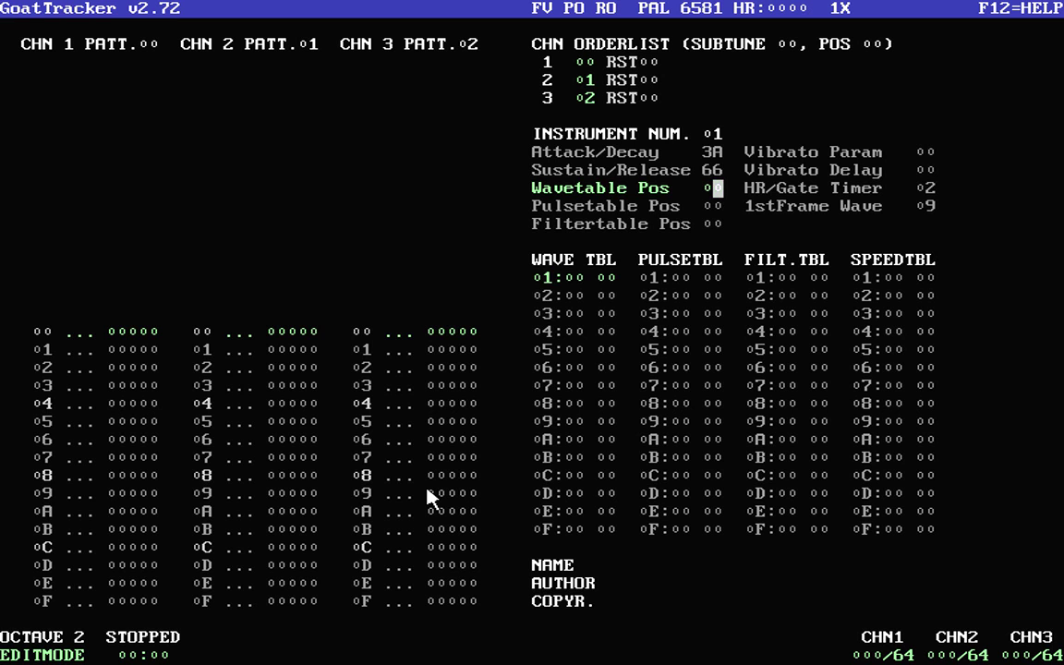
Step: Browse instrument 01's parameters and channel 1's pattern, settling on the wavetable position value
{"action": "key", "text": "Down"}
{"action": "key", "text": "Down"}
{"action": "key", "text": "Down"}
{"action": "key", "text": "Tab"}
{"action": "key", "text": "Tab"}
{"action": "key", "text": "Tab"}
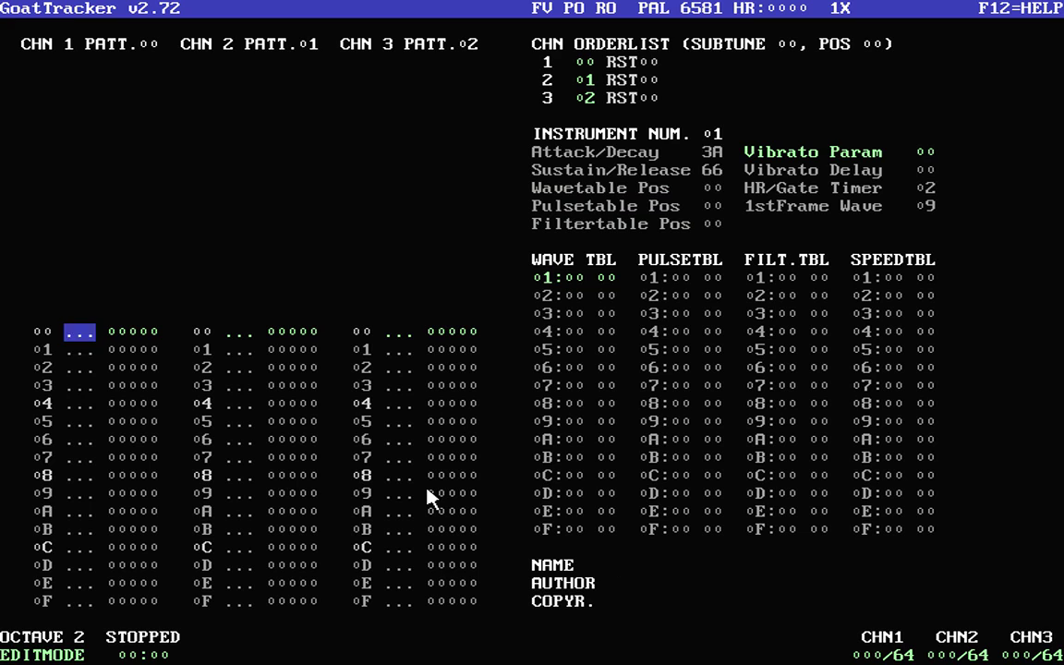
{"action": "key", "text": "Page_Down"}
{"action": "key", "text": "Page_Down"}
{"action": "key", "text": "Page_Down"}
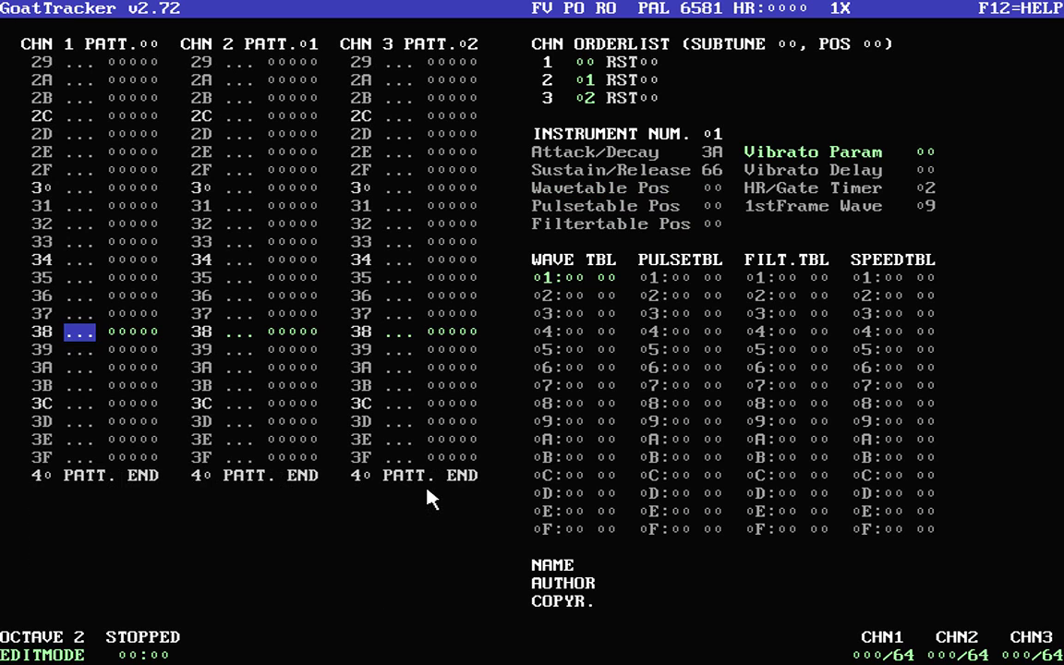
{"action": "key", "text": "Page_Up"}
{"action": "key", "text": "Page_Up"}
{"action": "key", "text": "Page_Up"}
{"action": "key", "text": "Page_Up"}
{"action": "key", "text": "Page_Up"}
{"action": "key", "text": "Page_Up"}
{"action": "key", "text": "Page_Up"}
{"action": "key", "text": "Page_Up"}
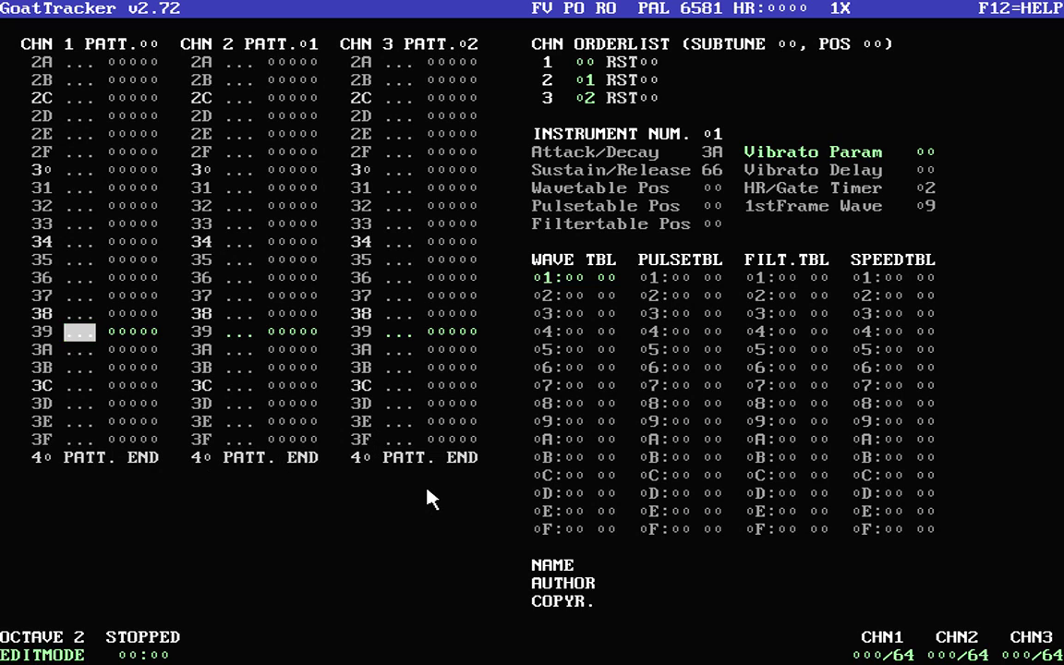
{"action": "key", "text": "Tab"}
{"action": "key", "text": "Tab"}
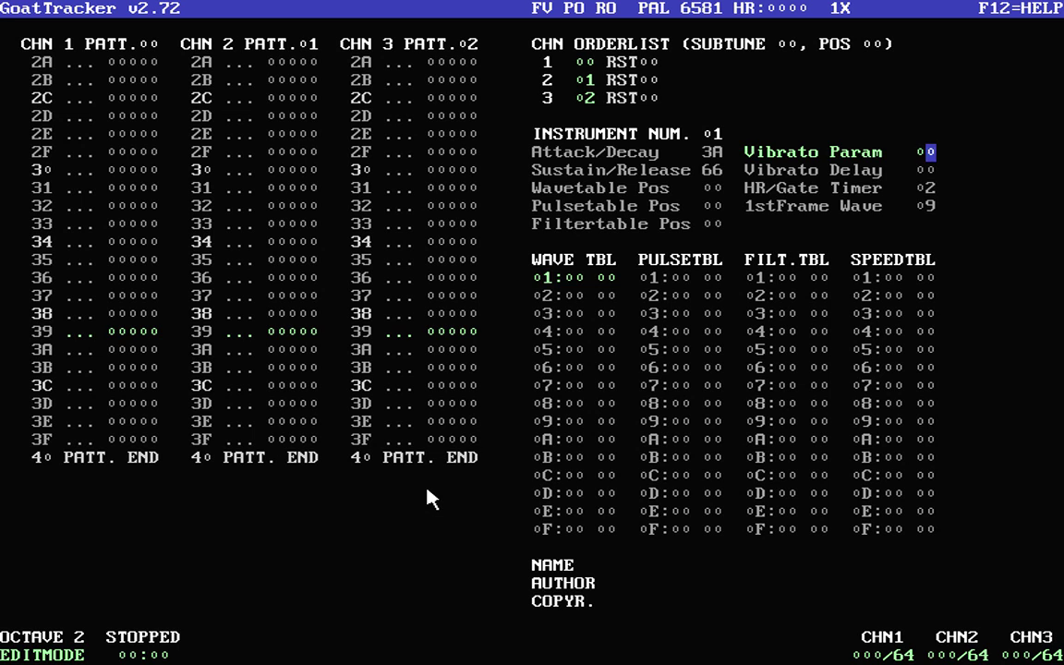
{"action": "key", "text": "Down"}
{"action": "key", "text": "Left"}
{"action": "key", "text": "Down"}
{"action": "key", "text": "Right"}
{"action": "key", "text": "Left"}
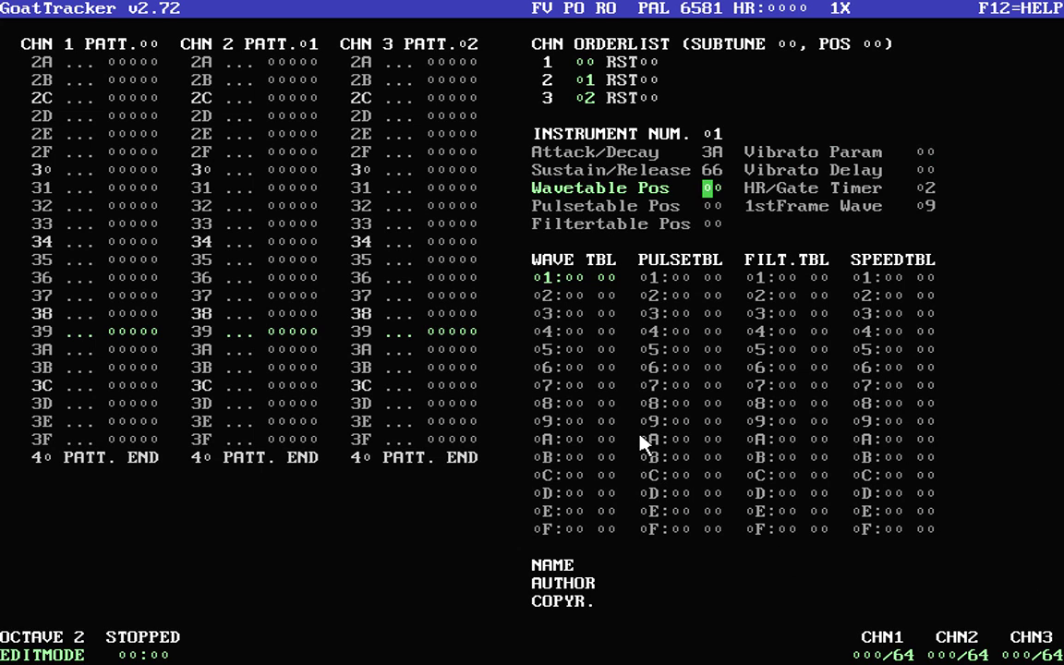
{"action": "key", "text": "Tab"}
{"action": "key", "text": "Tab"}
{"action": "key", "text": "Tab"}
{"action": "key", "text": "Page_Up"}
{"action": "key", "text": "Page_Up"}
{"action": "key", "text": "Page_Up"}
{"action": "key", "text": "Page_Up"}
{"action": "key", "text": "Page_Up"}
{"action": "key", "text": "Page_Up"}
{"action": "key", "text": "Page_Up"}
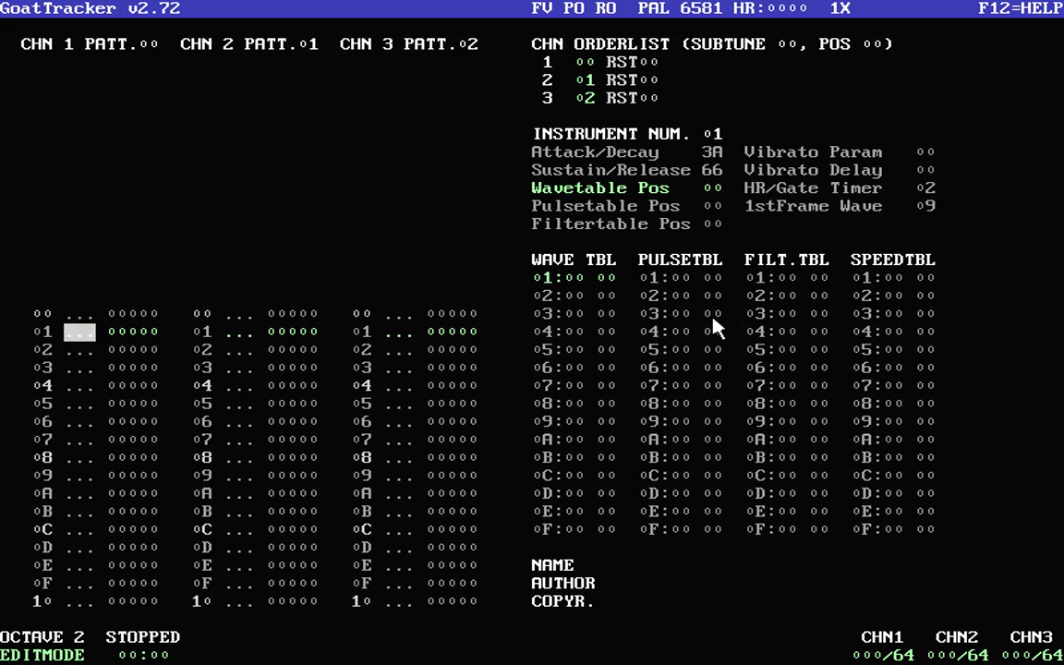
Step: Scroll through the wave table, which still holds only zeros
{"action": "key", "text": "Tab"}
{"action": "key", "text": "Tab"}
{"action": "key", "text": "Tab"}
{"action": "key", "text": "Down"}
{"action": "key", "text": "Down"}
{"action": "key", "text": "Down"}
{"action": "key", "text": "Down"}
{"action": "key", "text": "Down"}
{"action": "key", "text": "Down"}
{"action": "key", "text": "Down"}
{"action": "key", "text": "Down"}
{"action": "key", "text": "Down"}
{"action": "key", "text": "Down"}
{"action": "key", "text": "Down"}
{"action": "key", "text": "Down"}
{"action": "key", "text": "Down"}
{"action": "key", "text": "Down"}
{"action": "key", "text": "Down"}
{"action": "key", "text": "Down"}
{"action": "key", "text": "Down"}
{"action": "key", "text": "Down"}
{"action": "key", "text": "Down"}
{"action": "key", "text": "Down"}
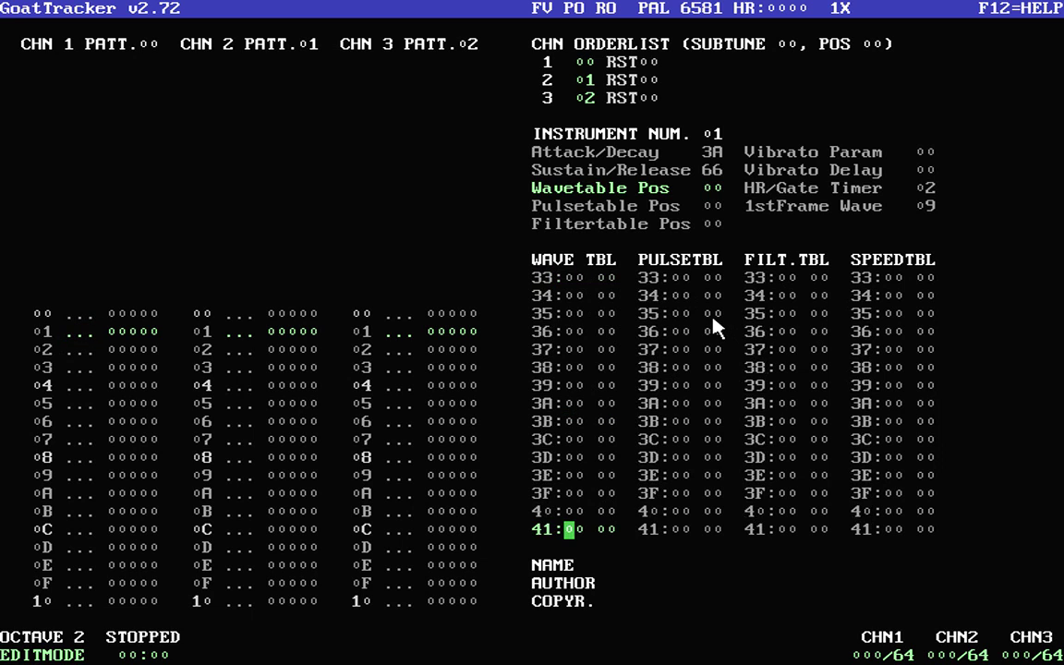
{"action": "key", "text": "Down"}
{"action": "key", "text": "Down"}
{"action": "key", "text": "Down"}
{"action": "key", "text": "Down"}
{"action": "key", "text": "Down"}
{"action": "key", "text": "Down"}
{"action": "key", "text": "Down"}
{"action": "key", "text": "Down"}
{"action": "key", "text": "Down"}
{"action": "key", "text": "Down"}
{"action": "key", "text": "Down"}
{"action": "key", "text": "Down"}
{"action": "key", "text": "Down"}
{"action": "key", "text": "Down"}
{"action": "key", "text": "Down"}
{"action": "key", "text": "Down"}
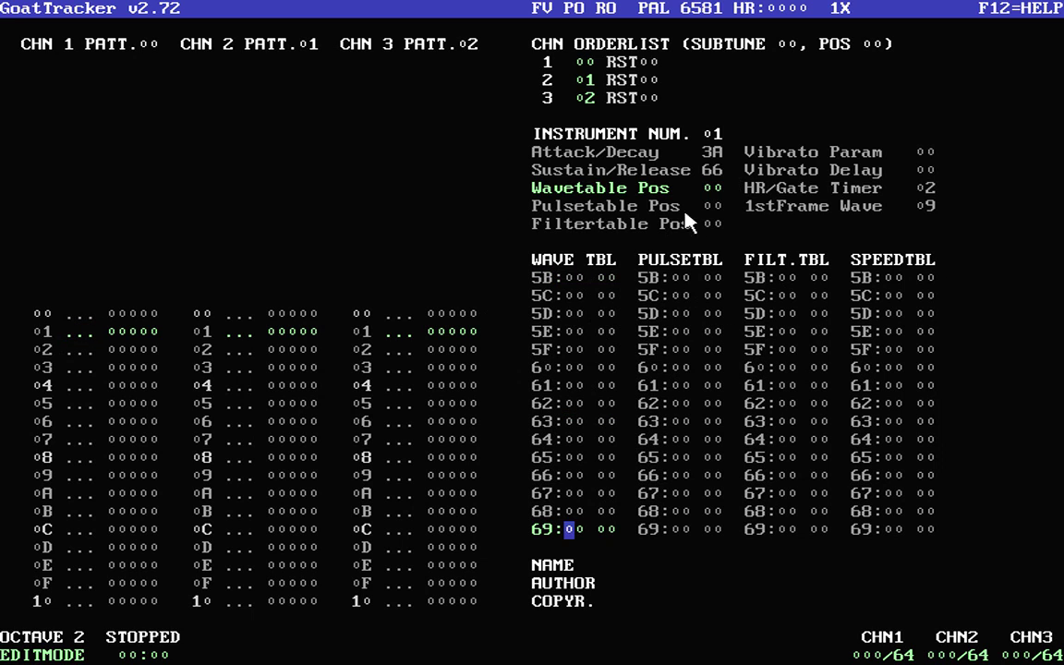
{"action": "key", "text": "Up"}
{"action": "key", "text": "Up"}
{"action": "key", "text": "Up"}
{"action": "key", "text": "Up"}
{"action": "key", "text": "Up"}
{"action": "key", "text": "Up"}
{"action": "key", "text": "Up"}
{"action": "key", "text": "Up"}
{"action": "key", "text": "Up"}
{"action": "key", "text": "Up"}
{"action": "key", "text": "Up"}
{"action": "key", "text": "Up"}
{"action": "key", "text": "Up"}
{"action": "key", "text": "Up"}
{"action": "key", "text": "Up"}
{"action": "key", "text": "Up"}
{"action": "key", "text": "Up"}
{"action": "key", "text": "Up"}
{"action": "key", "text": "Up"}
{"action": "key", "text": "Up"}
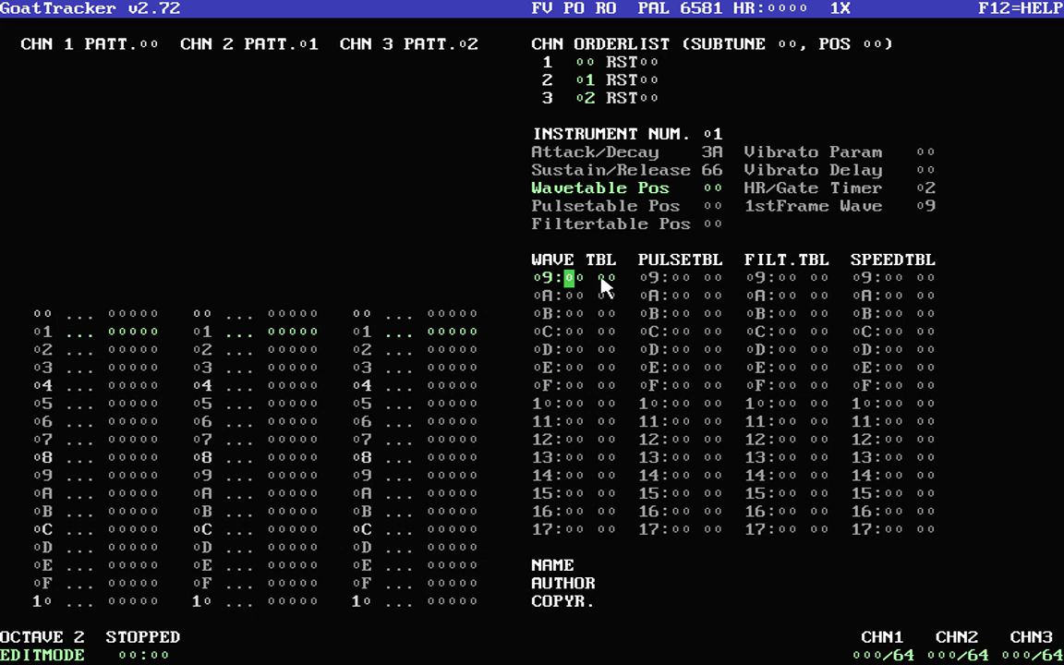
{"action": "key", "text": "Up"}
{"action": "key", "text": "Up"}
{"action": "key", "text": "Up"}
{"action": "key", "text": "Up"}
{"action": "key", "text": "Up"}
{"action": "key", "text": "Up"}
{"action": "key", "text": "Up"}
{"action": "key", "text": "Up"}
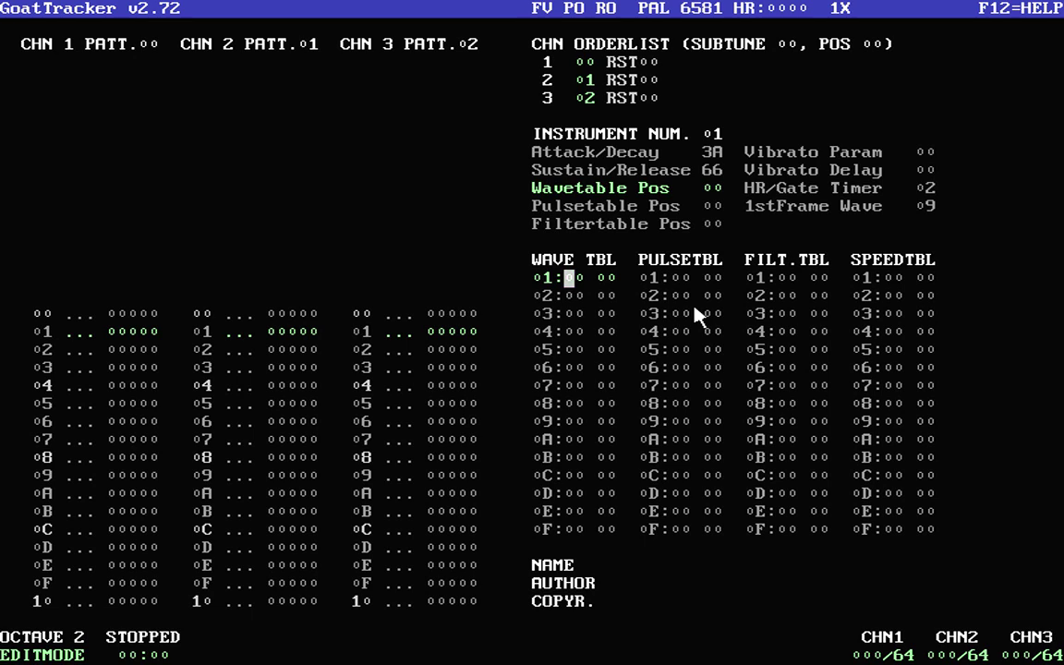
Step: Enter 01 as instrument 01's wavetable position
{"action": "key", "text": "Tab"}
{"action": "key", "text": "Tab"}
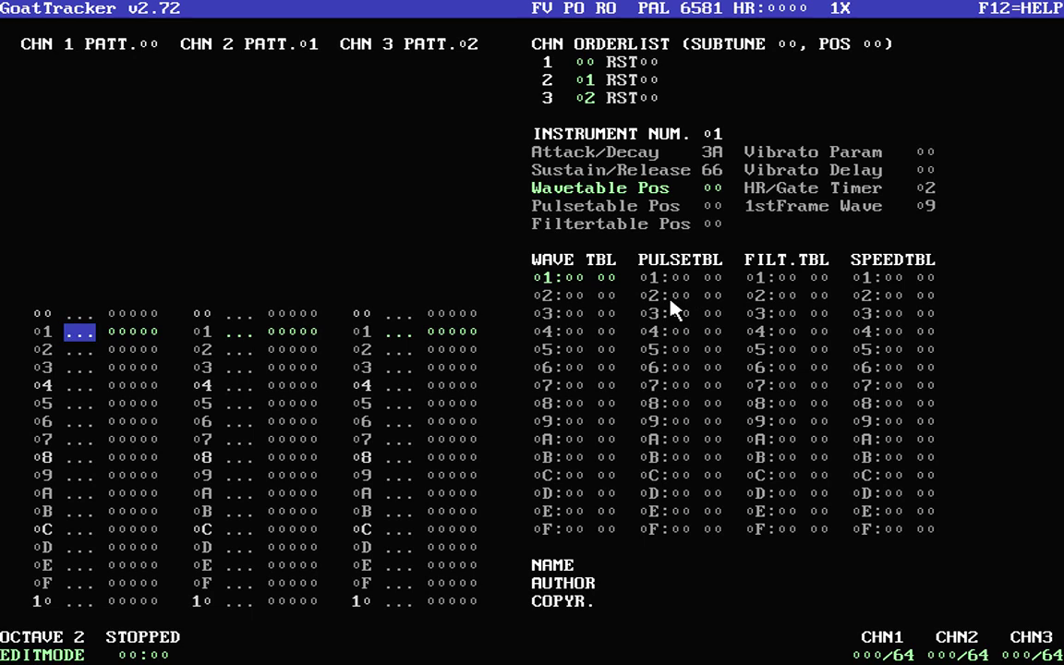
{"action": "key", "text": "Tab"}
{"action": "key", "text": "Tab"}
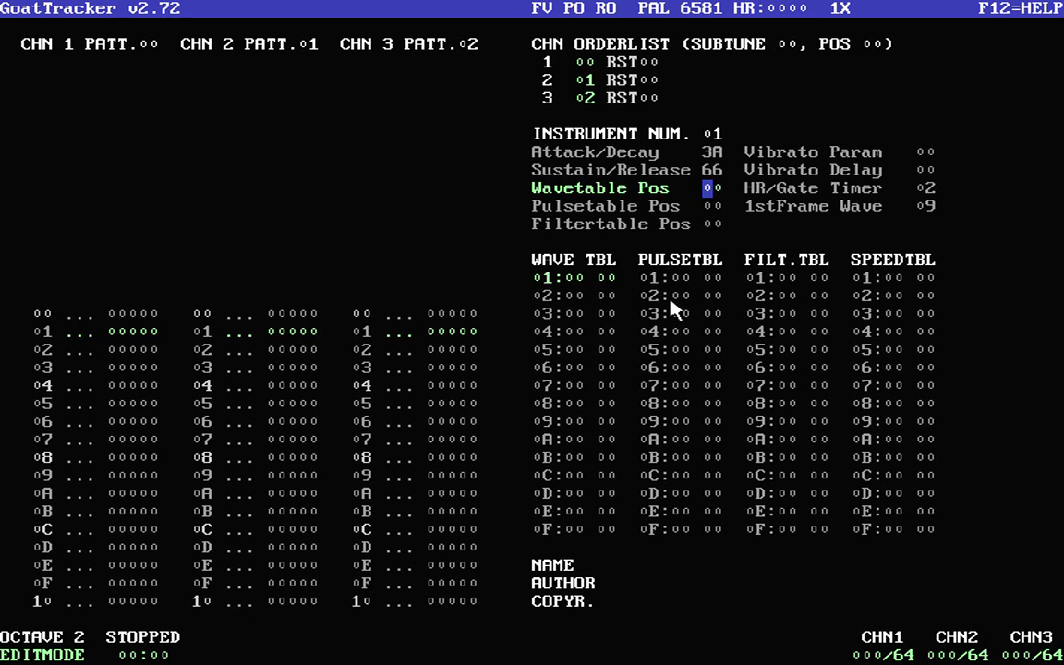
{"action": "type", "text": "01"}
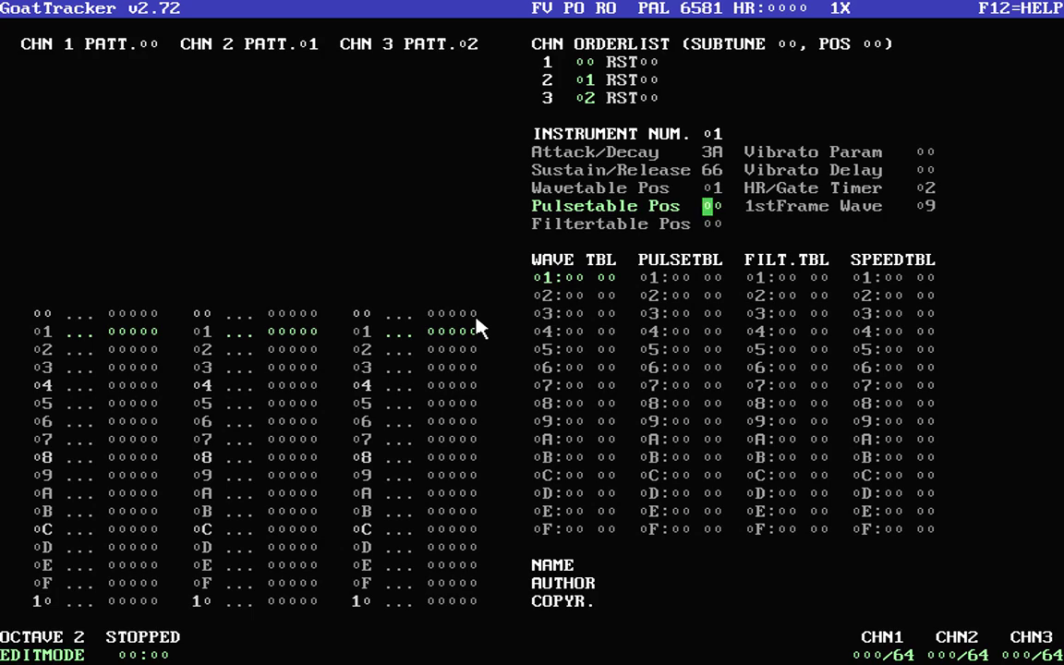
Step: Open the online help and scroll to the pattern command descriptions, including 8XY's wavetable pointer
{"action": "key", "text": "Up"}
{"action": "key", "text": "Down"}
{"action": "key", "text": "F12"}
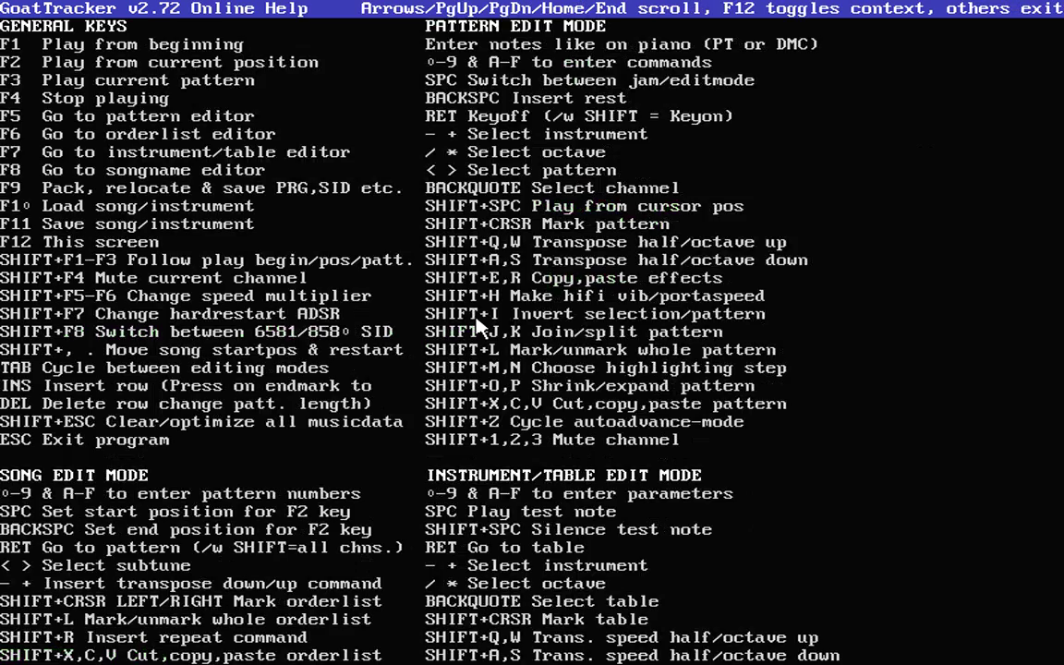
{"action": "key", "text": "F12"}
{"action": "key", "text": "F12"}
{"action": "key", "text": "Down"}
{"action": "key", "text": "Down"}
{"action": "key", "text": "Down"}
{"action": "key", "text": "Down"}
{"action": "key", "text": "Down"}
{"action": "key", "text": "Down"}
{"action": "key", "text": "Down"}
{"action": "key", "text": "Down"}
{"action": "key", "text": "Down"}
{"action": "key", "text": "Down"}
{"action": "key", "text": "Down"}
{"action": "key", "text": "Down"}
{"action": "key", "text": "Down"}
{"action": "key", "text": "Down"}
{"action": "key", "text": "Down"}
{"action": "key", "text": "Down"}
{"action": "key", "text": "Down"}
{"action": "key", "text": "Down"}
{"action": "key", "text": "Down"}
{"action": "key", "text": "Down"}
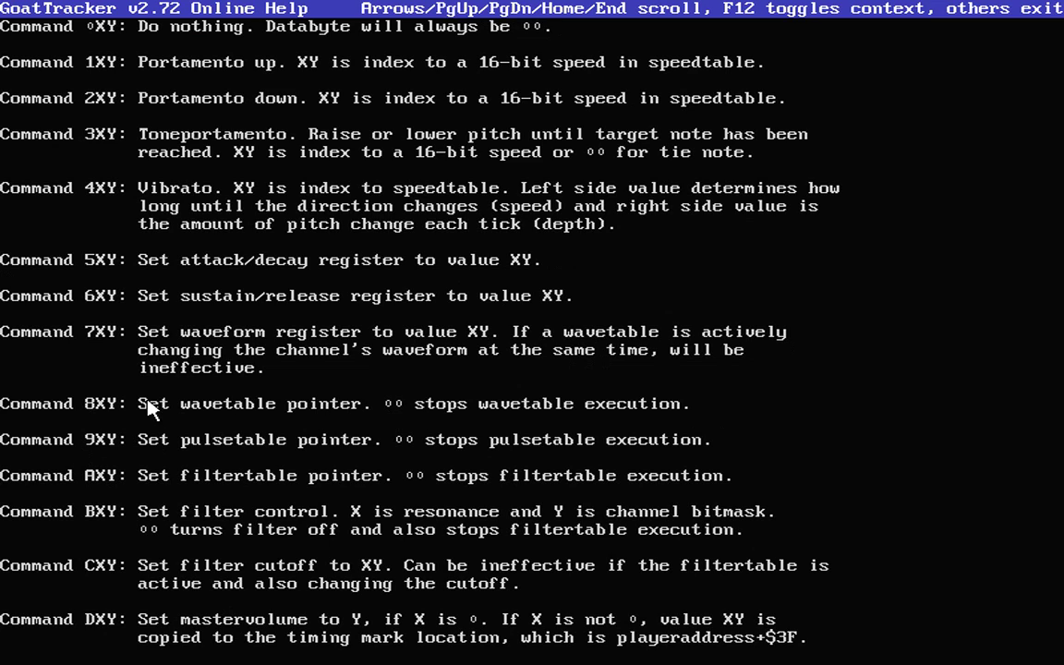
{"action": "key", "text": "Escape"}
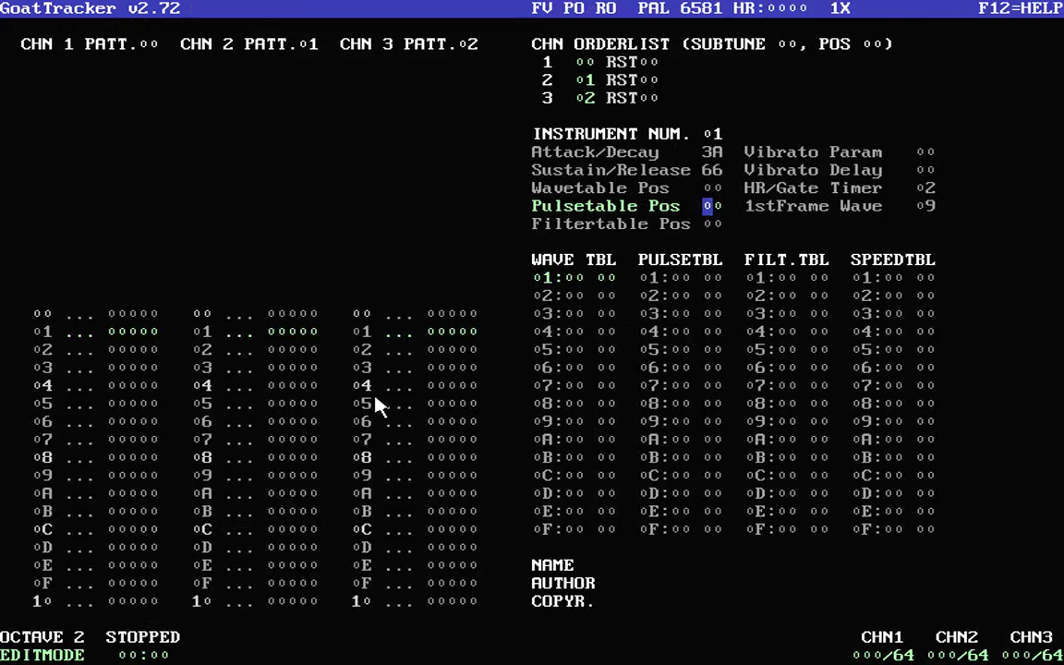
{"action": "key", "text": "Tab"}
{"action": "key", "text": "Tab"}
{"action": "key", "text": "Tab"}
{"action": "key", "text": "Right"}
{"action": "key", "text": "Right"}
{"action": "key", "text": "Up"}
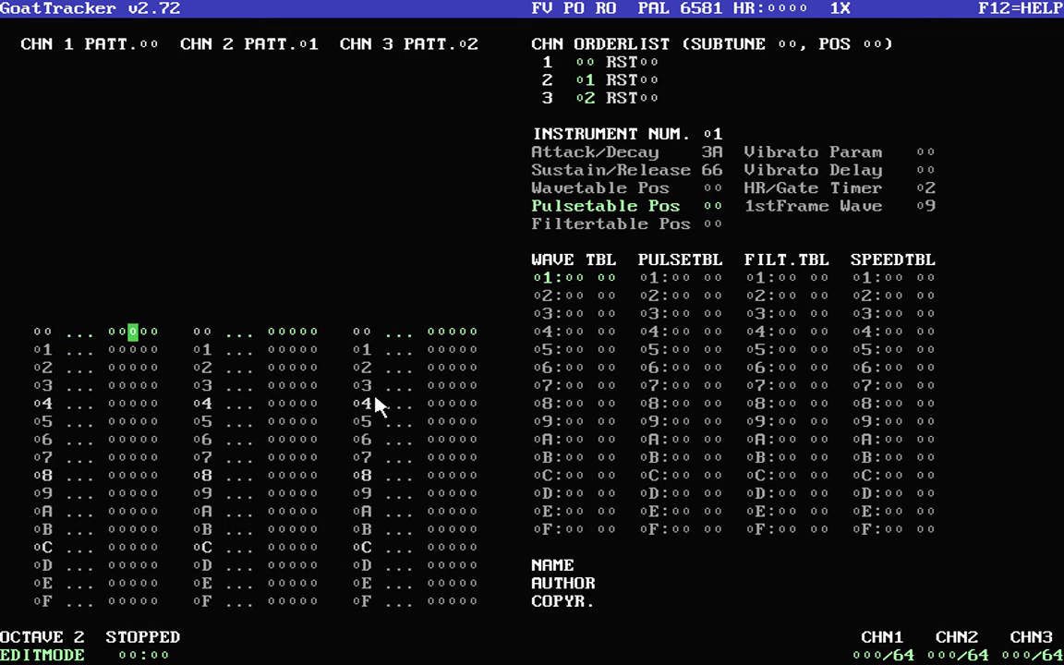
{"action": "type", "text": "9"}
{"action": "key", "text": "Right"}
{"action": "type", "text": "1"}
{"action": "key", "text": "Tab"}
{"action": "key", "text": "Tab"}
{"action": "key", "text": "Tab"}
{"action": "key", "text": "Tab"}
{"action": "key", "text": "Tab"}
{"action": "key", "text": "Delete"}
{"action": "key", "text": "Tab"}
{"action": "key", "text": "Tab"}
{"action": "key", "text": "Up"}
Step: Set instrument 01's Wavetable Pos to 01 and jump into the wave table
{"action": "type", "text": "01"}
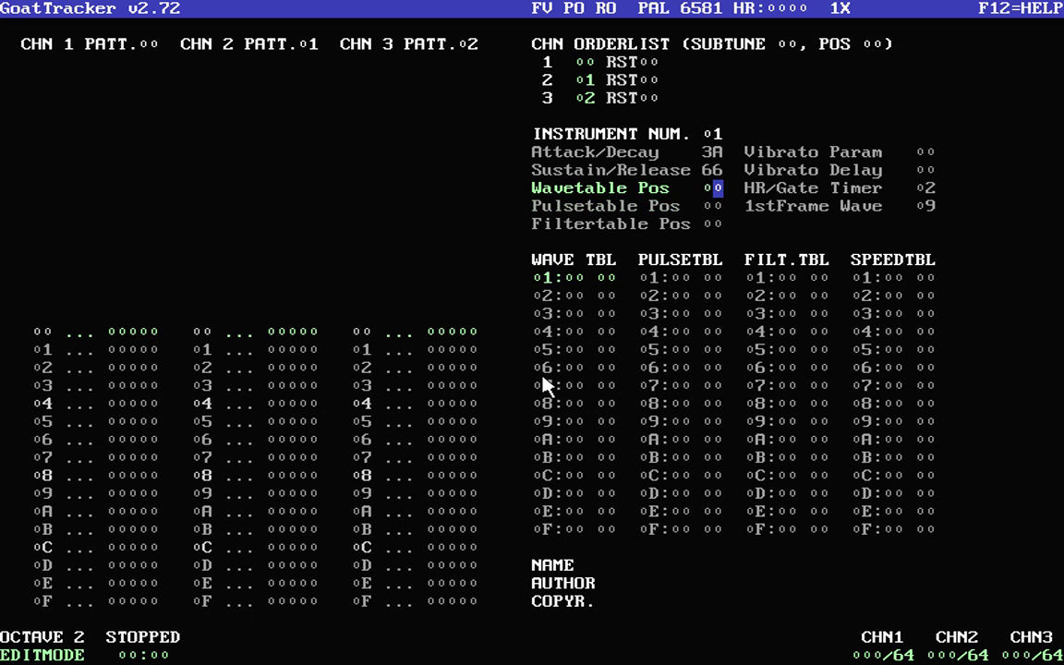
{"action": "key", "text": "Down"}
{"action": "key", "text": "Up"}
{"action": "key", "text": "Up"}
{"action": "key", "text": "Return"}
Step: Fill the wave table with 21 on rows 01–05, 20 on row 06 and FF on row 07
{"action": "type", "text": "2100FF"}
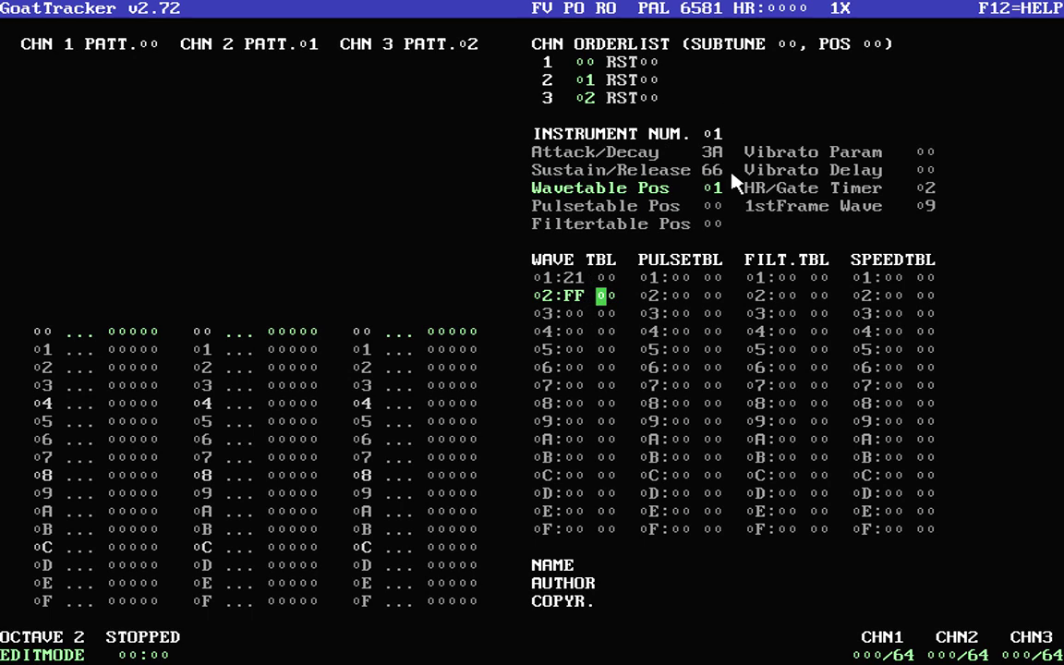
{"action": "key", "text": "Up"}
{"action": "key", "text": "Left"}
{"action": "type", "text": "0"}
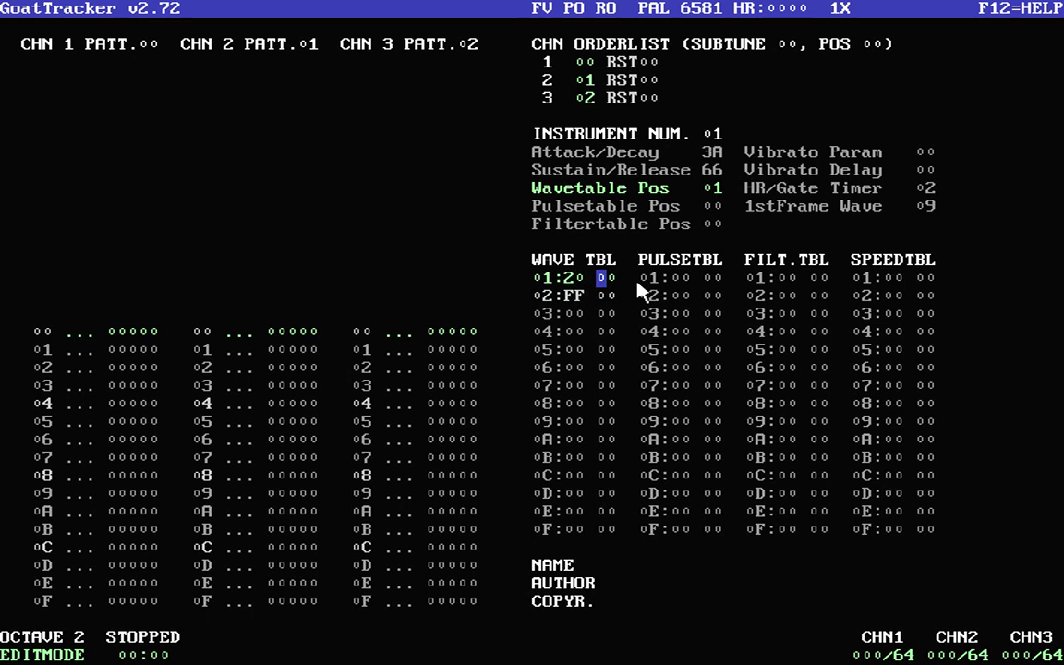
{"action": "key", "text": "Left"}
{"action": "type", "text": "1"}
{"action": "key", "text": "Down"}
{"action": "key", "text": "Left"}
{"action": "key", "text": "Left"}
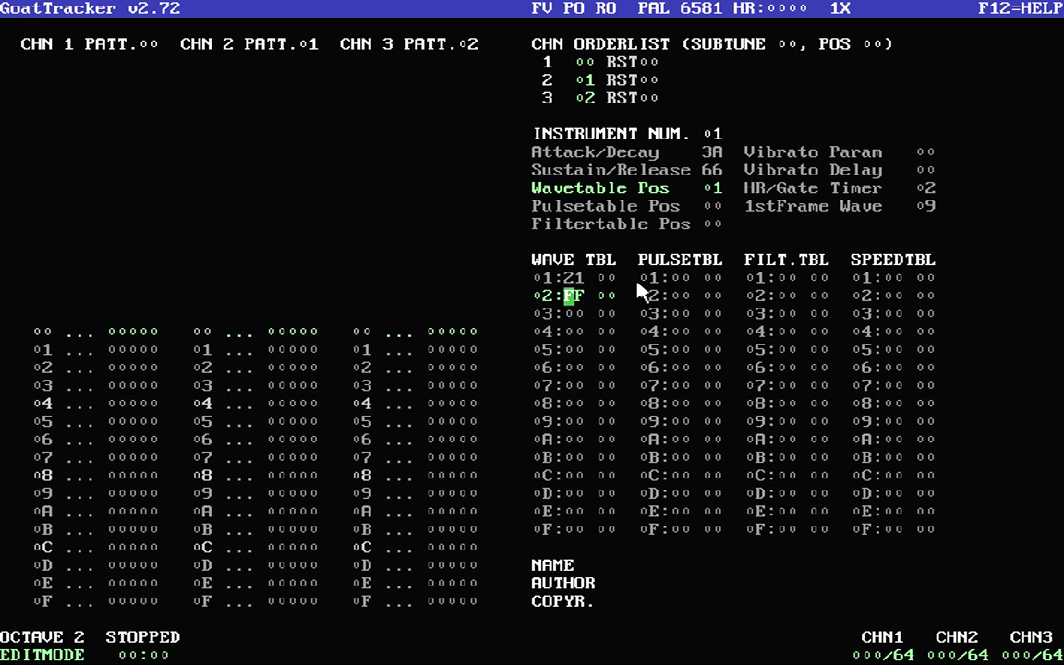
{"action": "type", "text": "21002100210021000"}
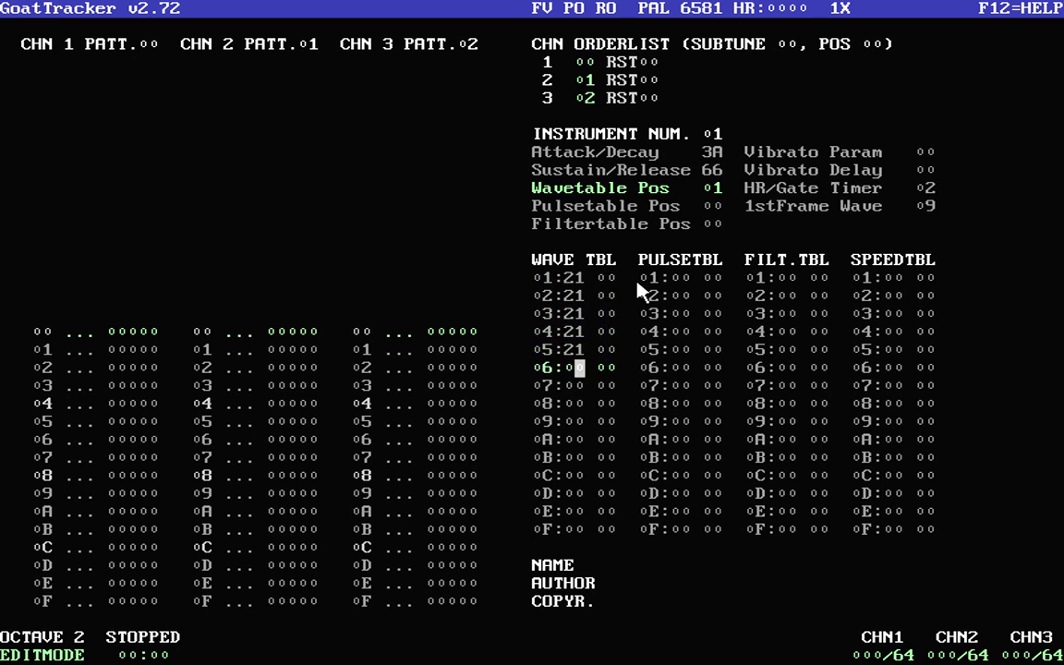
{"action": "key", "text": "Left"}
{"action": "type", "text": "2000FF"}
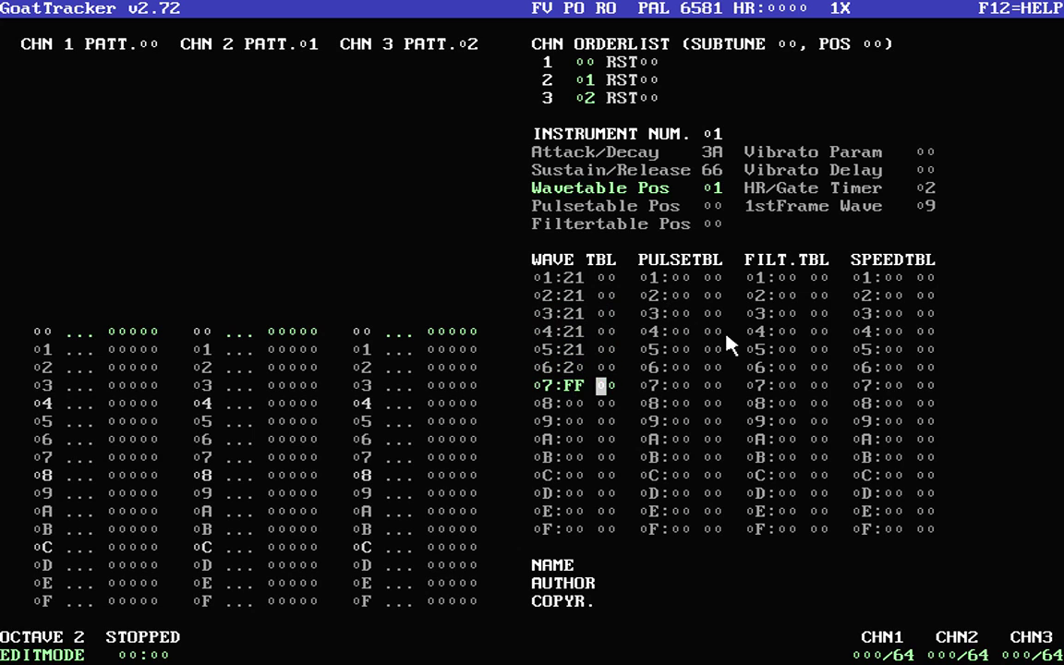
Step: Try jump targets 01 and 03 on row 07's end entry
{"action": "key", "text": "Down"}
{"action": "key", "text": "Down"}
{"action": "key", "text": "Left"}
{"action": "key", "text": "Left"}
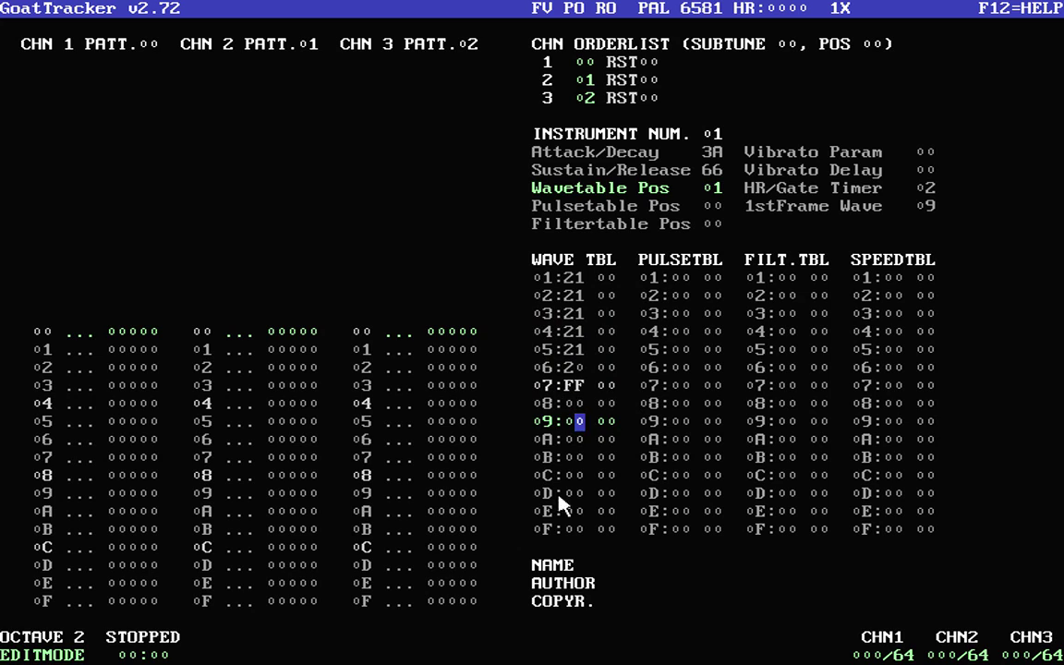
{"action": "key", "text": "Right"}
{"action": "key", "text": "Up"}
{"action": "key", "text": "Up"}
{"action": "type", "text": "01"}
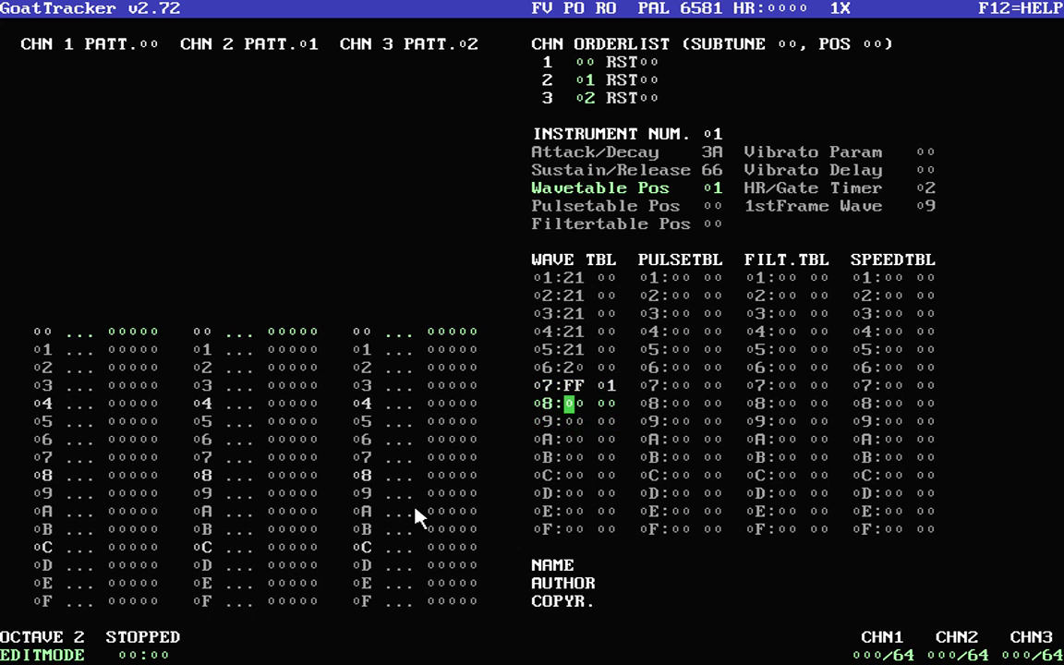
{"action": "key", "text": "Right"}
{"action": "key", "text": "Right"}
{"action": "key", "text": "Up"}
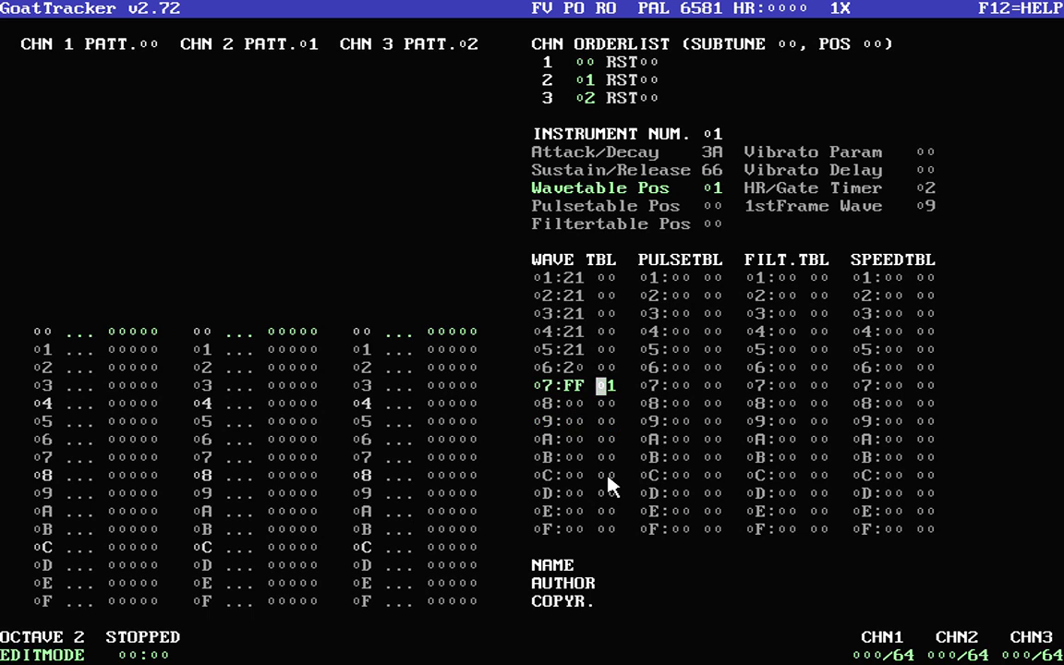
{"action": "type", "text": "03"}
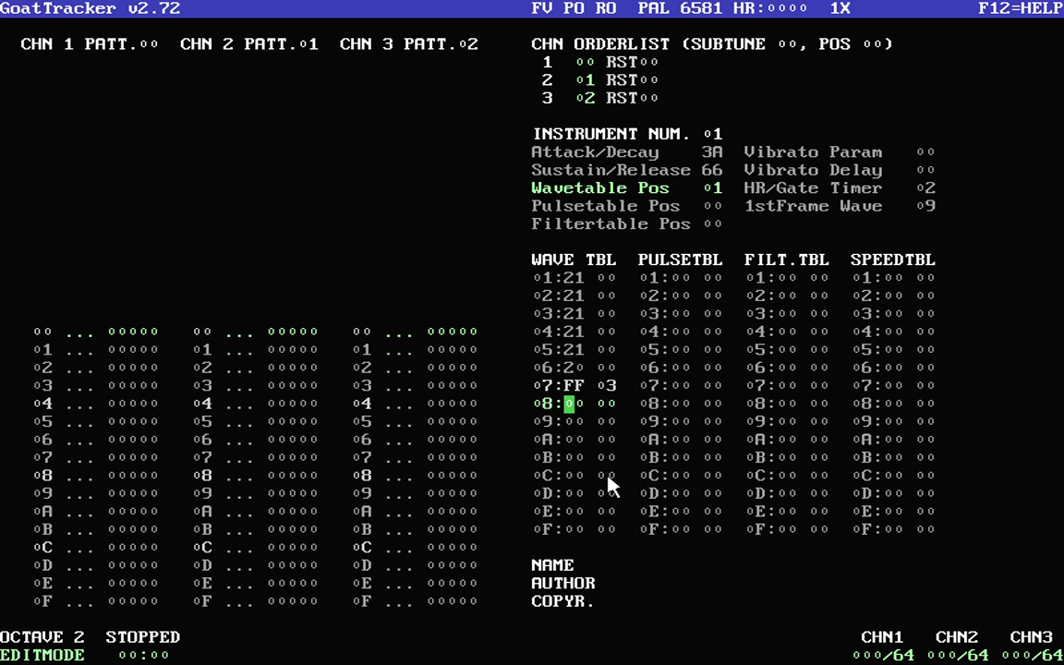
Step: Try jump targets 0D and 0E on row 07, then reset its digit to 0
{"action": "key", "text": "Right"}
{"action": "key", "text": "Right"}
{"action": "key", "text": "Up"}
{"action": "type", "text": "0D"}
{"action": "key", "text": "Right"}
{"action": "key", "text": "Right"}
{"action": "key", "text": "Up"}
{"action": "type", "text": "0E"}
{"action": "key", "text": "Right"}
{"action": "key", "text": "Right"}
{"action": "key", "text": "Right"}
{"action": "key", "text": "Up"}
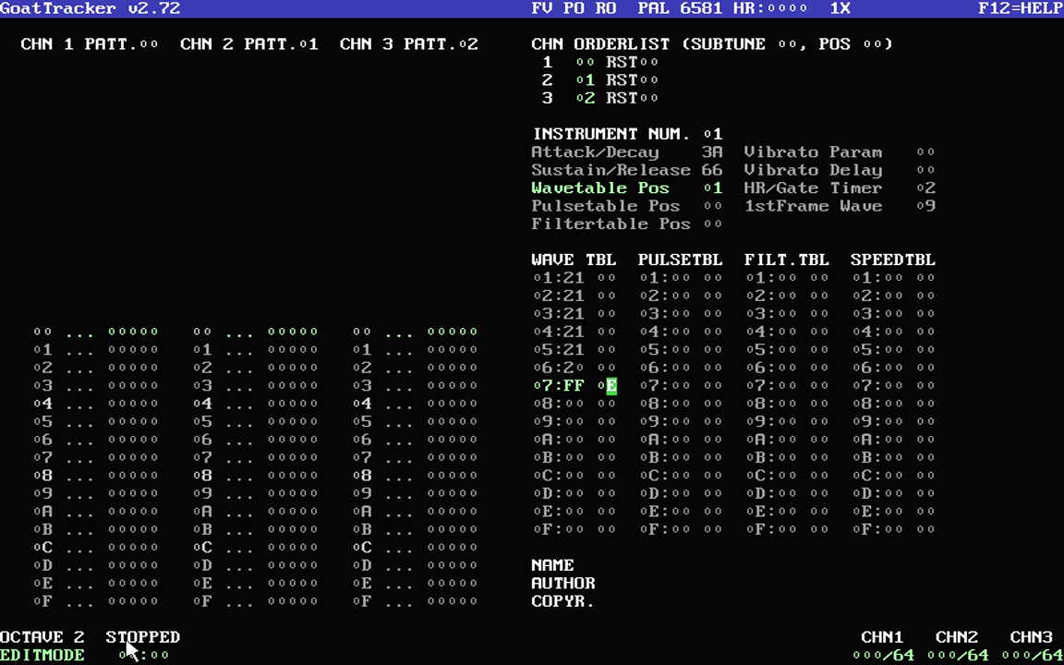
{"action": "type", "text": "0"}
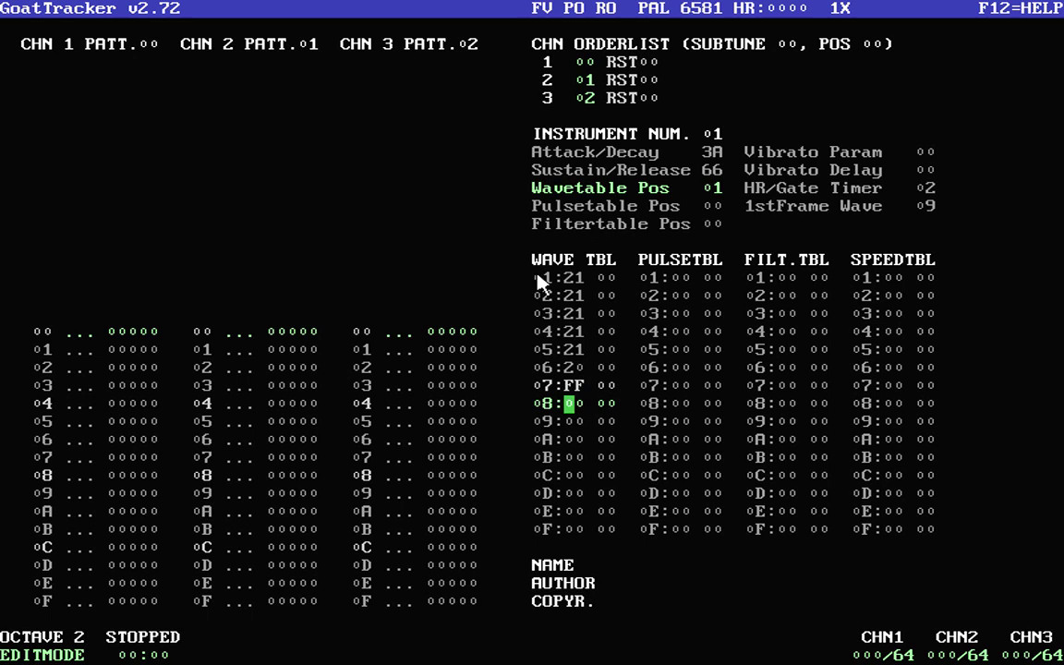
Step: Move up the wave table from the row 07 end entry toward the rows to remove
{"action": "key", "text": "Up"}
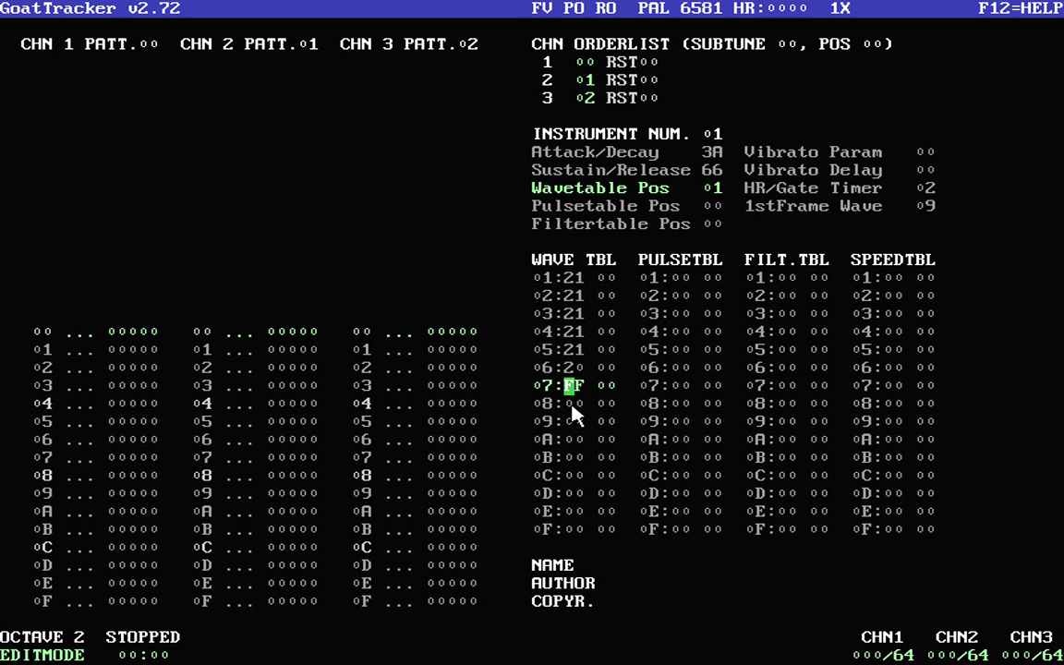
{"action": "key", "text": "Up"}
Step: Delete the redundant wave table rows, leaving one 21 step plus the jump
{"action": "key", "text": "Up"}
{"action": "key", "text": "Up"}
{"action": "key", "text": "Up"}
{"action": "key", "text": "Up"}
{"action": "key", "text": "Delete"}
{"action": "key", "text": "Delete"}
{"action": "key", "text": "Delete"}
{"action": "key", "text": "Delete"}
{"action": "key", "text": "Delete"}
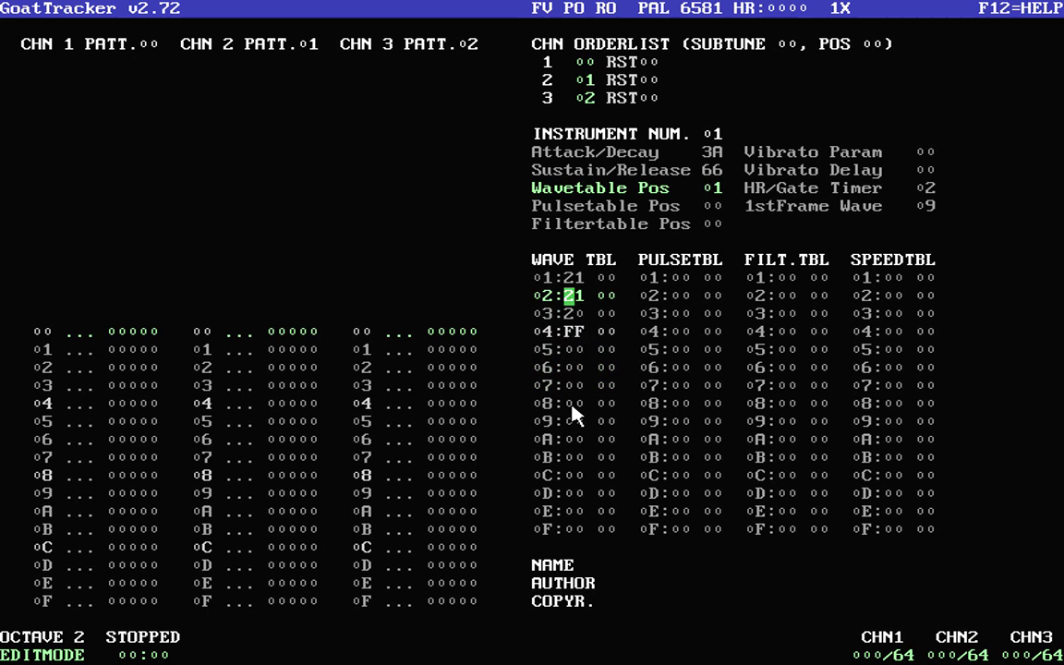
{"action": "key", "text": "Up"}
{"action": "key", "text": "Right"}
Step: In channel 2's pattern, insert a key-off at row 04
{"action": "key", "text": "Tab"}
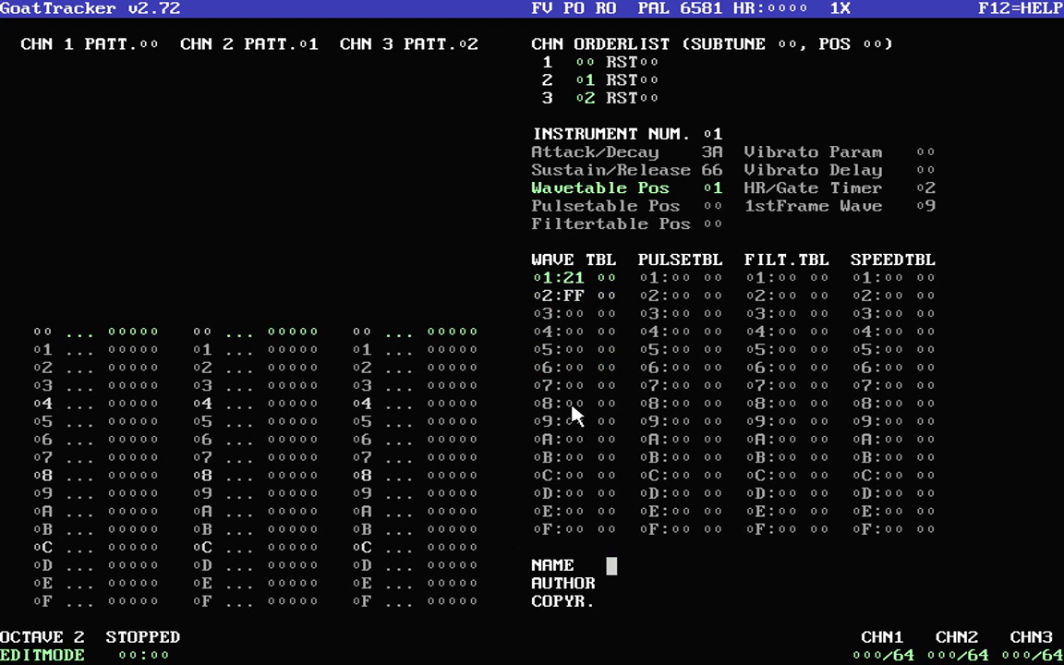
{"action": "key", "text": "Tab"}
{"action": "key", "text": "Down"}
{"action": "key", "text": "Down"}
{"action": "key", "text": "Right"}
{"action": "key", "text": "Right"}
{"action": "key", "text": "Left"}
{"action": "key", "text": "Down"}
{"action": "key", "text": "Down"}
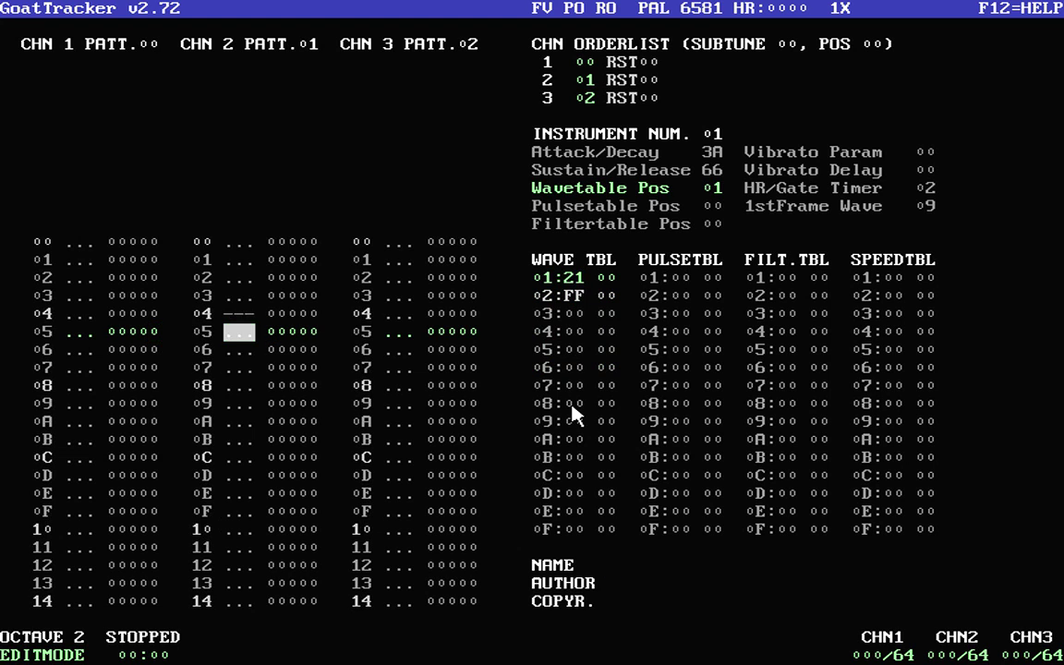
{"action": "key", "text": "a"}
Step: Enter E-2 at rows 00 and 08 and a key-off at row 0C in channel 2
{"action": "key", "text": "Up"}
{"action": "key", "text": "Up"}
{"action": "key", "text": "Up"}
{"action": "key", "text": "Up"}
{"action": "key", "text": "Up"}
{"action": "key", "text": "c"}
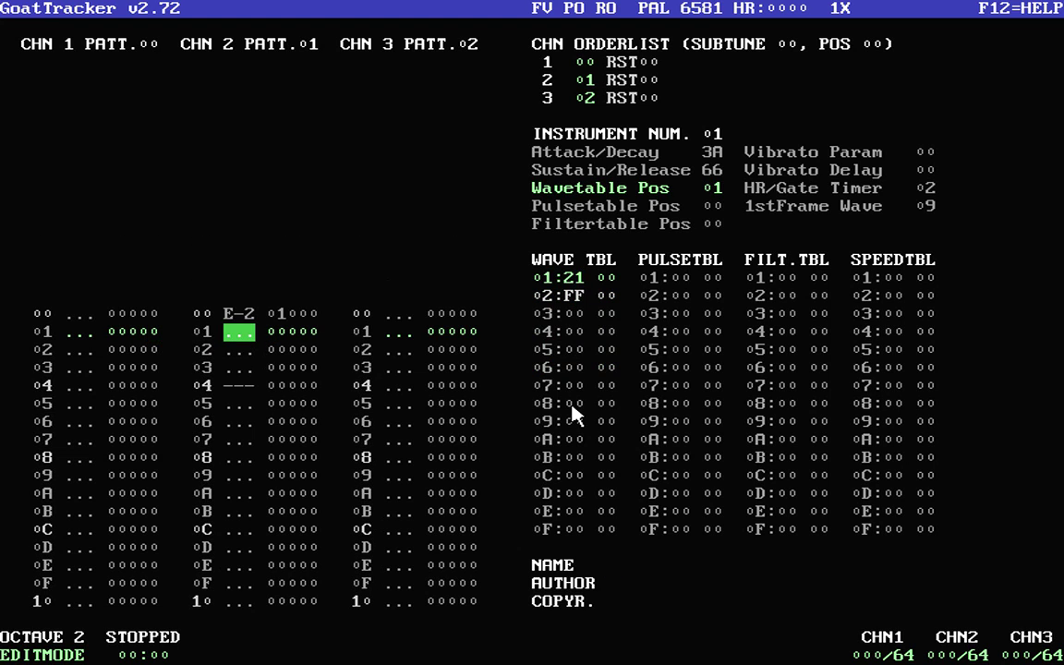
{"action": "key", "text": "Down"}
{"action": "key", "text": "Down"}
{"action": "key", "text": "Down"}
{"action": "key", "text": "Down"}
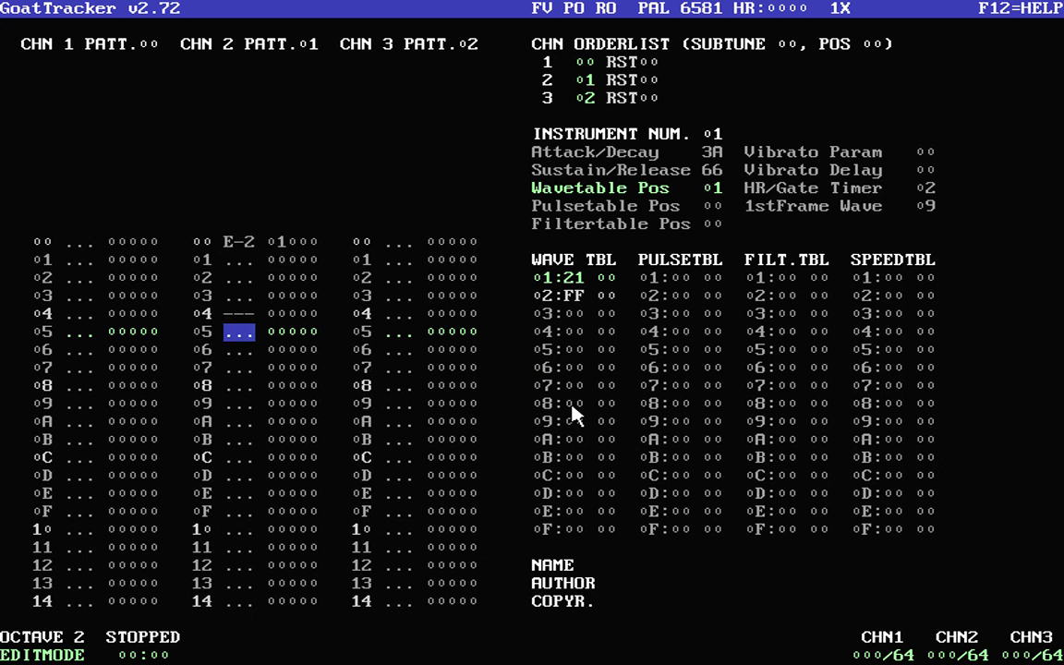
{"action": "key", "text": "Down"}
{"action": "key", "text": "Down"}
{"action": "key", "text": "Down"}
{"action": "key", "text": "c"}
{"action": "key", "text": "Down"}
{"action": "key", "text": "Down"}
{"action": "key", "text": "Down"}
{"action": "key", "text": "a"}
{"action": "key", "text": "Down"}
{"action": "key", "text": "Down"}
{"action": "key", "text": "Down"}
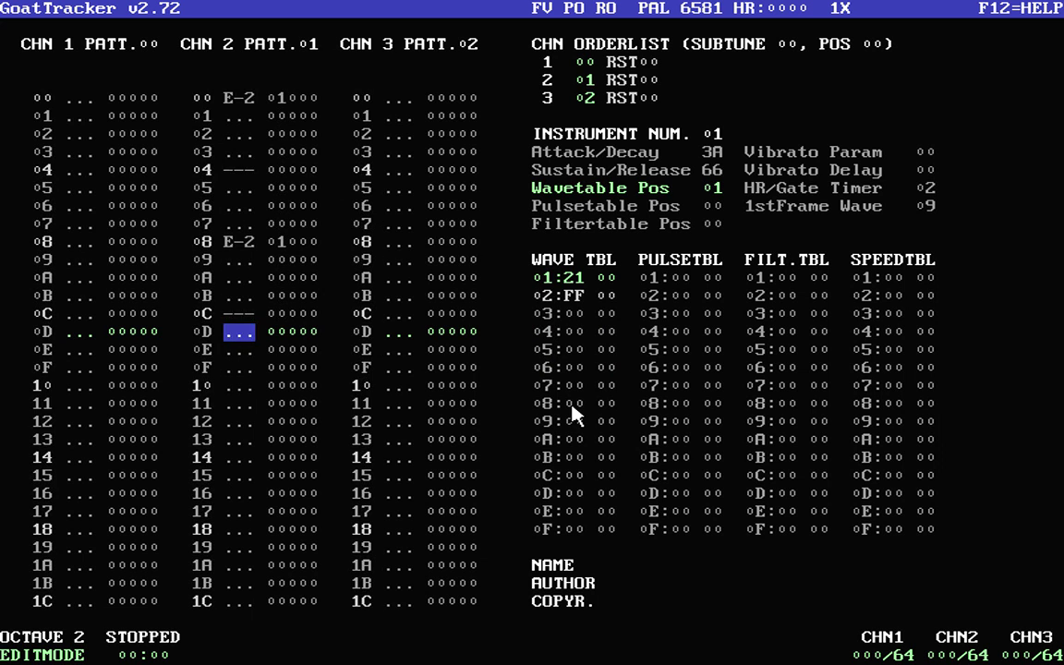
{"action": "key", "text": "Right"}
{"action": "key", "text": "Down"}
Step: Check the rest of channel 2's pattern and return to row 10
{"action": "key", "text": "Page_Down"}
{"action": "key", "text": "Page_Down"}
{"action": "key", "text": "Home"}
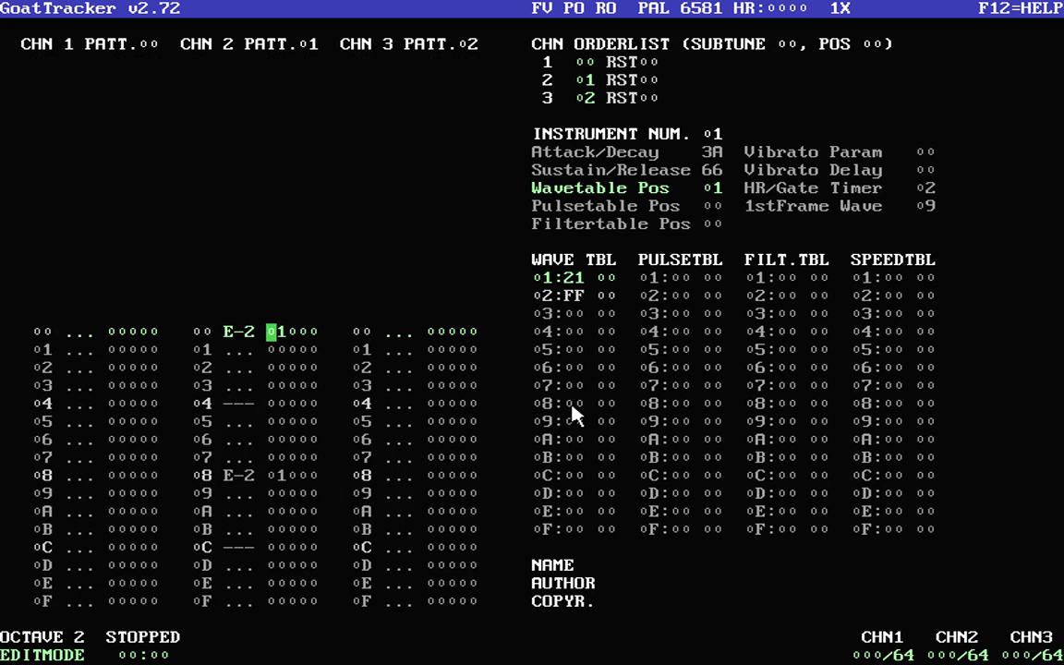
{"action": "key", "text": "Left"}
{"action": "key", "text": "Up"}
{"action": "key", "text": "Page_Up"}
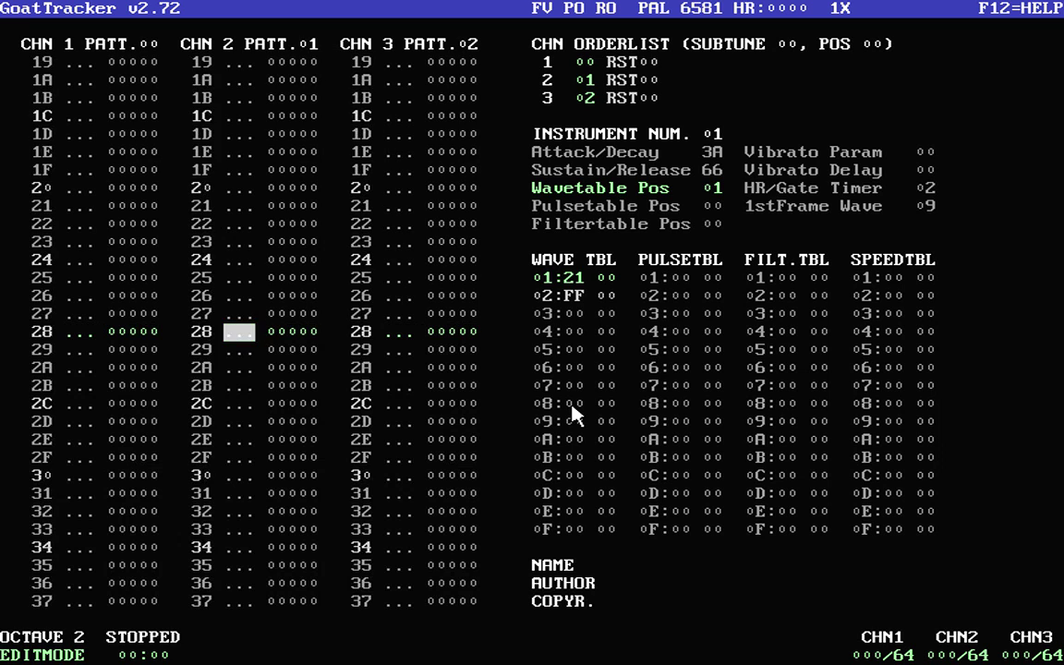
{"action": "key", "text": "Page_Up"}
Step: Split channel 2's pattern at row 10 and delete the extra 02 orderlist entry
{"action": "key", "text": "shift+k"}
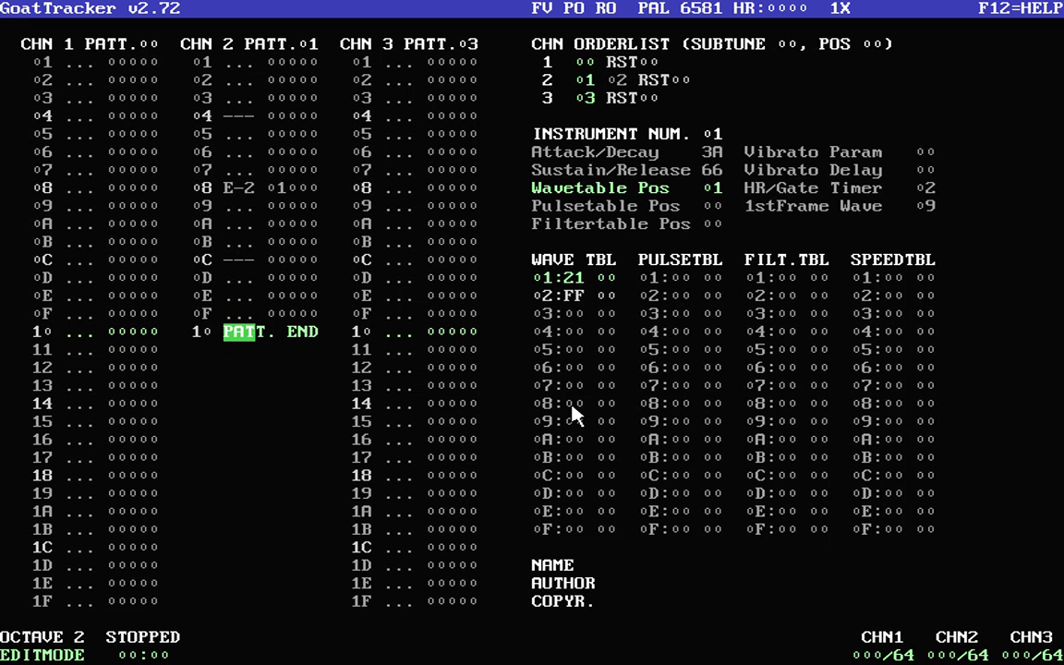
{"action": "key", "text": "Right"}
{"action": "key", "text": "Delete"}
{"action": "key", "text": "Left"}
{"action": "key", "text": "Left"}
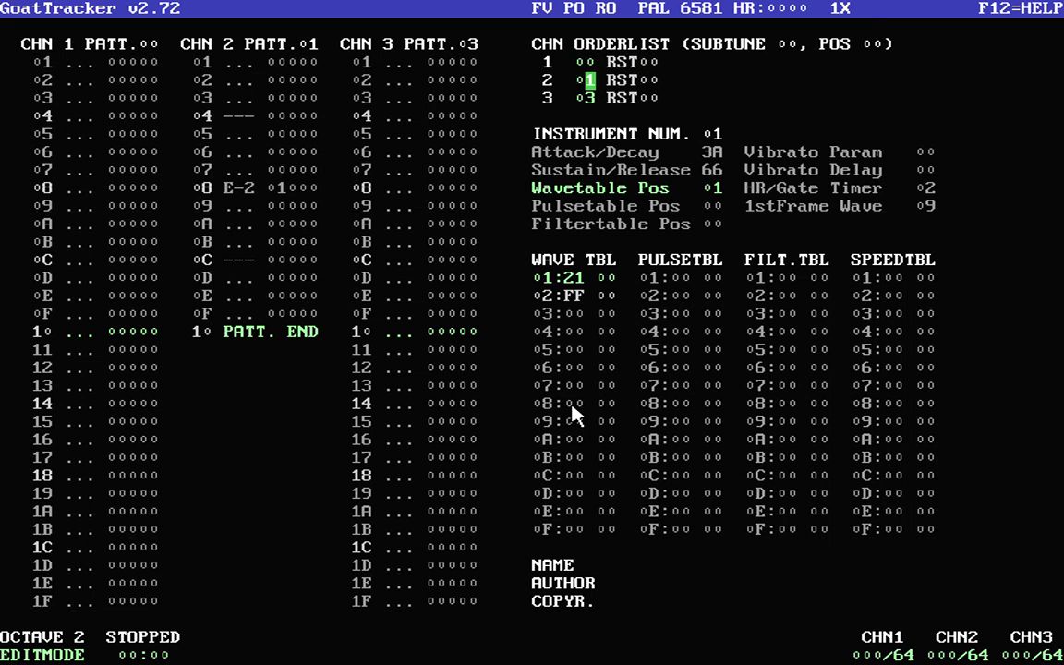
{"action": "key", "text": "Tab"}
{"action": "key", "text": "Tab"}
{"action": "key", "text": "Tab"}
{"action": "key", "text": "Tab"}
{"action": "key", "text": "Tab"}
Step: Play the song while moving through the channel orderlists
{"action": "key", "text": "F1"}
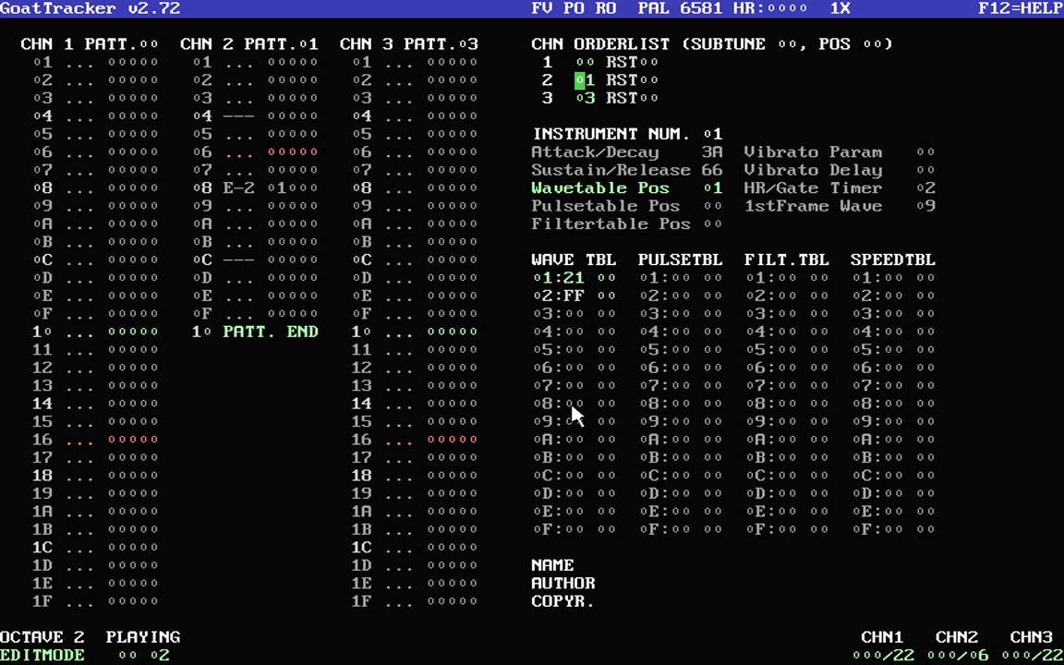
{"action": "key", "text": "Down"}
{"action": "key", "text": "Up"}
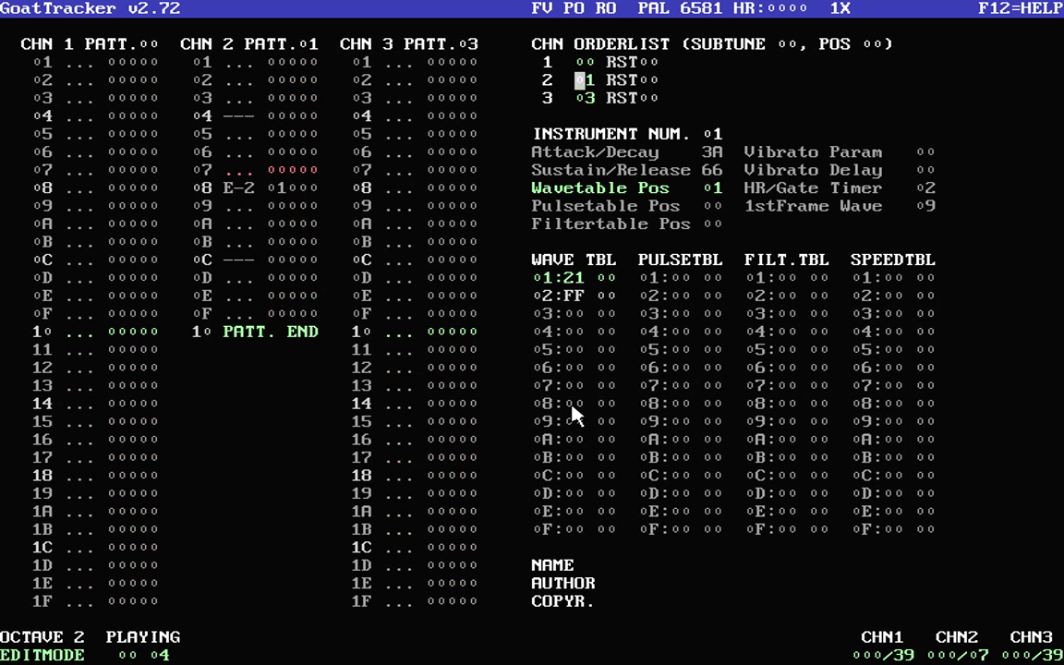
{"action": "key", "text": "Up"}
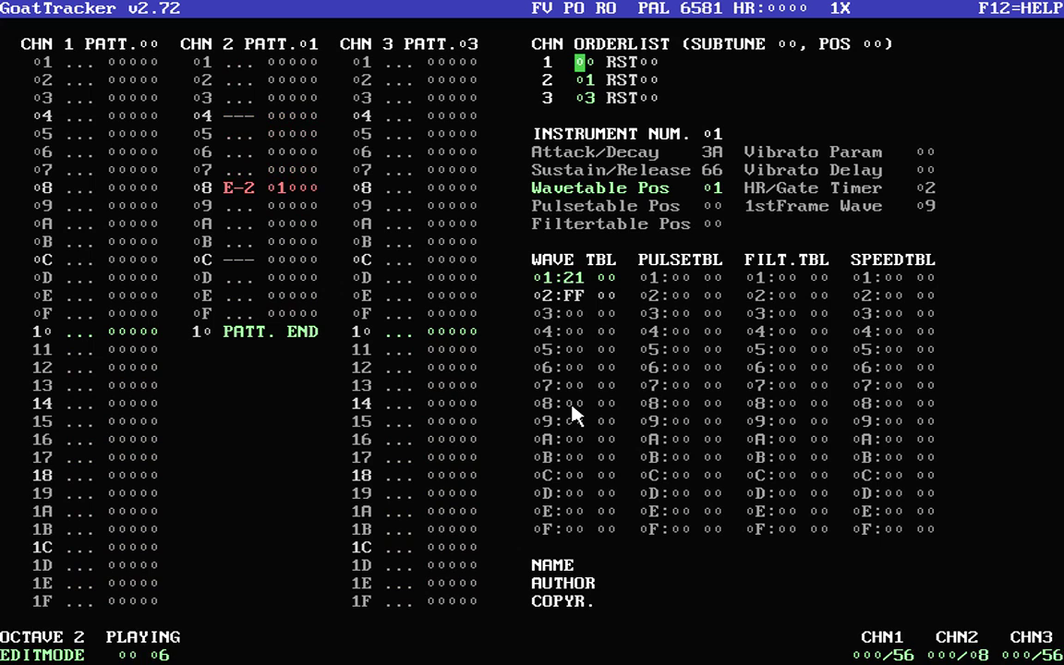
{"action": "key", "text": "Tab"}
{"action": "key", "text": "Tab"}
Step: While listening, change wave table row 01's waveform from 21 to 11, 41, then 81
{"action": "key", "text": "Down"}
{"action": "key", "text": "Up"}
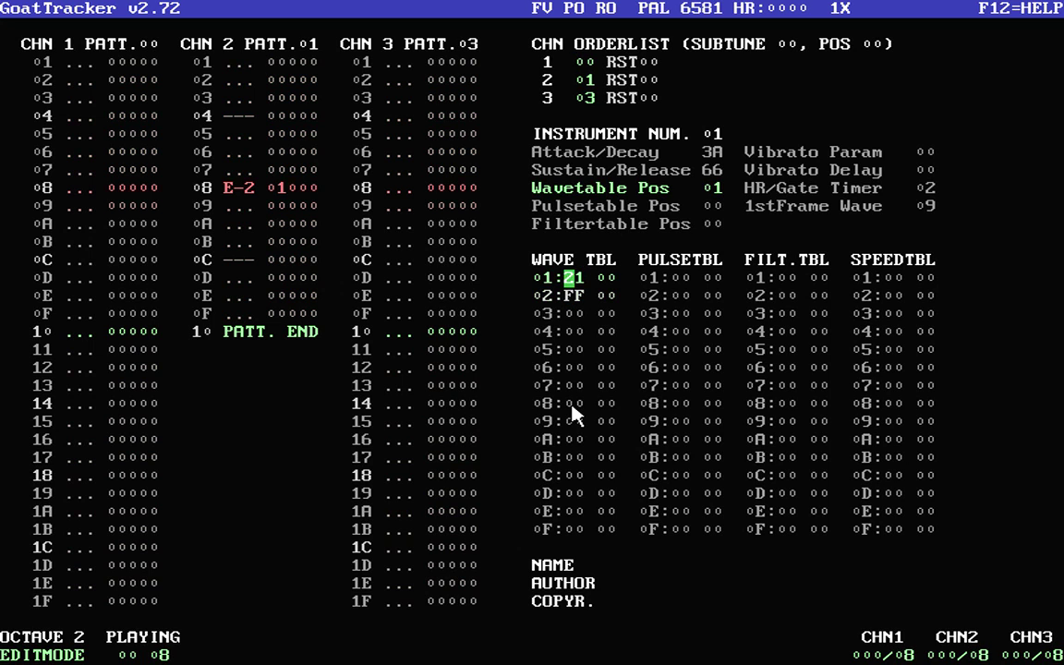
{"action": "type", "text": "1"}
{"action": "key", "text": "Down"}
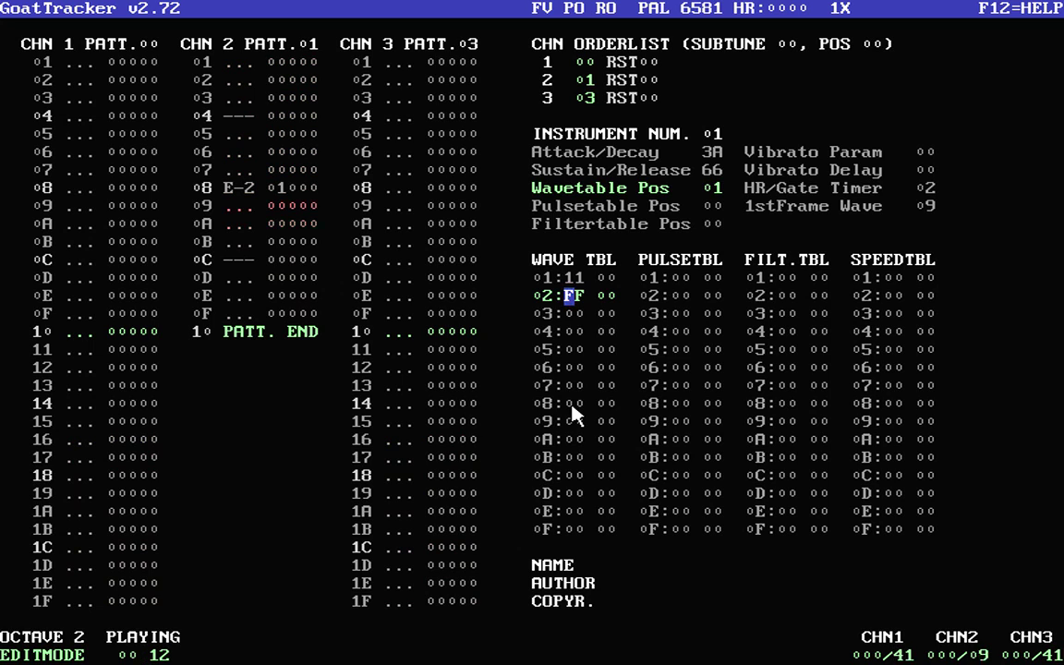
{"action": "key", "text": "Up"}
{"action": "type", "text": "4"}
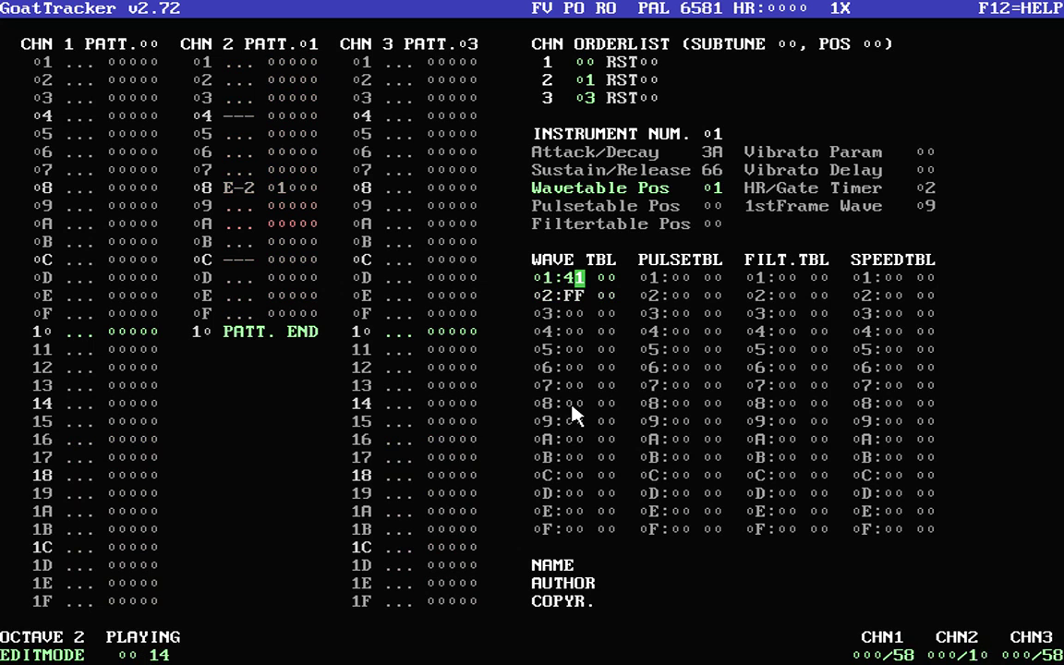
{"action": "key", "text": "Right"}
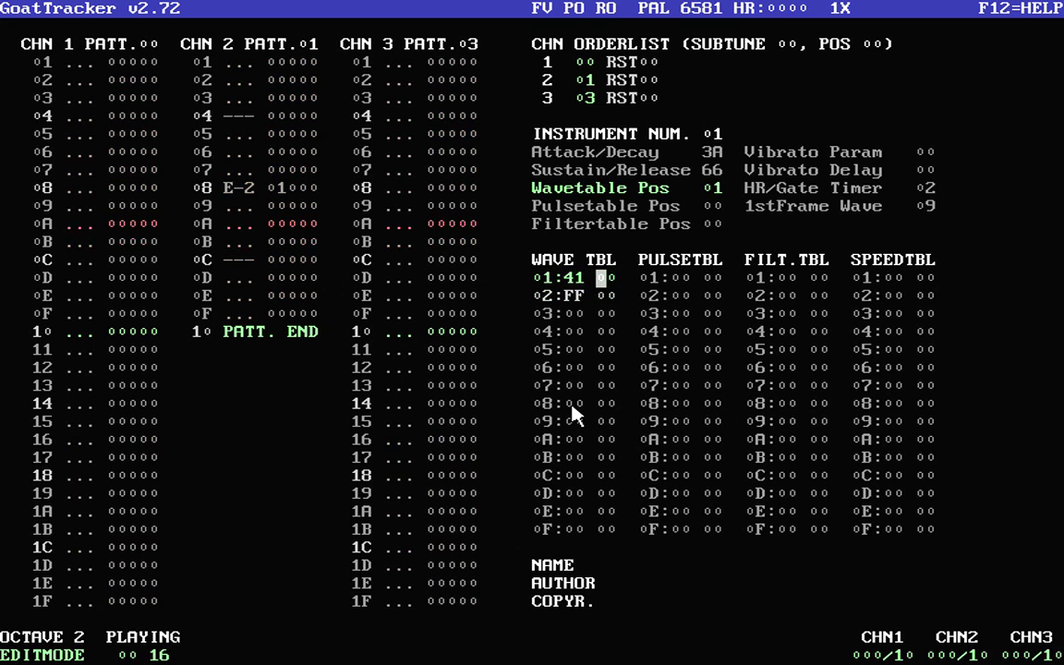
{"action": "key", "text": "Left"}
{"action": "key", "text": "Left"}
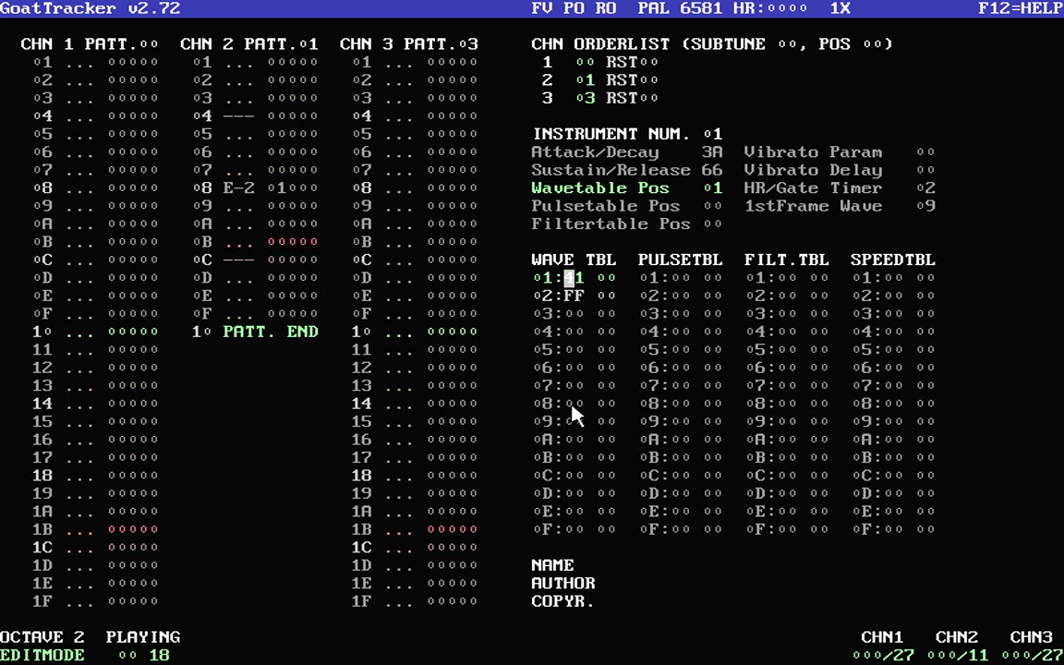
{"action": "type", "text": "8"}
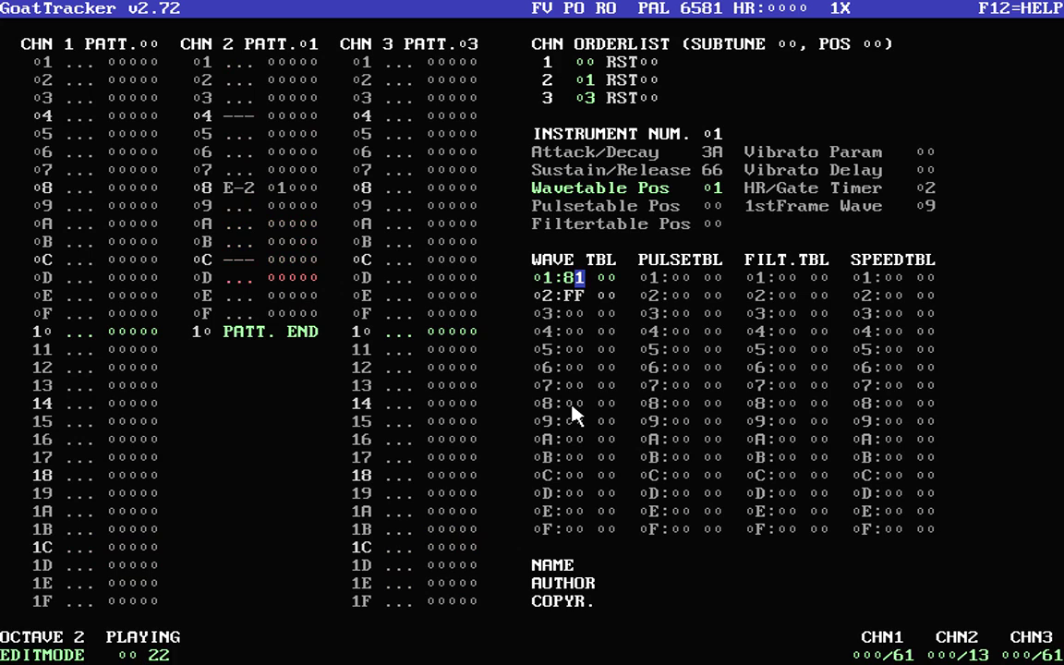
Step: Stop playback and return to row 01's waveform digit
{"action": "key", "text": "F4"}
{"action": "key", "text": "Left"}
{"action": "key", "text": "Down"}
{"action": "key", "text": "Up"}
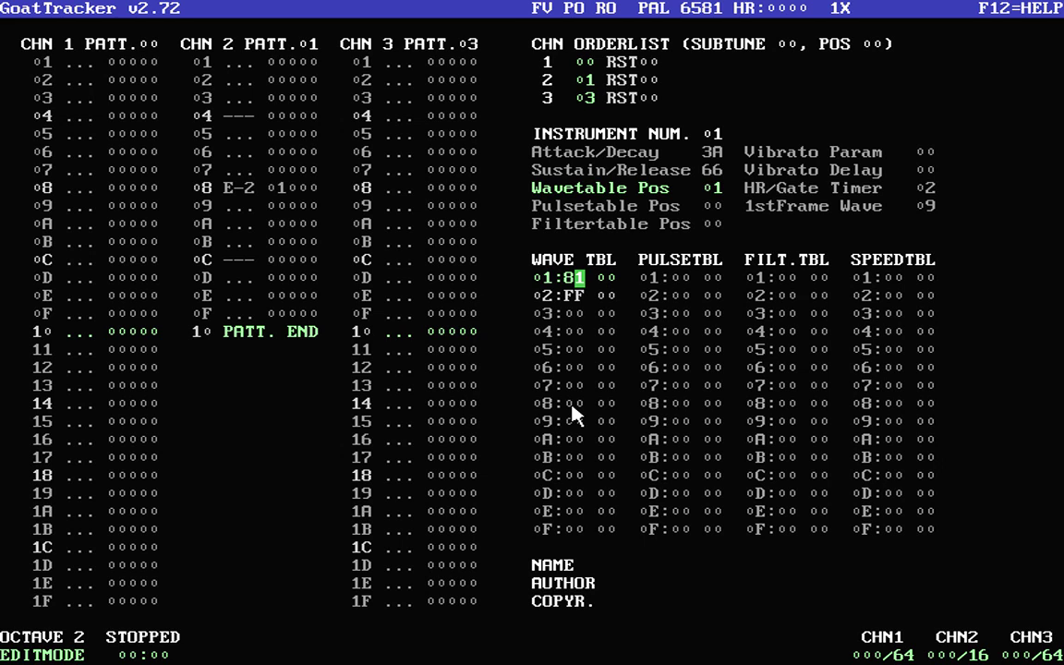
{"action": "key", "text": "F5"}
{"action": "key", "text": "Up"}
{"action": "key", "text": "Up"}
{"action": "key", "text": "Up"}
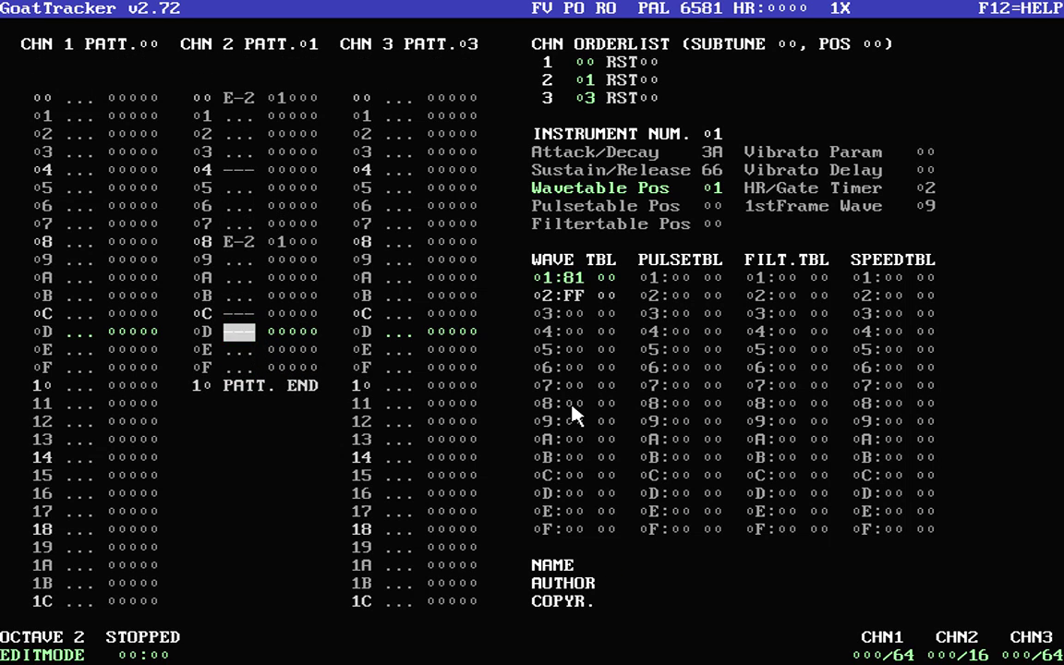
{"action": "key", "text": "Tab"}
{"action": "key", "text": "Tab"}
{"action": "key", "text": "Tab"}
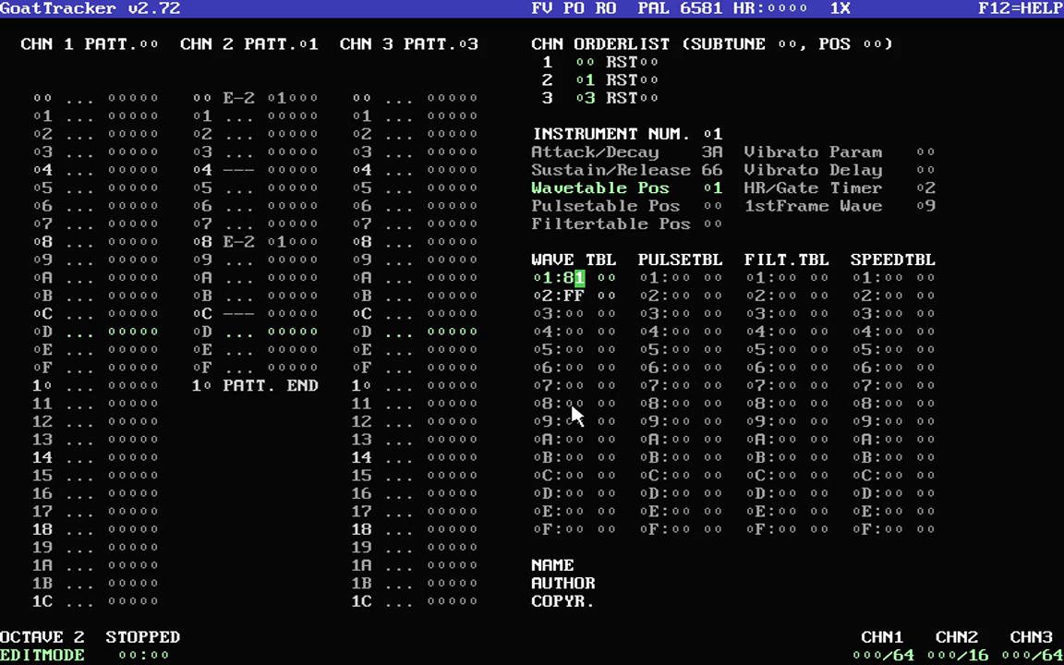
{"action": "key", "text": "F1"}
{"action": "key", "text": "Down"}
{"action": "key", "text": "Down"}
{"action": "key", "text": "Down"}
{"action": "key", "text": "Down"}
{"action": "key", "text": "Down"}
{"action": "key", "text": "Down"}
{"action": "key", "text": "Down"}
{"action": "key", "text": "Down"}
{"action": "key", "text": "Down"}
{"action": "key", "text": "Down"}
{"action": "key", "text": "Down"}
{"action": "key", "text": "Down"}
{"action": "key", "text": "Down"}
{"action": "key", "text": "Down"}
{"action": "key", "text": "Down"}
{"action": "key", "text": "Down"}
{"action": "key", "text": "Down"}
{"action": "key", "text": "Down"}
{"action": "key", "text": "Down"}
{"action": "key", "text": "Down"}
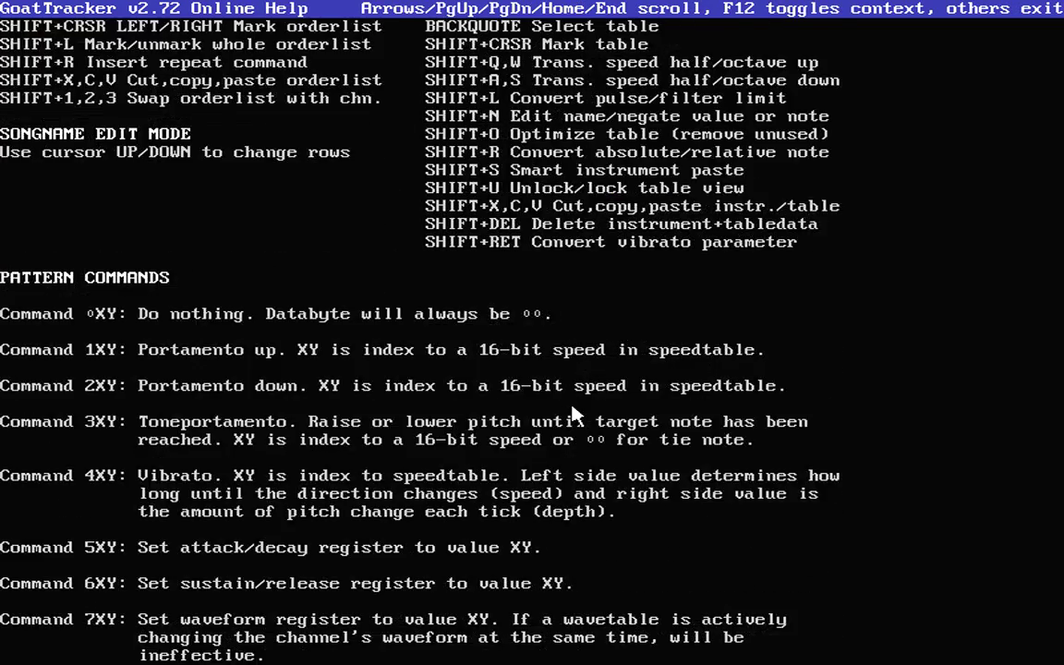
{"action": "key", "text": "Down"}
{"action": "key", "text": "Down"}
{"action": "key", "text": "Down"}
{"action": "key", "text": "Down"}
{"action": "key", "text": "Down"}
{"action": "key", "text": "Down"}
{"action": "key", "text": "Down"}
{"action": "key", "text": "Down"}
{"action": "key", "text": "Down"}
{"action": "key", "text": "Down"}
{"action": "key", "text": "Down"}
{"action": "key", "text": "Down"}
{"action": "key", "text": "Down"}
{"action": "key", "text": "Down"}
{"action": "key", "text": "Down"}
{"action": "key", "text": "Down"}
{"action": "key", "text": "Down"}
{"action": "key", "text": "Down"}
{"action": "key", "text": "Down"}
{"action": "key", "text": "Down"}
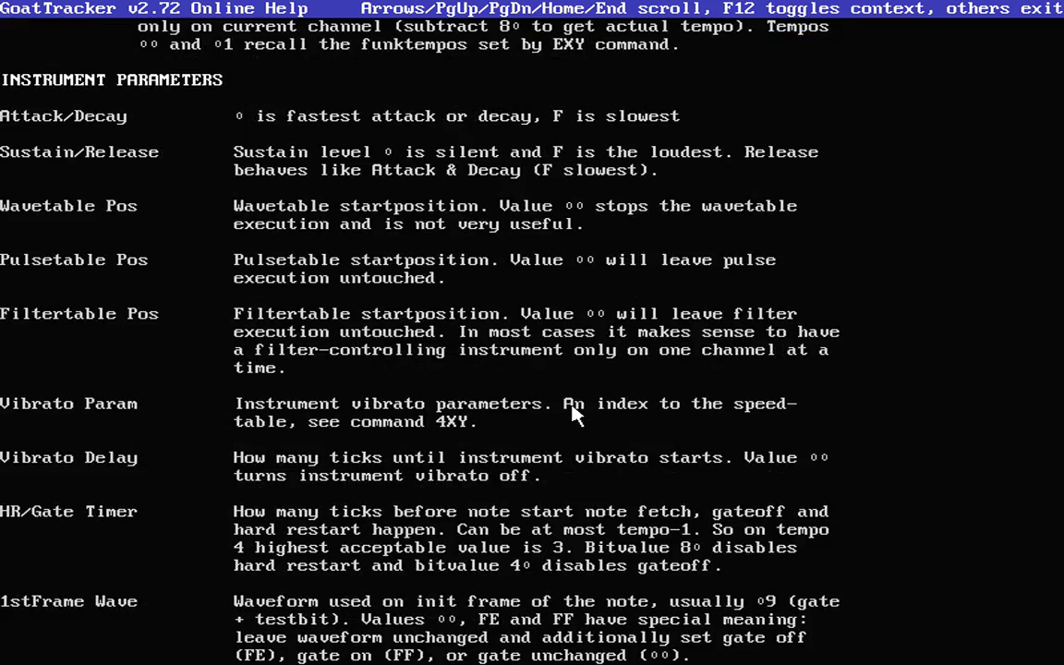
{"action": "key", "text": "Down"}
{"action": "key", "text": "Down"}
{"action": "key", "text": "Down"}
{"action": "key", "text": "Down"}
{"action": "key", "text": "Down"}
{"action": "key", "text": "Down"}
{"action": "key", "text": "Down"}
{"action": "key", "text": "Down"}
{"action": "key", "text": "Down"}
{"action": "key", "text": "Down"}
{"action": "key", "text": "Down"}
{"action": "key", "text": "Down"}
{"action": "key", "text": "Down"}
{"action": "key", "text": "Down"}
{"action": "key", "text": "Down"}
{"action": "key", "text": "Down"}
{"action": "key", "text": "Down"}
{"action": "key", "text": "Down"}
{"action": "key", "text": "Down"}
{"action": "key", "text": "Down"}
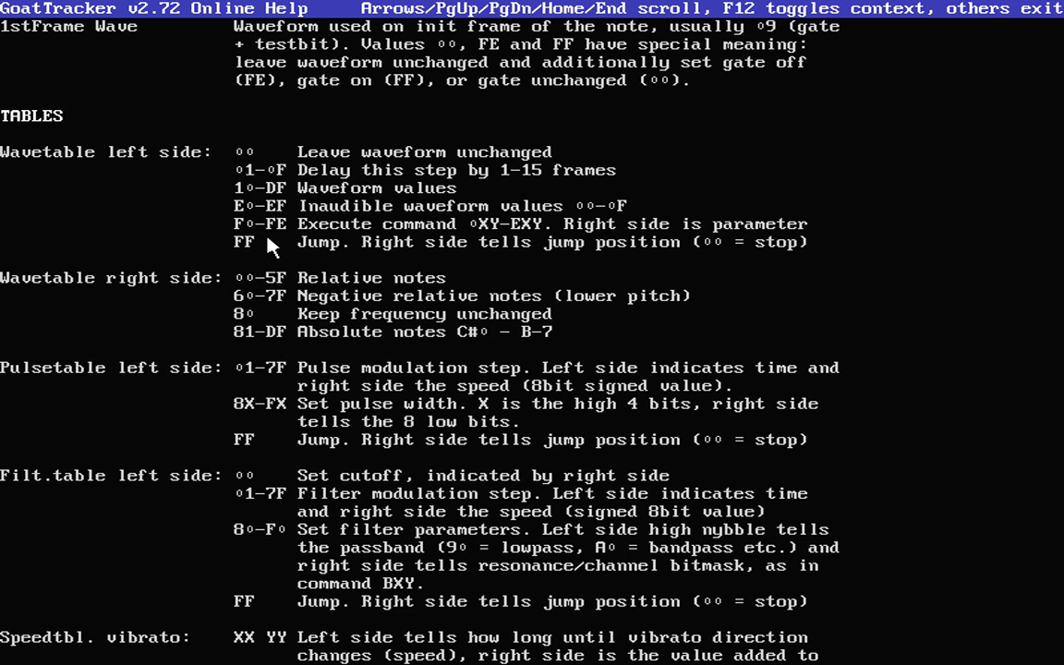
{"action": "key", "text": "Escape"}
{"action": "key", "text": "Down"}
{"action": "key", "text": "Down"}
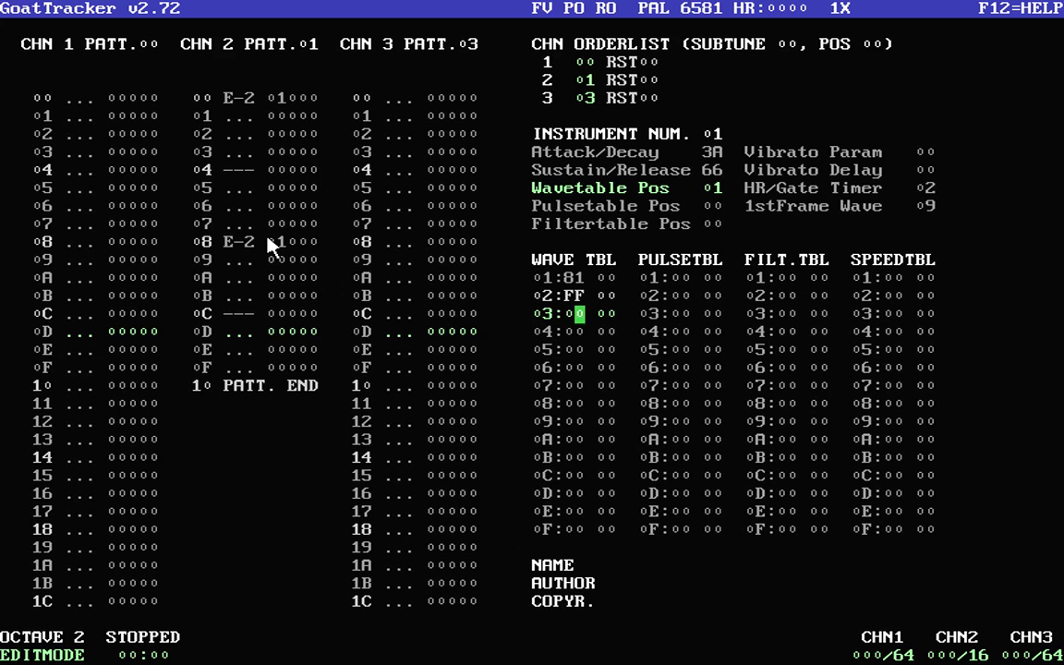
{"action": "key", "text": "Up"}
{"action": "key", "text": "Up"}
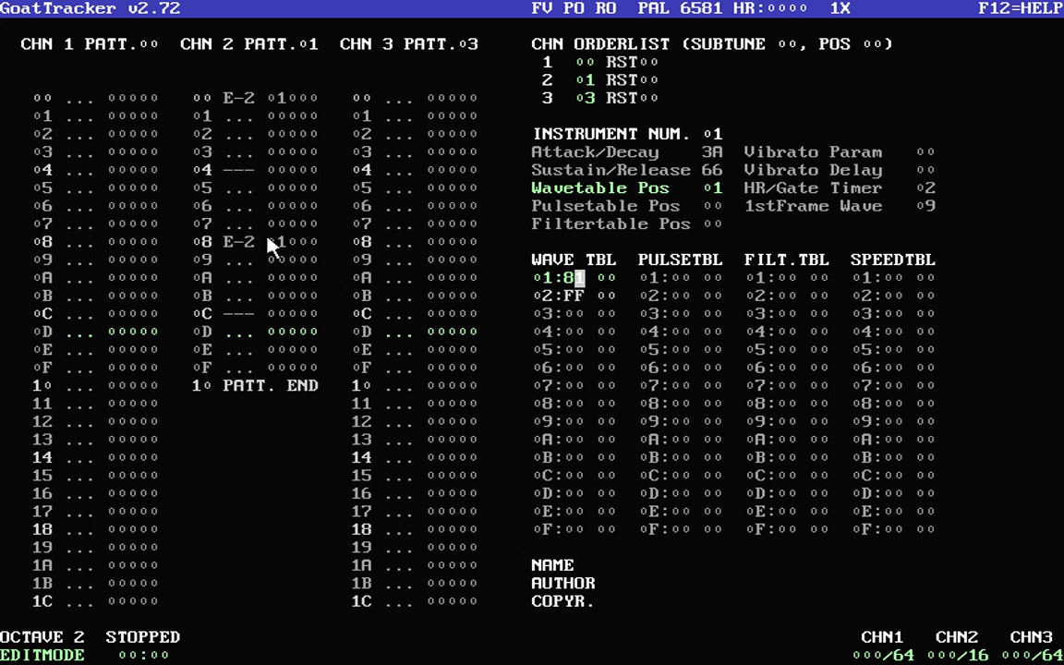
Step: Set wave table row 01's waveform back to 21
{"action": "key", "text": "Right"}
{"action": "key", "text": "Left"}
{"action": "key", "text": "Left"}
{"action": "type", "text": "21"}
Step: Lower instrument 01's Sustain/Release from 66 to 06
{"action": "key", "text": "Tab"}
{"action": "key", "text": "Tab"}
{"action": "key", "text": "Tab"}
{"action": "key", "text": "Up"}
{"action": "type", "text": "0"}
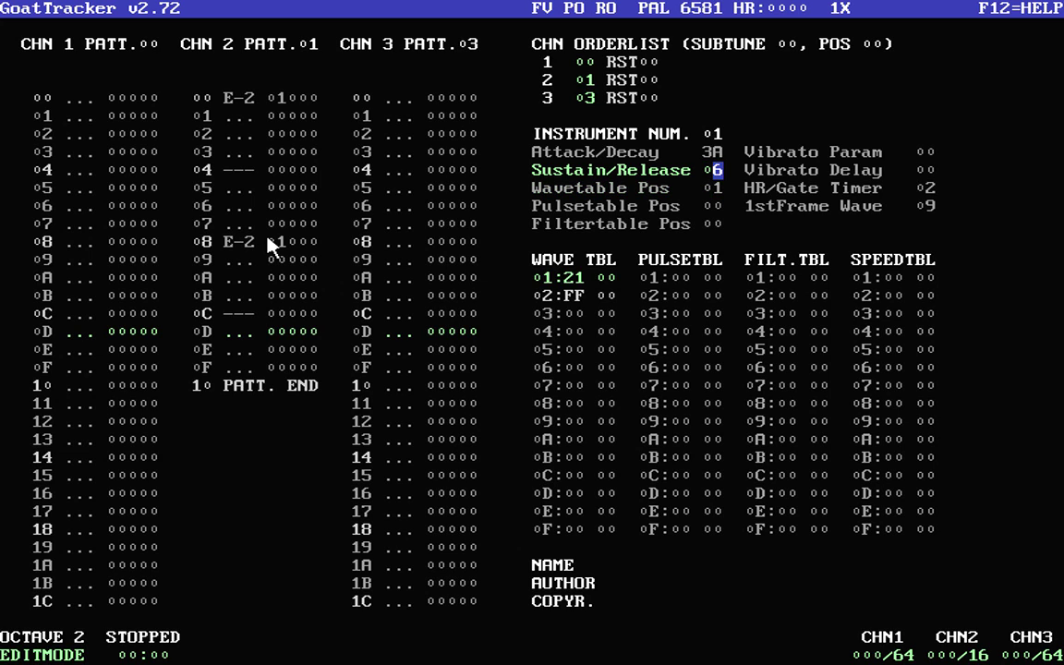
{"action": "key", "text": "Tab"}
{"action": "key", "text": "Tab"}
{"action": "key", "text": "Tab"}
{"action": "key", "text": "Tab"}
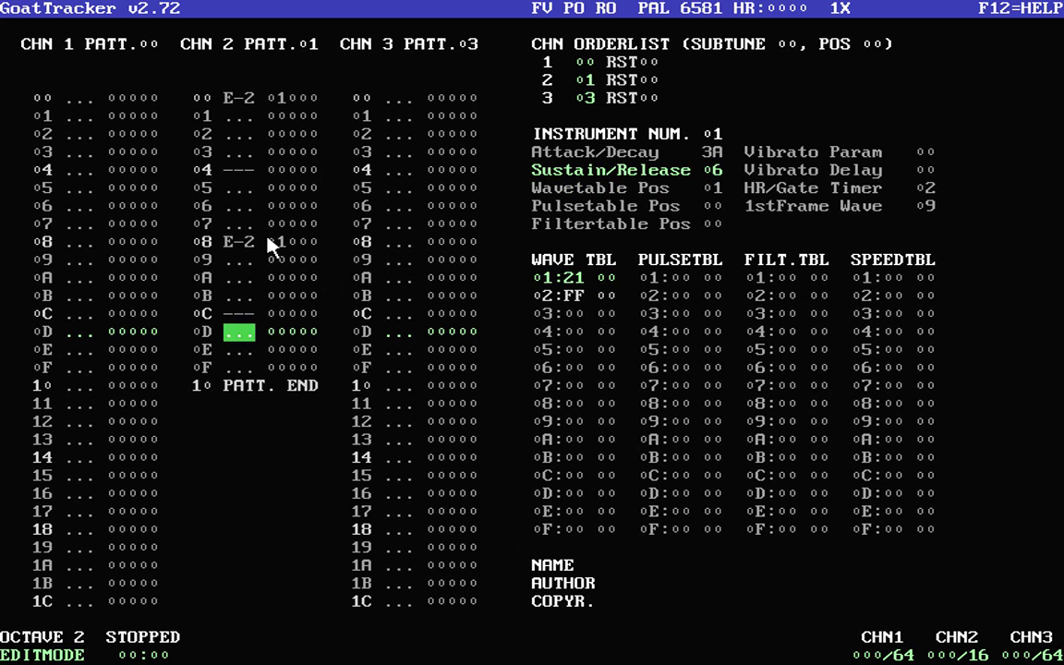
Step: Set instrument 01's Pulsetable Pos to 01 and jump into the pulse table
{"action": "key", "text": "Down"}
{"action": "key", "text": "Down"}
{"action": "key", "text": "Right"}
{"action": "key", "text": "Left"}
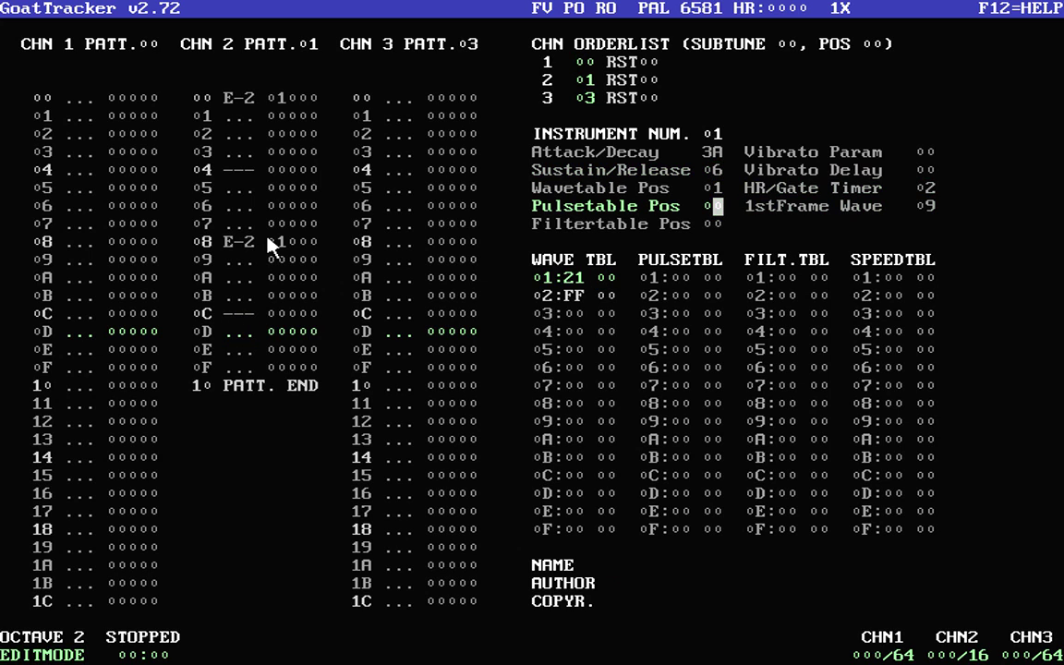
{"action": "key", "text": "Down"}
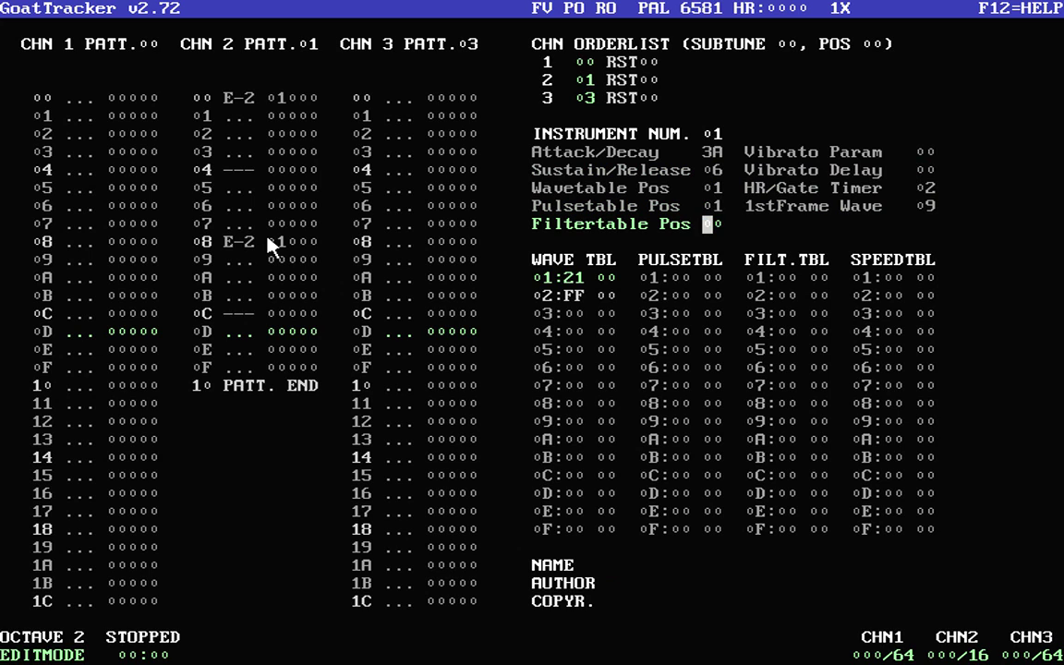
{"action": "key", "text": "Up"}
{"action": "key", "text": "Return"}
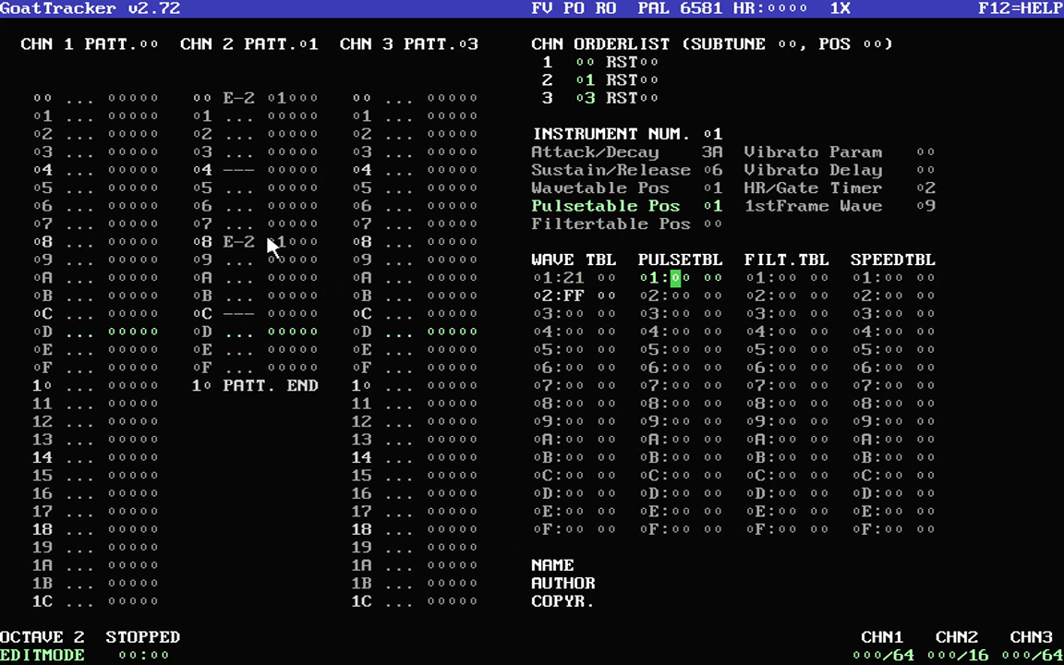
Step: Enter pulse table rows A8 00 and FF 00
{"action": "type", "text": "a8"}
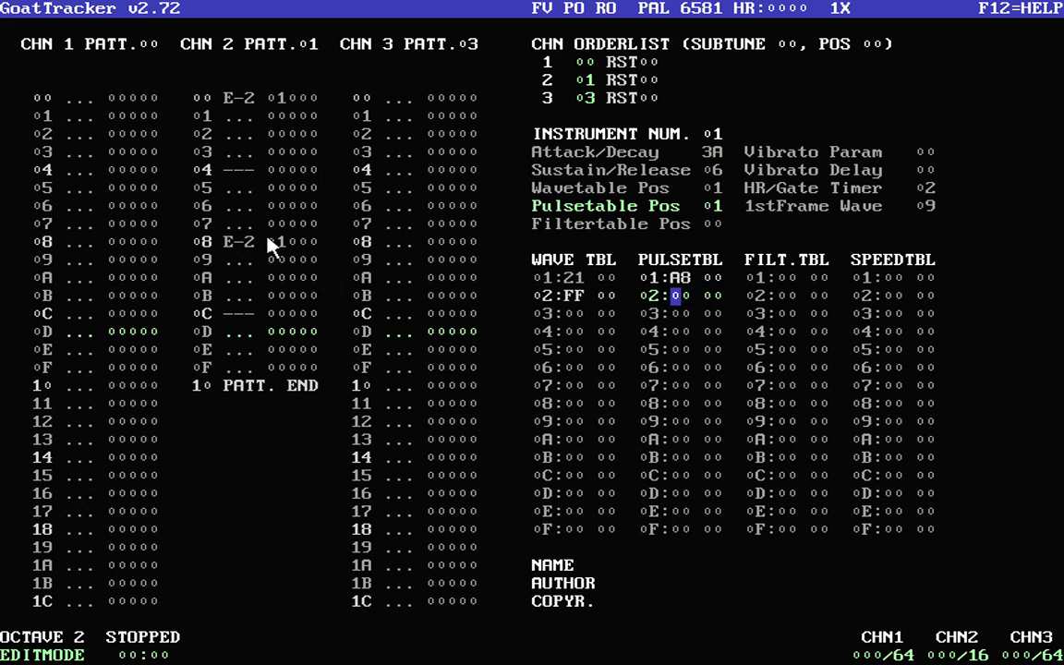
{"action": "key", "text": "Up"}
{"action": "key", "text": "Right"}
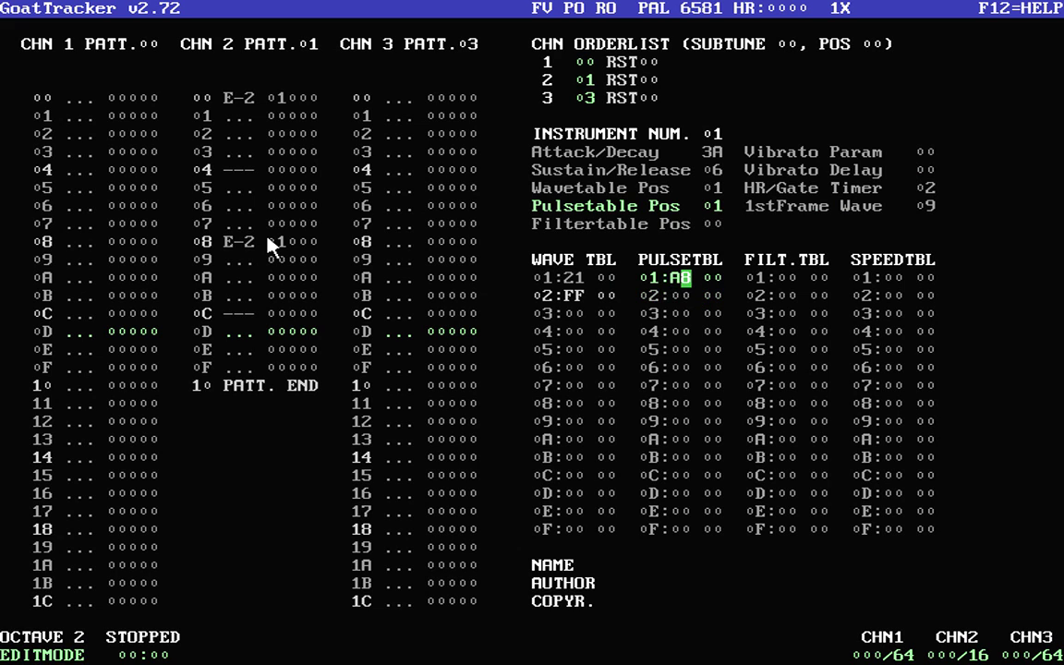
{"action": "key", "text": "Right"}
{"action": "key", "text": "Left"}
{"action": "type", "text": "0ff"}
{"action": "key", "text": "Left"}
{"action": "key", "text": "Left"}
{"action": "type", "text": "8"}
{"action": "type", "text": "00"}
{"action": "type", "text": "ff"}
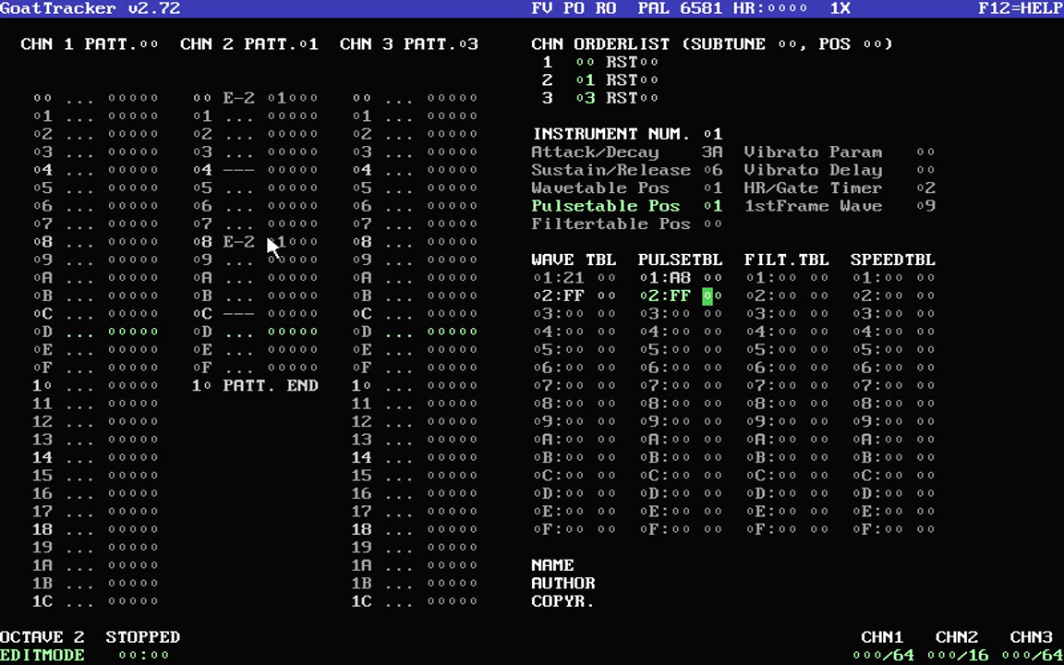
{"action": "type", "text": "00"}
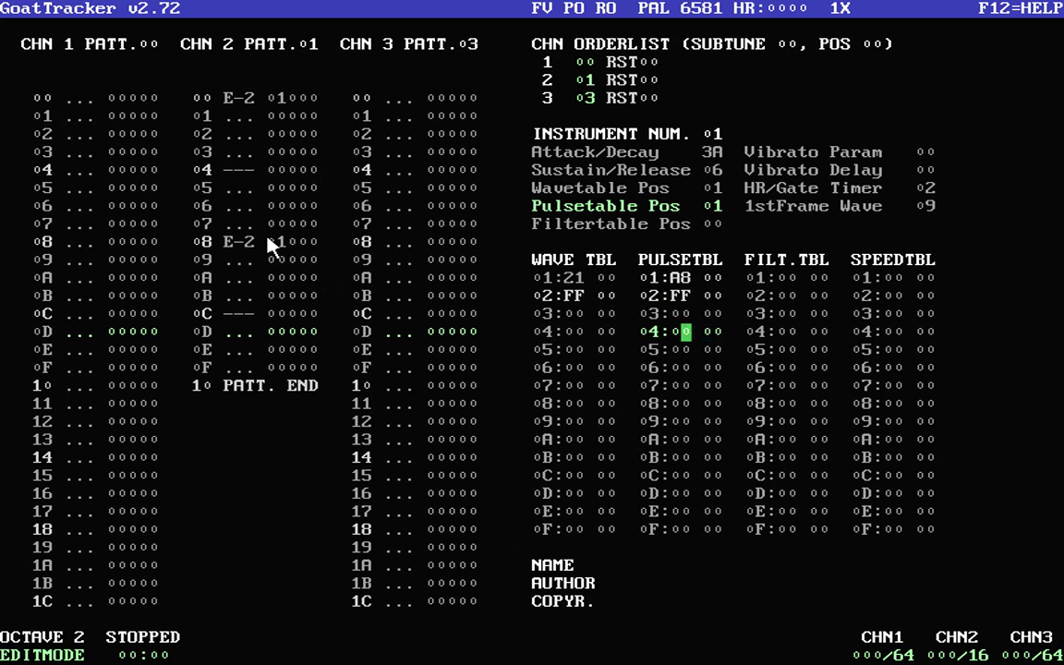
Step: Change wave table row 01's waveform to 41 and play the song
{"action": "key", "text": "Up"}
{"action": "key", "text": "Up"}
{"action": "key", "text": "Left"}
{"action": "key", "text": "Left"}
{"action": "key", "text": "Left"}
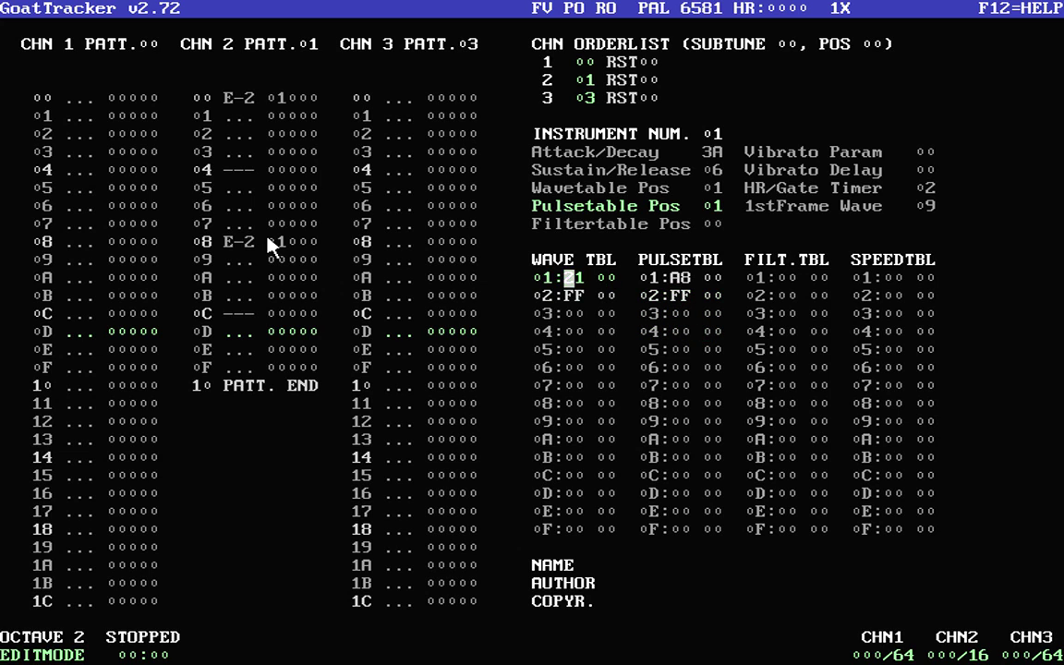
{"action": "type", "text": "4"}
{"action": "key", "text": "F1"}
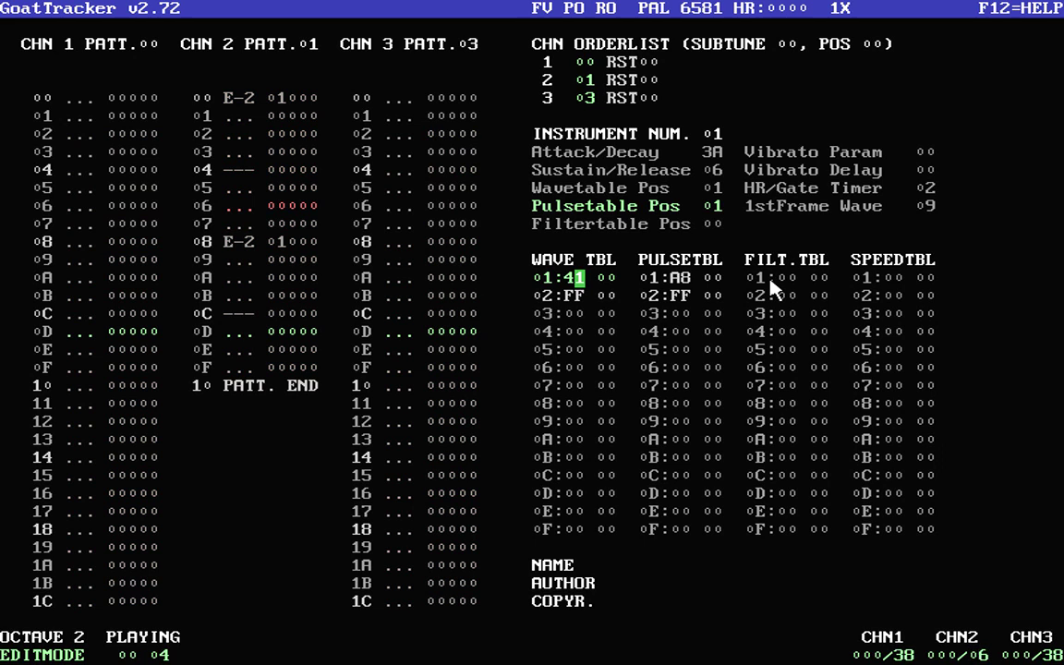
Step: Restart playback, retune pulse table row 01 from A8 to A7 while listening, then stop
{"action": "key", "text": "F4"}
{"action": "key", "text": "Tab"}
{"action": "key", "text": "Tab"}
{"action": "key", "text": "Tab"}
{"action": "key", "text": "Tab"}
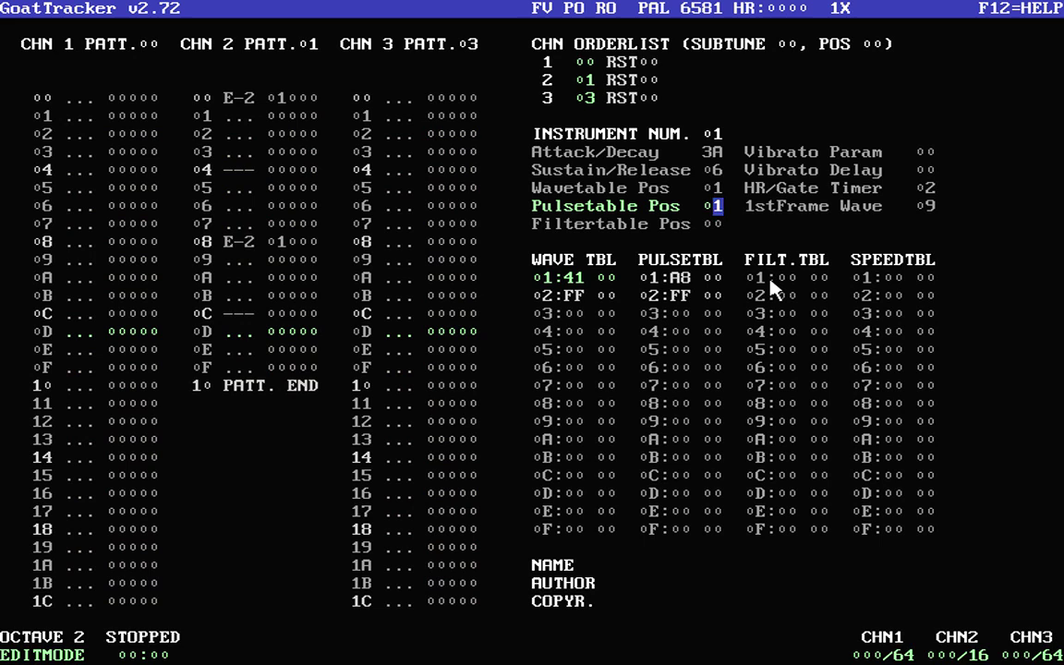
{"action": "key", "text": "F1"}
{"action": "key", "text": "Tab"}
{"action": "key", "text": "Right"}
{"action": "key", "text": "Right"}
{"action": "key", "text": "Right"}
{"action": "key", "text": "Right"}
{"action": "key", "text": "Right"}
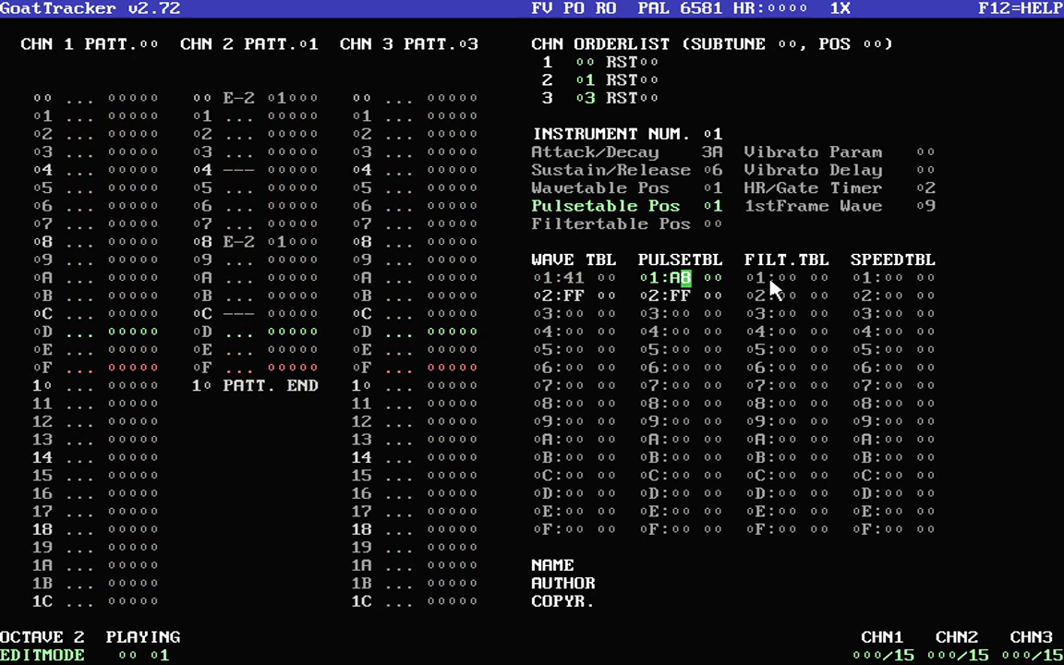
{"action": "type", "text": "2"}
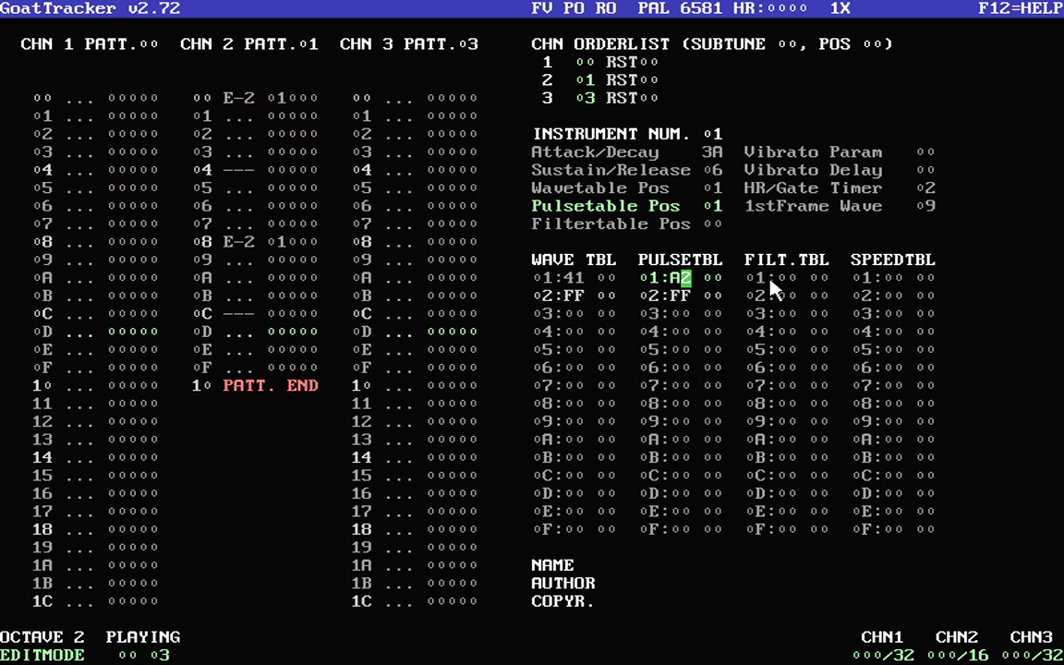
{"action": "type", "text": "7"}
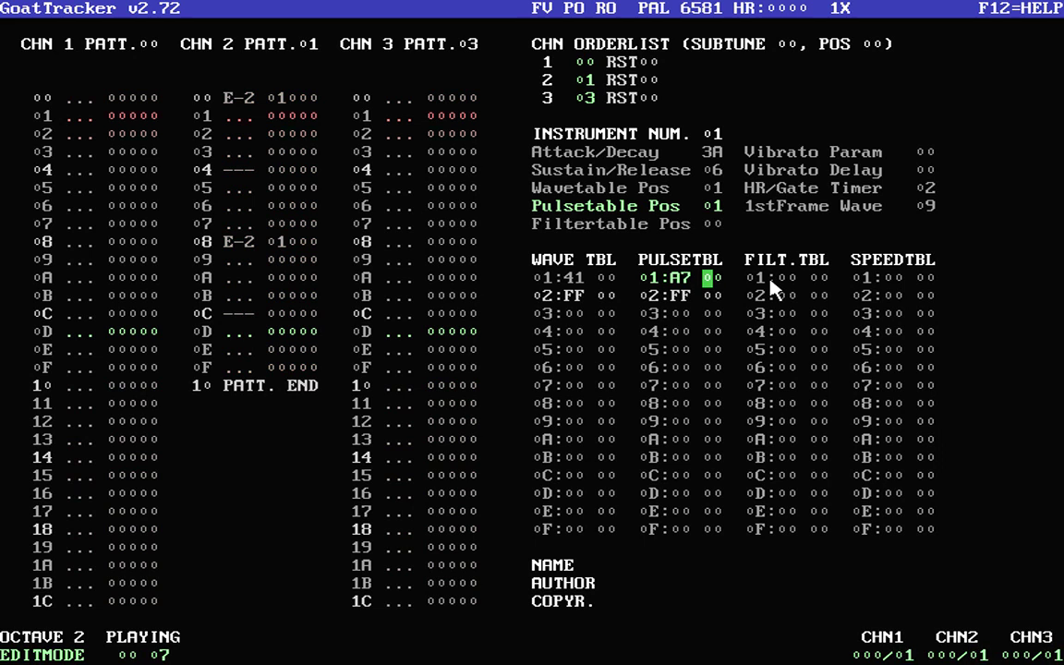
{"action": "type", "text": "00"}
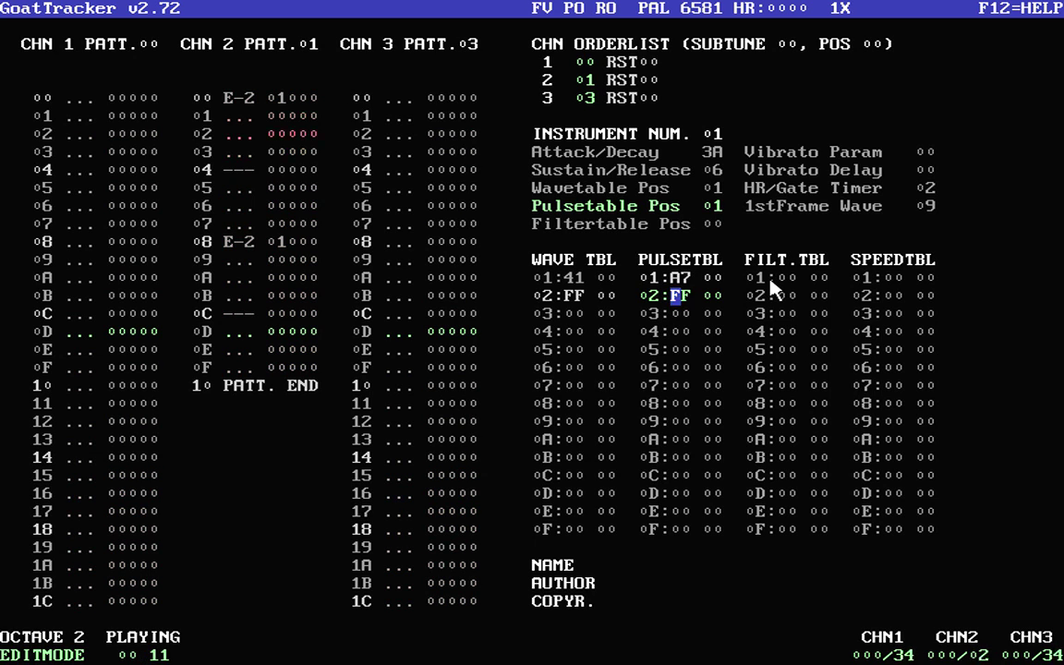
{"action": "key", "text": "F4"}
Step: Enter 10 20, 10 E0 and FF 02 into pulse table rows 02–04
{"action": "type", "text": "101"}
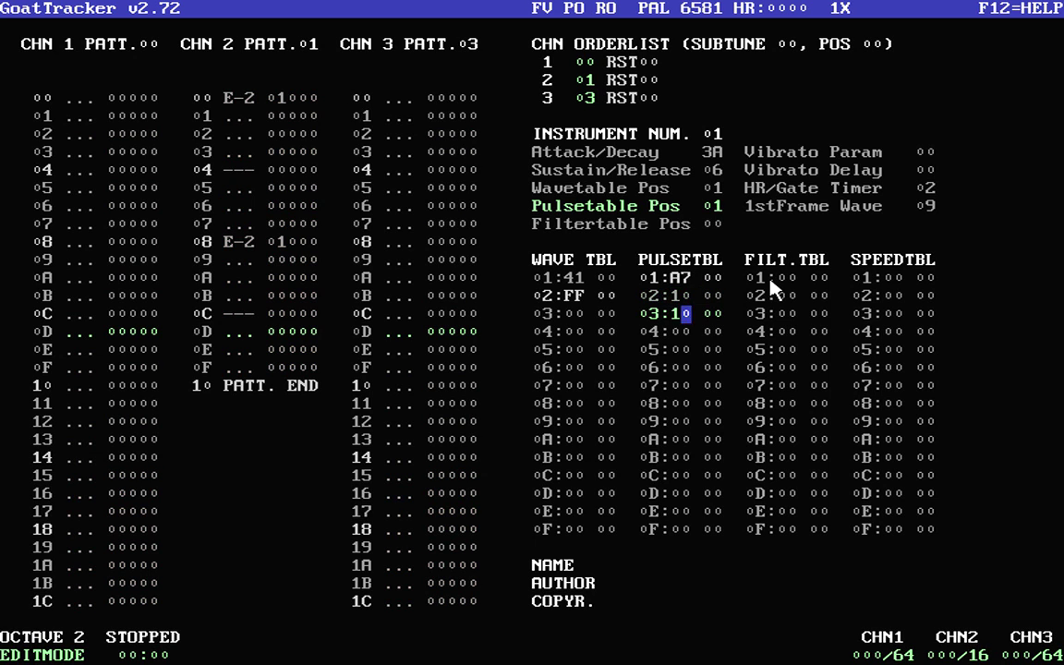
{"action": "type", "text": "000FF02"}
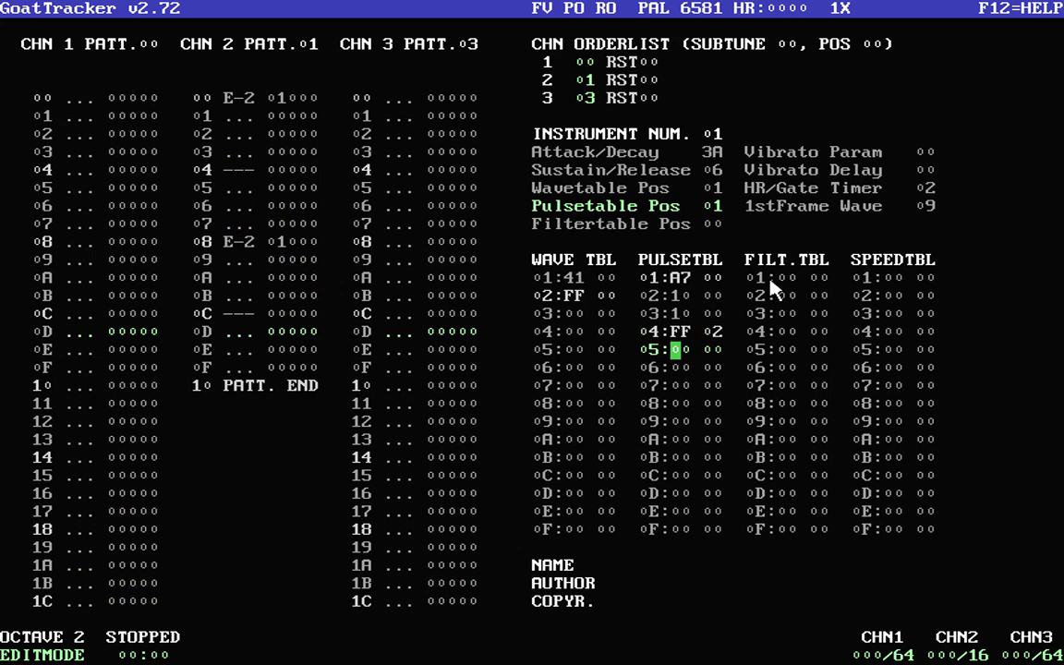
{"action": "key", "text": "Up"}
{"action": "key", "text": "Up"}
{"action": "key", "text": "Up"}
{"action": "key", "text": "Right"}
{"action": "key", "text": "Right"}
{"action": "type", "text": "202"}
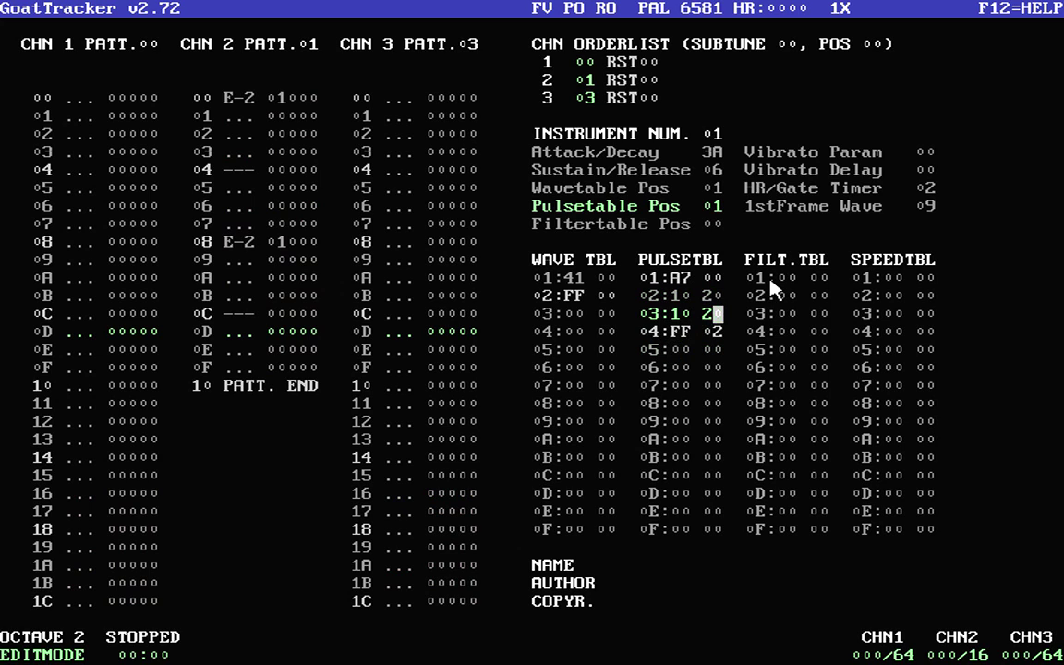
{"action": "key", "text": "Left"}
{"action": "type", "text": "E"}
{"action": "key", "text": "Down"}
{"action": "key", "text": "Down"}
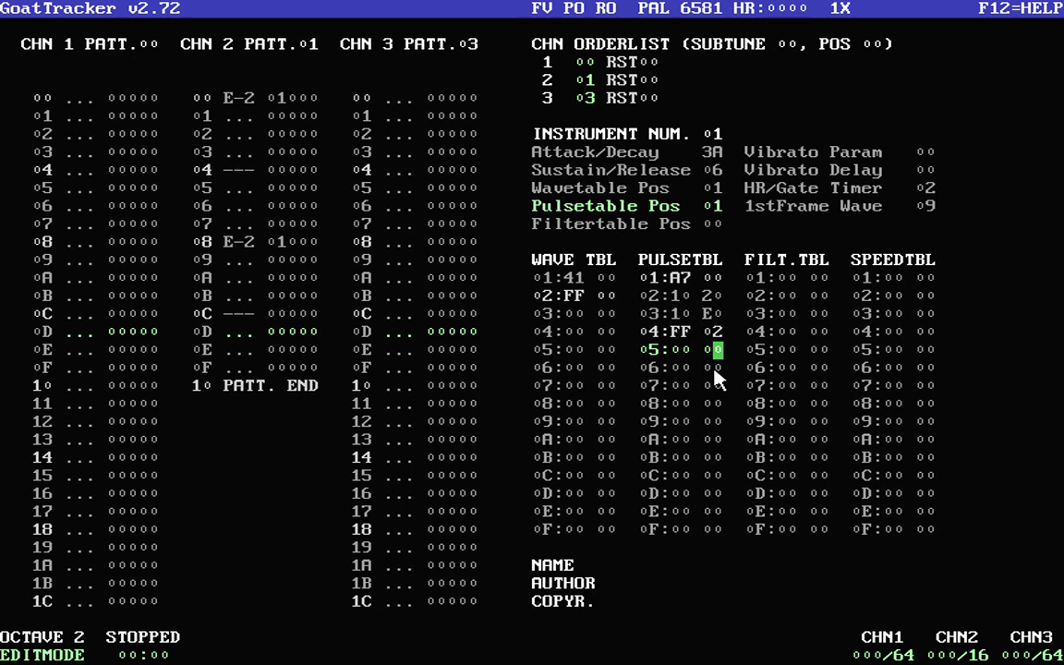
Step: Correct pulse table row 03's speed byte so it reads 10 E0
{"action": "key", "text": "Up"}
{"action": "key", "text": "Up"}
{"action": "key", "text": "Left"}
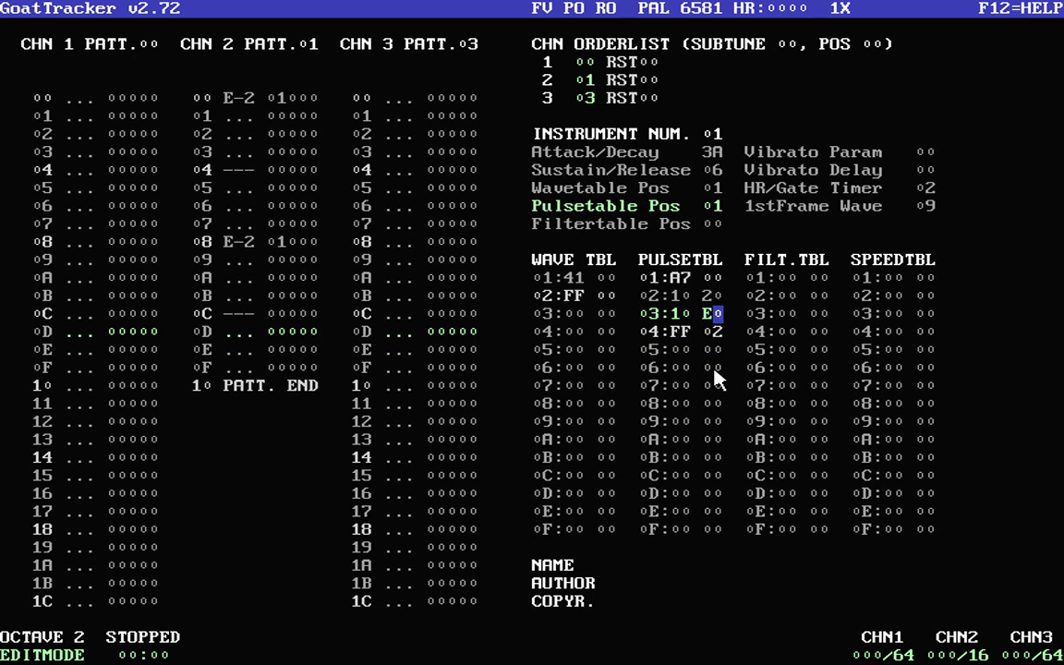
{"action": "type", "text": "2"}
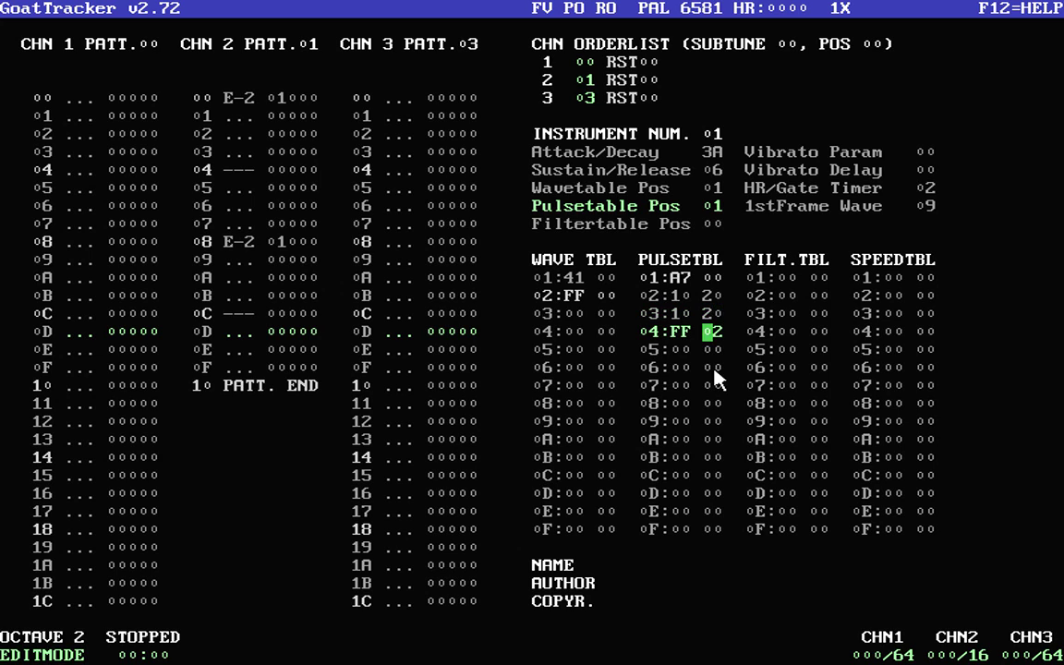
{"action": "key", "text": "Left"}
{"action": "type", "text": "E"}
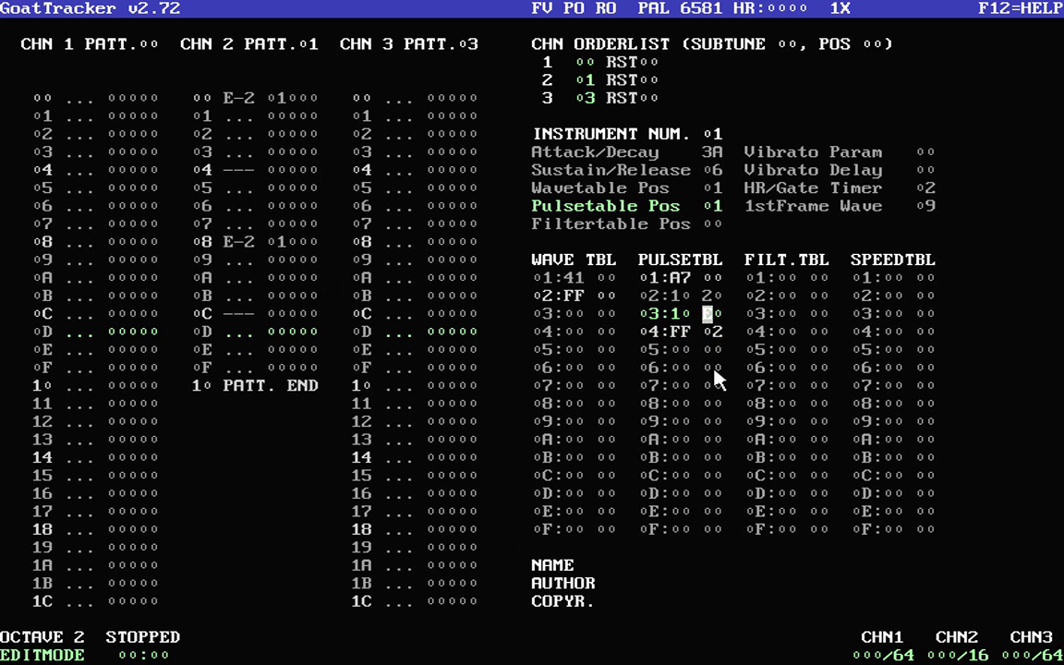
{"action": "key", "text": "Down"}
{"action": "key", "text": "Down"}
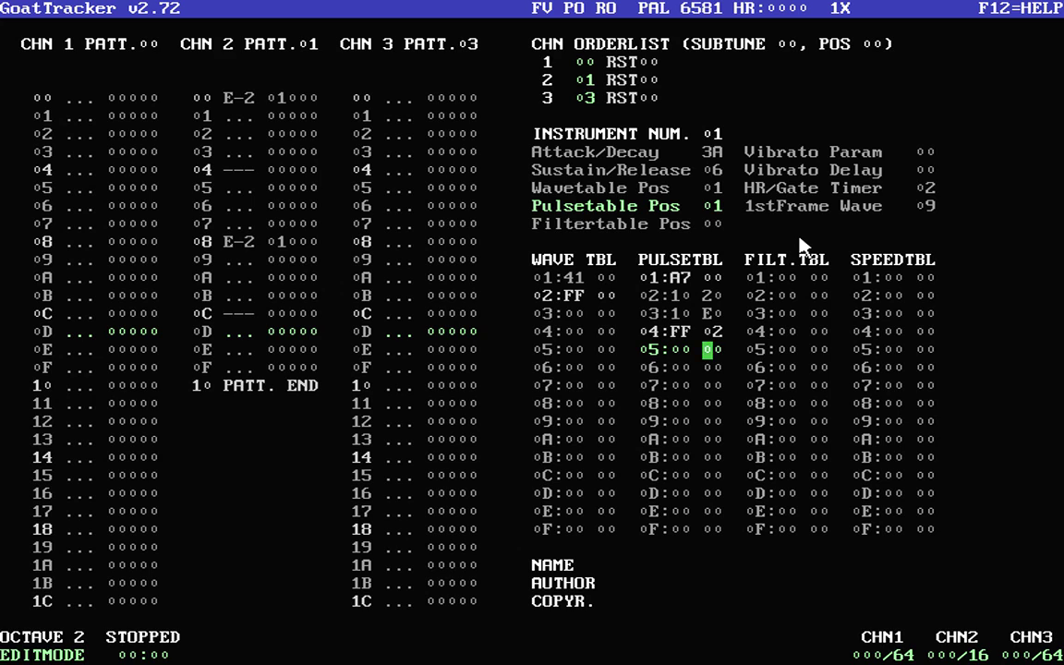
{"action": "key", "text": "Tab"}
{"action": "key", "text": "Tab"}
Step: Clear the old E-2 notes from channel 2's pattern 01
{"action": "key", "text": "Down"}
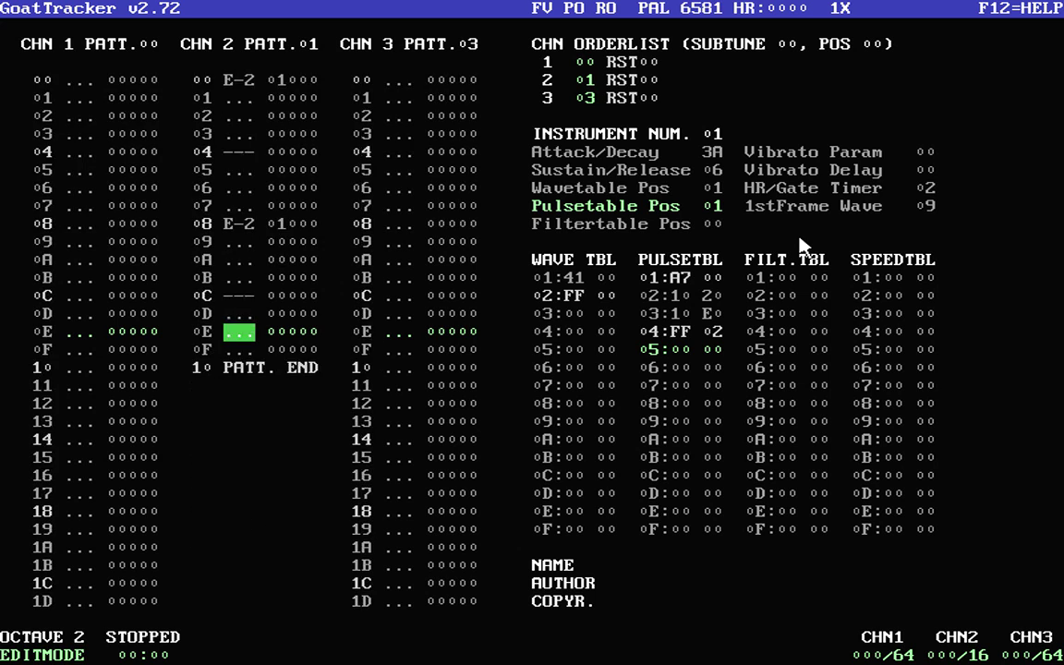
{"action": "key", "text": "Down"}
{"action": "key", "text": "Down"}
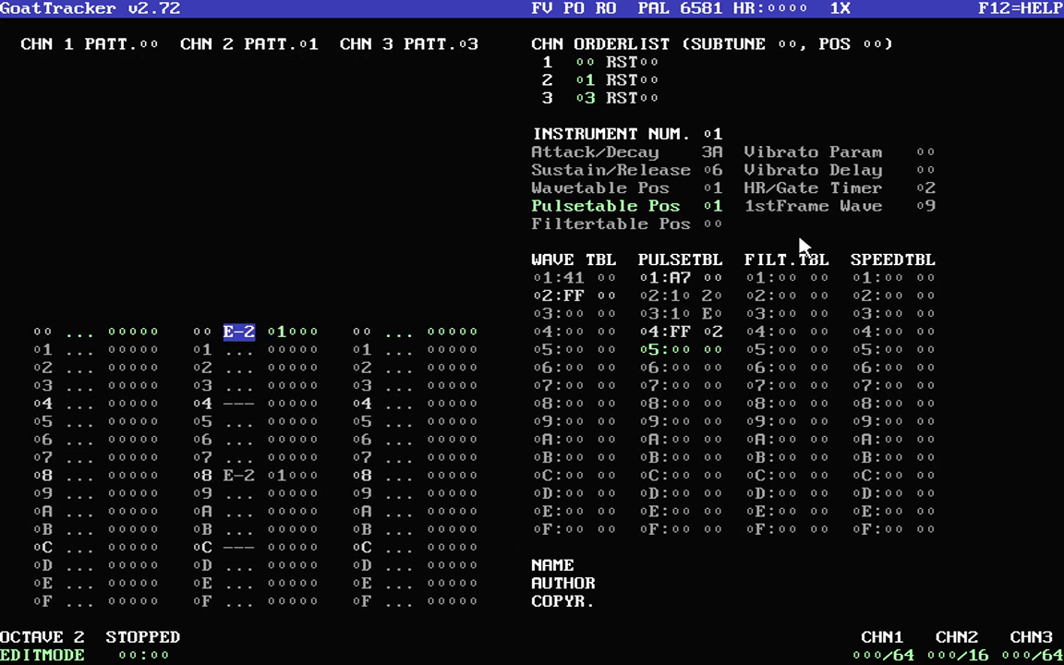
{"action": "key", "text": "Down"}
{"action": "key", "text": "Down"}
{"action": "key", "text": "Down"}
{"action": "key", "text": "Down"}
{"action": "key", "text": "Down"}
{"action": "key", "text": "Down"}
{"action": "key", "text": "Down"}
{"action": "key", "text": "Down"}
{"action": "key", "text": "Down"}
{"action": "key", "text": "Down"}
{"action": "key", "text": "Down"}
{"action": "key", "text": "Down"}
{"action": "key", "text": "Down"}
{"action": "key", "text": "Down"}
{"action": "key", "text": "Down"}
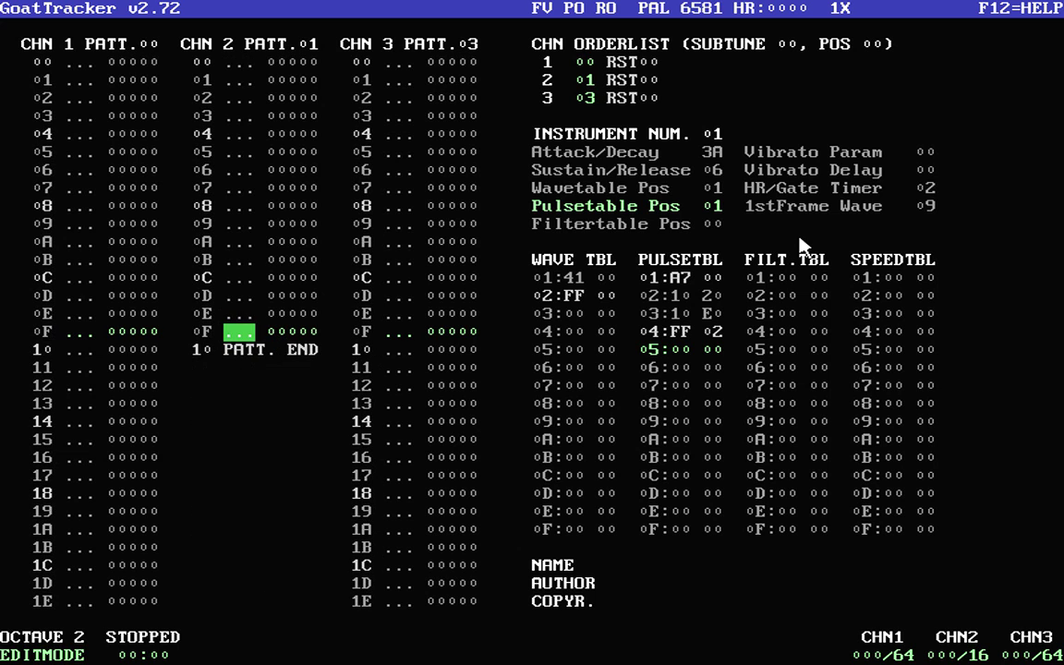
{"action": "key", "text": "Tab"}
{"action": "key", "text": "Tab"}
{"action": "key", "text": "Tab"}
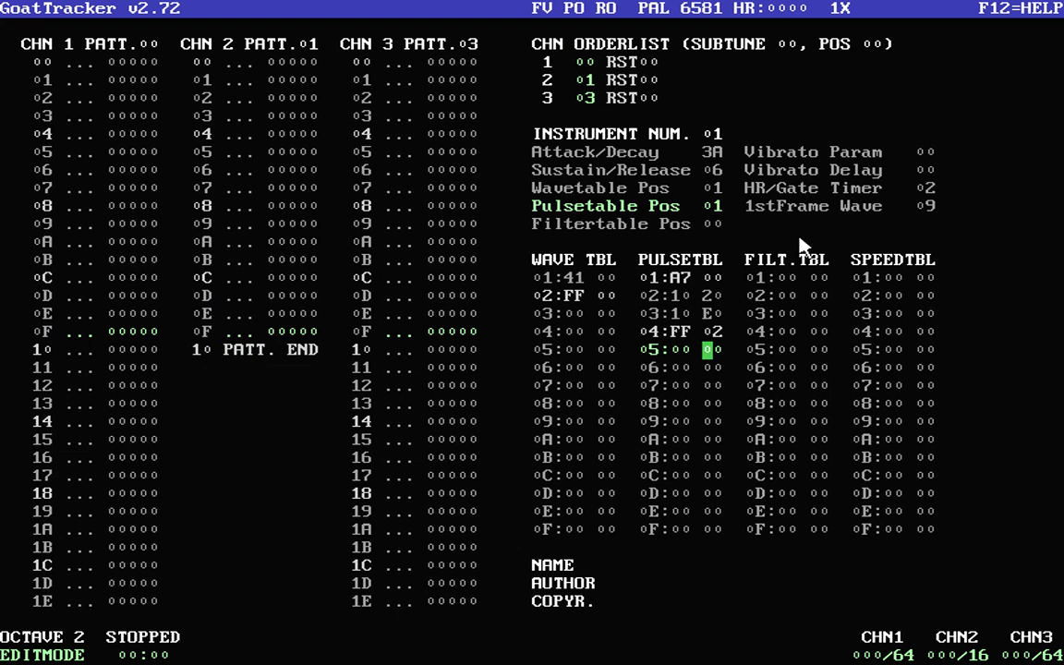
{"action": "key", "text": "Tab"}
{"action": "key", "text": "Tab"}
{"action": "key", "text": "Up"}
{"action": "key", "text": "Up"}
{"action": "key", "text": "Up"}
{"action": "key", "text": "Up"}
{"action": "key", "text": "Up"}
{"action": "key", "text": "Up"}
{"action": "key", "text": "Up"}
{"action": "key", "text": "Up"}
{"action": "key", "text": "Up"}
{"action": "key", "text": "Up"}
{"action": "key", "text": "Up"}
{"action": "key", "text": "Up"}
{"action": "key", "text": "Up"}
{"action": "key", "text": "Up"}
{"action": "key", "text": "Up"}
{"action": "key", "text": "Up"}
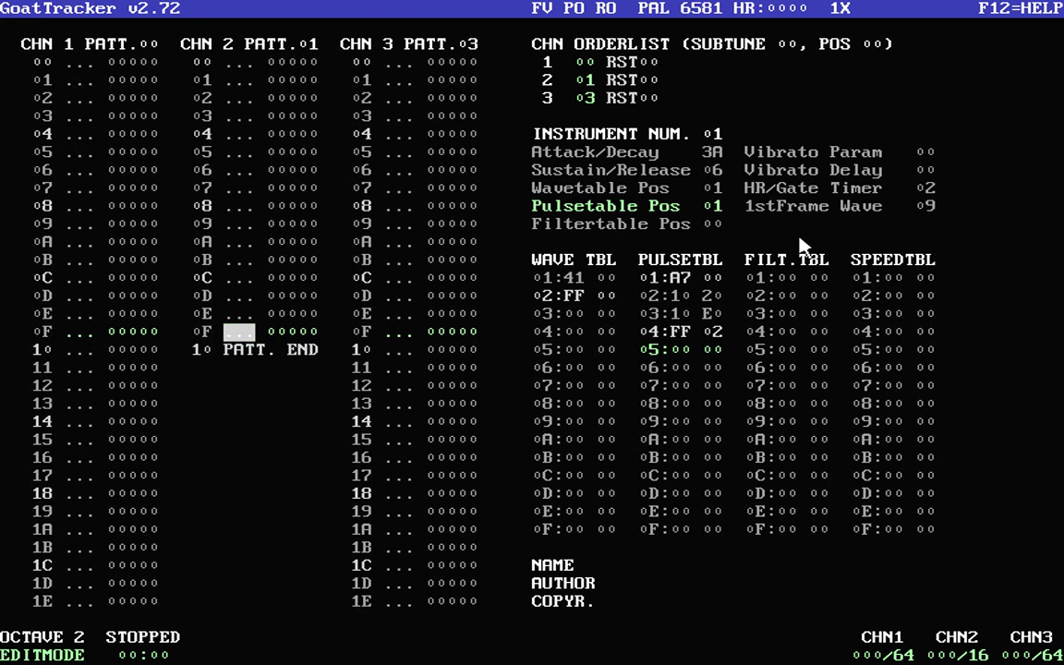
{"action": "key", "text": "Down"}
Step: Enter F-2 on rows 00, 02 and 06 and F-3 on row 04 of channel 2
{"action": "key", "text": "v"}
{"action": "key", "text": "Down"}
{"action": "key", "text": "v"}
{"action": "key", "text": "Down"}
{"action": "key", "text": "r"}
{"action": "key", "text": "Down"}
{"action": "key", "text": "v"}
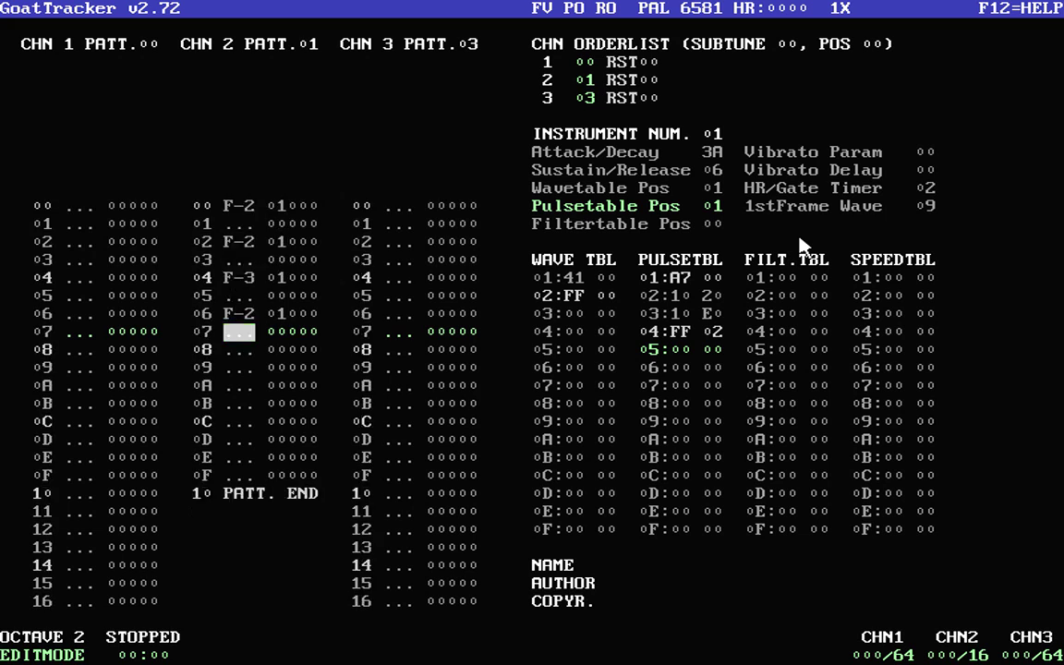
{"action": "key", "text": "Down"}
{"action": "key", "text": "v"}
{"action": "key", "text": "Down"}
{"action": "key", "text": "v"}
{"action": "key", "text": "Down"}
{"action": "key", "text": "v"}
{"action": "key", "text": "Down"}
Step: Add F-2 on row 0C and F-3 on row 0E, then audition the channel 2 line
{"action": "key", "text": "r"}
{"action": "key", "text": "Down"}
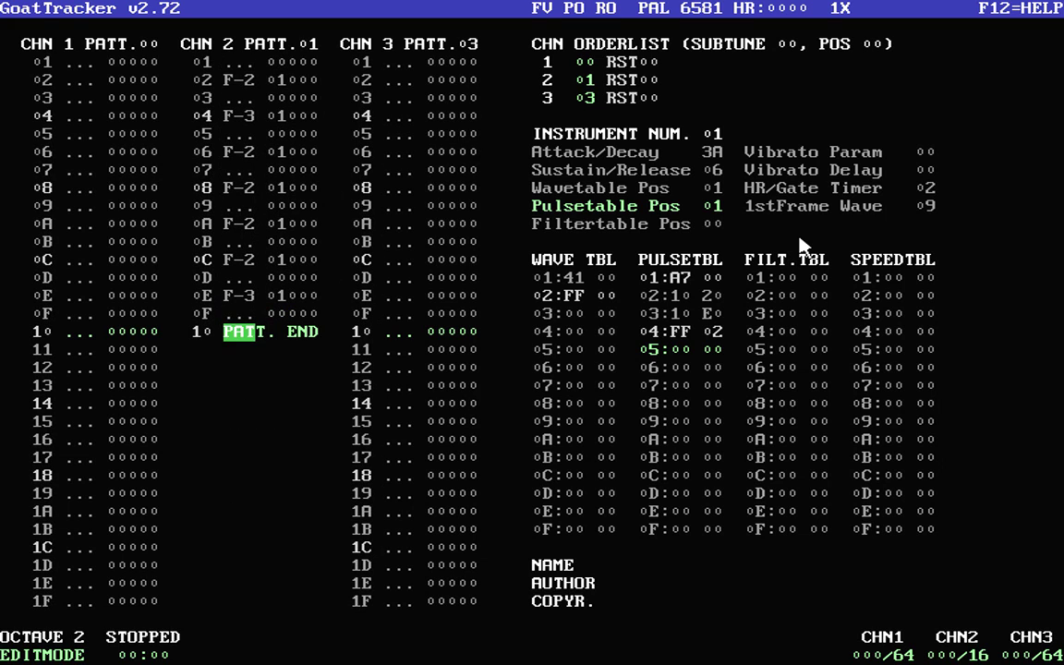
{"action": "key", "text": "F1"}
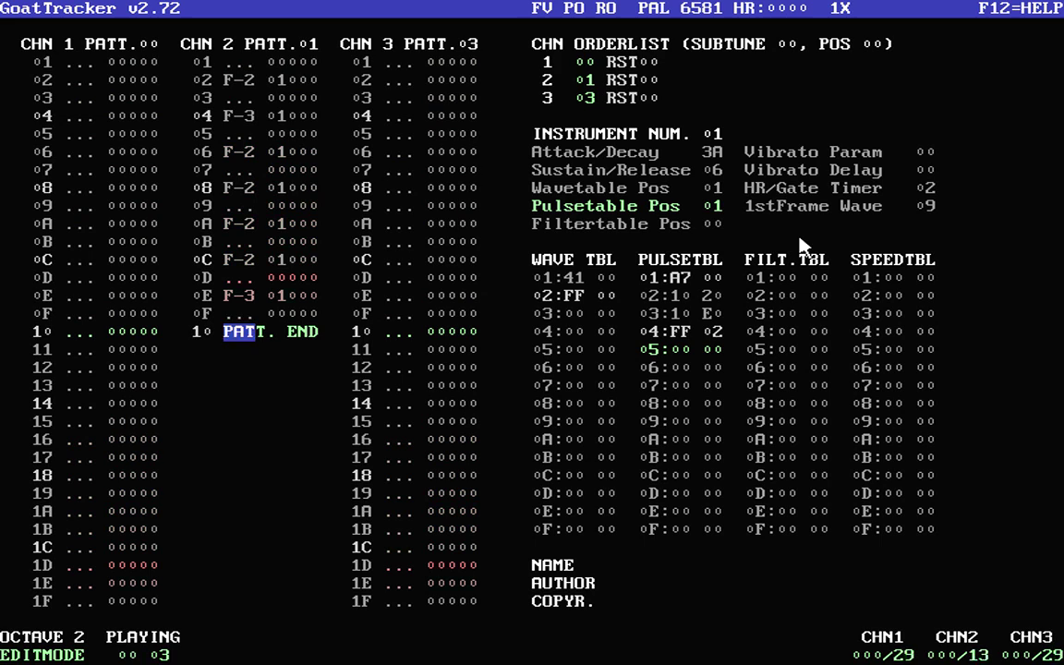
{"action": "key", "text": "F4"}
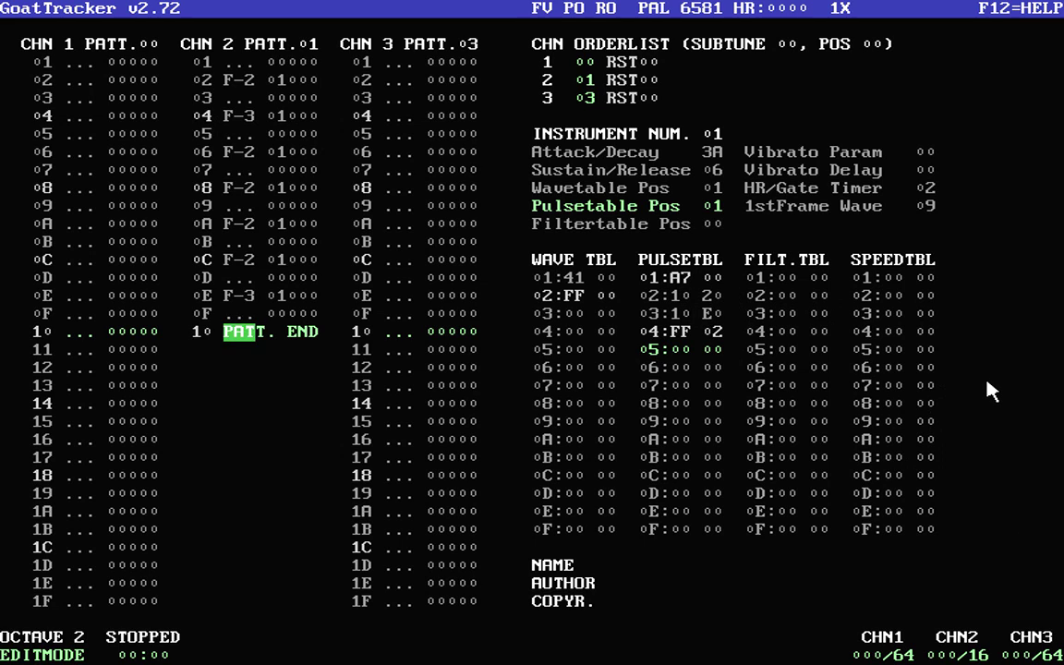
{"action": "key", "text": "Right"}
{"action": "key", "text": "Right"}
{"action": "key", "text": "Right"}
{"action": "key", "text": "Down"}
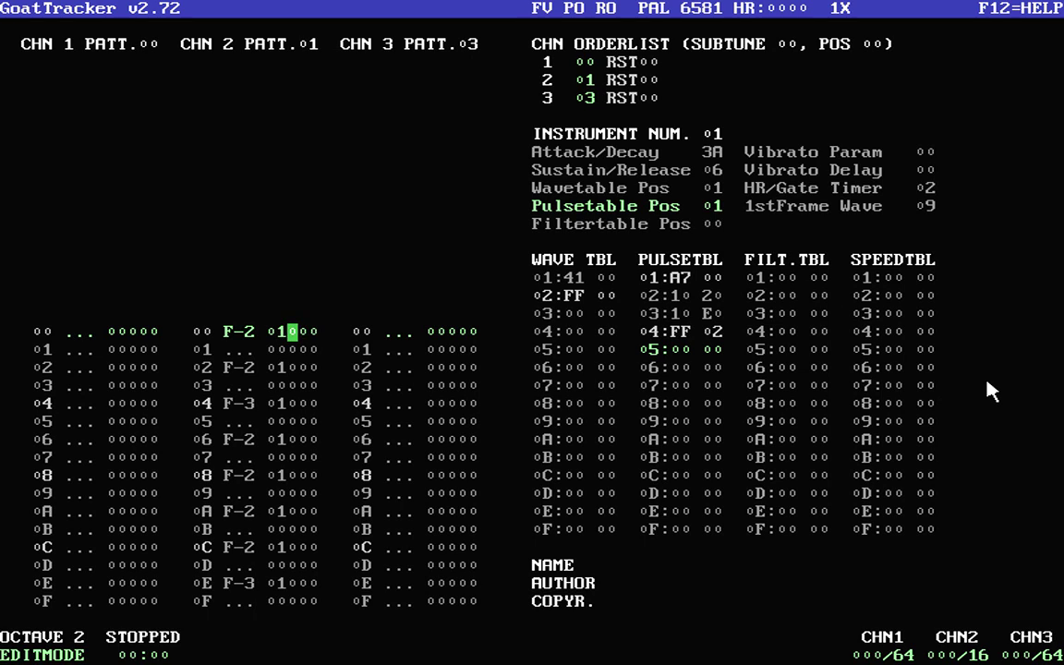
Step: Put a 9 command on channel 2's row 00
{"action": "type", "text": "9"}
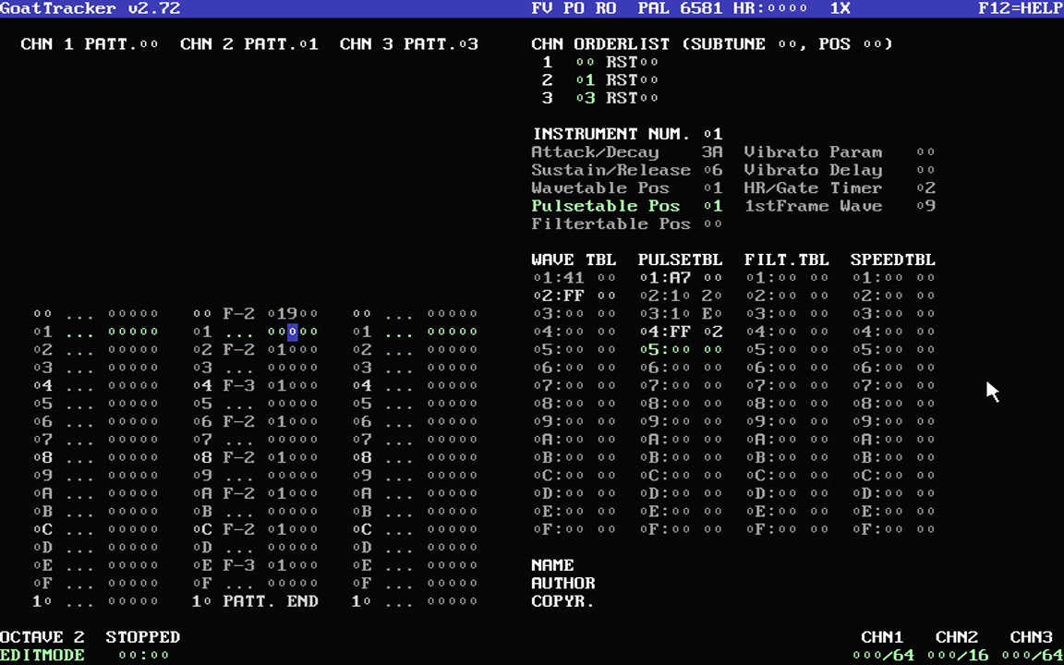
{"action": "key", "text": "Up"}
{"action": "key", "text": "Tab"}
{"action": "key", "text": "Down"}
{"action": "key", "text": "Down"}
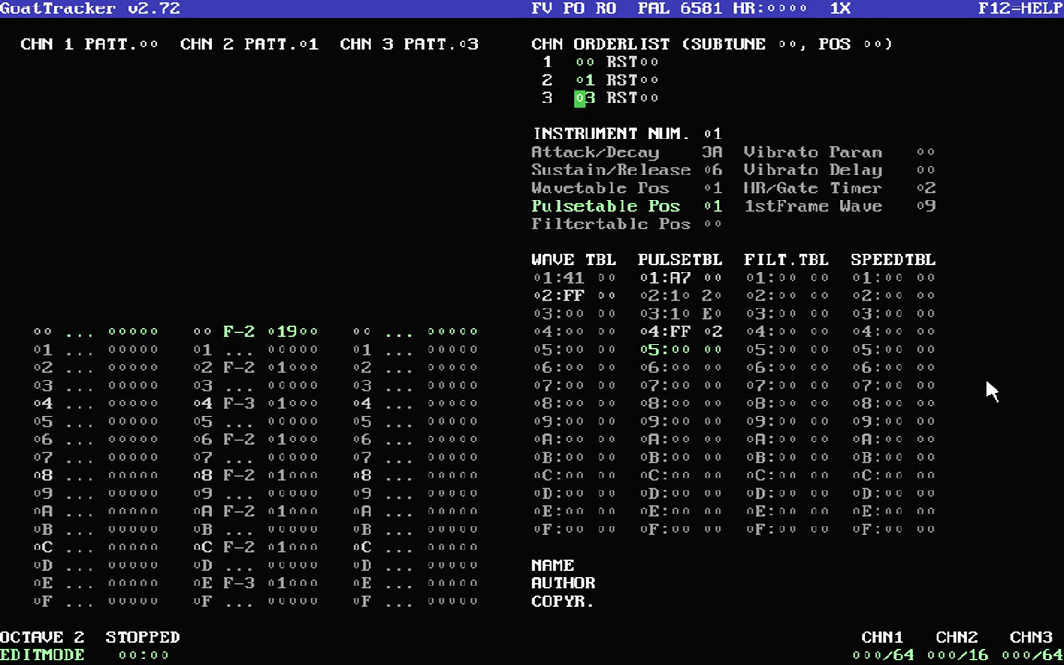
{"action": "key", "text": "Up"}
{"action": "key", "text": "Right"}
{"action": "key", "text": "Right"}
Step: Set instrument 01's Pulsetable Pos to 00
{"action": "key", "text": "Tab"}
{"action": "key", "text": "Right"}
{"action": "key", "text": "Left"}
{"action": "type", "text": "00"}
{"action": "key", "text": "Up"}
{"action": "key", "text": "Right"}
{"action": "key", "text": "Tab"}
{"action": "key", "text": "Tab"}
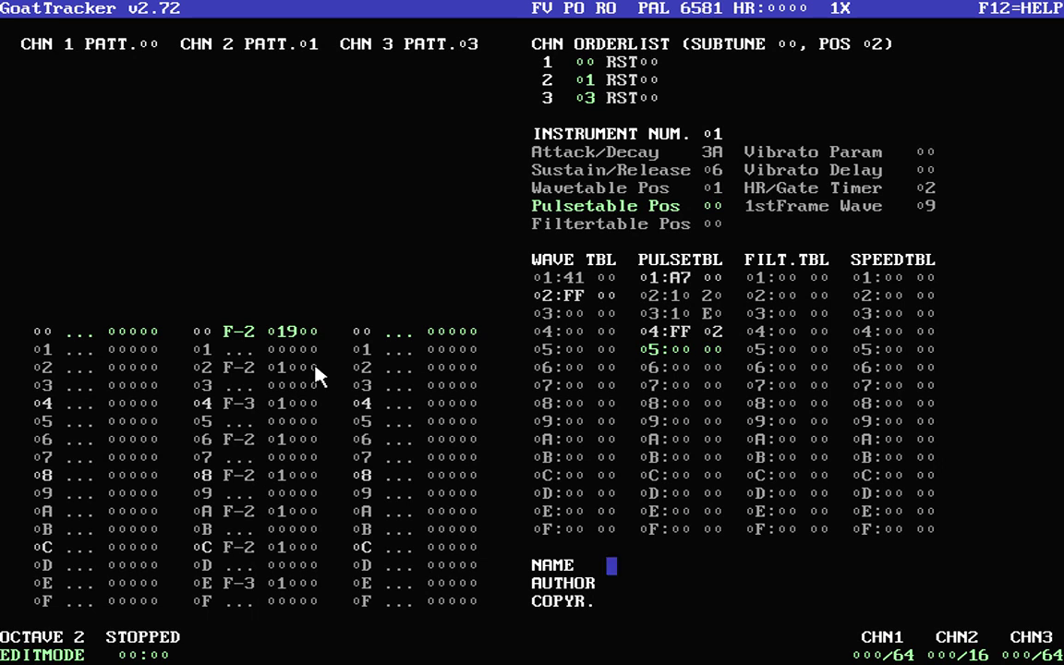
{"action": "key", "text": "Tab"}
Step: Complete row 00's command as 901 and play the song
{"action": "key", "text": "Right"}
{"action": "type", "text": "1"}
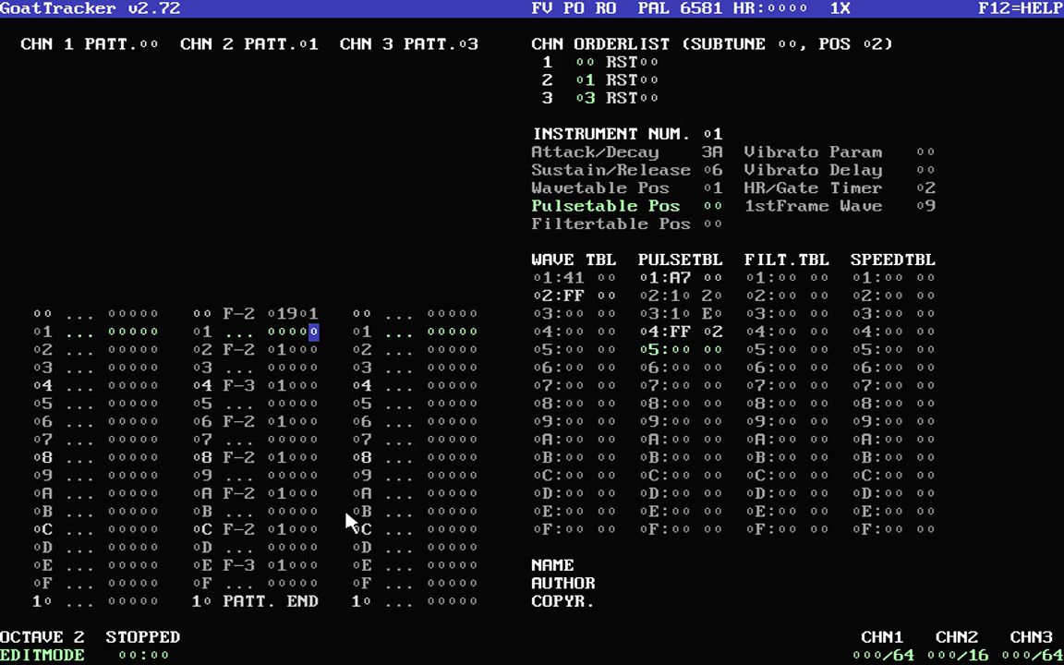
{"action": "key", "text": "F1"}
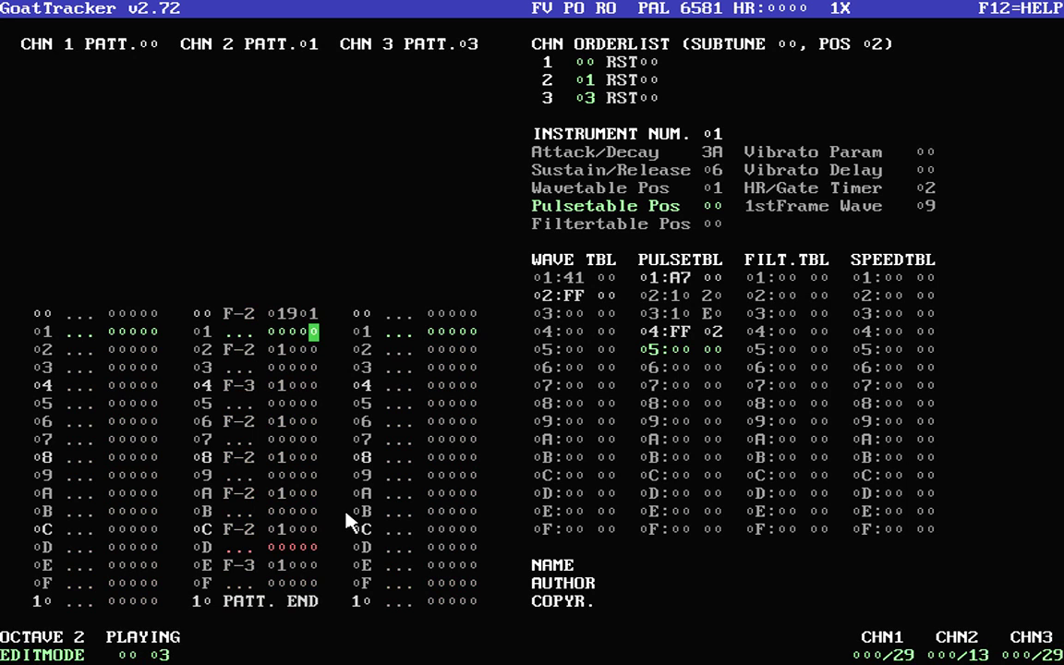
Step: Change the pulse table sweep speeds to 10 60 and 10 A0
{"action": "key", "text": "Tab"}
{"action": "key", "text": "Tab"}
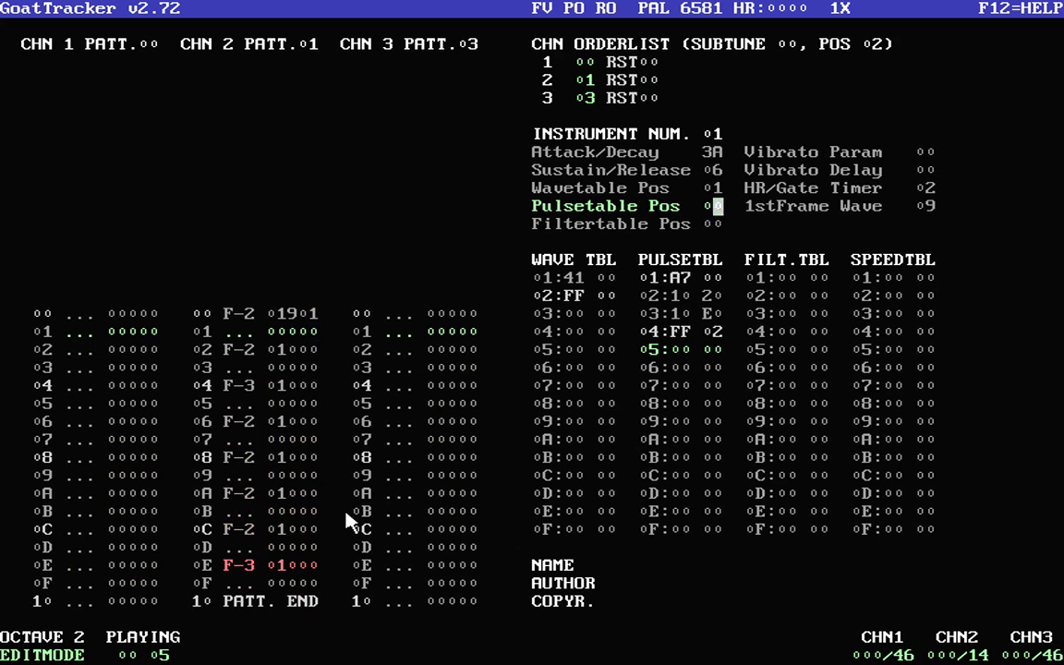
{"action": "key", "text": "Tab"}
{"action": "key", "text": "Up"}
{"action": "key", "text": "Up"}
{"action": "key", "text": "Up"}
{"action": "type", "text": "60A"}
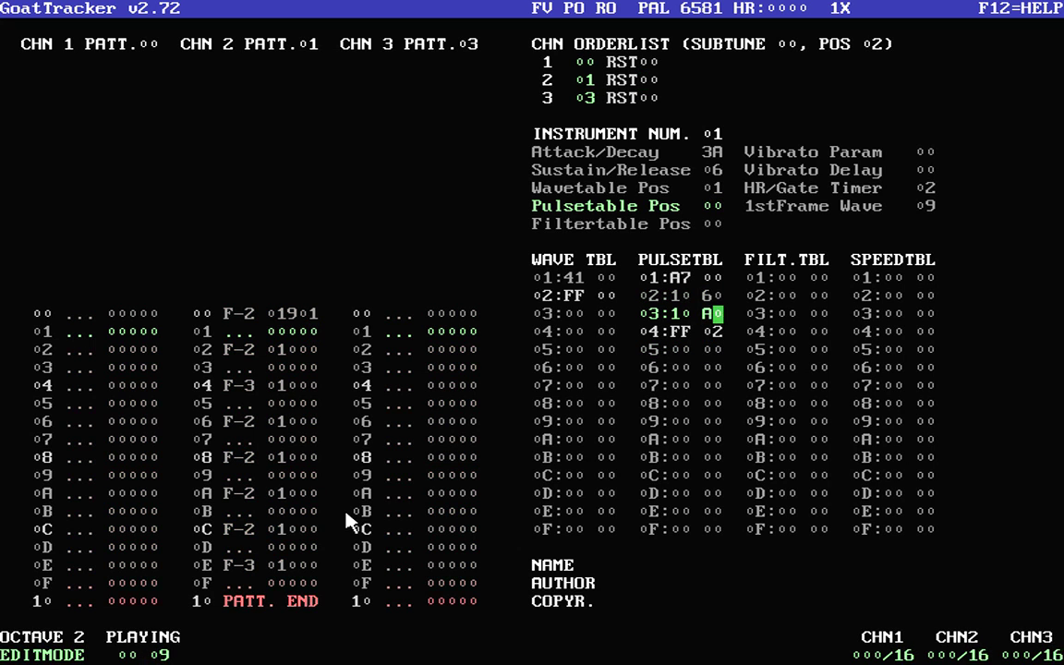
Step: Set Pulsetable Pos to 01 and change pulse table row 01 from A7 to A2
{"action": "key", "text": "Tab"}
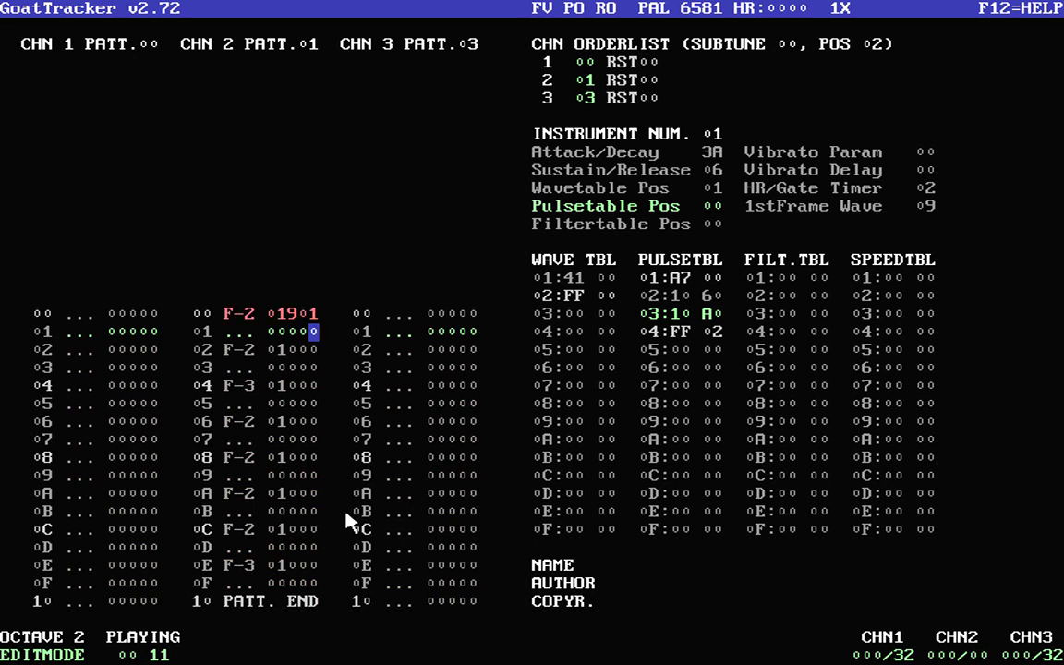
{"action": "key", "text": "Tab"}
{"action": "key", "text": "Tab"}
{"action": "type", "text": "01"}
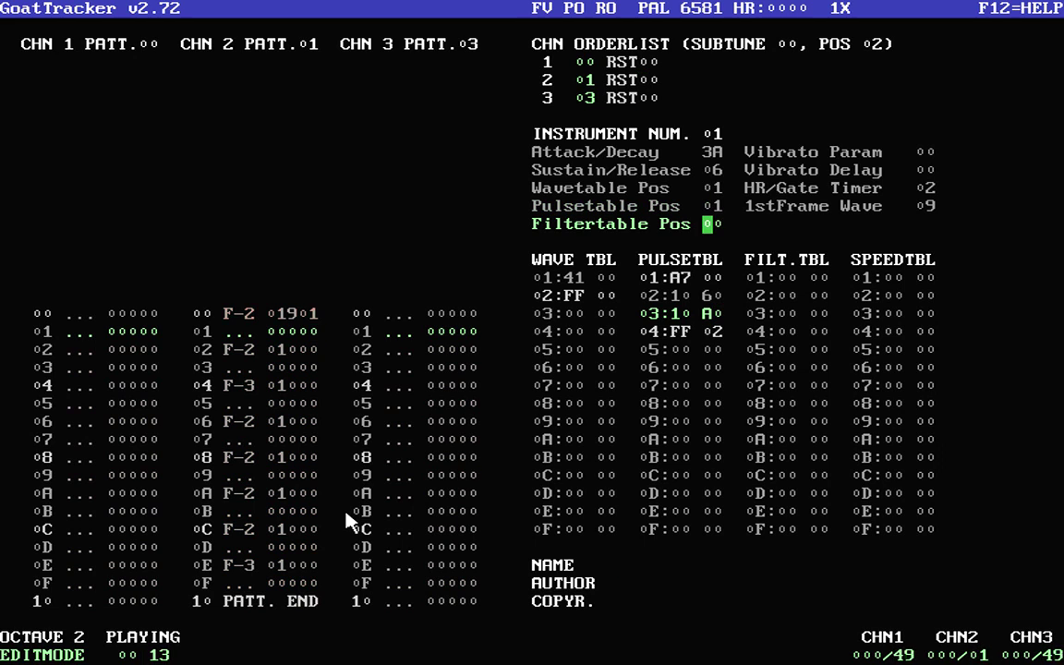
{"action": "key", "text": "Tab"}
{"action": "key", "text": "Up"}
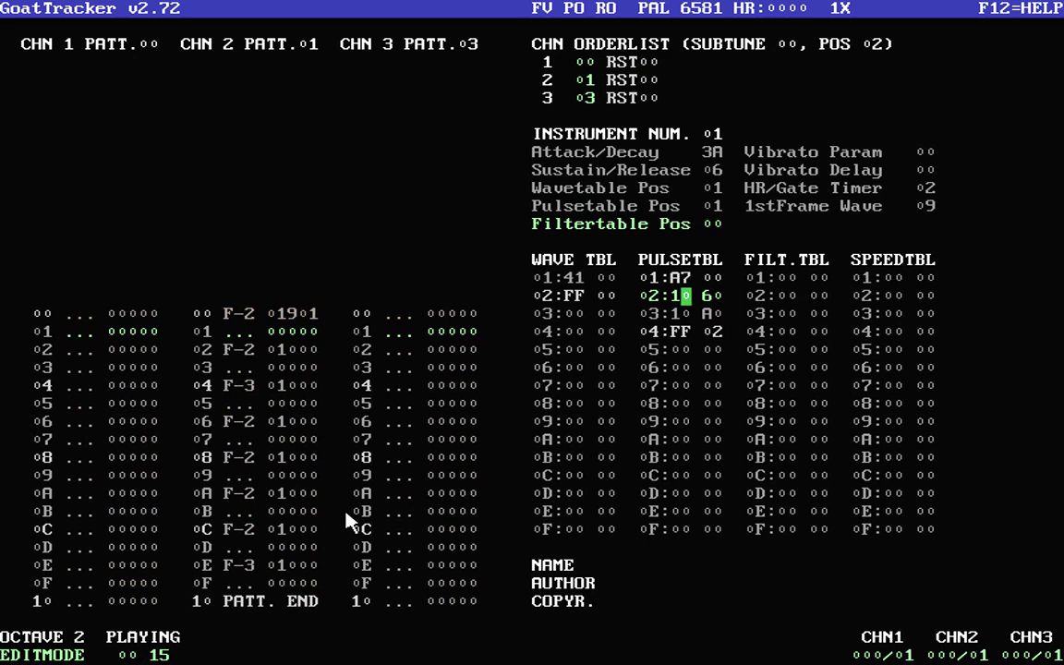
{"action": "key", "text": "Up"}
{"action": "key", "text": "Left"}
{"action": "type", "text": "2"}
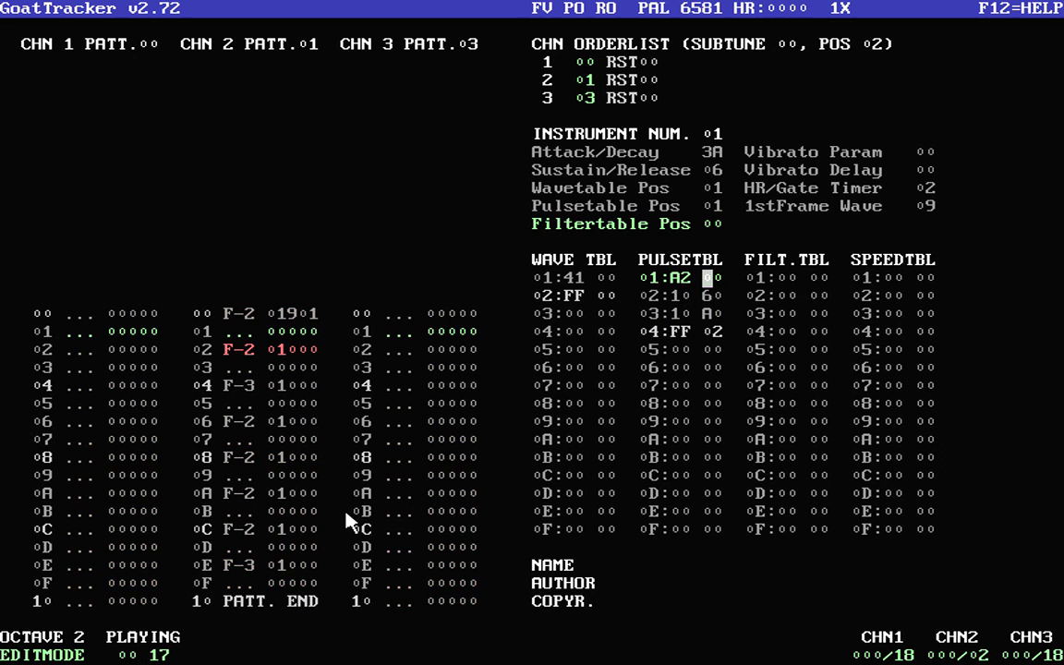
Step: Reset instrument 01's Pulsetable Pos to 00 and stop playback
{"action": "key", "text": "Tab"}
{"action": "key", "text": "Tab"}
{"action": "key", "text": "Tab"}
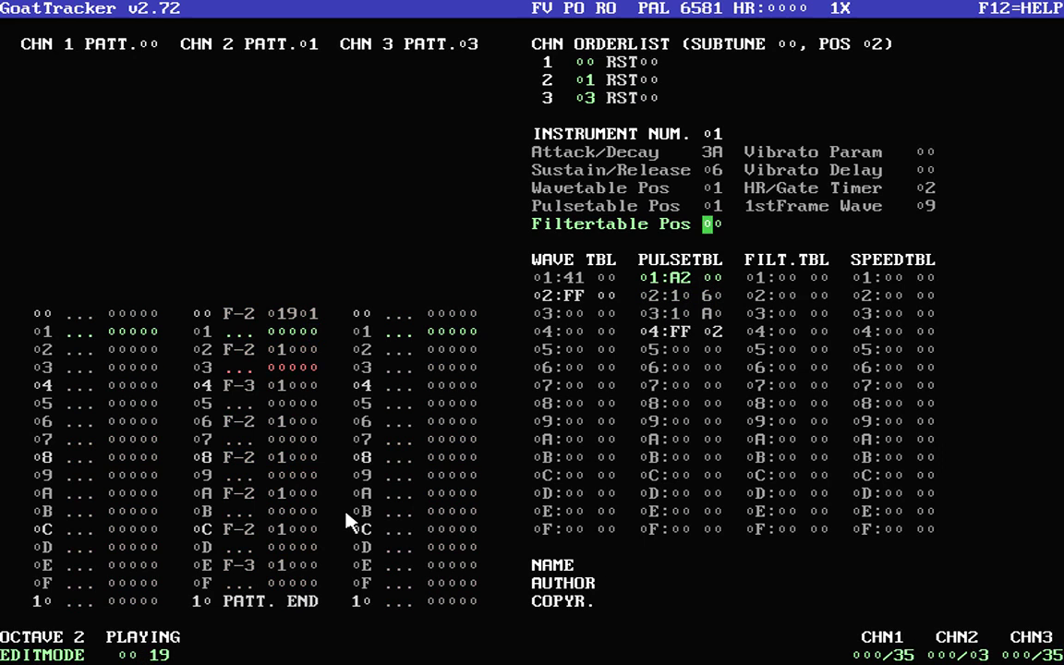
{"action": "key", "text": "Up"}
{"action": "type", "text": "00"}
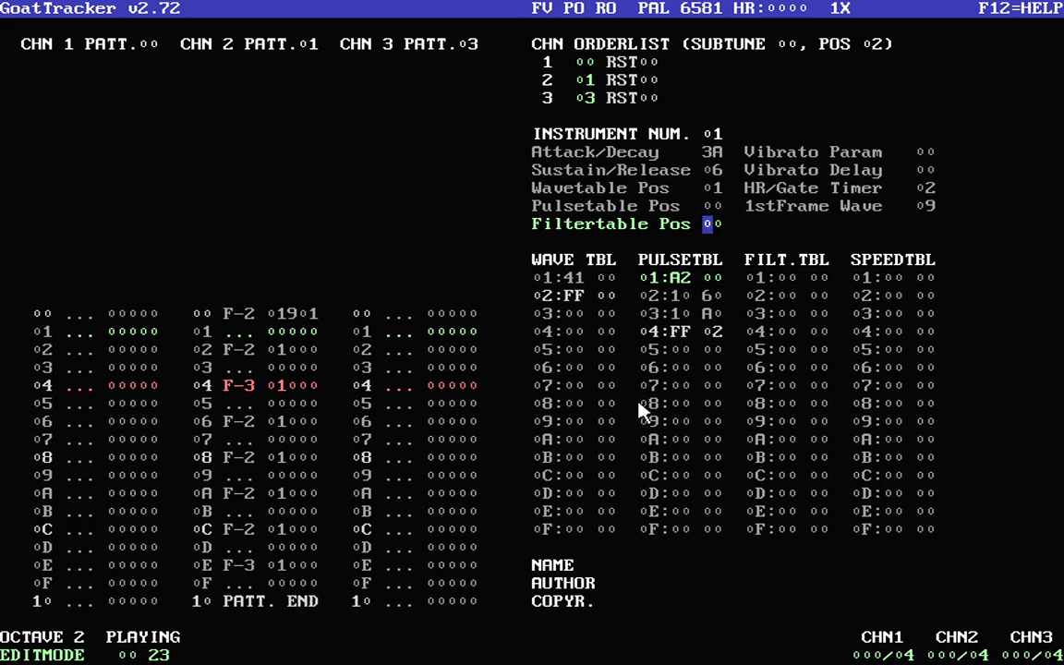
{"action": "key", "text": "F4"}
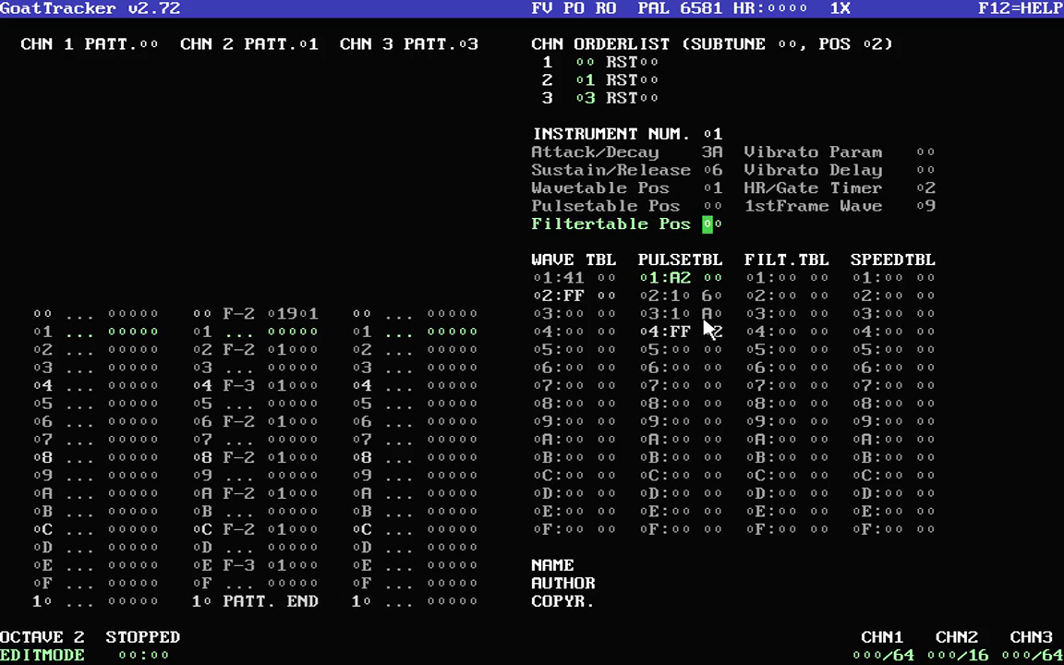
{"action": "key", "text": "F8"}
{"action": "key", "text": "F12"}
{"action": "scroll", "coordinate": [706, 328], "scroll_direction": "down", "scroll_amount": 20}
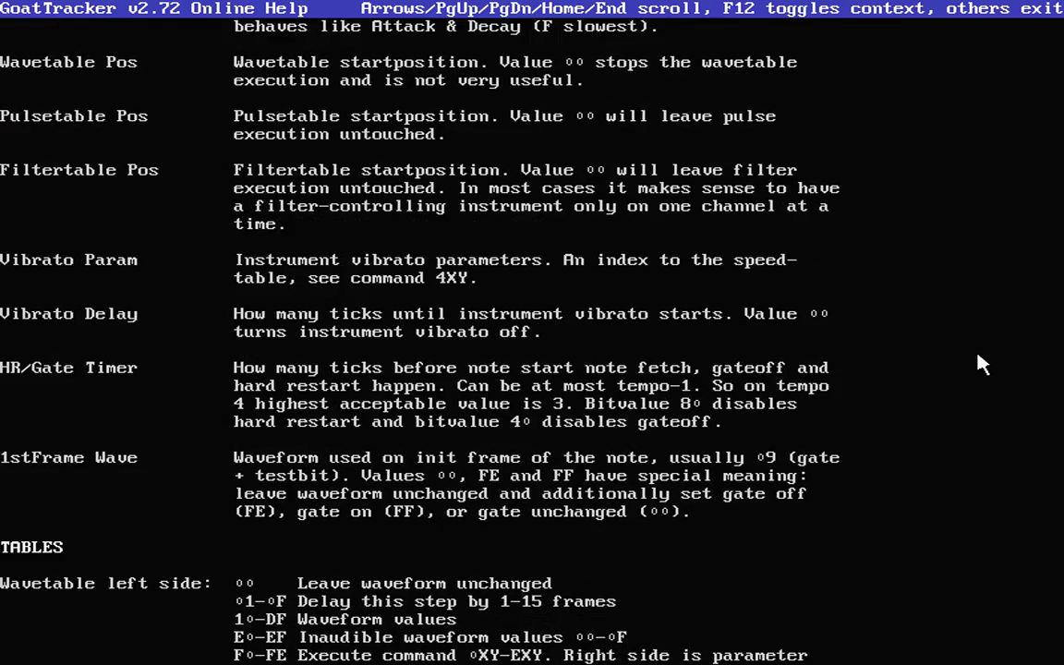
{"action": "scroll", "coordinate": [979, 363], "scroll_direction": "down", "scroll_amount": 5}
{"action": "key", "text": "F12"}
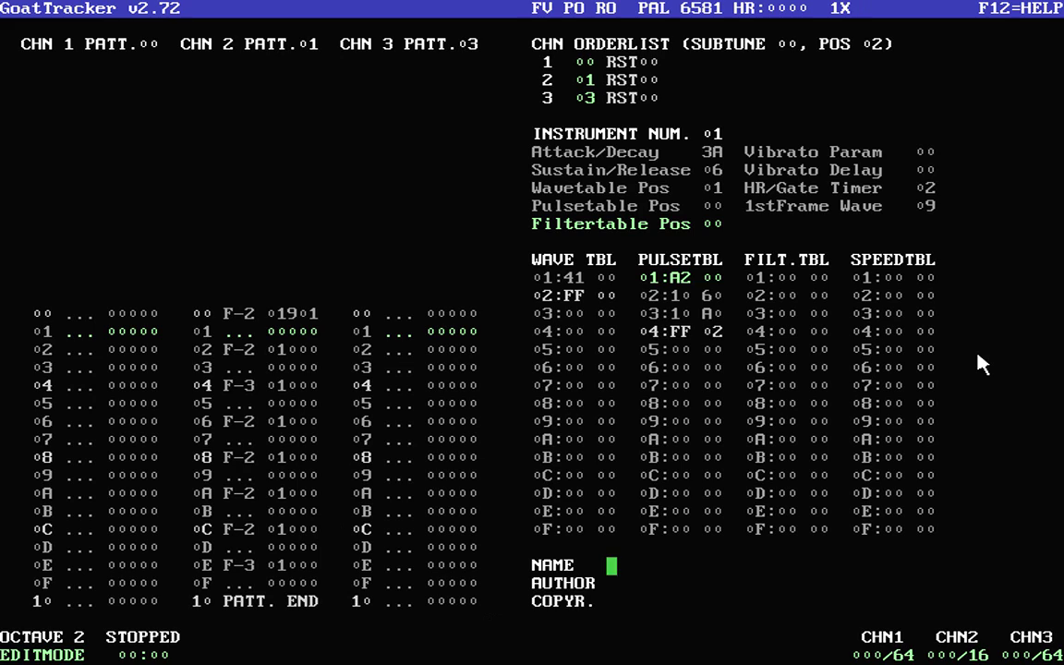
{"action": "key", "text": "Tab"}
{"action": "key", "text": "Tab"}
{"action": "key", "text": "Tab"}
{"action": "type", "text": "01"}
Step: Jump from Filtertable Pos 01 into filter table row 01 and enter zero values
{"action": "key", "text": "Down"}
{"action": "key", "text": "Up"}
{"action": "key", "text": "Up"}
{"action": "key", "text": "Up"}
{"action": "key", "text": "Up"}
{"action": "key", "text": "Down"}
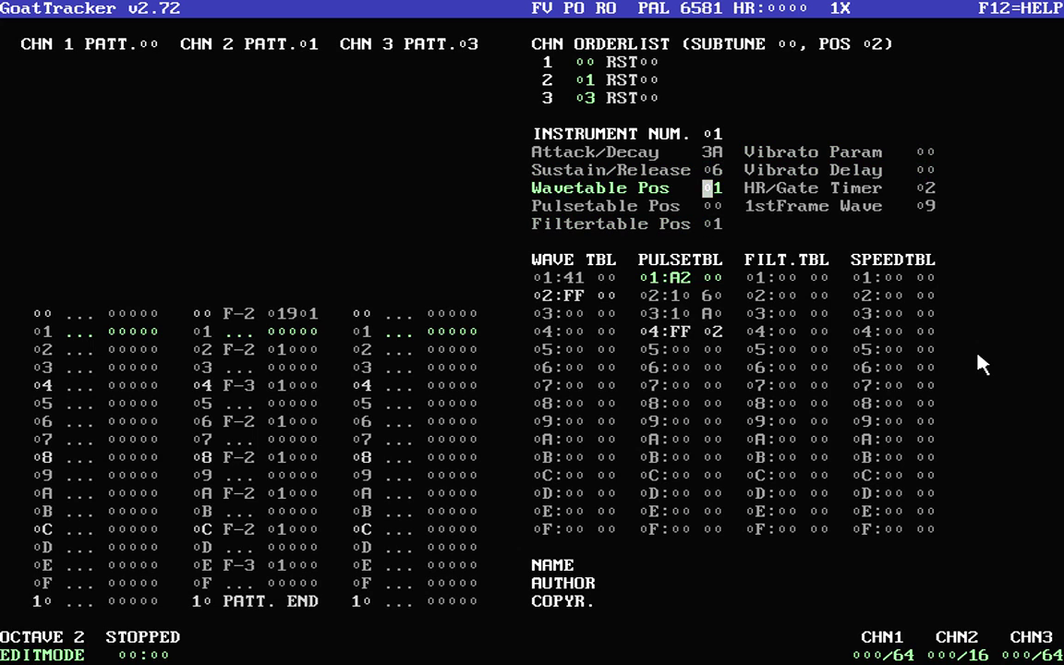
{"action": "key", "text": "Down"}
{"action": "key", "text": "Down"}
{"action": "key", "text": "Return"}
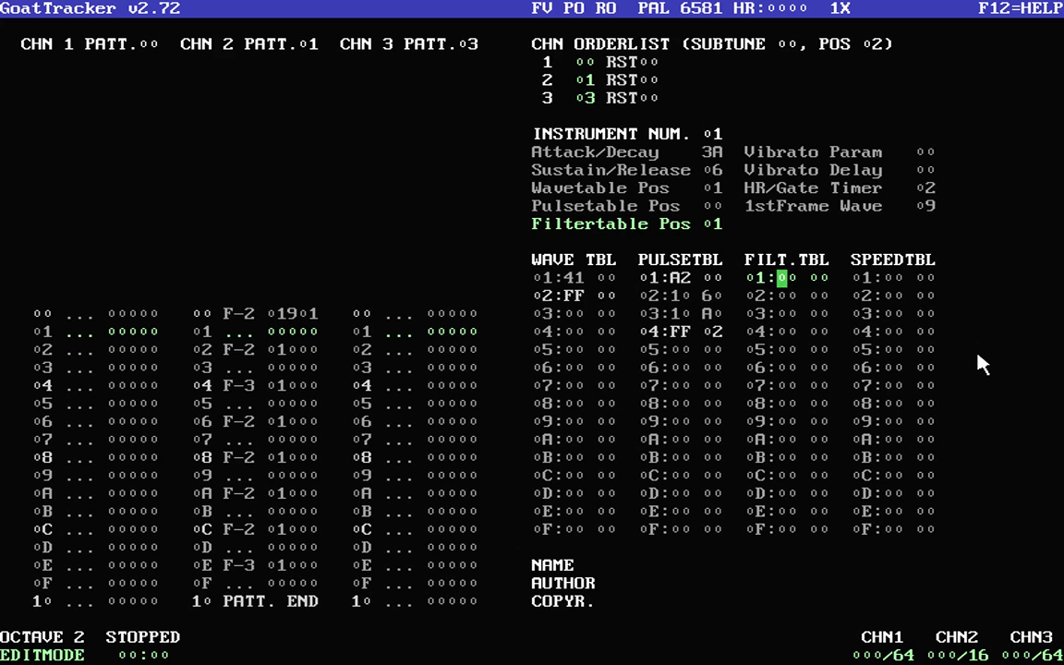
{"action": "type", "text": "0001"}
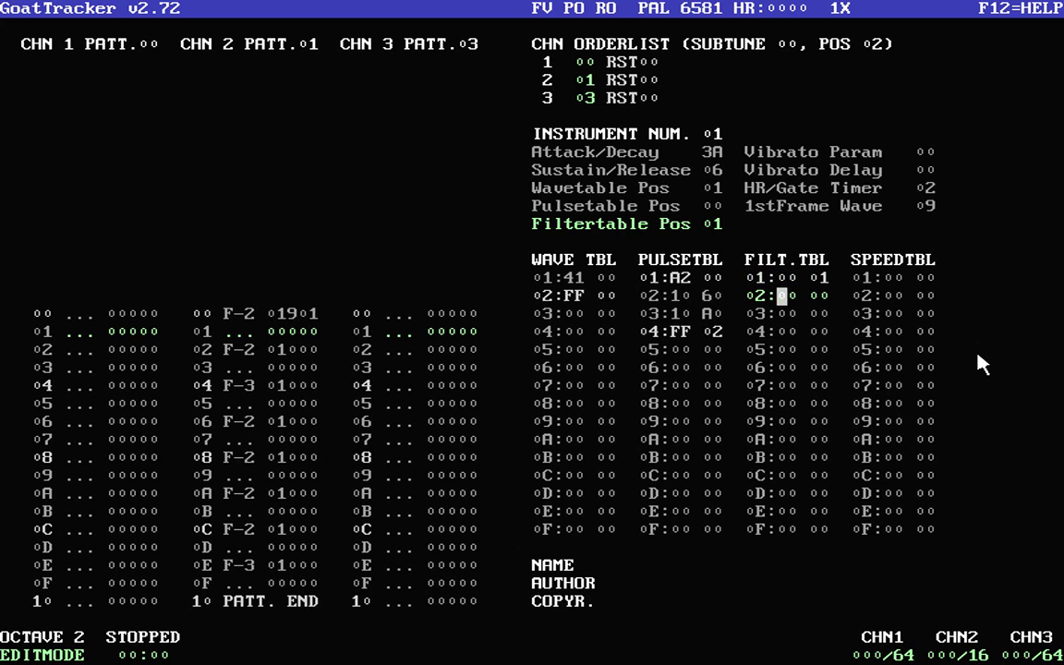
{"action": "type", "text": "00"}
Step: Try values 02, 04 and 2A in filter table row 01's right byte
{"action": "key", "text": "Up"}
{"action": "type", "text": "02"}
{"action": "key", "text": "Up"}
{"action": "key", "text": "Right"}
{"action": "key", "text": "Right"}
{"action": "type", "text": "04"}
{"action": "left_click", "coordinate": [823, 278]}
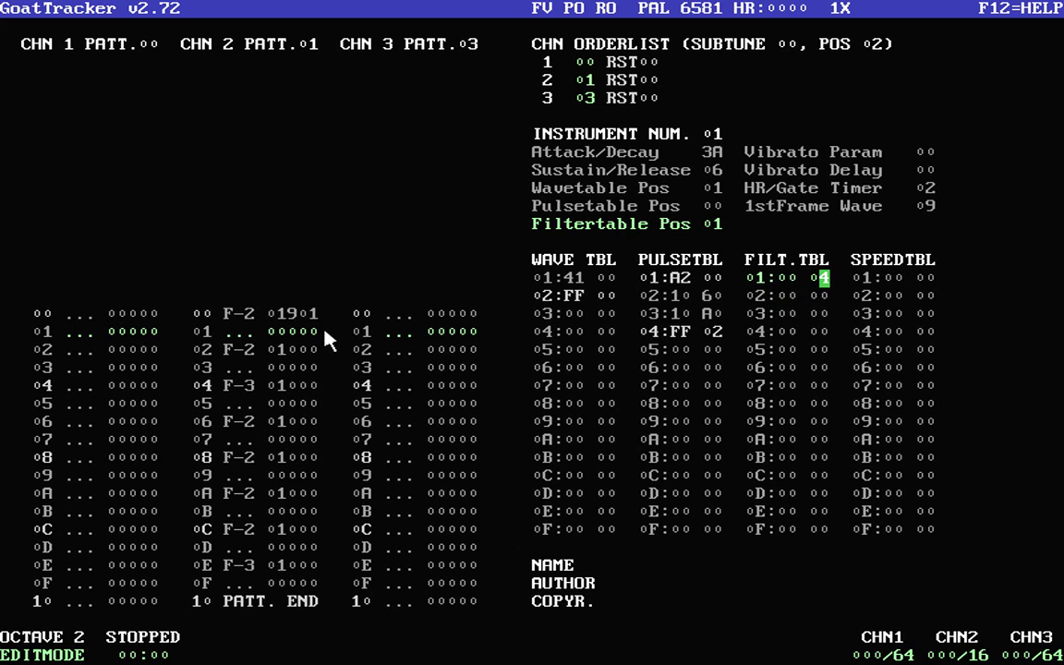
{"action": "type", "text": "2"}
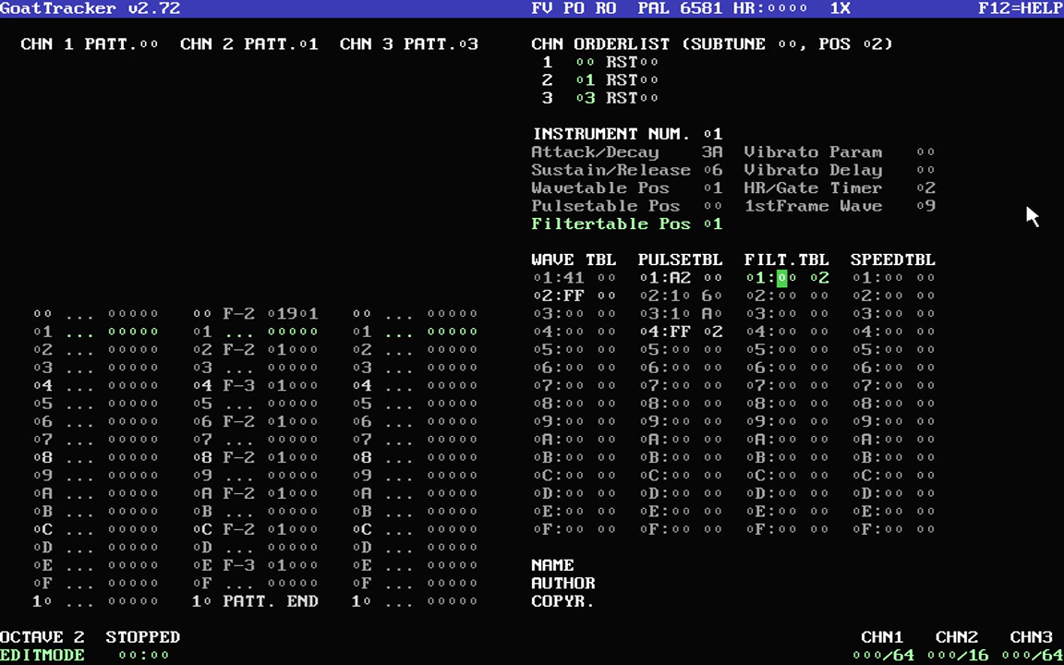
{"action": "type", "text": "A"}
{"action": "key", "text": "Left"}
{"action": "key", "text": "Down"}
{"action": "key", "text": "Left"}
{"action": "key", "text": "Left"}
{"action": "key", "text": "Down"}
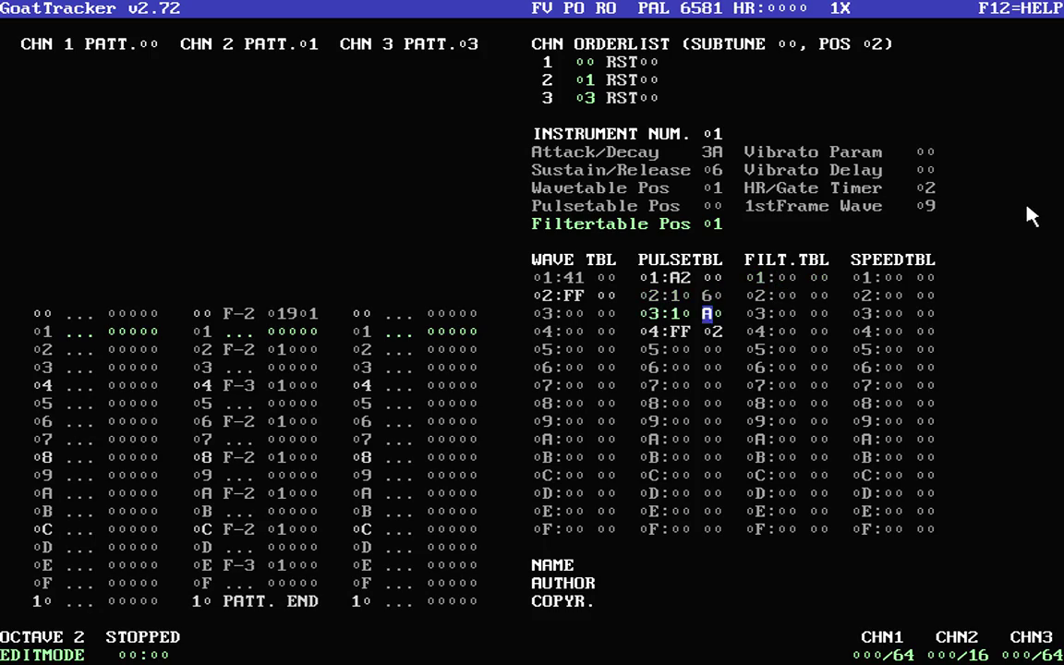
{"action": "key", "text": "F12"}
{"action": "scroll", "coordinate": [1032, 215], "scroll_direction": "down", "scroll_amount": 20}
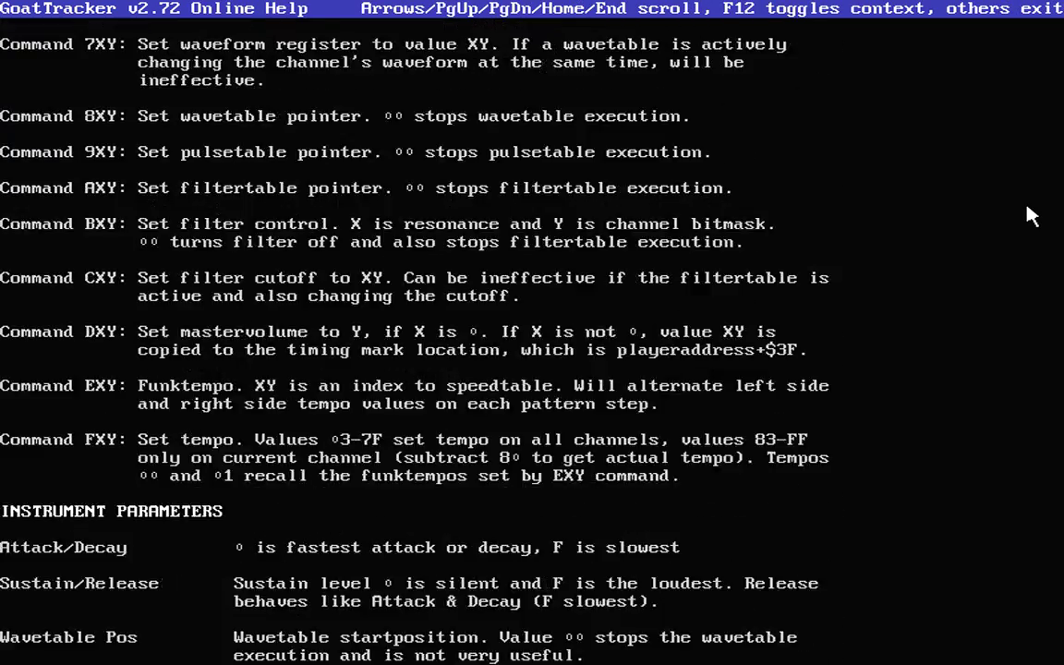
{"action": "scroll", "coordinate": [1032, 215], "scroll_direction": "down", "scroll_amount": 10}
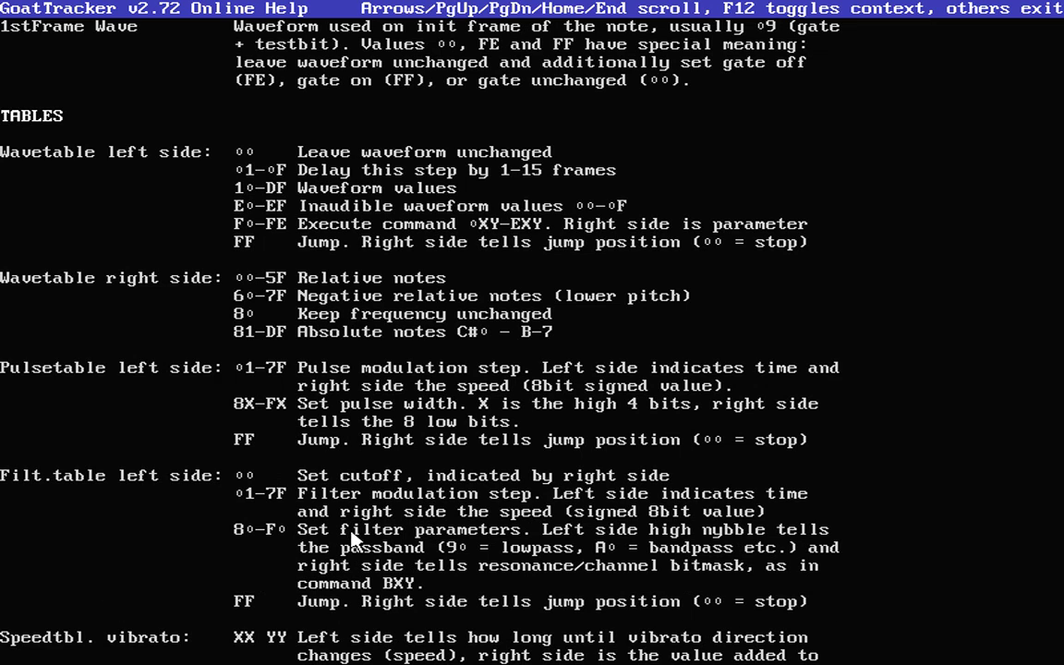
{"action": "key", "text": "Escape"}
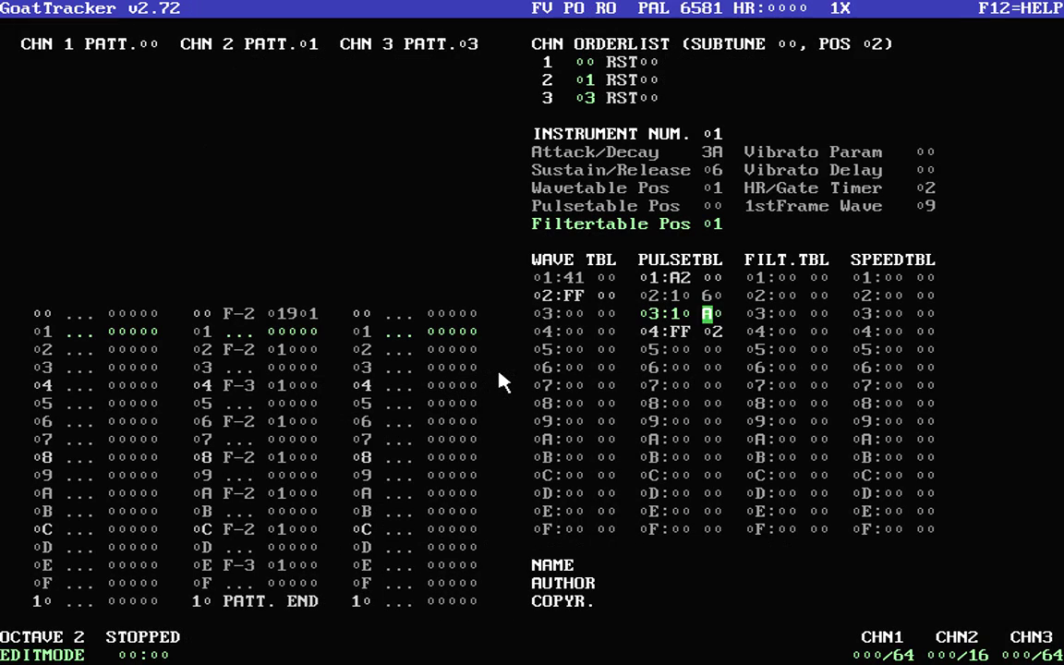
Step: Scroll the wave, pulse, filter and speed tables back to their first rows
{"action": "key", "text": "Up"}
{"action": "key", "text": "Left"}
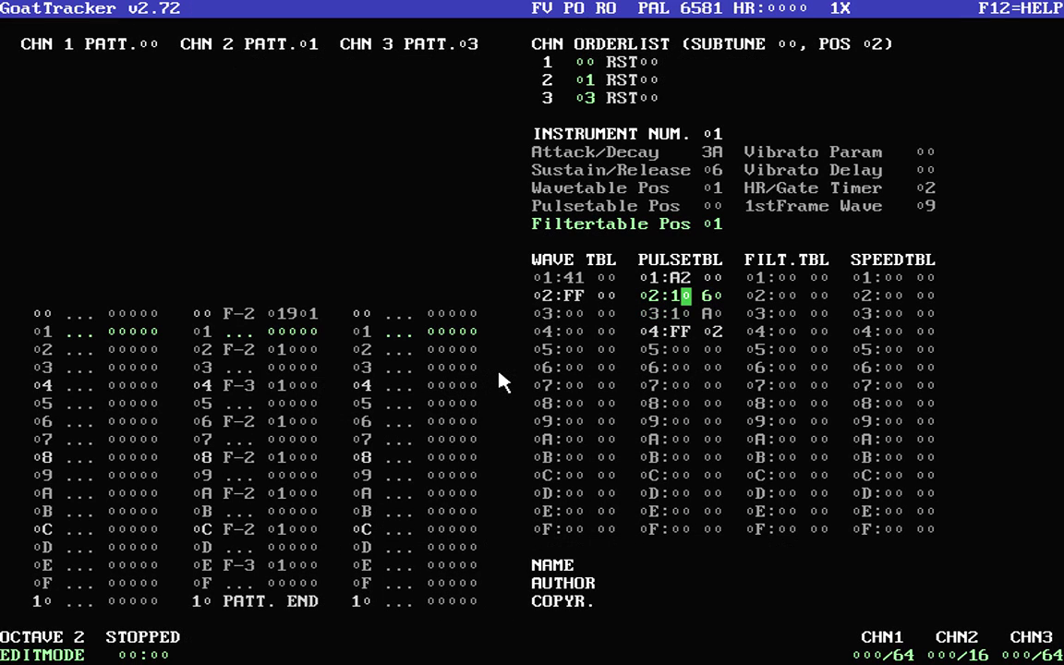
{"action": "key", "text": "Tab"}
{"action": "key", "text": "Tab"}
{"action": "key", "text": "Tab"}
{"action": "key", "text": "Tab"}
{"action": "key", "text": "Tab"}
{"action": "key", "text": "Tab"}
{"action": "key", "text": "Tab"}
{"action": "key", "text": "Tab"}
{"action": "key", "text": "Tab"}
{"action": "key", "text": "Tab"}
{"action": "key", "text": "Up"}
{"action": "key", "text": "Up"}
{"action": "key", "text": "Up"}
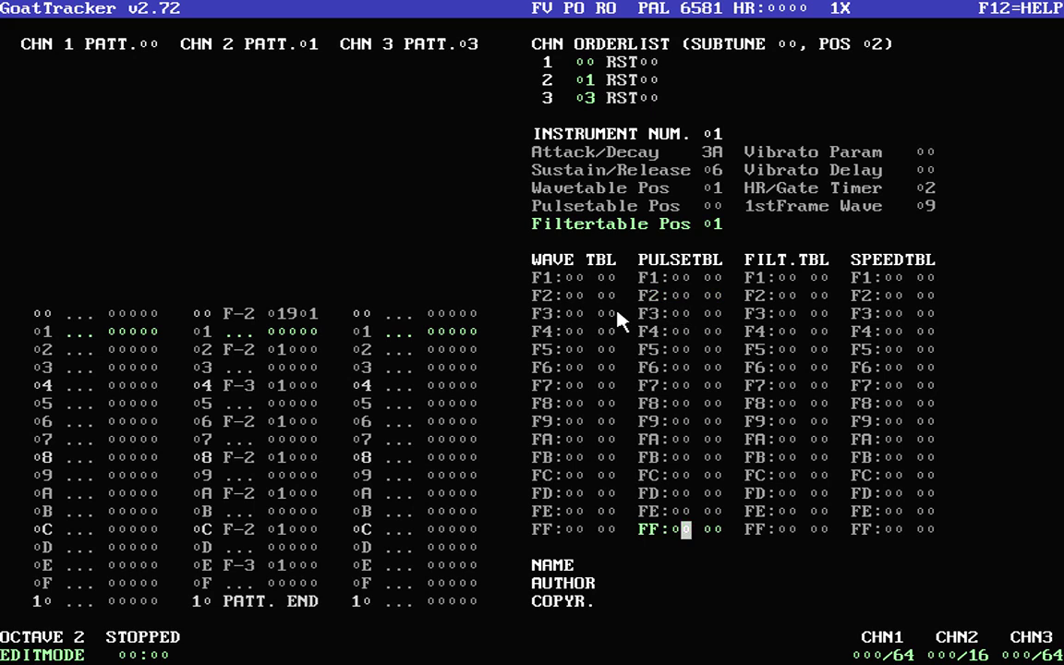
{"action": "key", "text": "Right"}
{"action": "key", "text": "Right"}
{"action": "key", "text": "Right"}
{"action": "key", "text": "Right"}
{"action": "key", "text": "Up"}
{"action": "key", "text": "Up"}
{"action": "key", "text": "Up"}
{"action": "key", "text": "Up"}
{"action": "key", "text": "Up"}
{"action": "key", "text": "Up"}
{"action": "key", "text": "Up"}
{"action": "key", "text": "Up"}
{"action": "key", "text": "Up"}
{"action": "key", "text": "Up"}
{"action": "key", "text": "Up"}
{"action": "key", "text": "Up"}
{"action": "key", "text": "Up"}
{"action": "key", "text": "Up"}
{"action": "key", "text": "Up"}
{"action": "key", "text": "Up"}
{"action": "key", "text": "Up"}
{"action": "key", "text": "Up"}
{"action": "key", "text": "Up"}
{"action": "key", "text": "Up"}
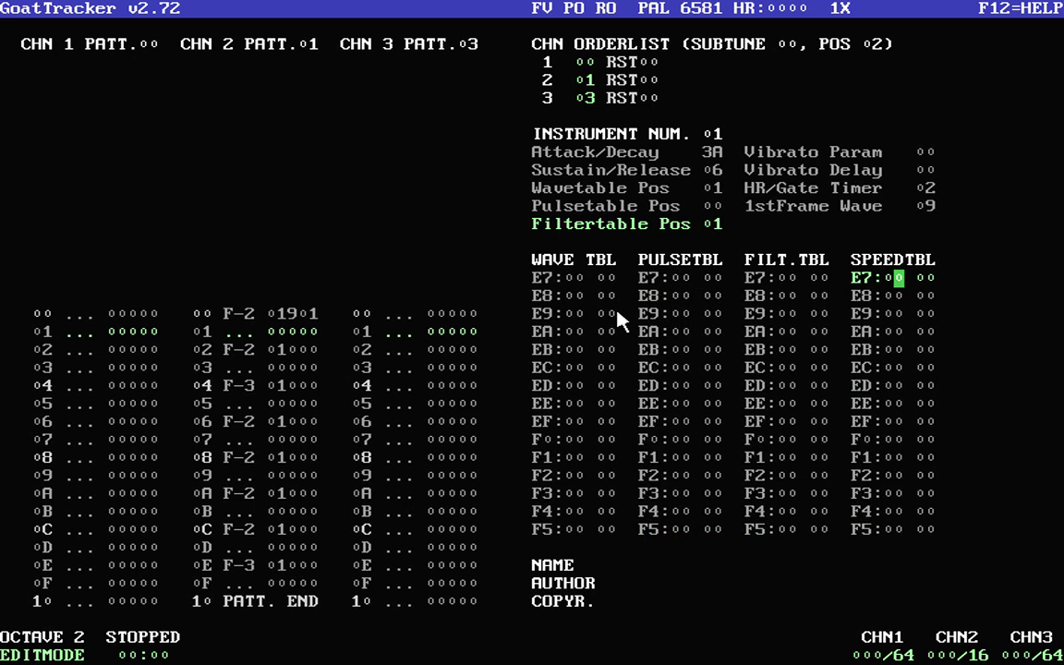
{"action": "key", "text": "Up"}
{"action": "key", "text": "Up"}
{"action": "key", "text": "Up"}
{"action": "key", "text": "Up"}
{"action": "key", "text": "Up"}
{"action": "key", "text": "Up"}
{"action": "key", "text": "Up"}
{"action": "key", "text": "Up"}
{"action": "key", "text": "Up"}
{"action": "key", "text": "Up"}
{"action": "key", "text": "Up"}
{"action": "key", "text": "Up"}
{"action": "key", "text": "Up"}
{"action": "key", "text": "Up"}
{"action": "key", "text": "Up"}
{"action": "key", "text": "Up"}
{"action": "key", "text": "Up"}
{"action": "key", "text": "Up"}
{"action": "key", "text": "Up"}
{"action": "key", "text": "Up"}
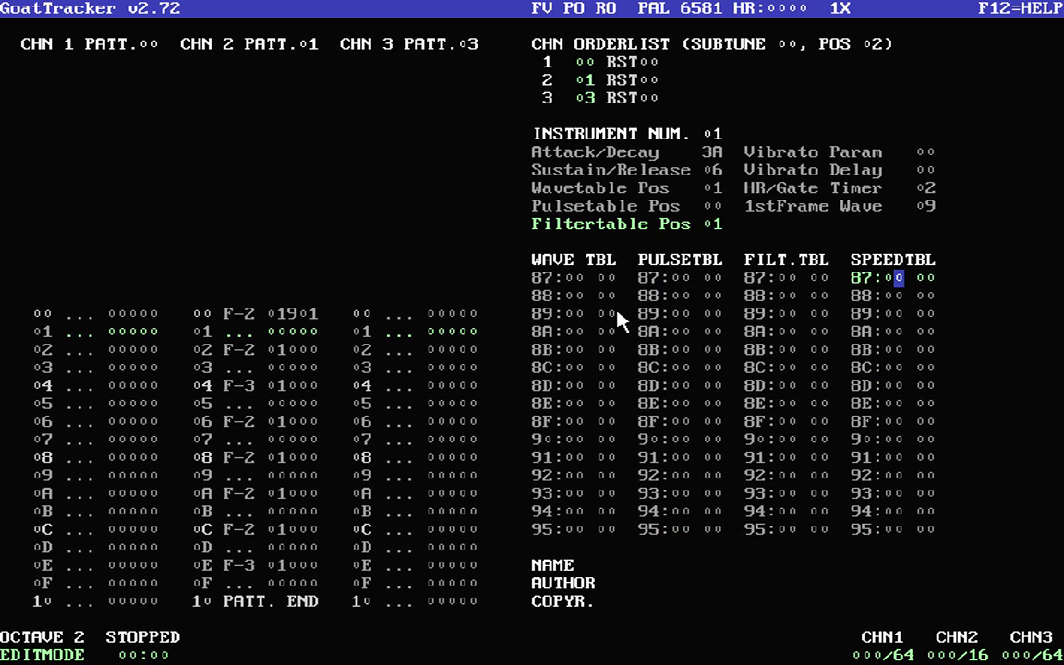
{"action": "key", "text": "Up"}
{"action": "key", "text": "Up"}
{"action": "key", "text": "Up"}
{"action": "key", "text": "Up"}
{"action": "key", "text": "Up"}
{"action": "key", "text": "Up"}
{"action": "key", "text": "Up"}
{"action": "key", "text": "Up"}
{"action": "key", "text": "Up"}
{"action": "key", "text": "Up"}
{"action": "key", "text": "Up"}
{"action": "key", "text": "Up"}
{"action": "key", "text": "Up"}
{"action": "key", "text": "Up"}
{"action": "key", "text": "Up"}
{"action": "key", "text": "Up"}
{"action": "key", "text": "Up"}
{"action": "key", "text": "Up"}
{"action": "key", "text": "Up"}
{"action": "key", "text": "Up"}
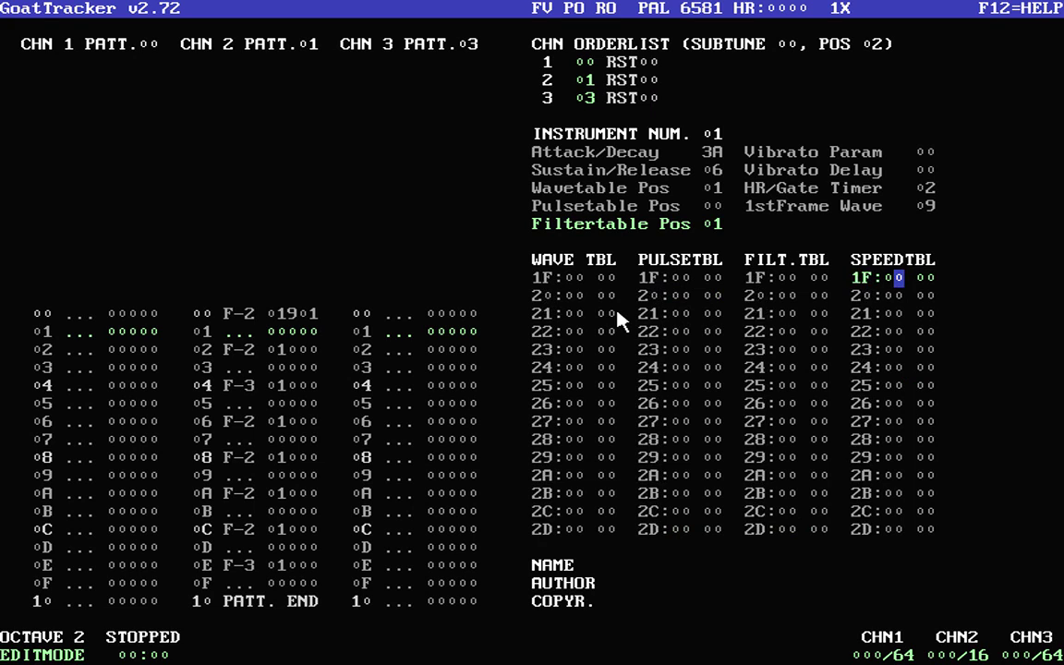
{"action": "key", "text": "Up"}
{"action": "key", "text": "Up"}
{"action": "key", "text": "Up"}
{"action": "key", "text": "Up"}
{"action": "key", "text": "Up"}
{"action": "key", "text": "Up"}
{"action": "key", "text": "Left"}
{"action": "key", "text": "Left"}
{"action": "key", "text": "Left"}
{"action": "key", "text": "Left"}
{"action": "key", "text": "Left"}
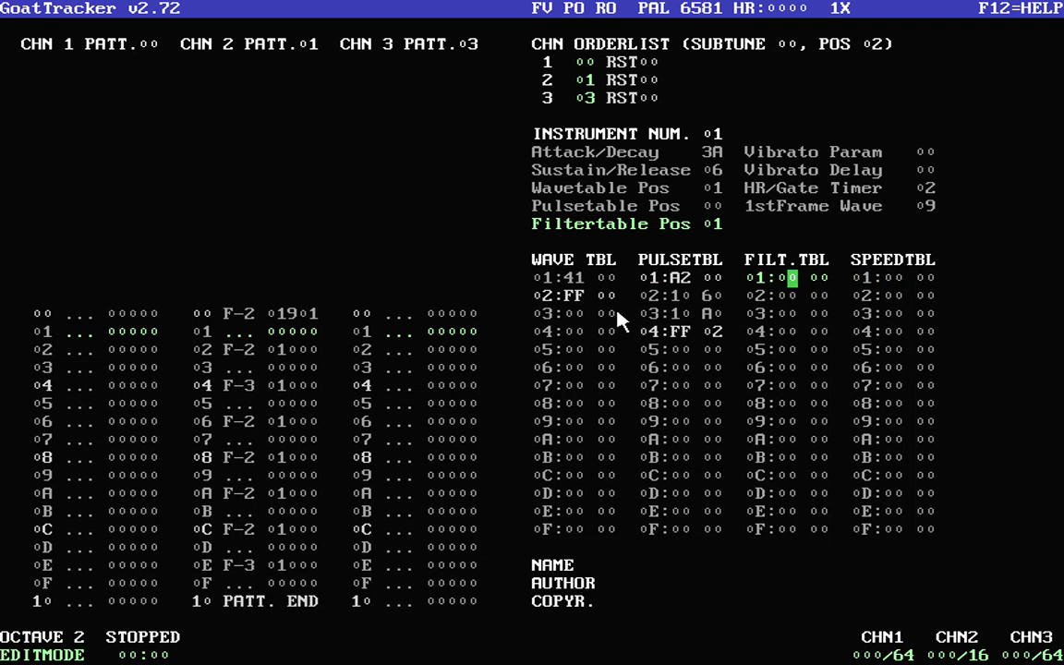
{"action": "key", "text": "Left"}
{"action": "key", "text": "Left"}
{"action": "key", "text": "Left"}
{"action": "key", "text": "Left"}
{"action": "key", "text": "Left"}
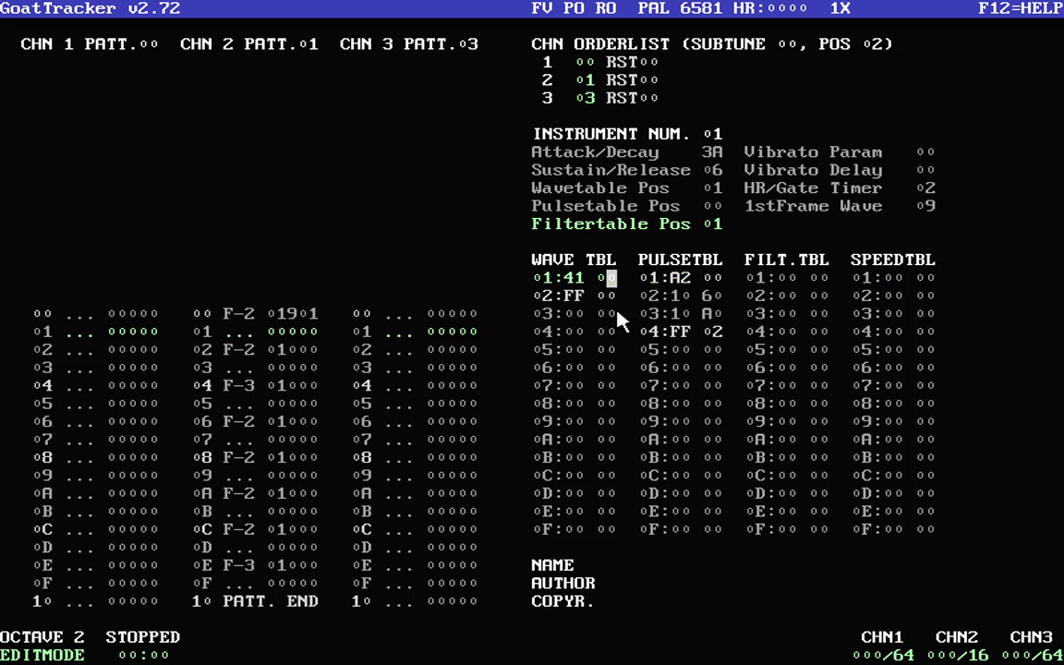
{"action": "key", "text": "Down"}
{"action": "key", "text": "Down"}
{"action": "key", "text": "Down"}
{"action": "key", "text": "Left"}
{"action": "key", "text": "Left"}
{"action": "key", "text": "Left"}
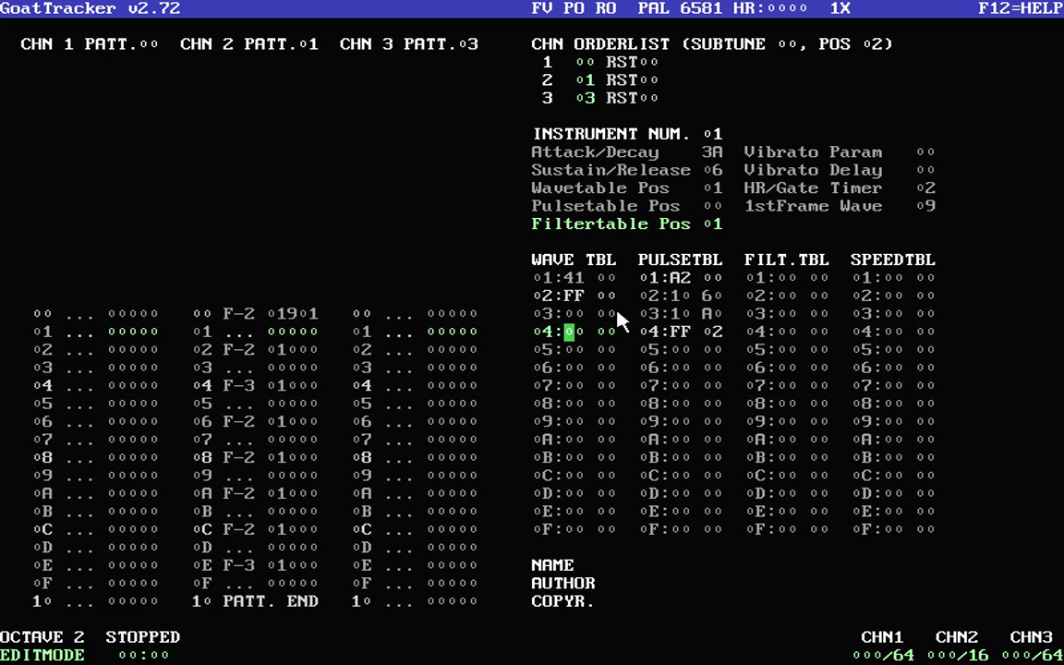
Step: Switch to the empty instrument 02 and move to its parameters
{"action": "key", "text": "KP_Add"}
{"action": "key", "text": "Tab"}
{"action": "key", "text": "Tab"}
{"action": "key", "text": "Tab"}
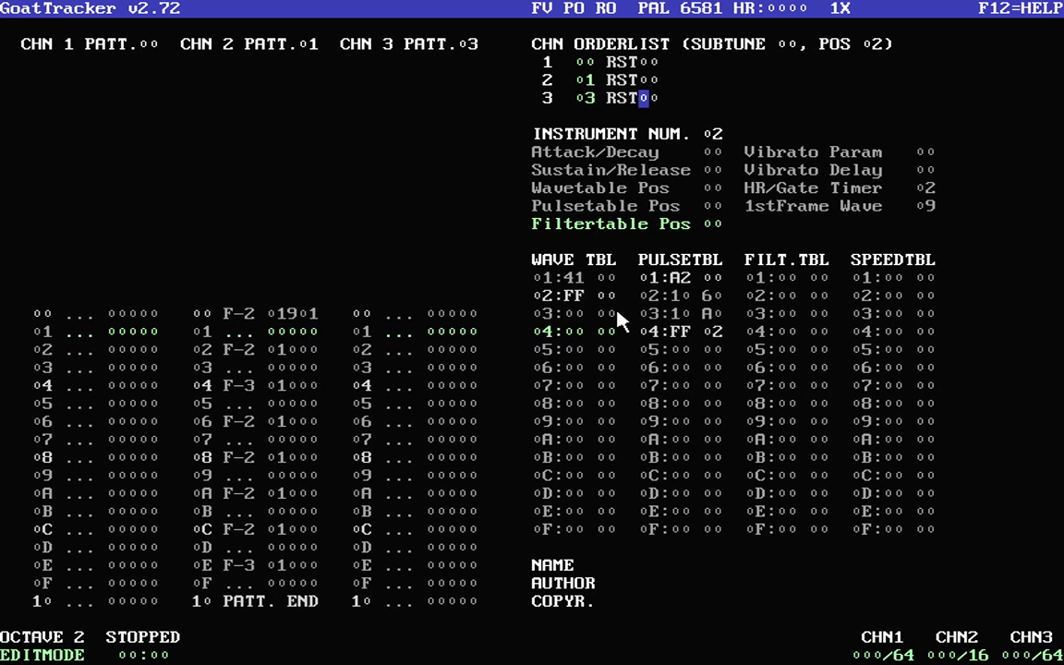
{"action": "key", "text": "Tab"}
Step: Set instrument 02's wave and pulse table positions to 10 and attack/decay to 0A
{"action": "key", "text": "Up"}
{"action": "key", "text": "Up"}
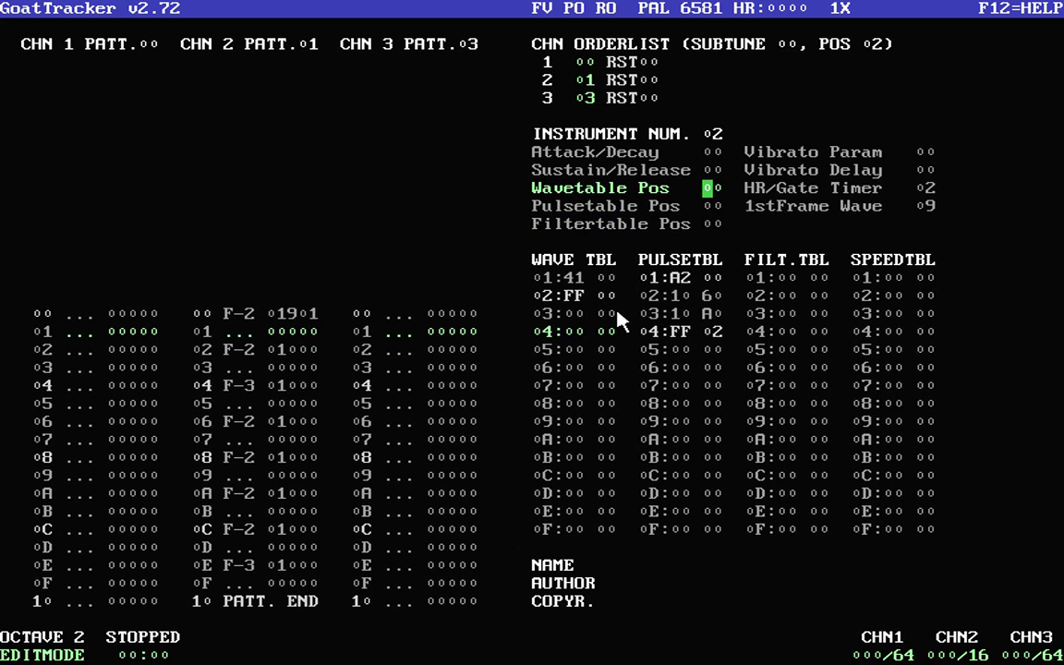
{"action": "type", "text": "101"}
{"action": "key", "text": "Left"}
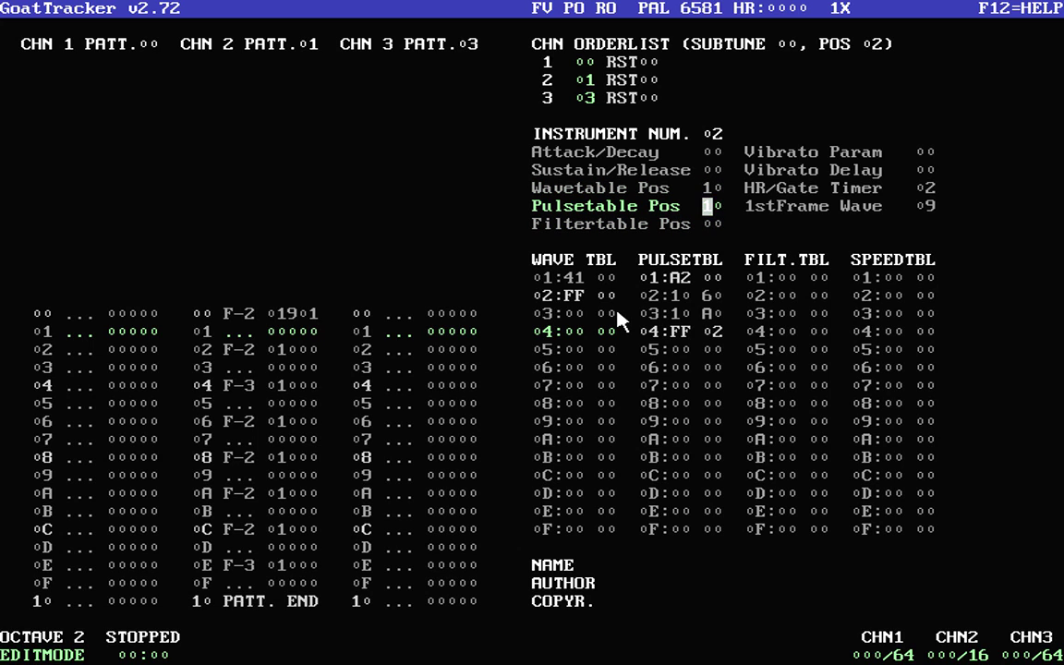
{"action": "key", "text": "Tab"}
{"action": "key", "text": "Tab"}
{"action": "key", "text": "Tab"}
{"action": "key", "text": "Right"}
{"action": "key", "text": "Left"}
{"action": "key", "text": "Tab"}
{"action": "key", "text": "Tab"}
{"action": "key", "text": "Right"}
{"action": "key", "text": "Up"}
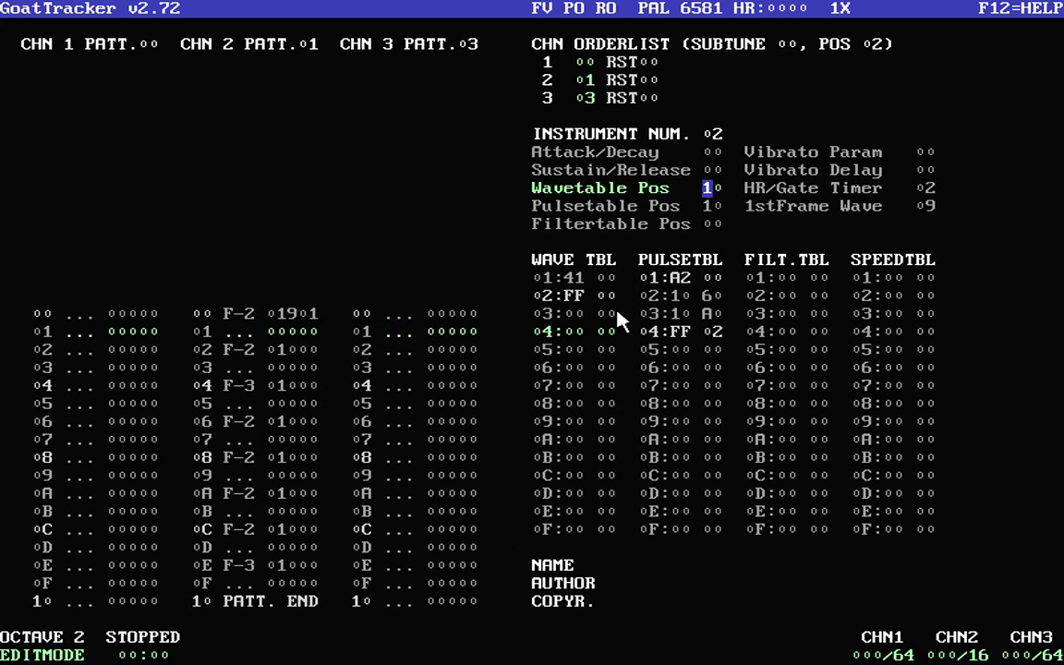
{"action": "key", "text": "Up"}
{"action": "key", "text": "Up"}
{"action": "type", "text": "a6"}
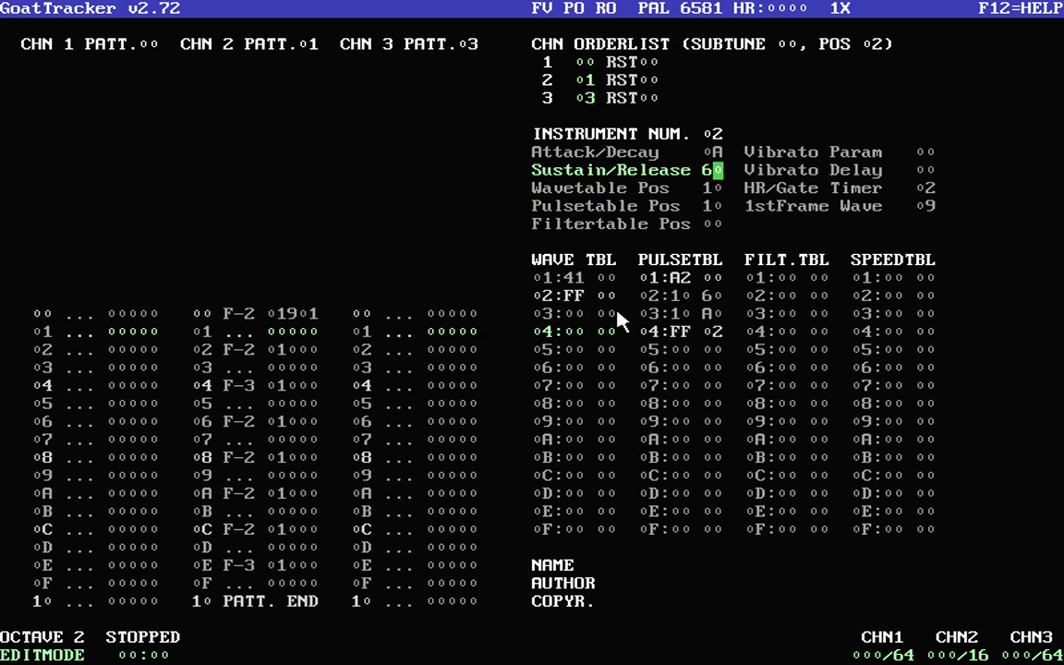
Step: Enter wave rows 10–16 as 81, 81, 41, 41, 81, 80, with FF ending the program
{"action": "key", "text": "Down"}
{"action": "key", "text": "Return"}
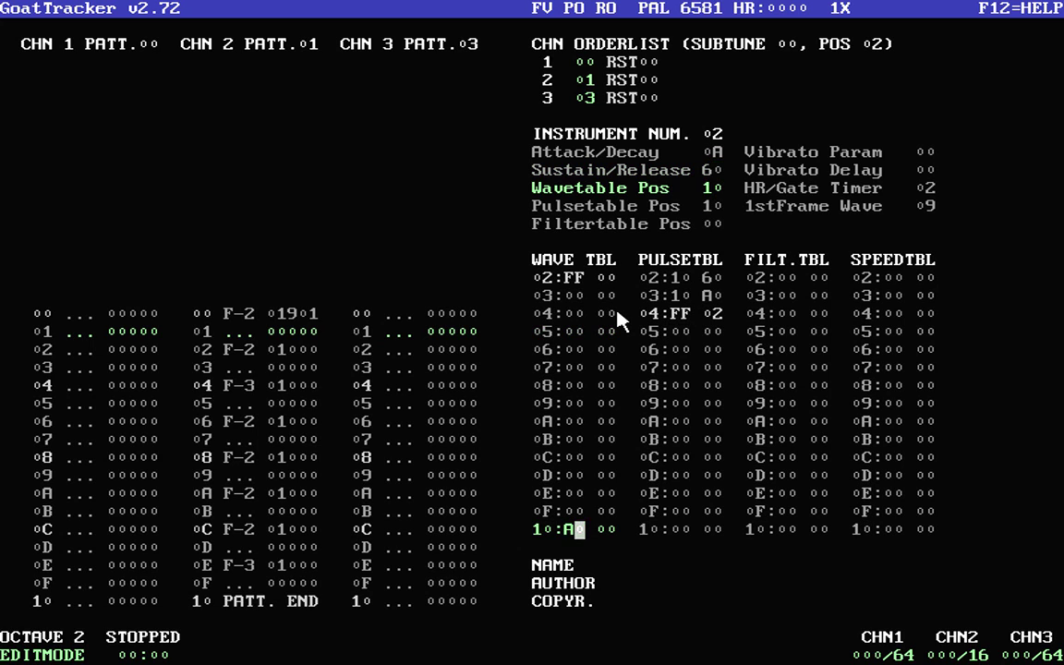
{"action": "type", "text": "41"}
{"action": "key", "text": "Down"}
{"action": "key", "text": "Left"}
{"action": "key", "text": "Left"}
{"action": "key", "text": "Up"}
{"action": "type", "text": "81"}
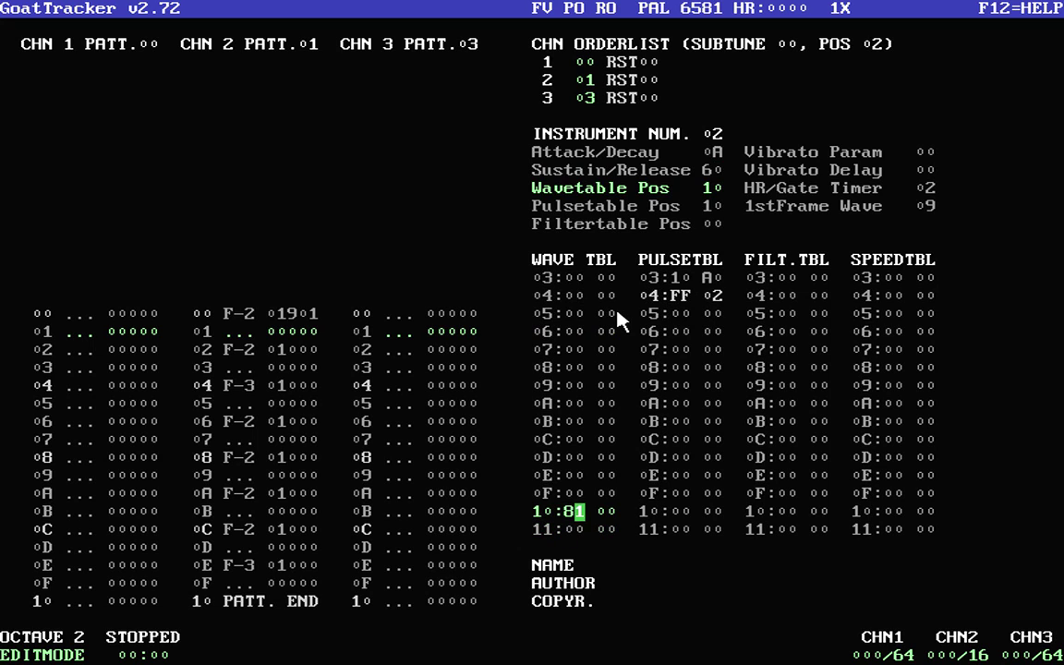
{"action": "key", "text": "Down"}
{"action": "key", "text": "Left"}
{"action": "key", "text": "Left"}
{"action": "type", "text": "81"}
{"action": "key", "text": "Down"}
{"action": "key", "text": "Left"}
{"action": "key", "text": "Left"}
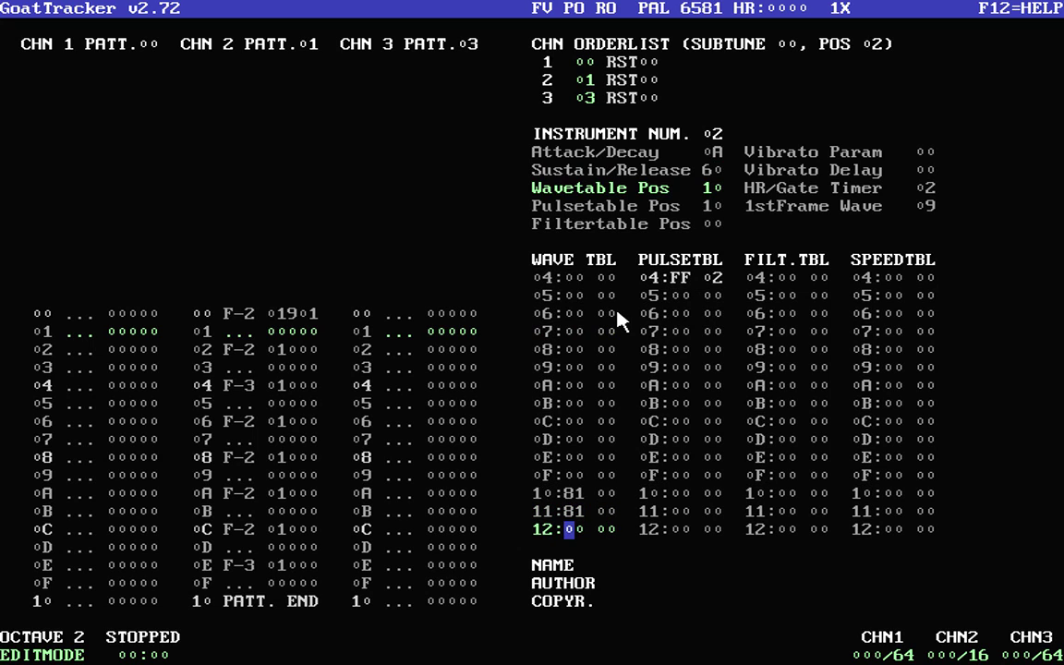
{"action": "type", "text": "41"}
{"action": "key", "text": "Down"}
{"action": "key", "text": "Left"}
{"action": "key", "text": "Left"}
{"action": "type", "text": "41"}
{"action": "key", "text": "Down"}
{"action": "key", "text": "Left"}
{"action": "key", "text": "Left"}
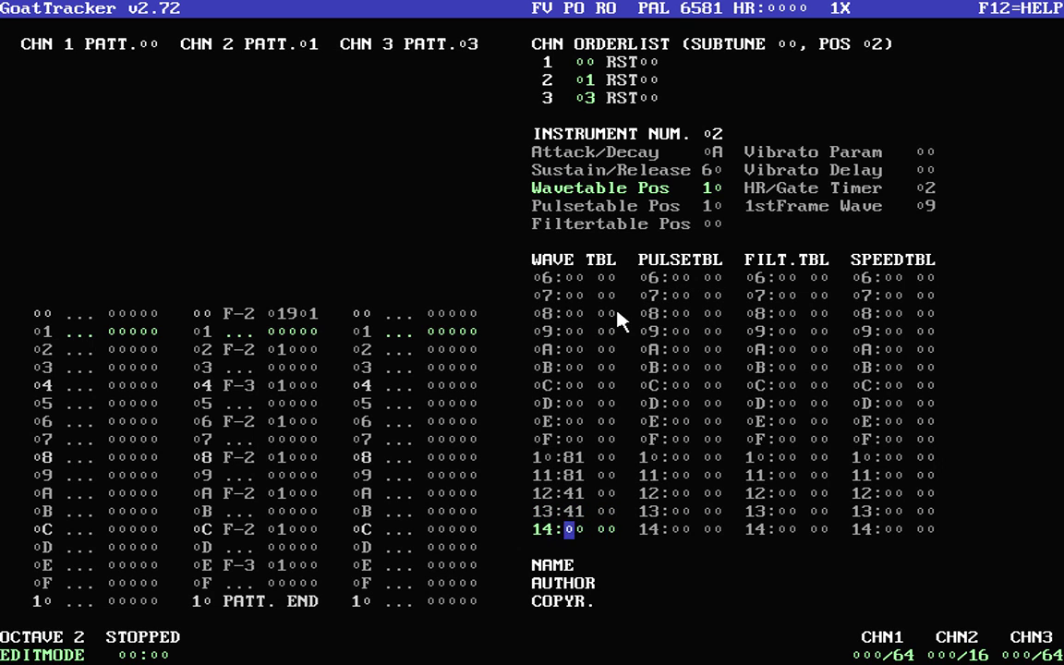
{"action": "type", "text": "81"}
{"action": "key", "text": "Down"}
{"action": "key", "text": "Left"}
{"action": "key", "text": "Left"}
{"action": "type", "text": "8"}
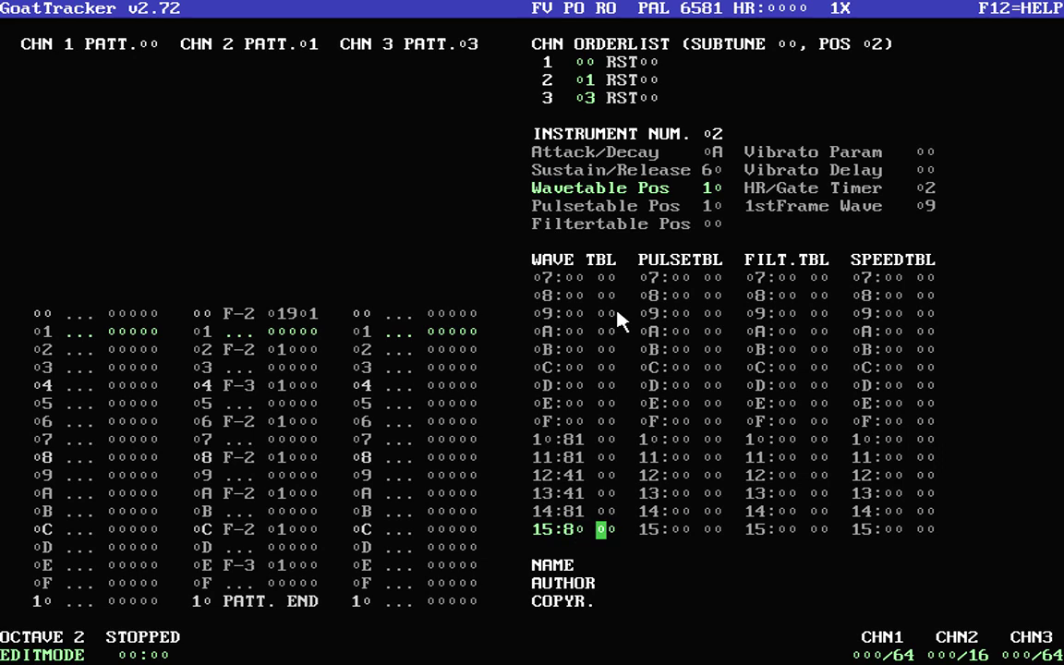
{"action": "type", "text": "0"}
{"action": "key", "text": "Down"}
{"action": "key", "text": "Left"}
{"action": "key", "text": "Left"}
{"action": "type", "text": "FF"}
Step: Give the wave rows their note bytes C0, B0 and B8
{"action": "key", "text": "Up"}
{"action": "key", "text": "Up"}
{"action": "key", "text": "Up"}
{"action": "key", "text": "Up"}
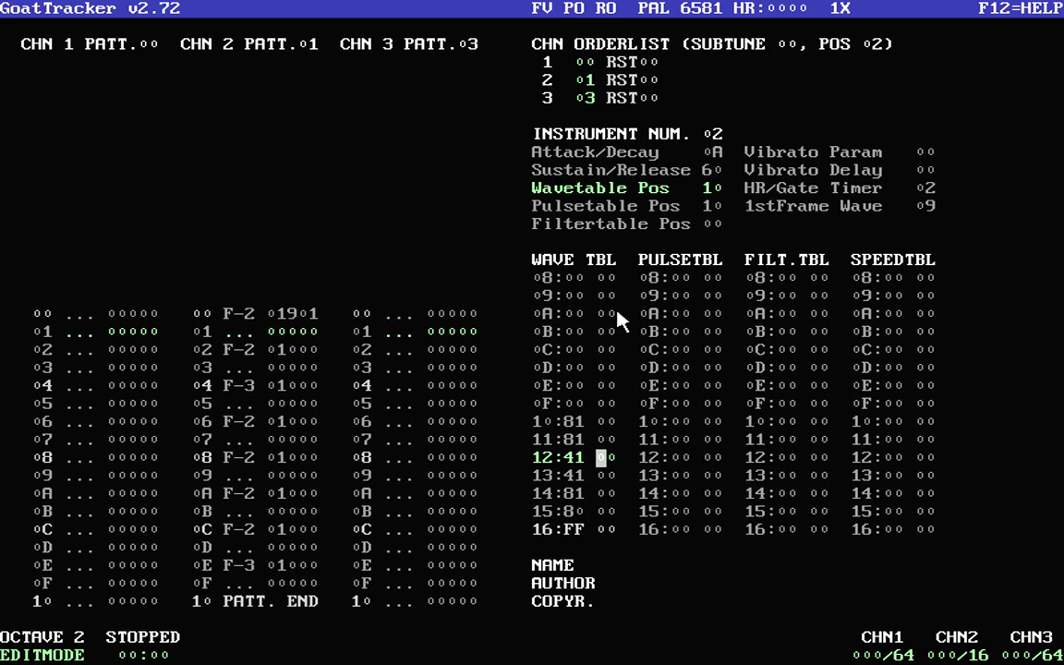
{"action": "type", "text": "B0B0"}
{"action": "key", "text": "Up"}
{"action": "key", "text": "Up"}
{"action": "key", "text": "Up"}
{"action": "key", "text": "Up"}
{"action": "type", "text": "C0"}
{"action": "key", "text": "Down"}
{"action": "key", "text": "Down"}
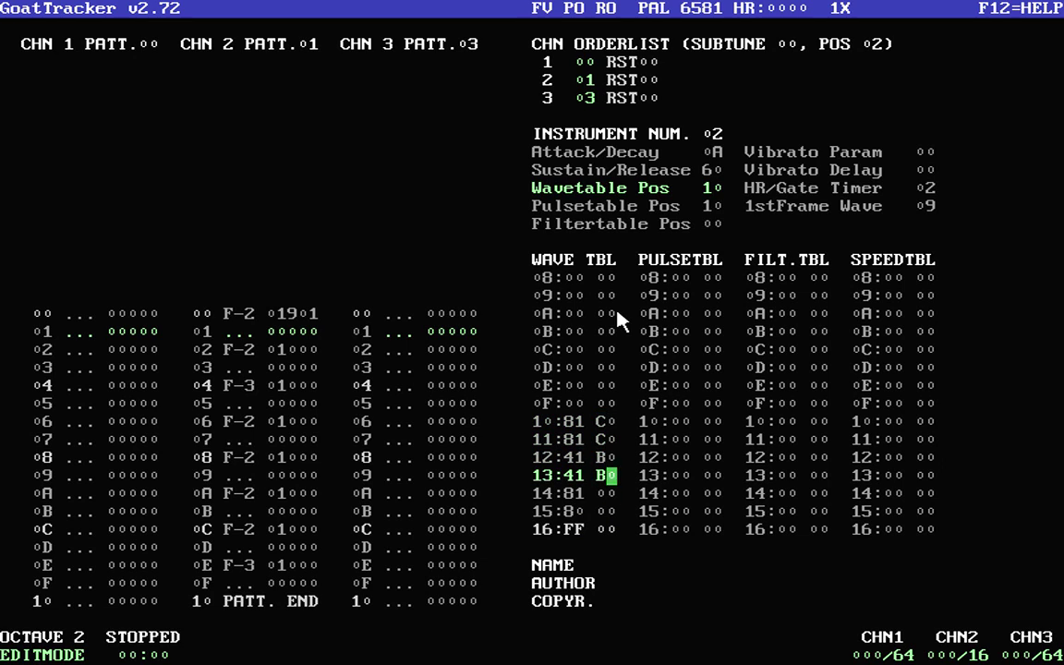
{"action": "key", "text": "Down"}
{"action": "type", "text": "C0"}
{"action": "key", "text": "Up"}
{"action": "key", "text": "Up"}
{"action": "key", "text": "Up"}
{"action": "key", "text": "Up"}
{"action": "type", "text": "B0B8"}
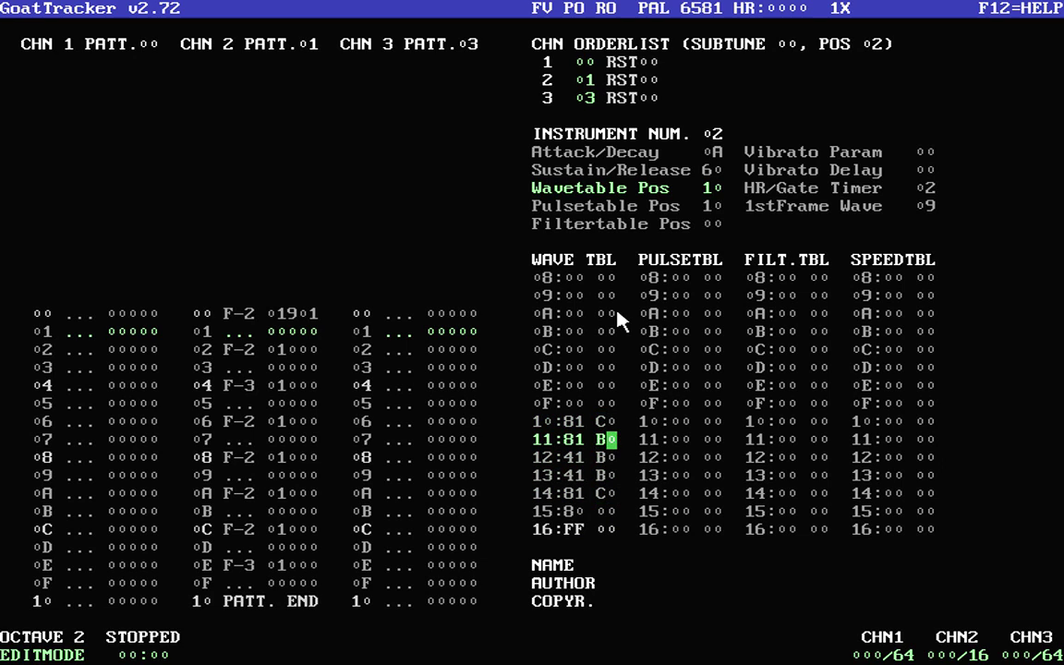
{"action": "key", "text": "Left"}
{"action": "key", "text": "Right"}
{"action": "key", "text": "Right"}
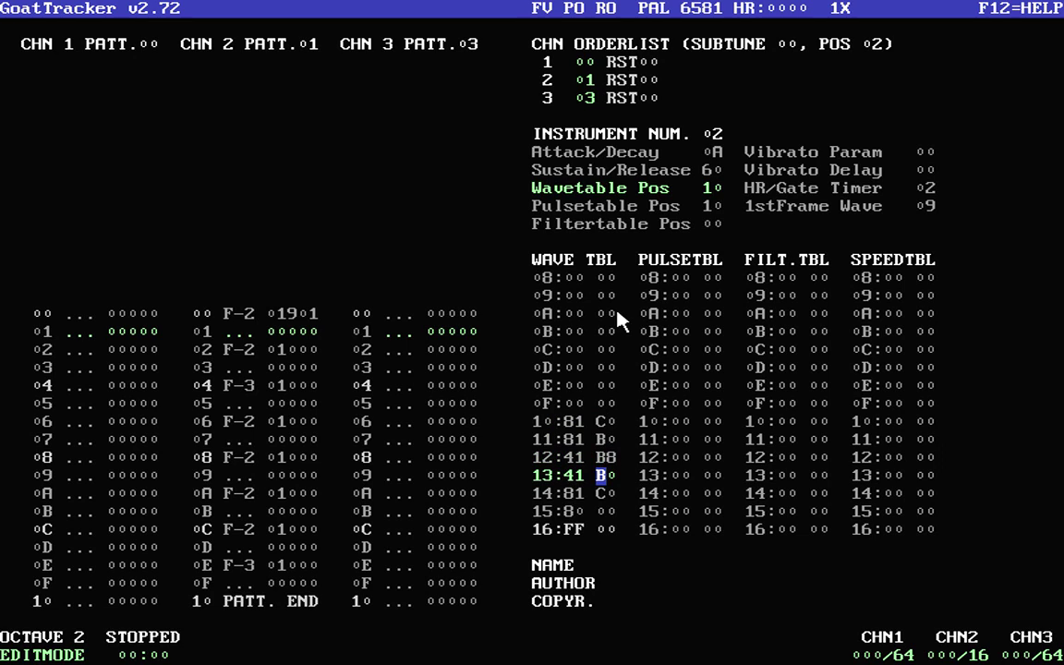
{"action": "key", "text": "Down"}
{"action": "key", "text": "Down"}
{"action": "key", "text": "Down"}
{"action": "key", "text": "Right"}
{"action": "key", "text": "Right"}
Step: Enter pulse row 10 as A8 with an FF end, and set sustain/release to 06
{"action": "key", "text": "Up"}
{"action": "key", "text": "Up"}
{"action": "key", "text": "Up"}
{"action": "key", "text": "Up"}
{"action": "key", "text": "Up"}
{"action": "key", "text": "Up"}
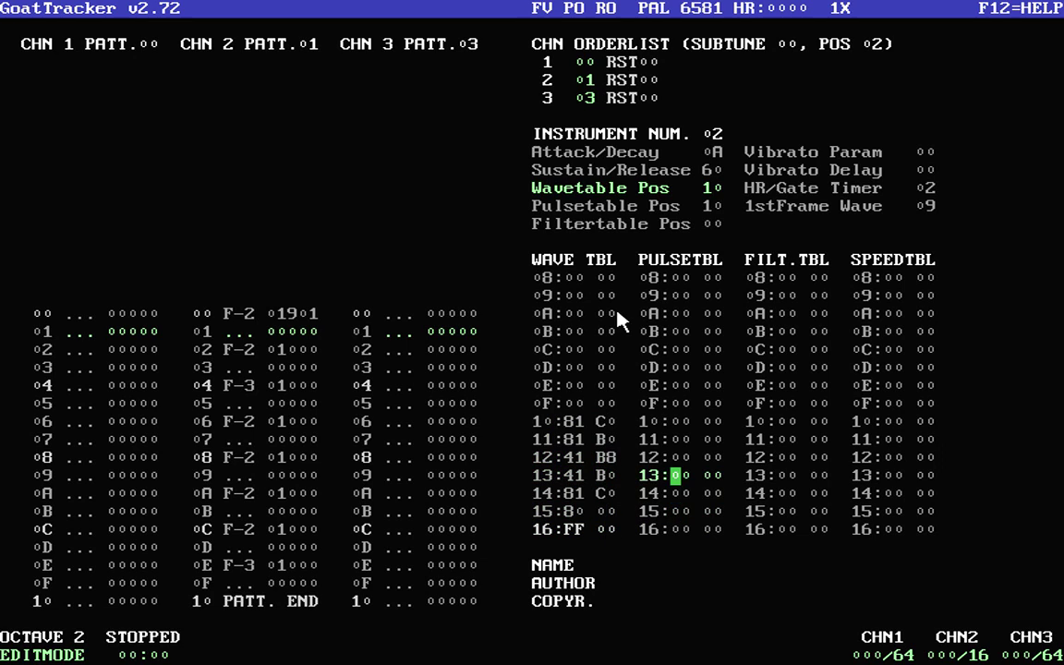
{"action": "type", "text": "A8"}
{"action": "key", "text": "Down"}
{"action": "key", "text": "Left"}
{"action": "key", "text": "Left"}
{"action": "type", "text": "FF"}
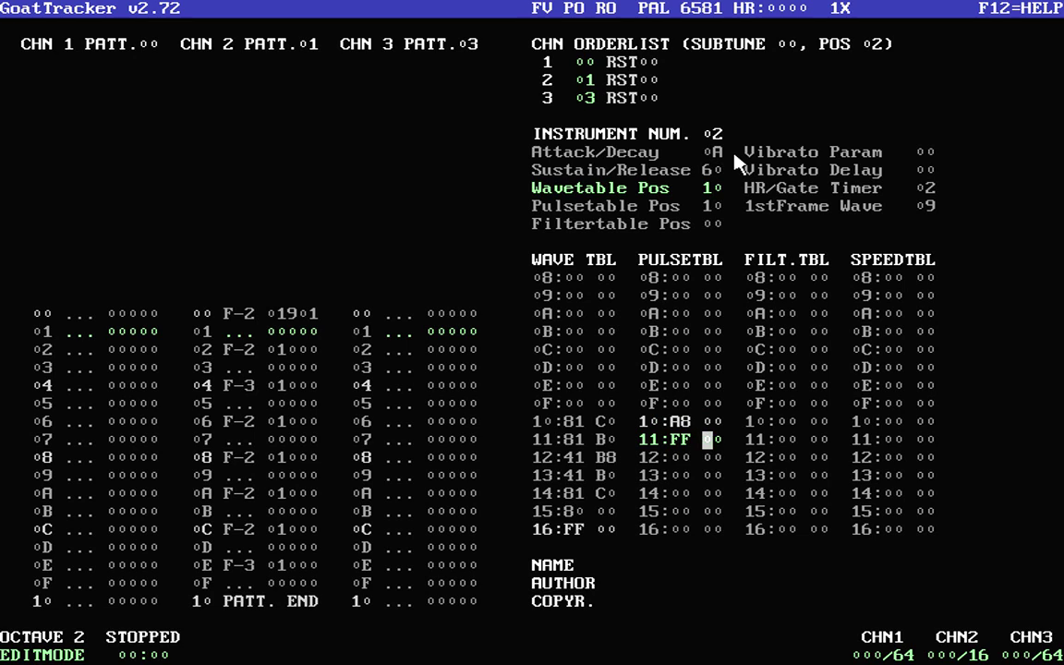
{"action": "key", "text": "Return"}
{"action": "key", "text": "Up"}
{"action": "key", "text": "Up"}
{"action": "type", "text": "0"}
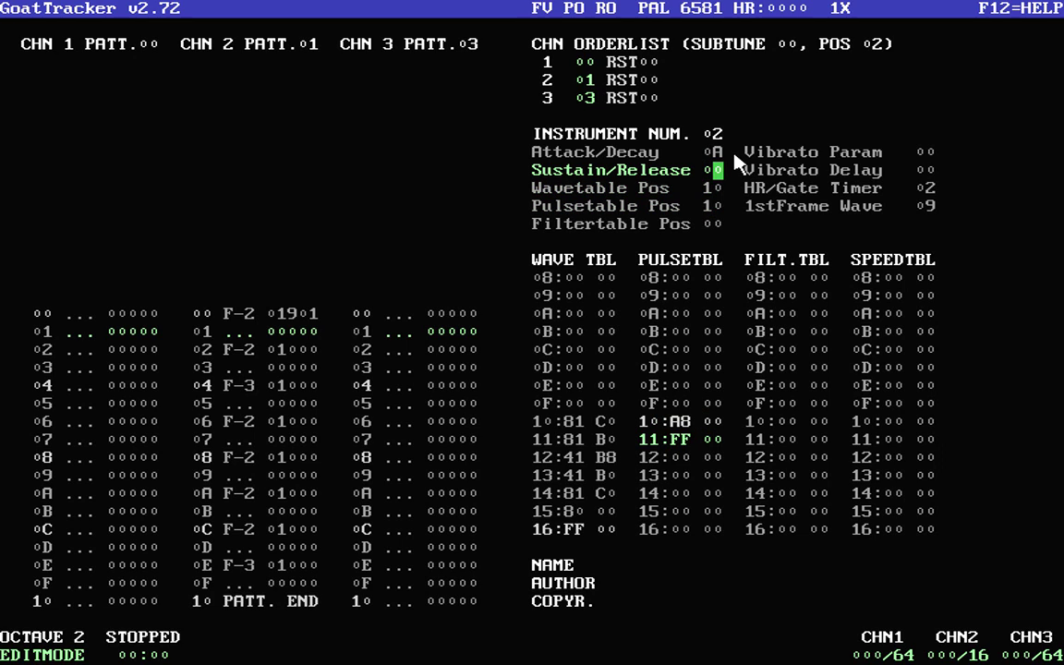
{"action": "type", "text": "6"}
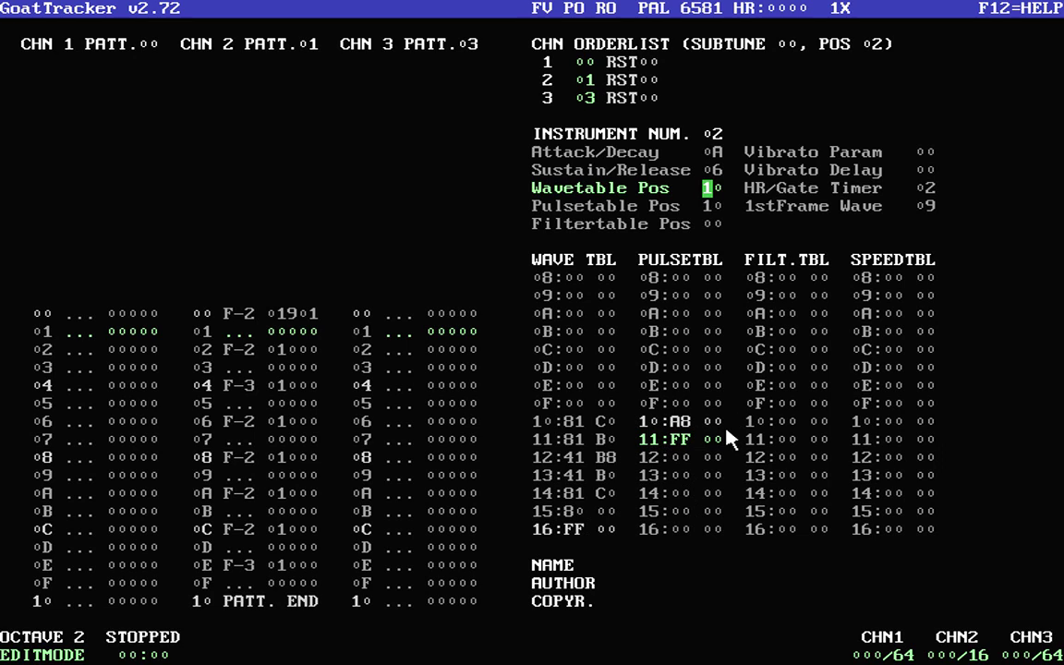
Step: Overwrite wave table row 15's right-hand note byte so it reads C0
{"action": "left_click", "coordinate": [580, 440]}
{"action": "key", "text": "Right"}
{"action": "key", "text": "Right"}
{"action": "key", "text": "Down"}
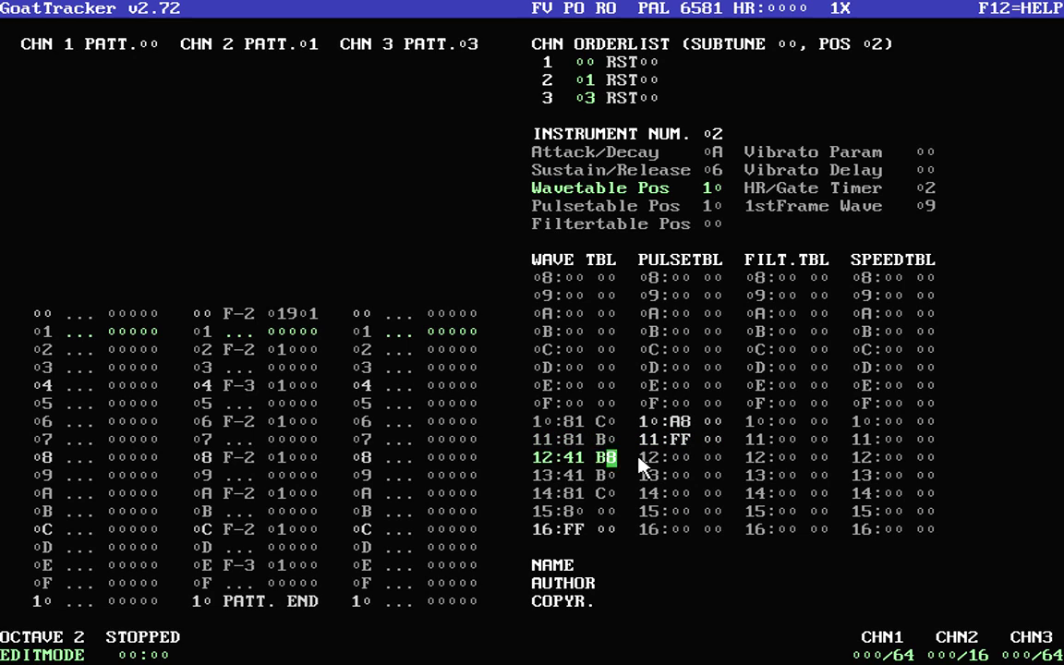
{"action": "key", "text": "Down"}
{"action": "key", "text": "Down"}
{"action": "key", "text": "Up"}
{"action": "key", "text": "Up"}
{"action": "key", "text": "Up"}
{"action": "key", "text": "Left"}
{"action": "key", "text": "Down"}
{"action": "key", "text": "Down"}
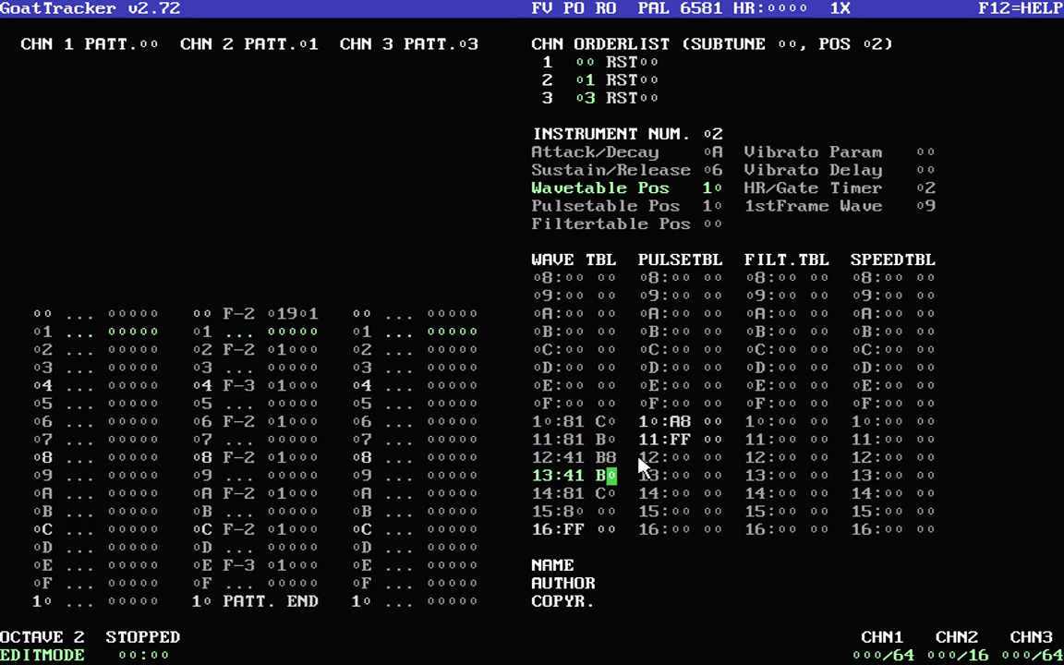
{"action": "key", "text": "Down"}
{"action": "key", "text": "Up"}
{"action": "key", "text": "Up"}
{"action": "key", "text": "Up"}
{"action": "key", "text": "Down"}
{"action": "key", "text": "Down"}
{"action": "key", "text": "Down"}
{"action": "key", "text": "Down"}
{"action": "key", "text": "Left"}
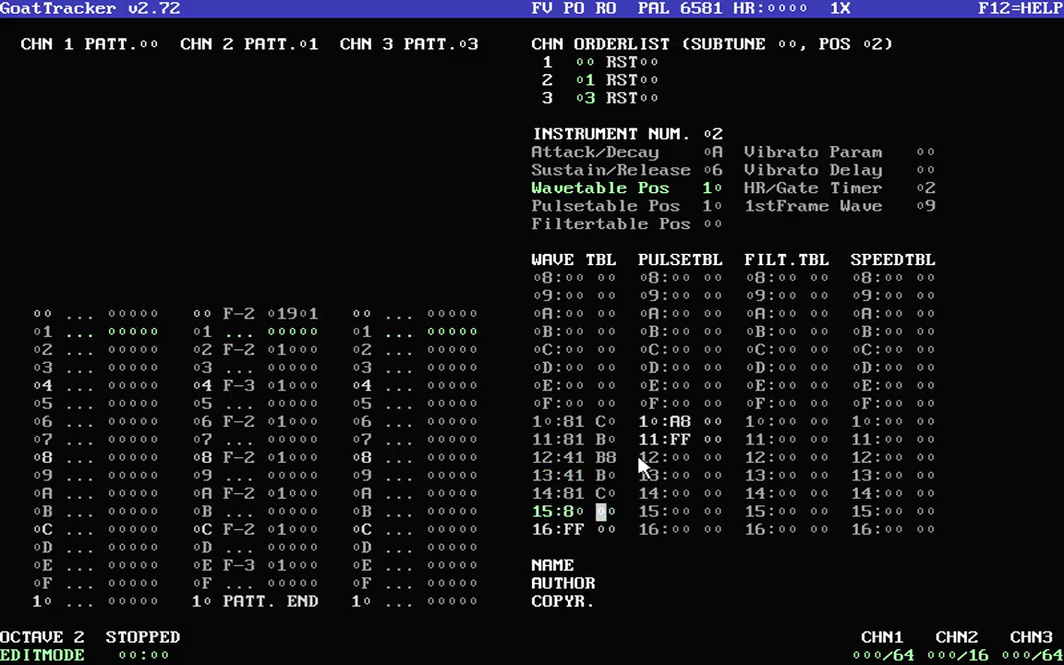
{"action": "key", "text": "Right"}
{"action": "type", "text": "c"}
{"action": "key", "text": "F12"}
{"action": "key", "text": "Page_Down"}
{"action": "key", "text": "Page_Down"}
{"action": "key", "text": "Page_Down"}
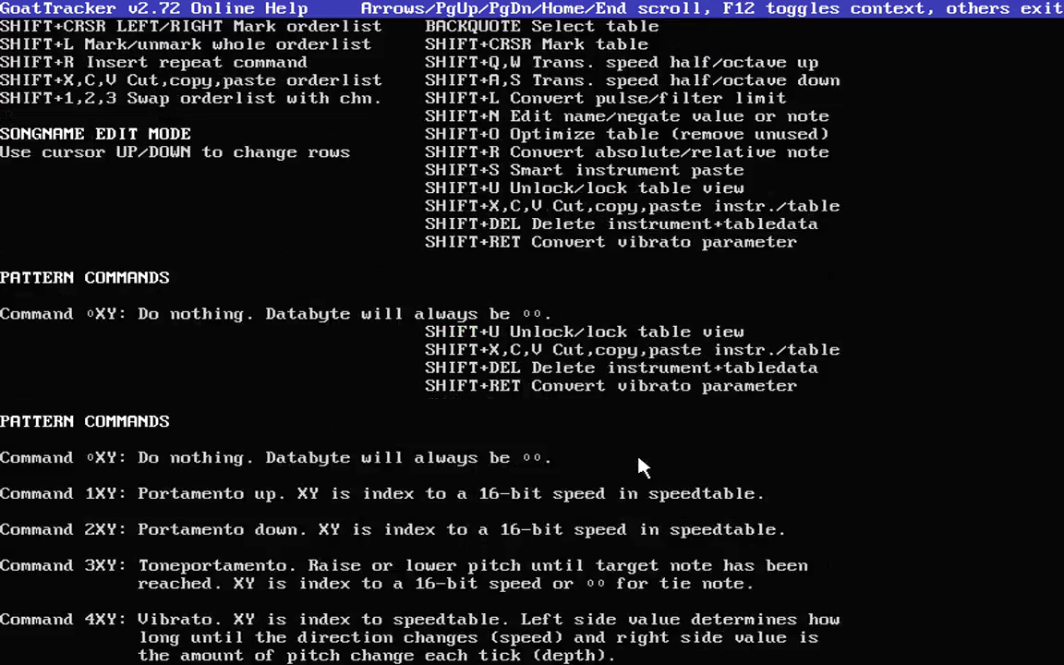
{"action": "key", "text": "Down"}
{"action": "key", "text": "Down"}
{"action": "key", "text": "Down"}
{"action": "key", "text": "Down"}
{"action": "key", "text": "Down"}
{"action": "key", "text": "Down"}
{"action": "key", "text": "Down"}
{"action": "key", "text": "Down"}
{"action": "key", "text": "Down"}
{"action": "key", "text": "Down"}
{"action": "key", "text": "Down"}
{"action": "key", "text": "Down"}
{"action": "key", "text": "Down"}
{"action": "key", "text": "Down"}
{"action": "key", "text": "Down"}
{"action": "key", "text": "Down"}
{"action": "key", "text": "Down"}
{"action": "key", "text": "Down"}
{"action": "key", "text": "Down"}
{"action": "key", "text": "Down"}
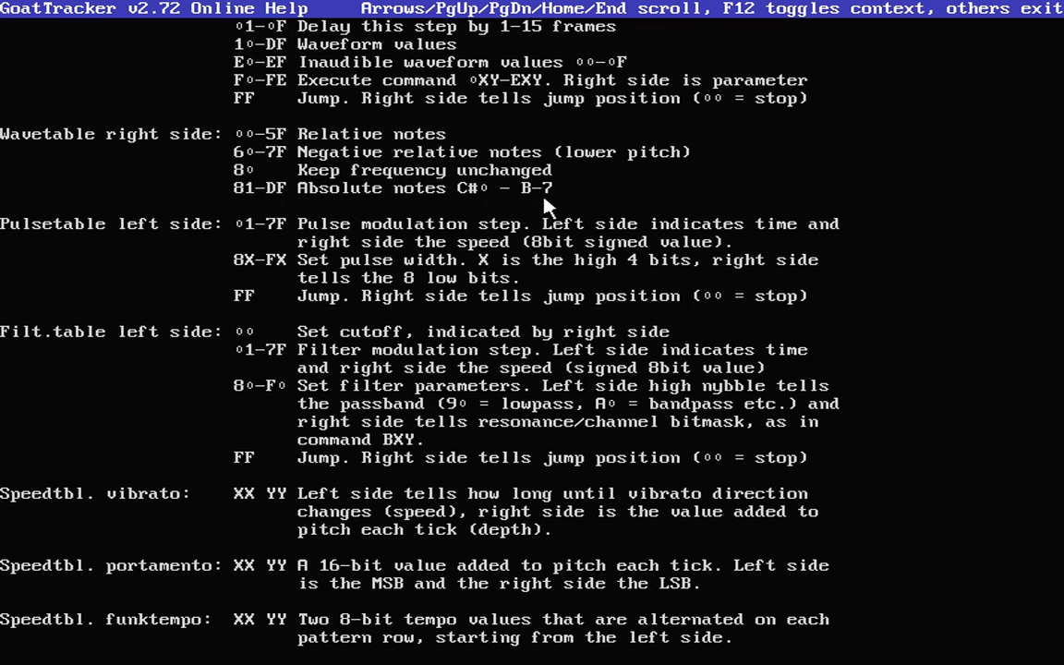
{"action": "key", "text": "Escape"}
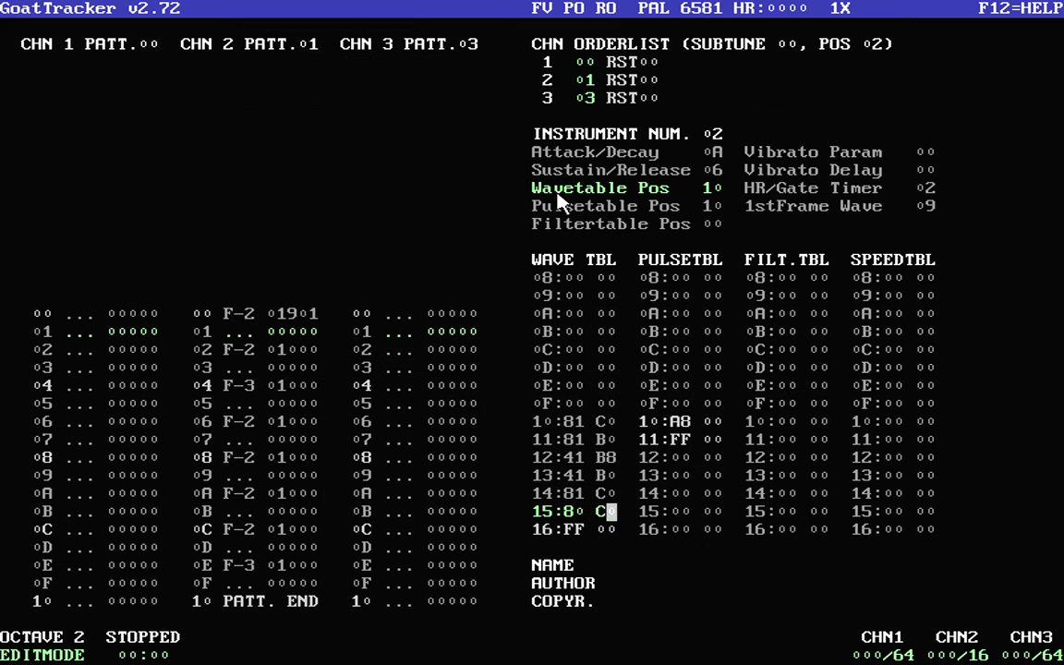
Step: Type A over the B in wave rows 12 and 13 so they read A8 and A0
{"action": "key", "text": "Up"}
{"action": "key", "text": "Up"}
{"action": "key", "text": "Up"}
{"action": "key", "text": "Up"}
{"action": "key", "text": "Up"}
{"action": "key", "text": "Down"}
{"action": "key", "text": "Down"}
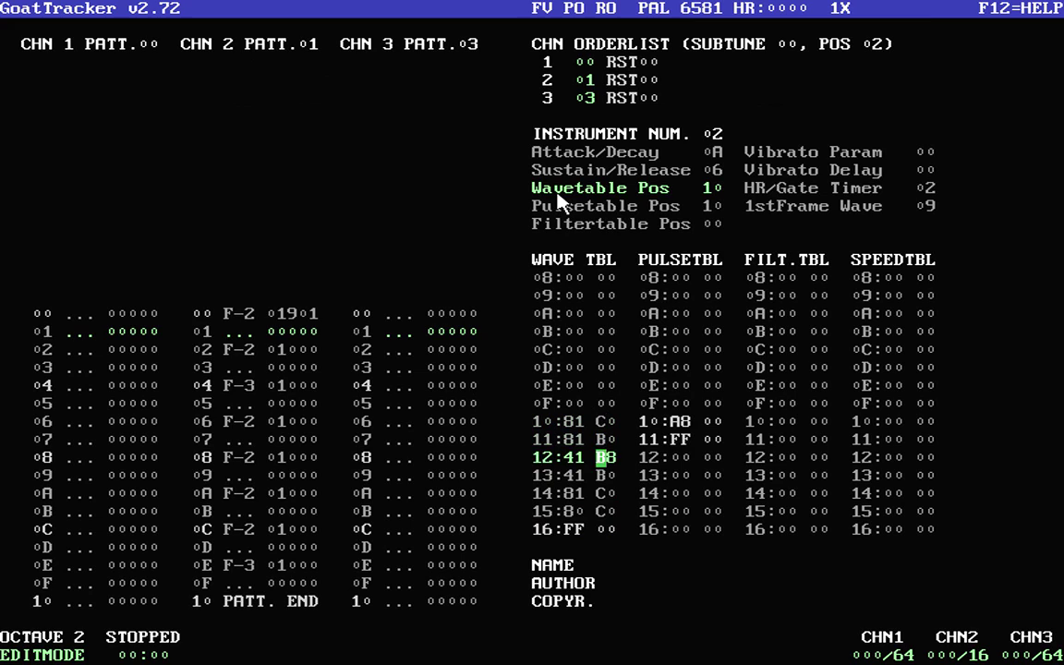
{"action": "key", "text": "Down"}
{"action": "key", "text": "Right"}
{"action": "key", "text": "Down"}
{"action": "key", "text": "Left"}
{"action": "key", "text": "Down"}
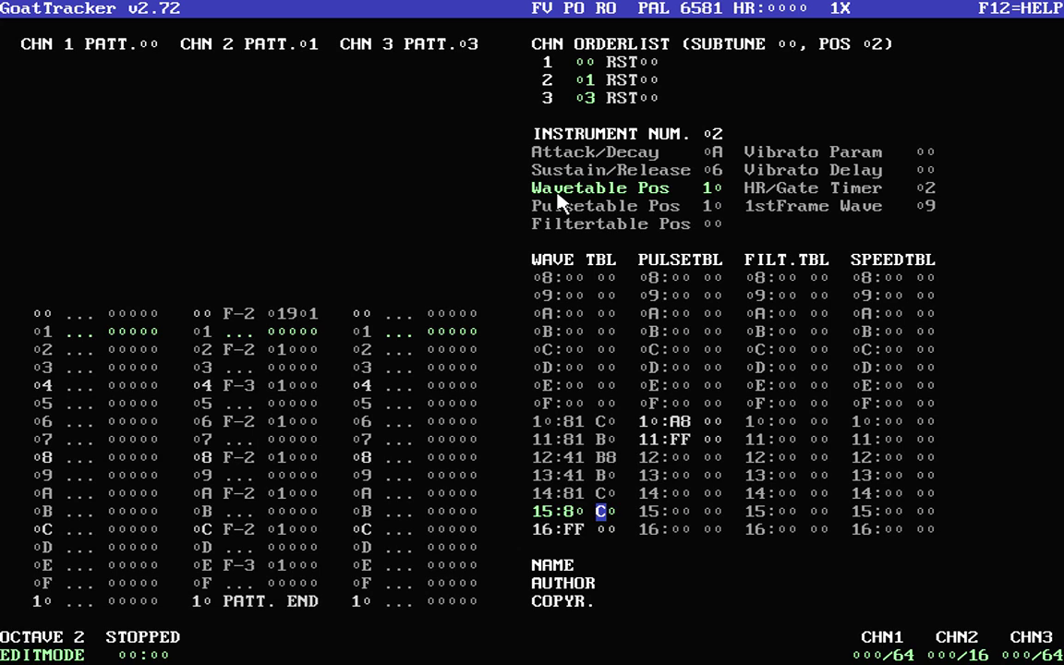
{"action": "key", "text": "Up"}
{"action": "key", "text": "Up"}
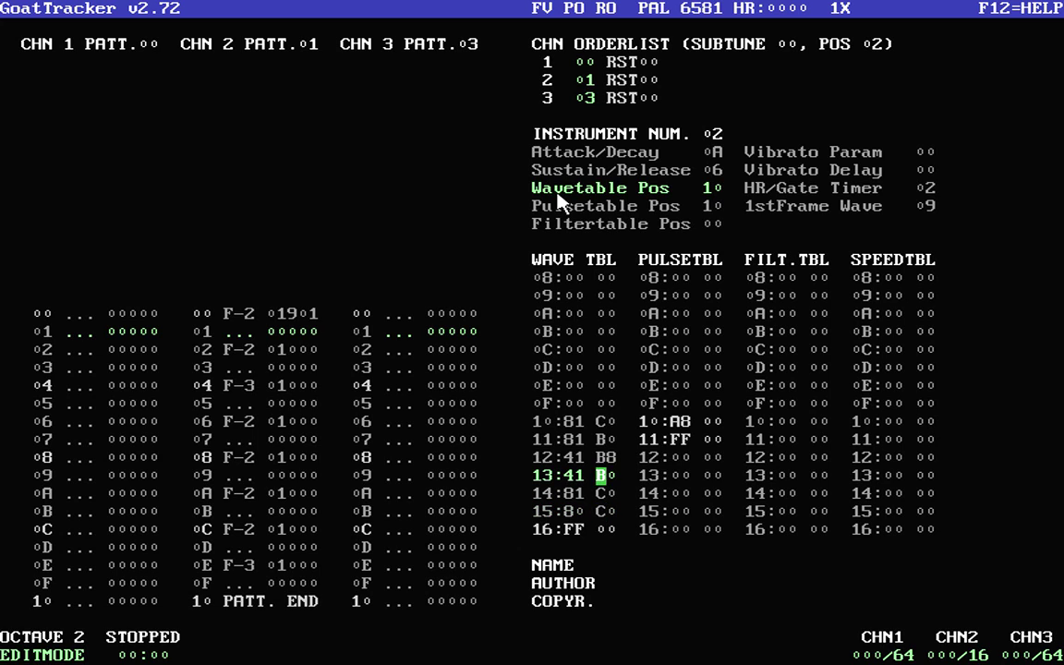
{"action": "key", "text": "Up"}
{"action": "type", "text": "a"}
{"action": "key", "text": "Down"}
{"action": "key", "text": "Left"}
{"action": "type", "text": "a"}
{"action": "key", "text": "Tab"}
{"action": "key", "text": "Tab"}
{"action": "key", "text": "Tab"}
Step: Shorten channel 1's pattern to 16 rows
{"action": "key", "text": "shift+Tab"}
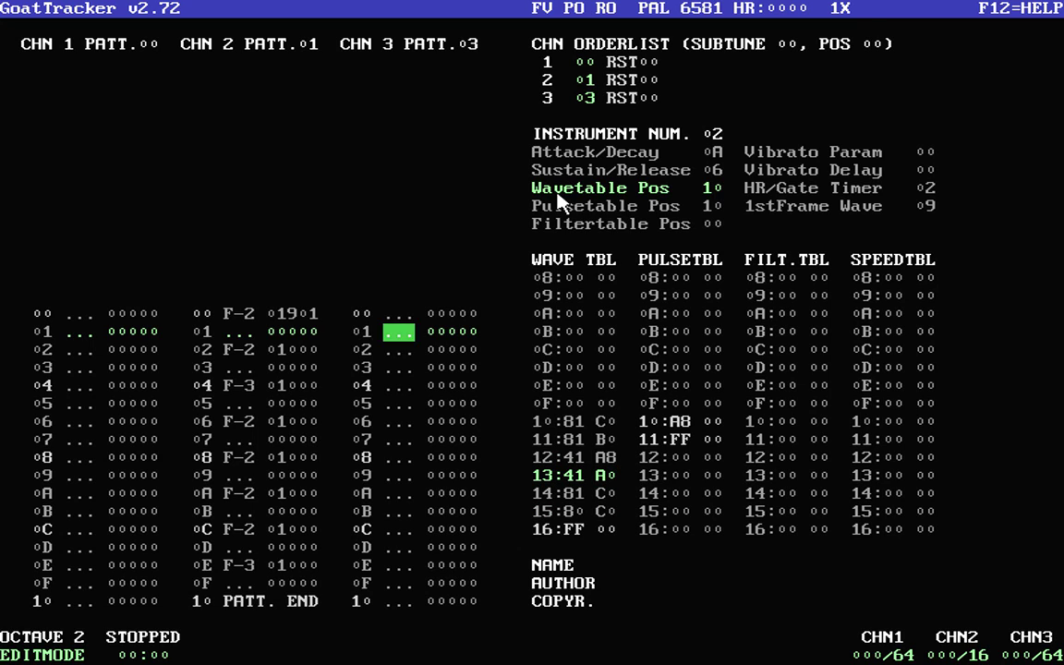
{"action": "key", "text": "Left"}
{"action": "key", "text": "Left"}
{"action": "key", "text": "Left"}
{"action": "key", "text": "Left"}
{"action": "key", "text": "Left"}
{"action": "key", "text": "Left"}
{"action": "key", "text": "End"}
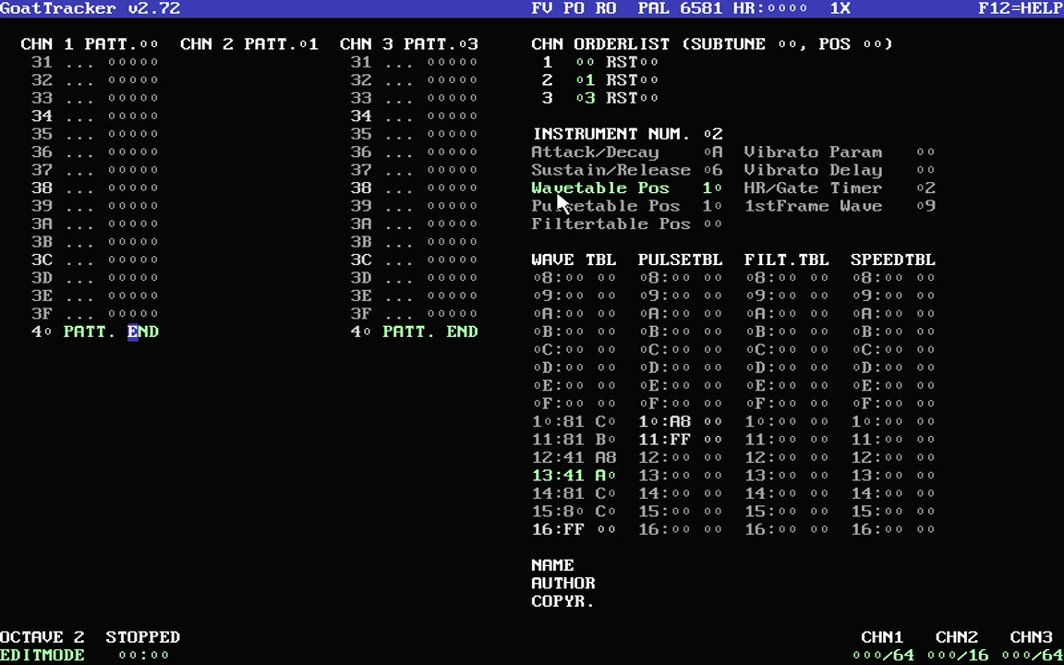
{"action": "key", "text": "Left"}
{"action": "key", "text": "Left"}
{"action": "key", "text": "Left"}
{"action": "key", "text": "Delete"}
{"action": "key", "text": "Delete"}
{"action": "key", "text": "Delete"}
{"action": "key", "text": "Delete"}
{"action": "key", "text": "Delete"}
{"action": "key", "text": "Delete"}
{"action": "key", "text": "Delete"}
{"action": "key", "text": "Delete"}
{"action": "key", "text": "Delete"}
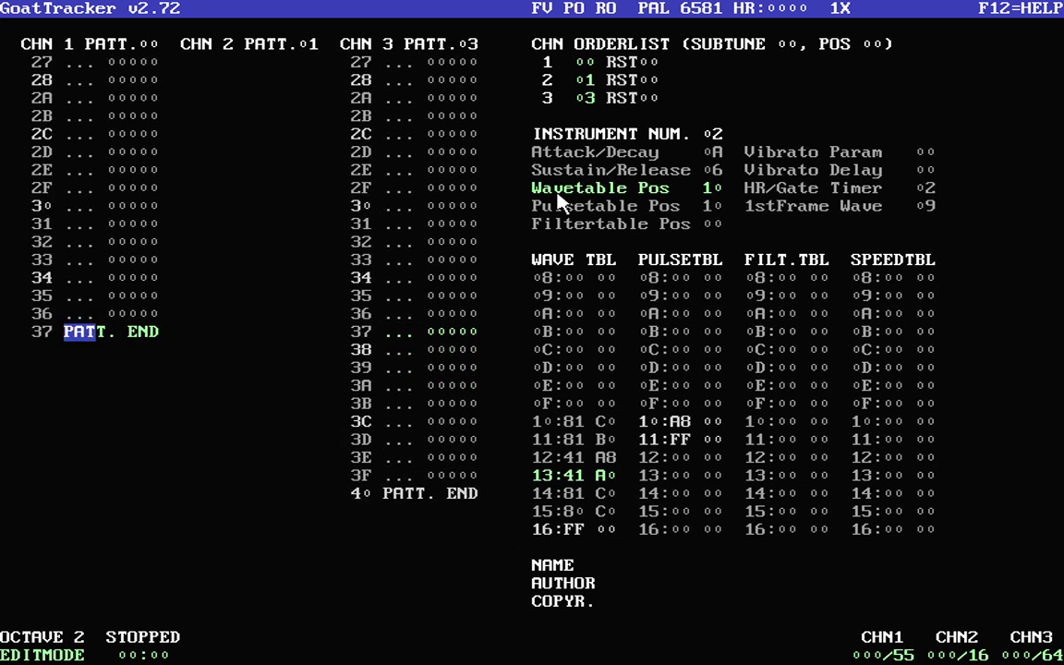
{"action": "key", "text": "Delete"}
{"action": "key", "text": "Delete"}
{"action": "key", "text": "Delete"}
{"action": "key", "text": "Delete"}
{"action": "key", "text": "Delete"}
{"action": "key", "text": "Delete"}
{"action": "key", "text": "Delete"}
{"action": "key", "text": "Delete"}
{"action": "key", "text": "Delete"}
{"action": "key", "text": "Delete"}
{"action": "key", "text": "Delete"}
{"action": "key", "text": "Delete"}
{"action": "key", "text": "Delete"}
{"action": "key", "text": "Delete"}
{"action": "key", "text": "Delete"}
{"action": "key", "text": "Delete"}
{"action": "key", "text": "Delete"}
{"action": "key", "text": "Delete"}
{"action": "key", "text": "Delete"}
{"action": "key", "text": "Delete"}
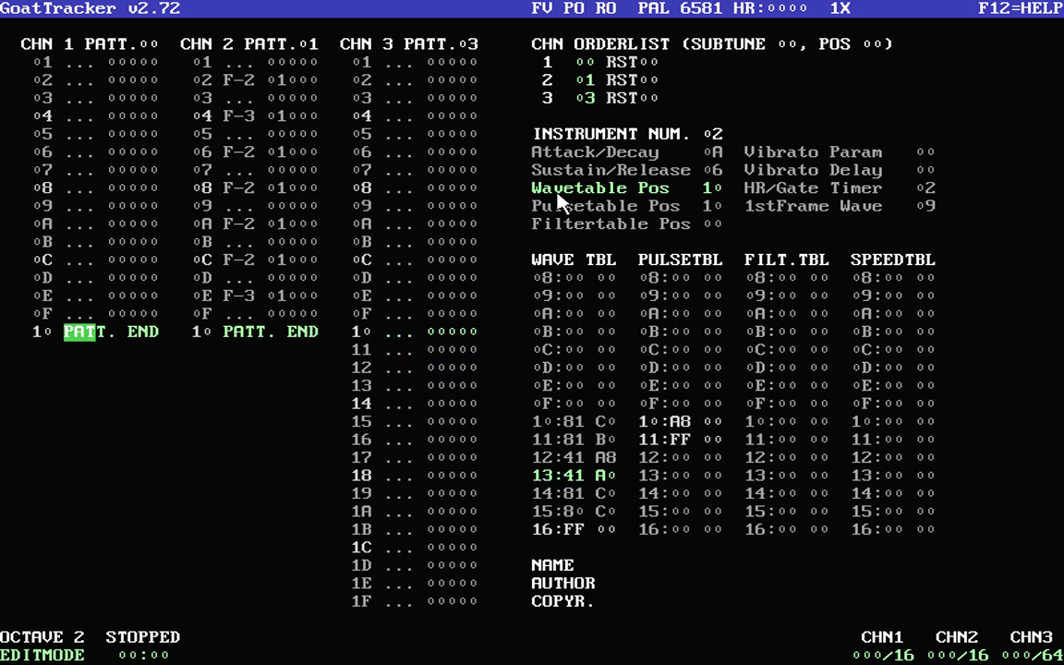
Step: Put C-2 notes at rows 04 and 0C of channel 1 and play them back
{"action": "key", "text": "Up"}
{"action": "key", "text": "Up"}
{"action": "key", "text": "Up"}
{"action": "key", "text": "Up"}
{"action": "key", "text": "Up"}
{"action": "key", "text": "Up"}
{"action": "key", "text": "Up"}
{"action": "key", "text": "Up"}
{"action": "key", "text": "Up"}
{"action": "key", "text": "Up"}
{"action": "key", "text": "Up"}
{"action": "key", "text": "Up"}
{"action": "key", "text": "z"}
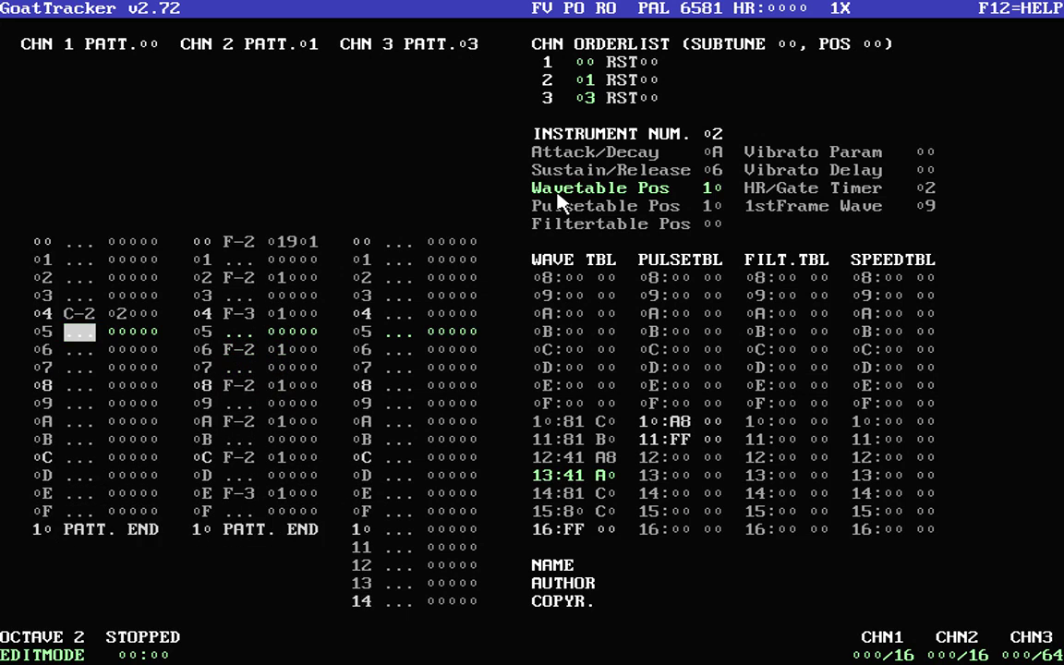
{"action": "key", "text": "Down"}
{"action": "key", "text": "Down"}
{"action": "key", "text": "Down"}
{"action": "key", "text": "Down"}
{"action": "key", "text": "Down"}
{"action": "key", "text": "Down"}
{"action": "key", "text": "Down"}
{"action": "key", "text": "z"}
{"action": "key", "text": "F1"}
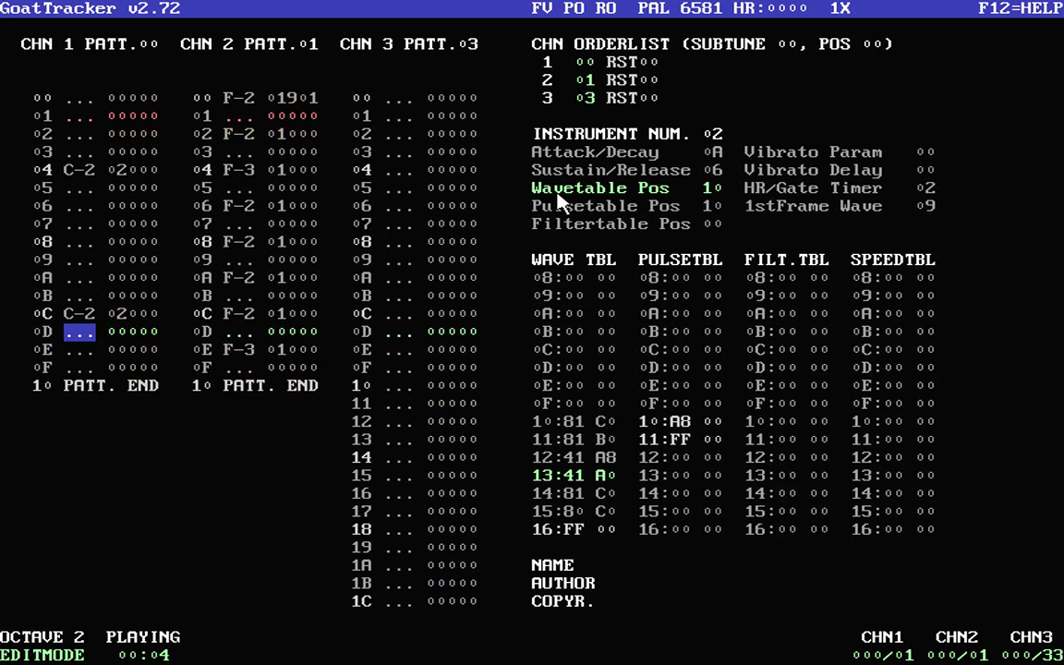
{"action": "key", "text": "F4"}
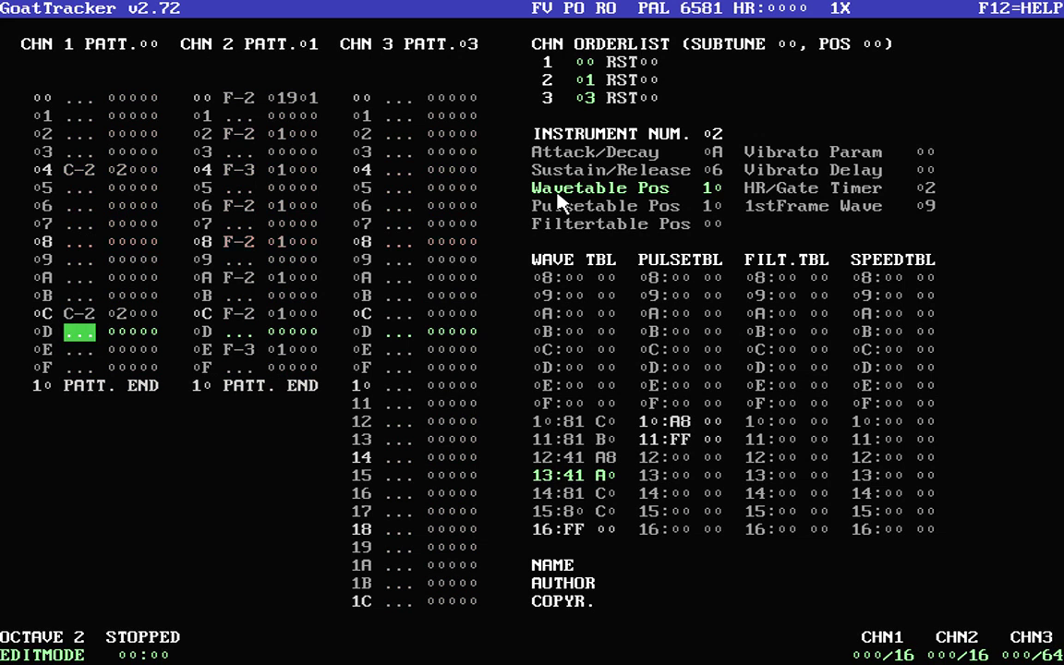
Step: Shorten channel 3's pattern 03 to 16 rows
{"action": "key", "text": "F6"}
{"action": "key", "text": "Tab"}
{"action": "key", "text": "Tab"}
{"action": "key", "text": "Tab"}
{"action": "key", "text": "Down"}
{"action": "key", "text": "Down"}
{"action": "key", "text": "Down"}
{"action": "key", "text": "Right"}
{"action": "key", "text": "Right"}
{"action": "key", "text": "Right"}
{"action": "key", "text": "Right"}
{"action": "key", "text": "Right"}
{"action": "key", "text": "Right"}
{"action": "key", "text": "Right"}
{"action": "key", "text": "Right"}
{"action": "key", "text": "Right"}
{"action": "key", "text": "Right"}
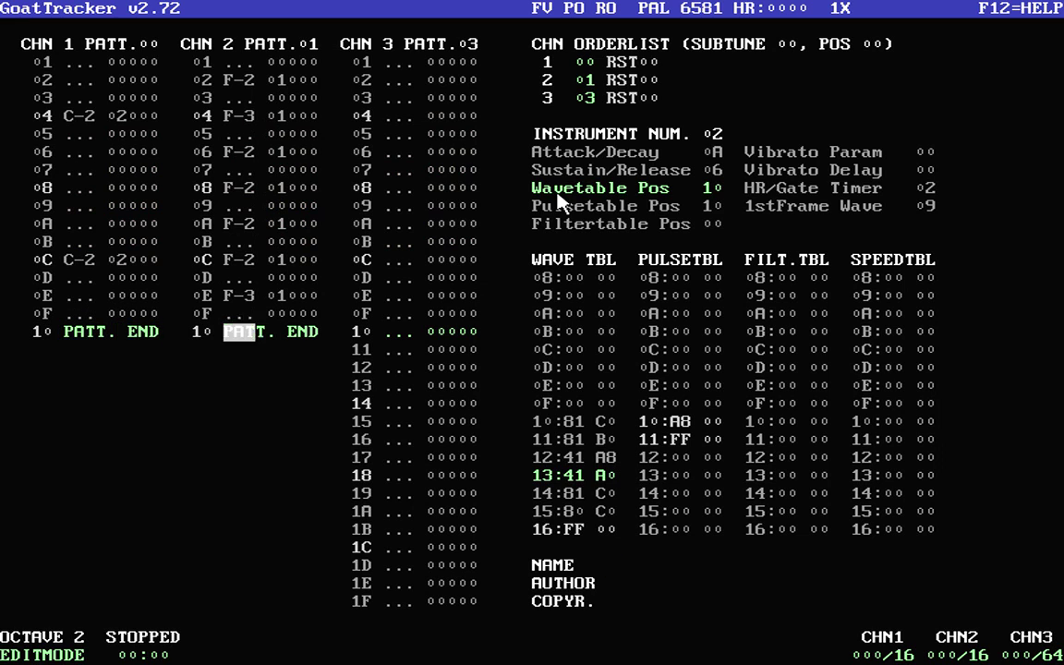
{"action": "key", "text": "Home"}
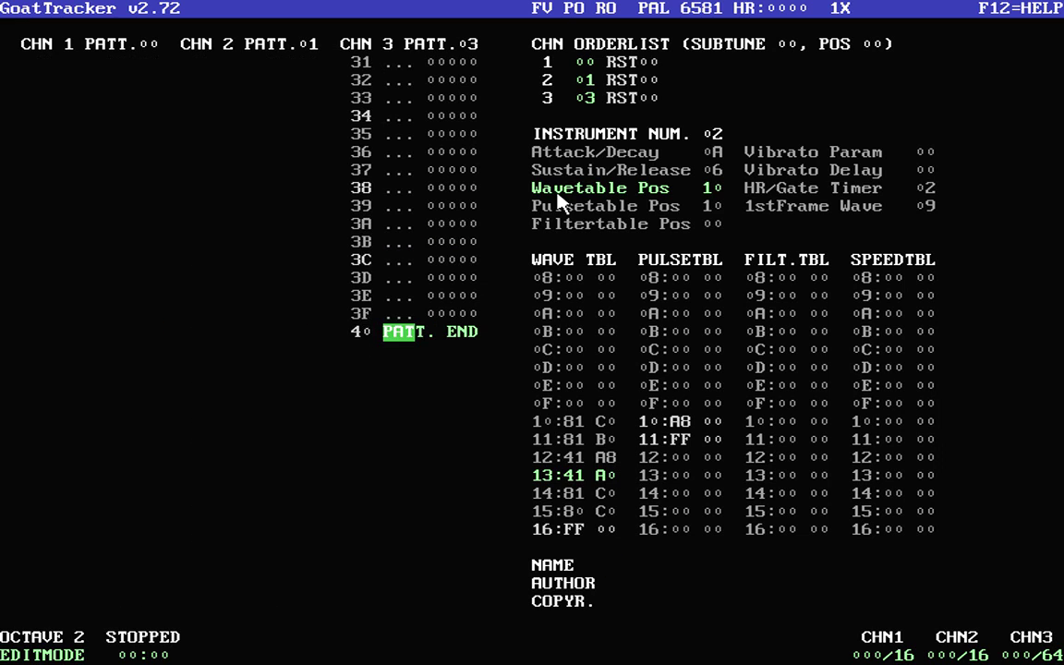
{"action": "key", "text": "shift+Delete"}
{"action": "key", "text": "shift+Delete"}
{"action": "key", "text": "shift+Delete"}
{"action": "key", "text": "shift+Delete"}
{"action": "key", "text": "shift+Delete"}
{"action": "key", "text": "shift+Delete"}
{"action": "key", "text": "shift+Delete"}
{"action": "key", "text": "shift+Delete"}
{"action": "key", "text": "shift+Delete"}
{"action": "key", "text": "shift+Delete"}
{"action": "key", "text": "shift+Delete"}
{"action": "key", "text": "shift+Delete"}
{"action": "key", "text": "shift+Delete"}
{"action": "key", "text": "shift+Delete"}
{"action": "key", "text": "shift+Delete"}
{"action": "key", "text": "shift+Delete"}
{"action": "key", "text": "shift+Delete"}
{"action": "key", "text": "shift+Delete"}
{"action": "key", "text": "shift+Delete"}
{"action": "key", "text": "shift+Delete"}
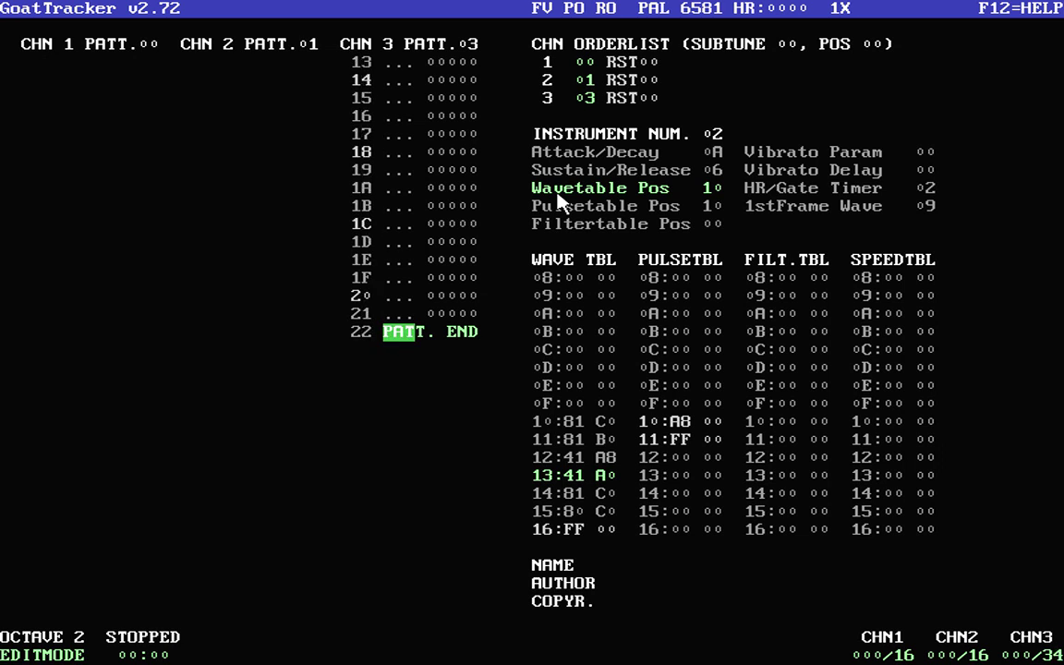
{"action": "key", "text": "shift+Delete"}
{"action": "key", "text": "shift+Delete"}
{"action": "key", "text": "shift+Delete"}
{"action": "key", "text": "shift+Delete"}
{"action": "key", "text": "shift+Delete"}
{"action": "key", "text": "shift+Delete"}
{"action": "key", "text": "shift+Delete"}
{"action": "key", "text": "shift+Delete"}
{"action": "key", "text": "shift+Delete"}
{"action": "key", "text": "shift+Delete"}
{"action": "key", "text": "shift+Delete"}
{"action": "key", "text": "shift+Delete"}
{"action": "key", "text": "shift+Delete"}
{"action": "key", "text": "shift+Delete"}
{"action": "key", "text": "shift+Delete"}
{"action": "key", "text": "shift+Delete"}
{"action": "key", "text": "shift+Delete"}
{"action": "key", "text": "shift+Delete"}
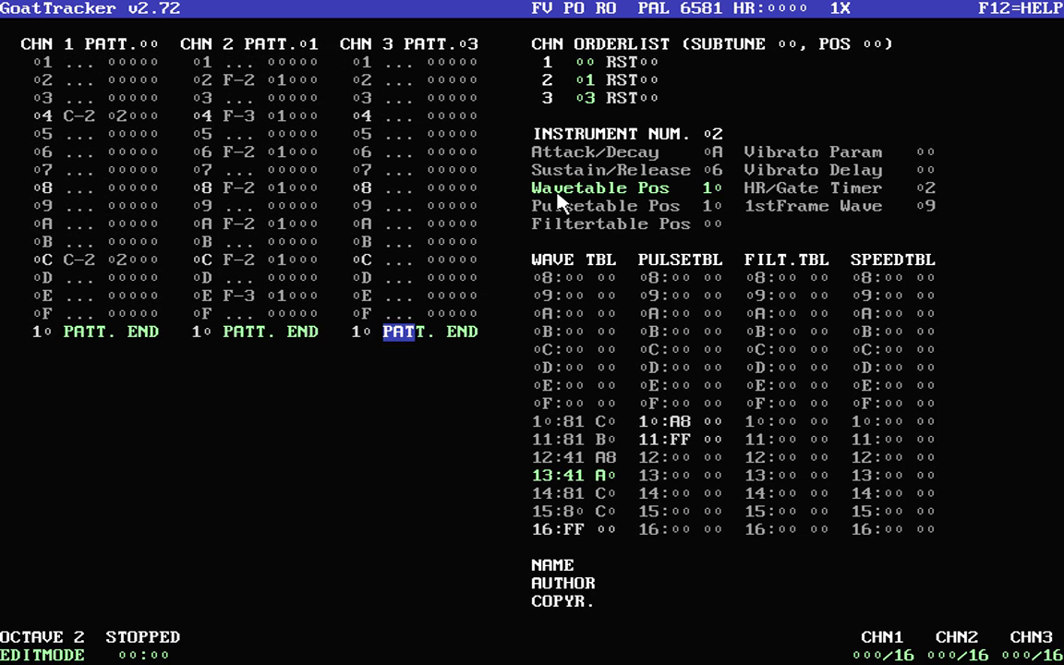
Step: Look through the online help, then return to the song
{"action": "key", "text": "F12"}
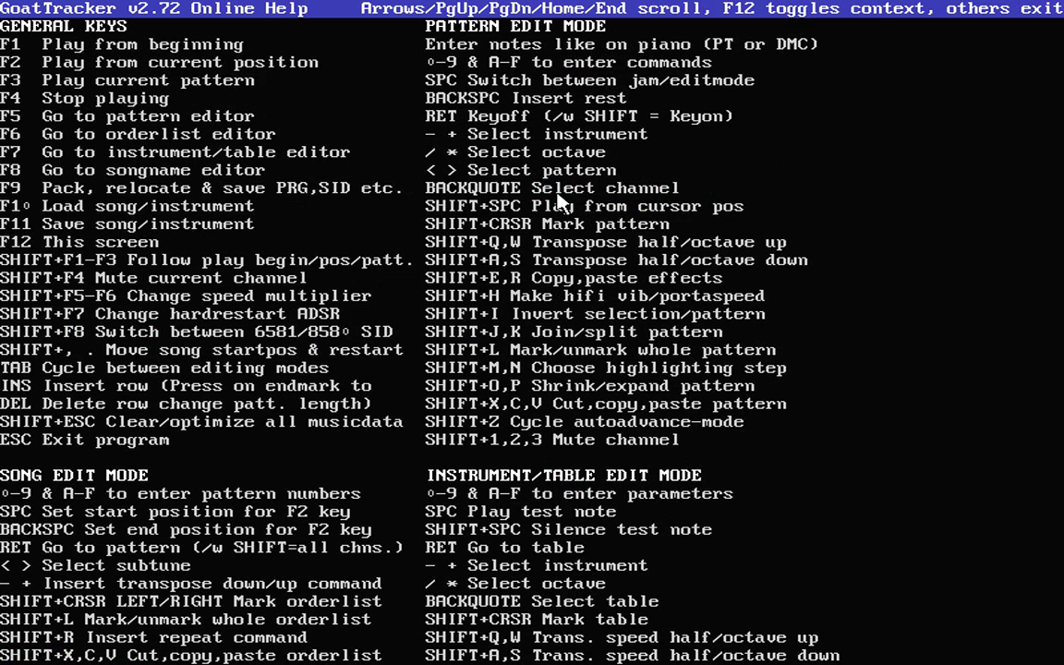
{"action": "key", "text": "Down"}
{"action": "key", "text": "Down"}
{"action": "key", "text": "Down"}
{"action": "key", "text": "Down"}
{"action": "key", "text": "Down"}
{"action": "key", "text": "Down"}
{"action": "key", "text": "Down"}
{"action": "key", "text": "Down"}
{"action": "key", "text": "Down"}
{"action": "key", "text": "Down"}
{"action": "key", "text": "Down"}
{"action": "key", "text": "Down"}
{"action": "key", "text": "Down"}
{"action": "key", "text": "Down"}
{"action": "key", "text": "Down"}
{"action": "key", "text": "Down"}
{"action": "key", "text": "Down"}
{"action": "key", "text": "Down"}
{"action": "key", "text": "Down"}
{"action": "key", "text": "Down"}
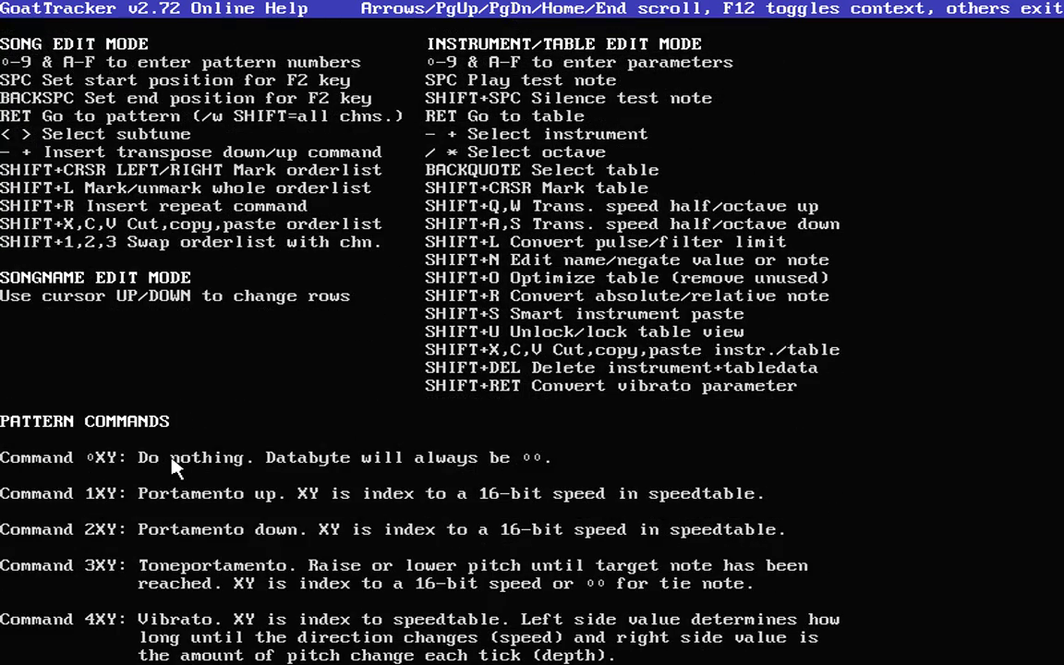
{"action": "key", "text": "Escape"}
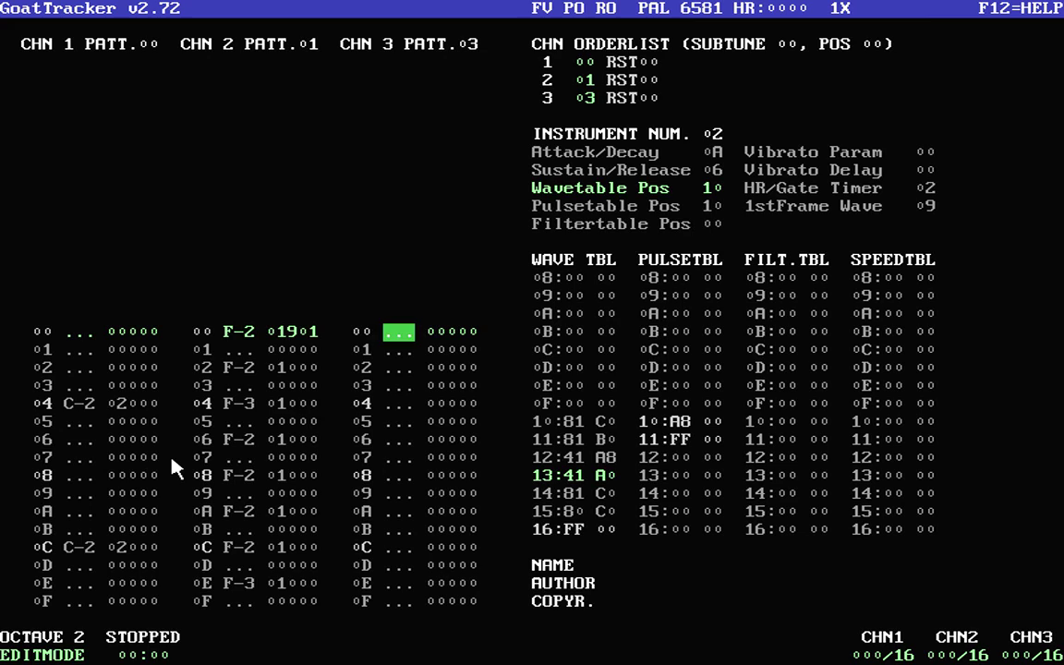
{"action": "key", "text": "Tab"}
{"action": "key", "text": "Tab"}
Step: Select instrument 03 and set AD 0A, SR 06, and wave/pulse positions to 30
{"action": "key", "text": "KP_Add"}
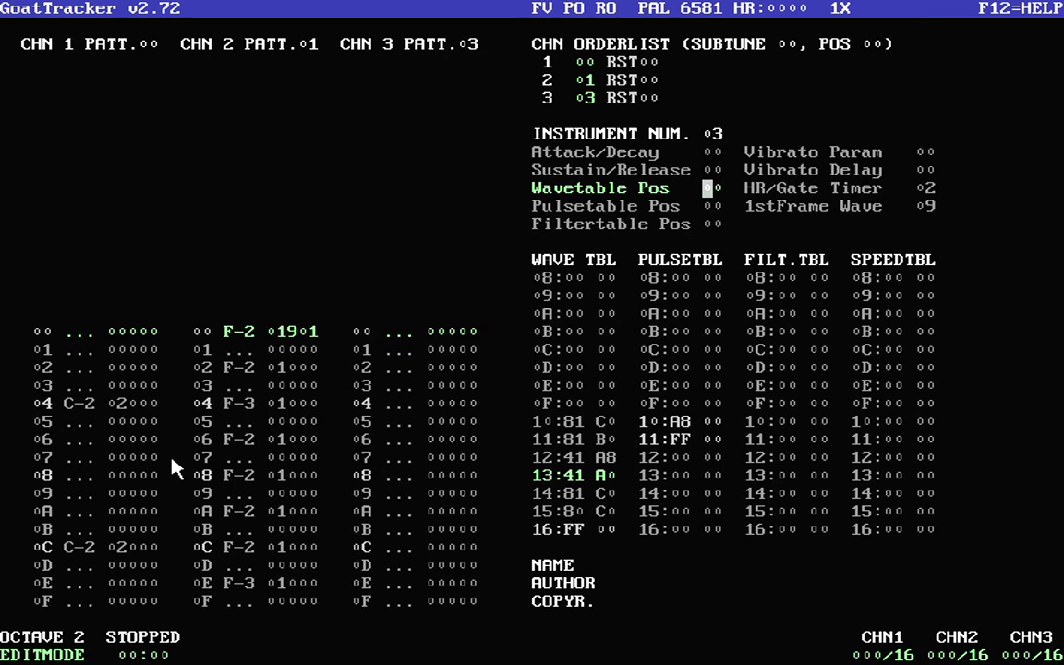
{"action": "key", "text": "Up"}
{"action": "key", "text": "Up"}
{"action": "type", "text": "0a"}
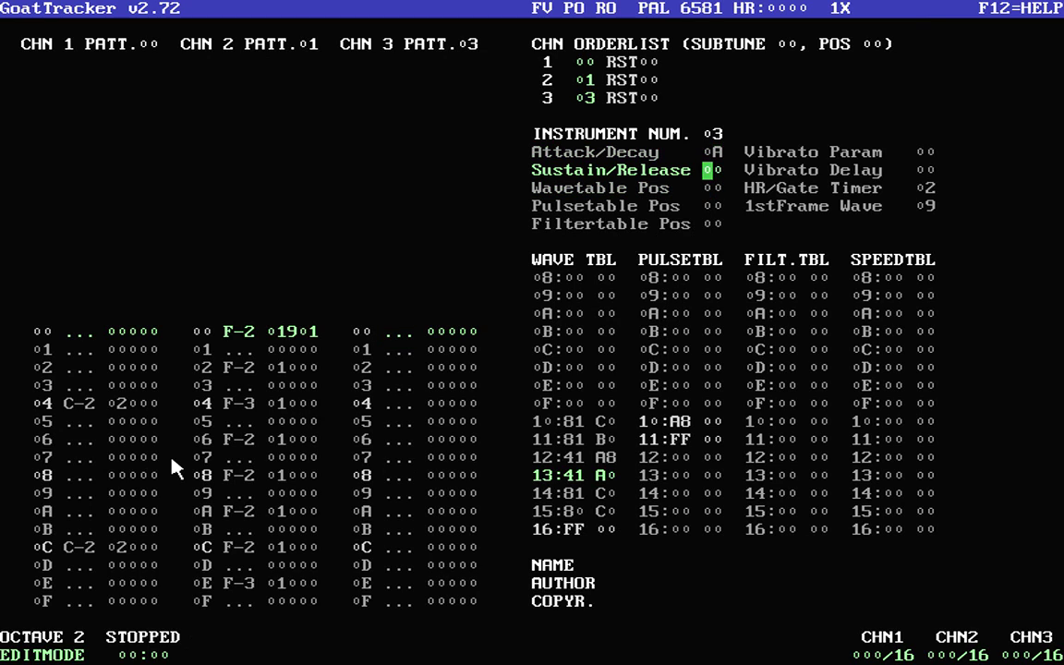
{"action": "type", "text": "06303"}
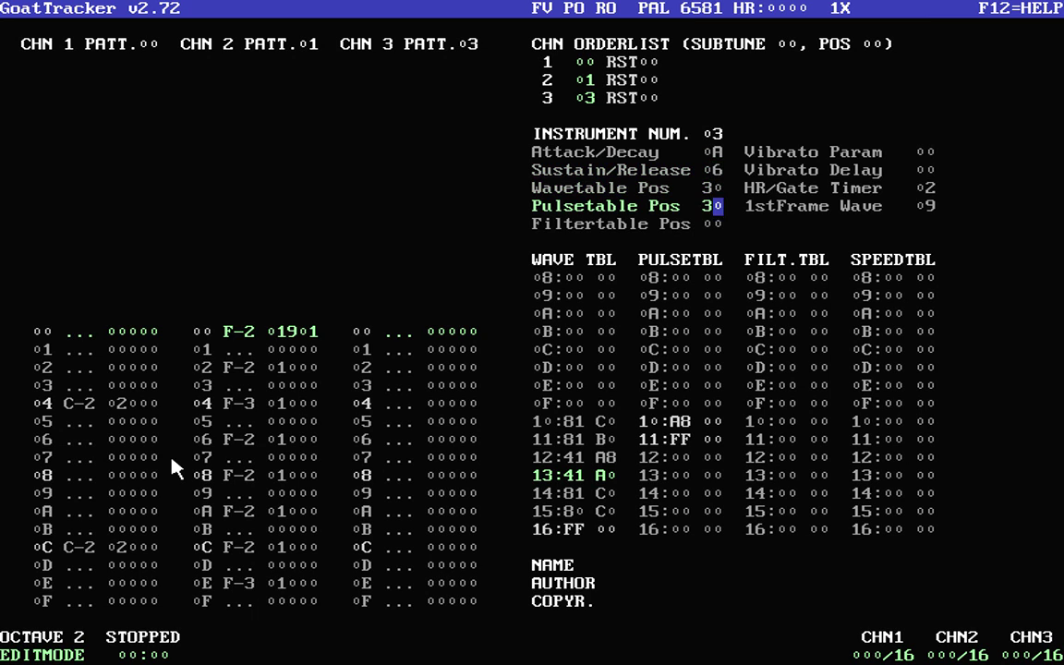
Step: Enter wave row 30 as 41 and pulse rows as A8 00 and FF 00
{"action": "key", "text": "Up"}
{"action": "key", "text": "Return"}
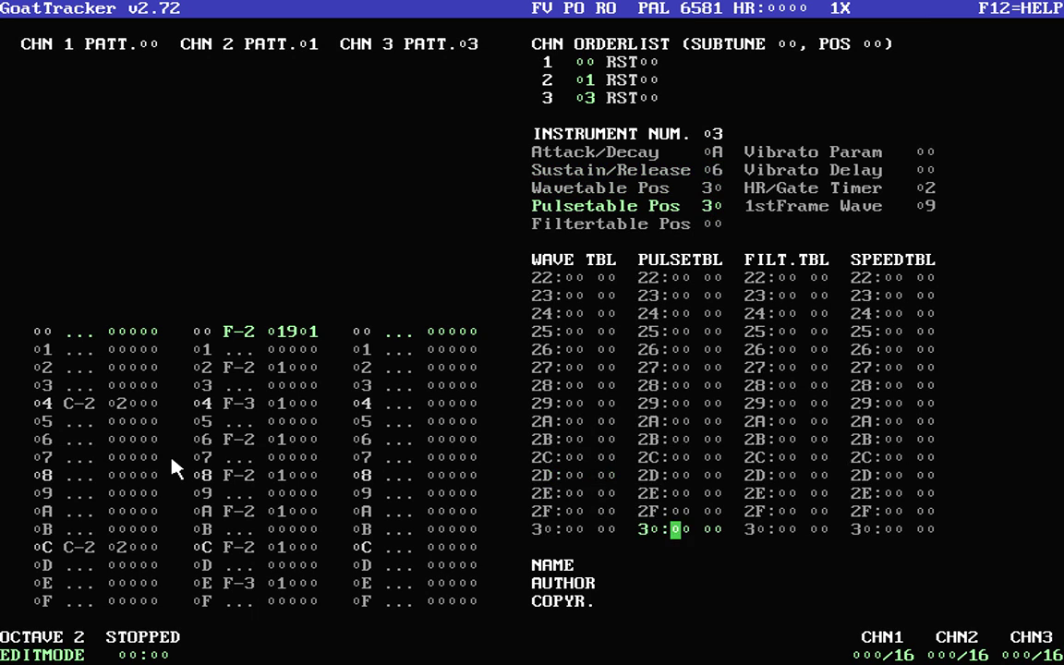
{"action": "key", "text": "Left"}
{"action": "key", "text": "Left"}
{"action": "key", "text": "Left"}
{"action": "type", "text": "410"}
{"action": "key", "text": "Right"}
{"action": "type", "text": "A800FF"}
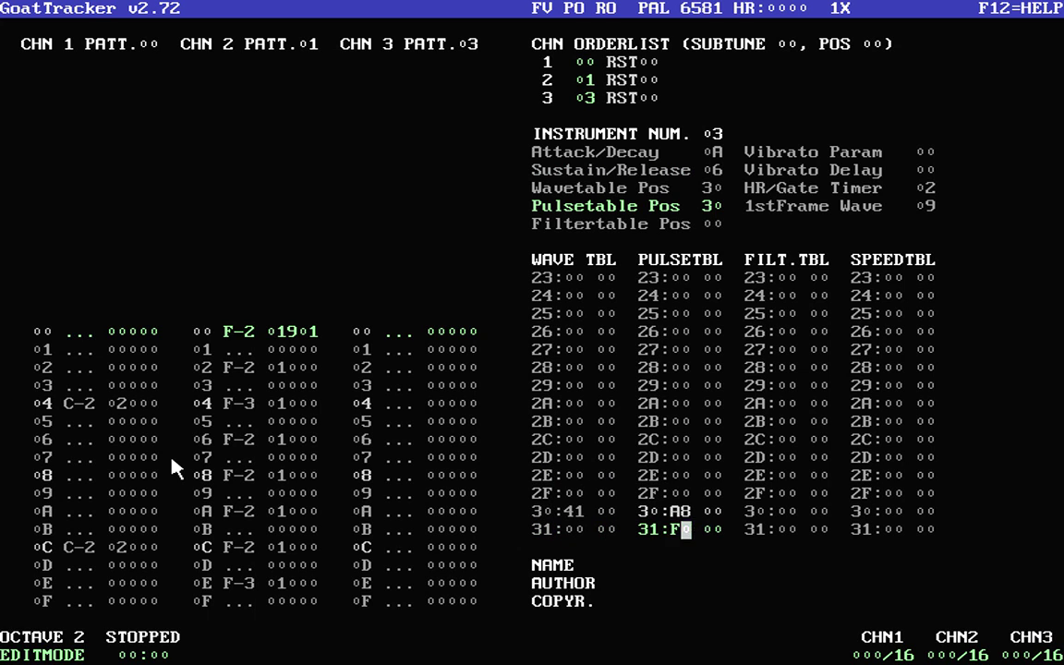
{"action": "key", "text": "Left"}
{"action": "key", "text": "Left"}
{"action": "key", "text": "Left"}
{"action": "key", "text": "Left"}
{"action": "key", "text": "Left"}
{"action": "key", "text": "Left"}
{"action": "type", "text": "FF"}
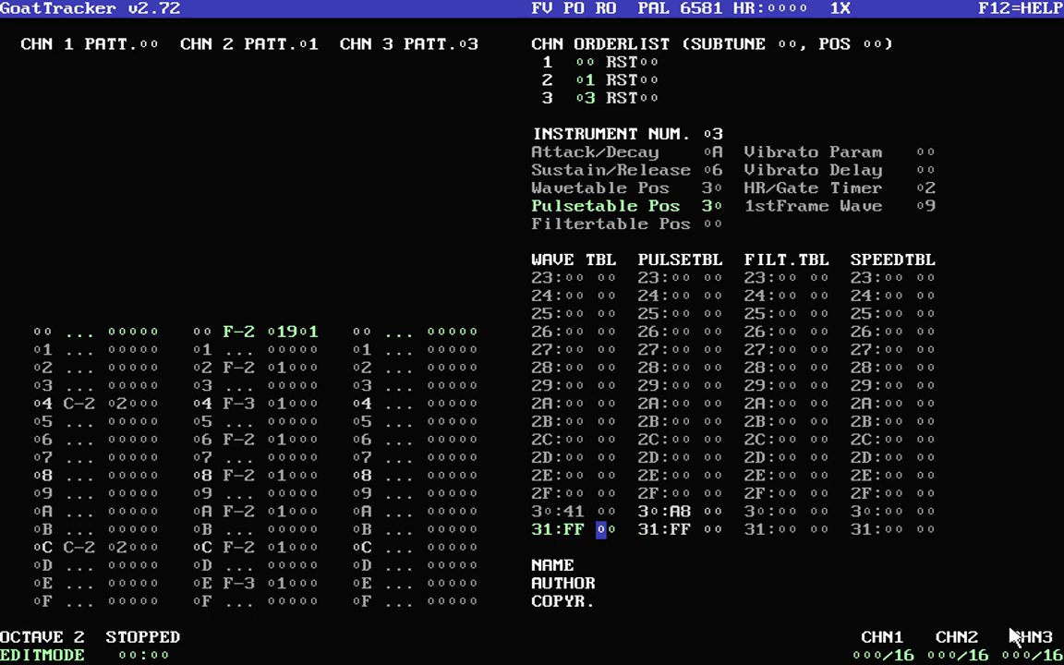
Step: Fill wave rows 31–32 with 41 and end with FF 30 to loop the wave
{"action": "key", "text": "Down"}
{"action": "key", "text": "Down"}
{"action": "key", "text": "Down"}
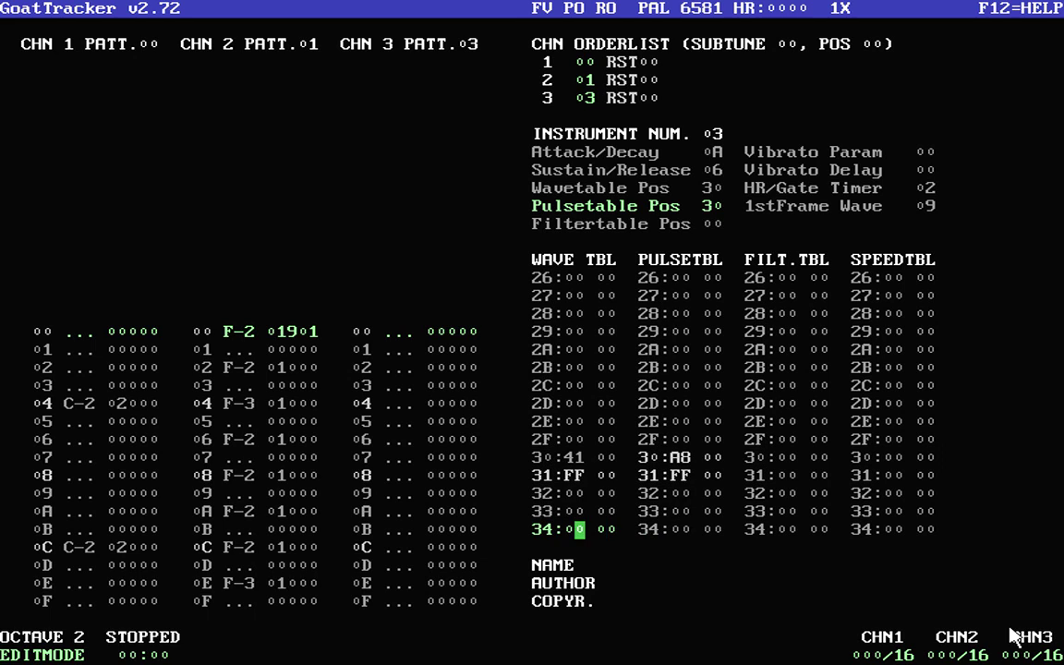
{"action": "key", "text": "Up"}
{"action": "key", "text": "Up"}
{"action": "key", "text": "Up"}
{"action": "key", "text": "Left"}
{"action": "type", "text": "414141"}
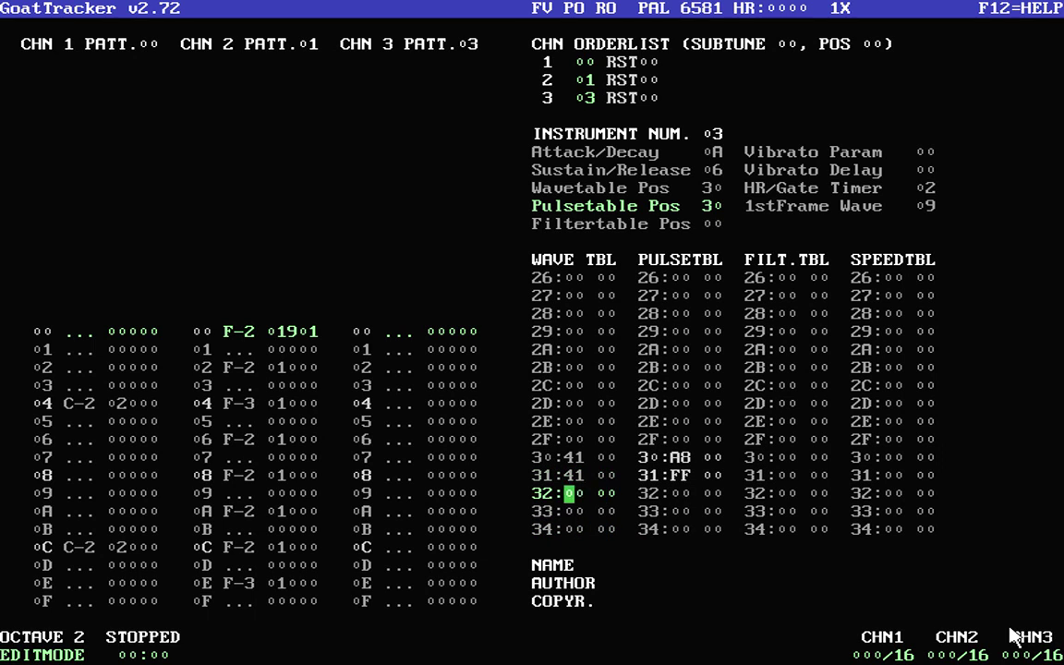
{"action": "key", "text": "Left"}
{"action": "key", "text": "Left"}
{"action": "type", "text": "FF3"}
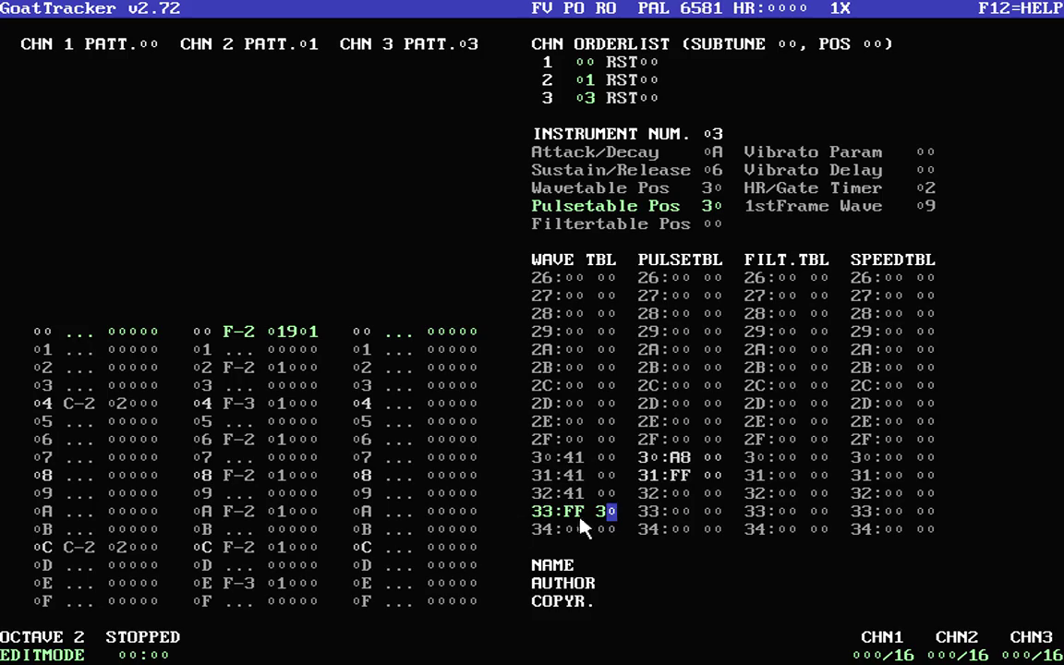
{"action": "key", "text": "F12"}
{"action": "scroll", "coordinate": [753, 476], "scroll_direction": "down", "scroll_amount": 20}
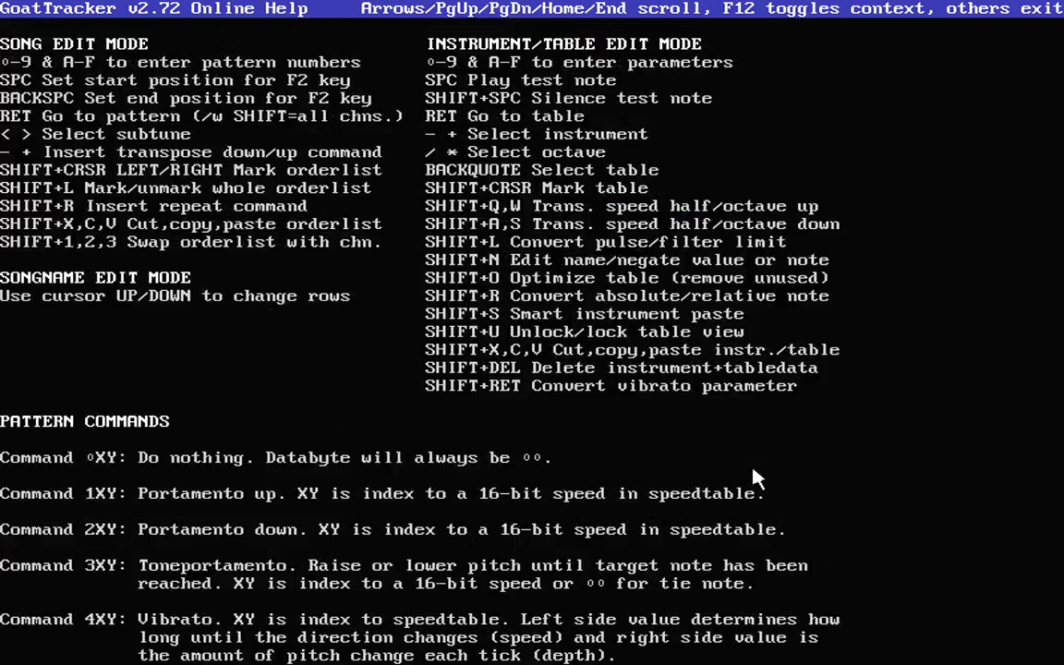
{"action": "scroll", "coordinate": [753, 476], "scroll_direction": "down", "scroll_amount": 20}
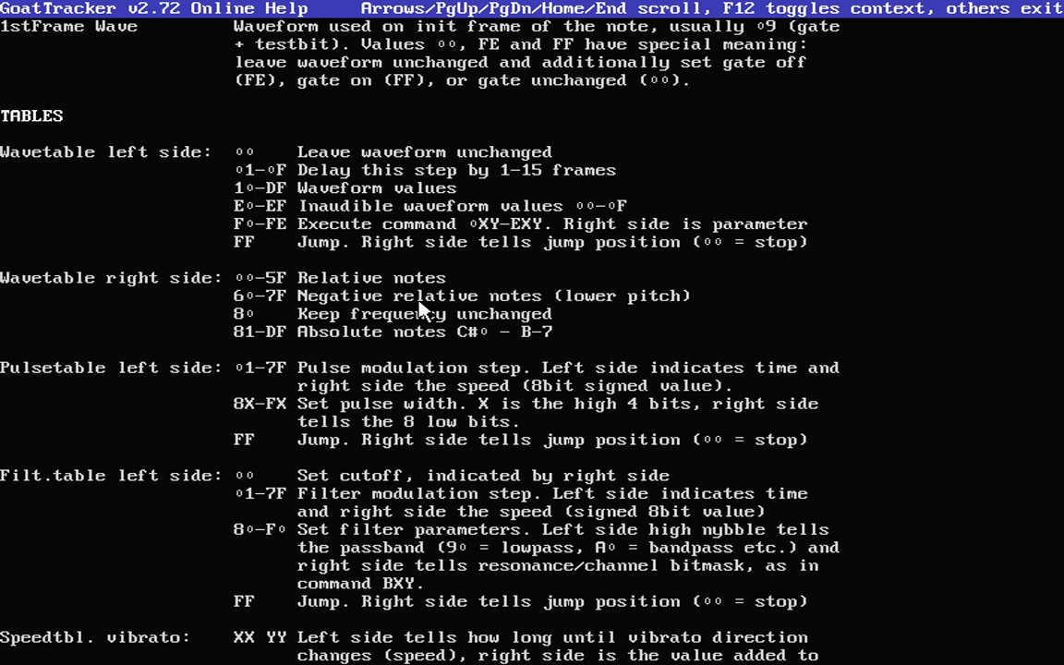
{"action": "key", "text": "Escape"}
{"action": "key", "text": "Up"}
{"action": "key", "text": "Up"}
Step: Enter wave-table values 0703, 04 and 0C0C across wave rows 31–33
{"action": "type", "text": "07"}
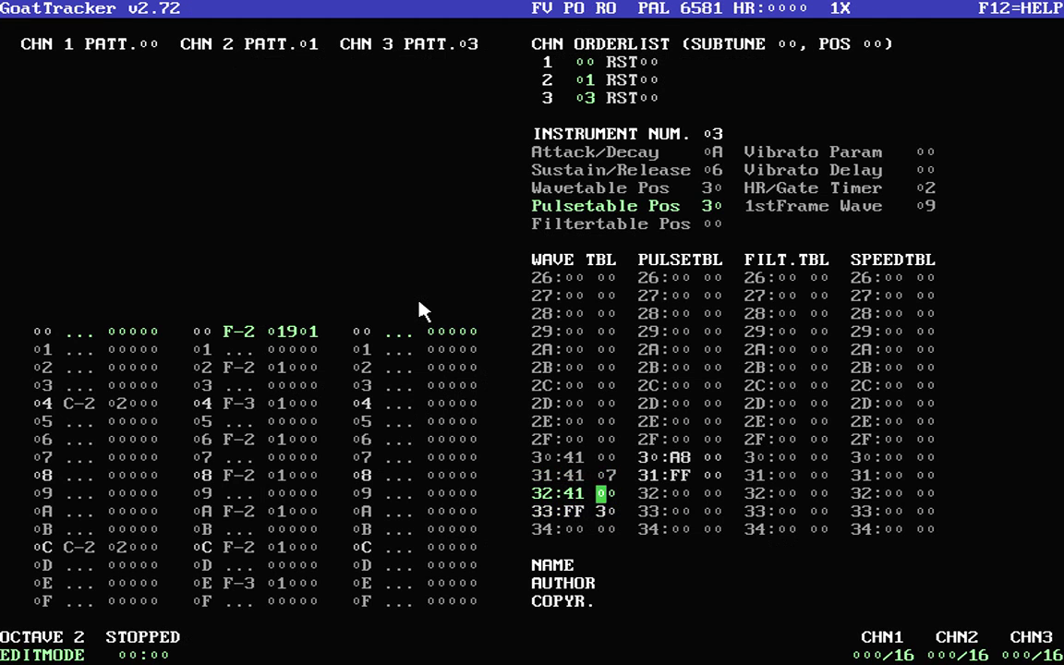
{"action": "type", "text": "03"}
{"action": "key", "text": "Left"}
{"action": "key", "text": "Left"}
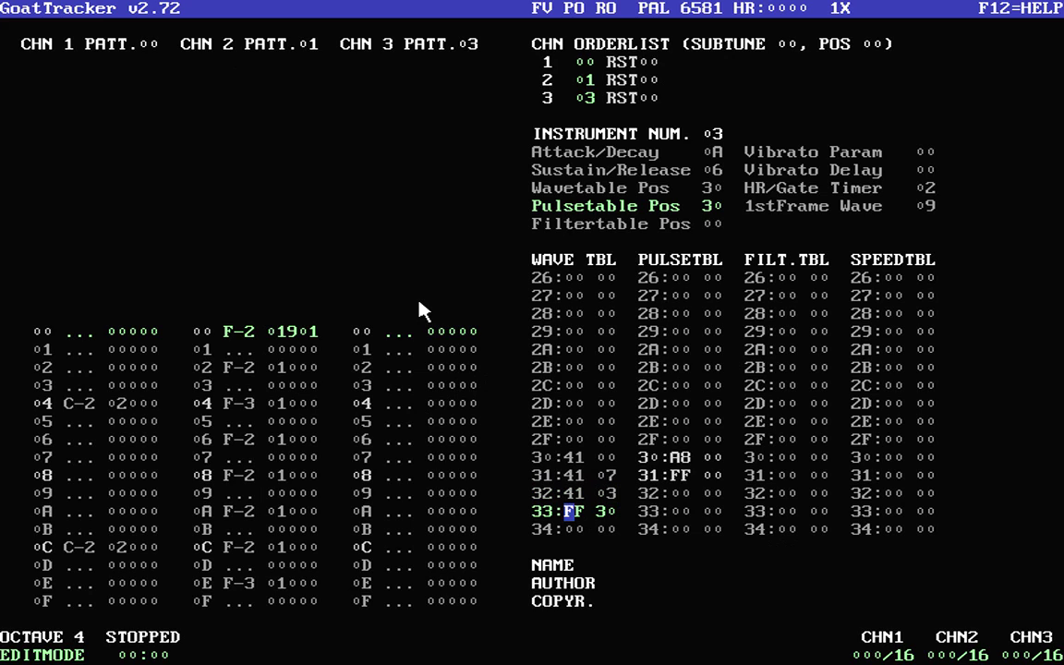
{"action": "key", "text": "Up"}
{"action": "key", "text": "Right"}
{"action": "key", "text": "Right"}
{"action": "type", "text": "04"}
{"action": "key", "text": "Right"}
{"action": "key", "text": "Right"}
{"action": "key", "text": "Up"}
{"action": "key", "text": "Up"}
{"action": "type", "text": "0C0C"}
Step: Set the right-hand wave values of rows 31 and 32 to 07 and 03
{"action": "key", "text": "Left"}
{"action": "key", "text": "Left"}
{"action": "key", "text": "Right"}
{"action": "key", "text": "Right"}
{"action": "key", "text": "Up"}
{"action": "key", "text": "Up"}
{"action": "type", "text": "07"}
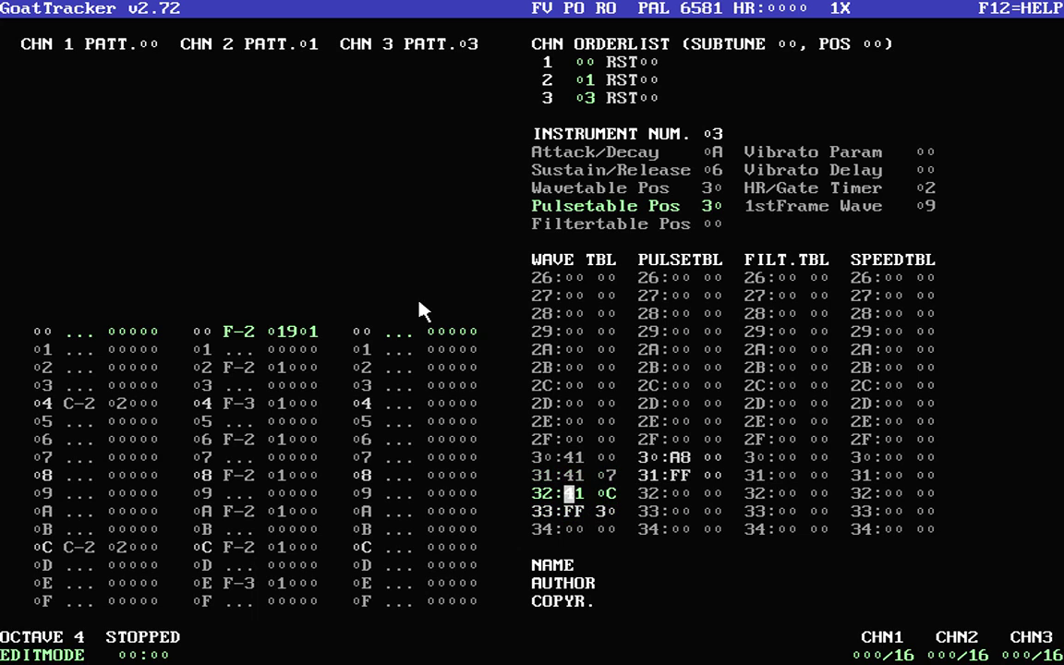
{"action": "key", "text": "Right"}
{"action": "key", "text": "Right"}
{"action": "type", "text": "03"}
{"action": "key", "text": "Up"}
{"action": "key", "text": "Right"}
{"action": "key", "text": "Right"}
Step: Set instrument 03's Sustain/Release high digit to 5 and move into channel 3's pattern
{"action": "key", "text": "shift+Tab"}
{"action": "key", "text": "Up"}
{"action": "key", "text": "Up"}
{"action": "type", "text": "5"}
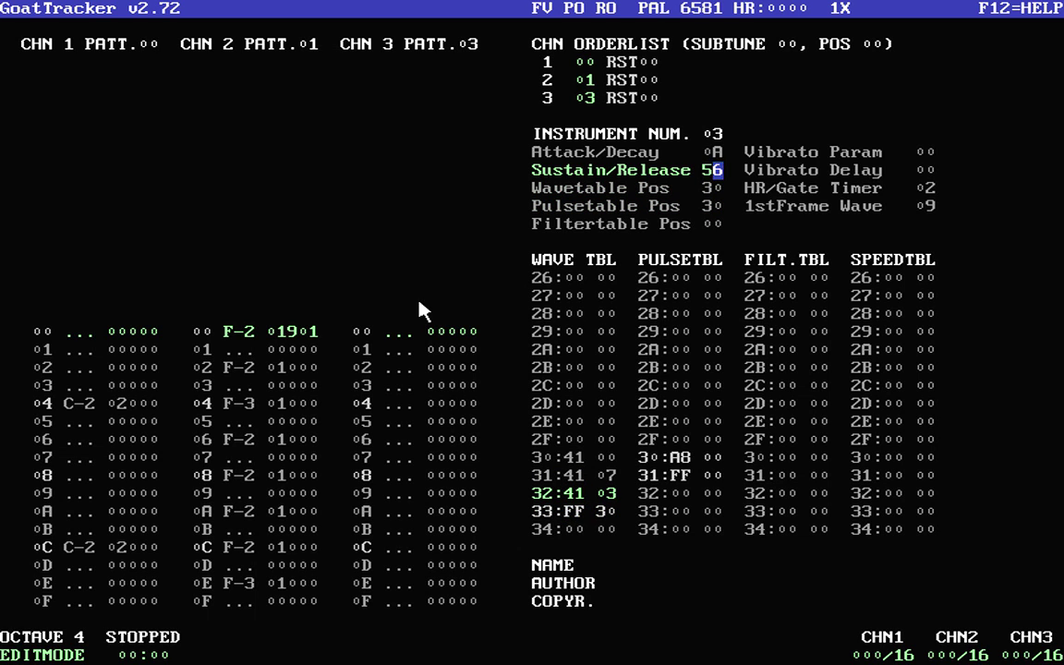
{"action": "key", "text": "Tab"}
{"action": "key", "text": "Tab"}
{"action": "key", "text": "Tab"}
Step: Enter F-4 at rows 00, 03 and 06 with key-offs at rows 04 and 08 in channel 3
{"action": "key", "text": "z"}
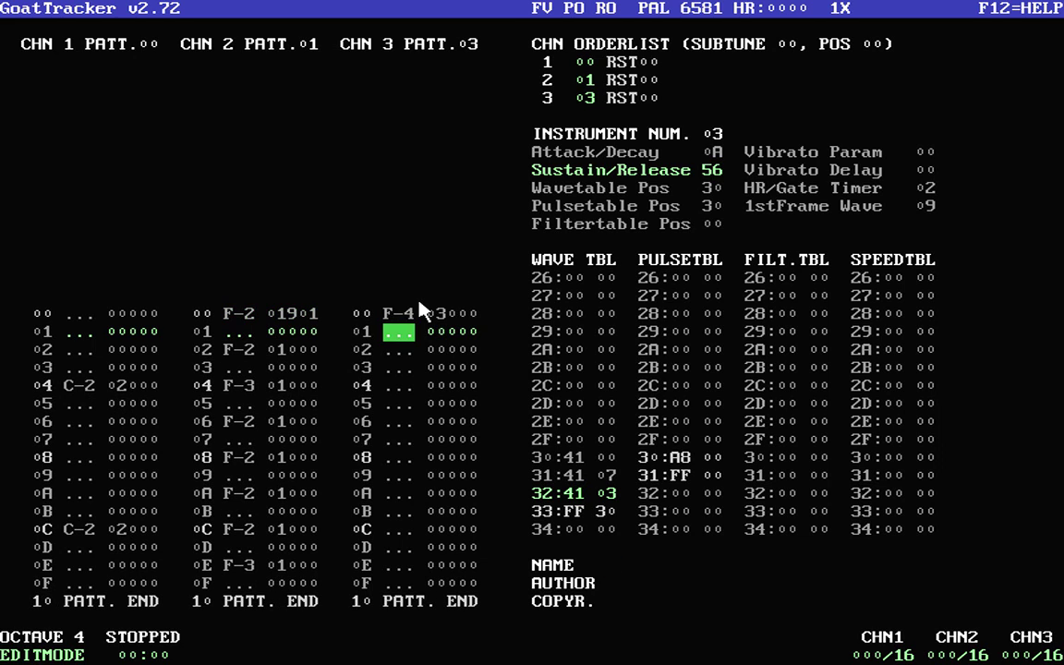
{"action": "key", "text": "Down"}
{"action": "key", "text": "Down"}
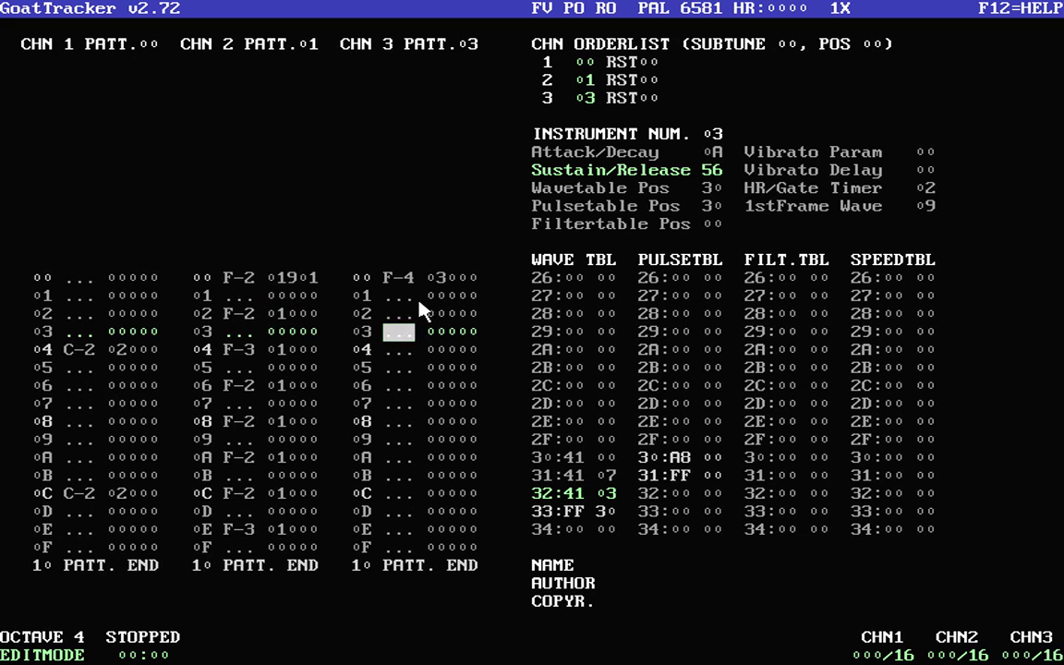
{"action": "key", "text": "v"}
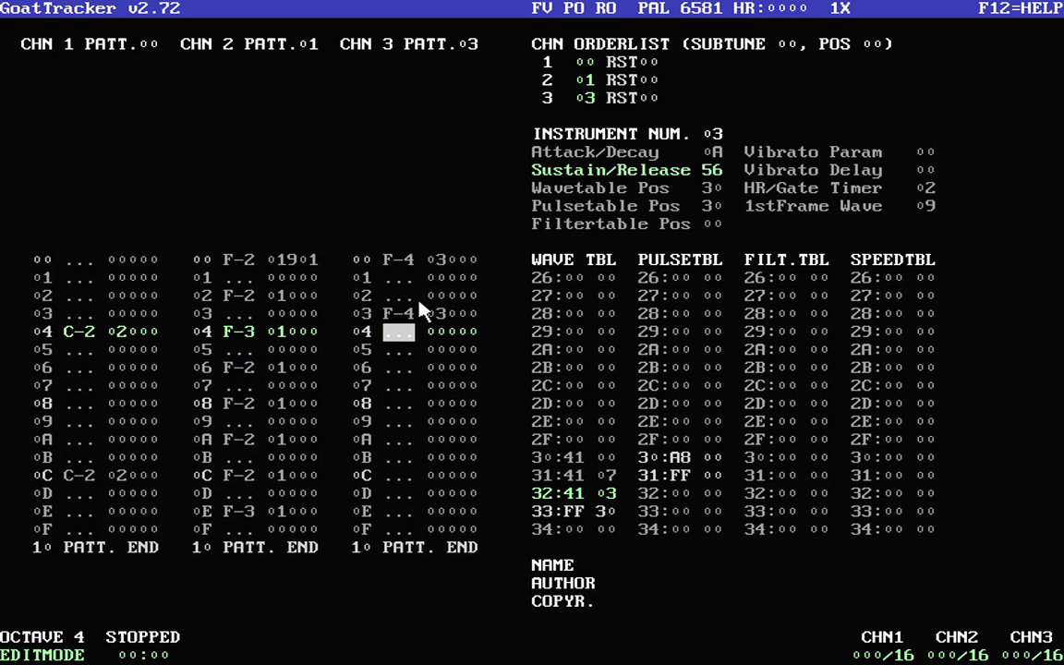
{"action": "key", "text": "a"}
{"action": "key", "text": "Down"}
{"action": "key", "text": "v"}
{"action": "key", "text": "Down"}
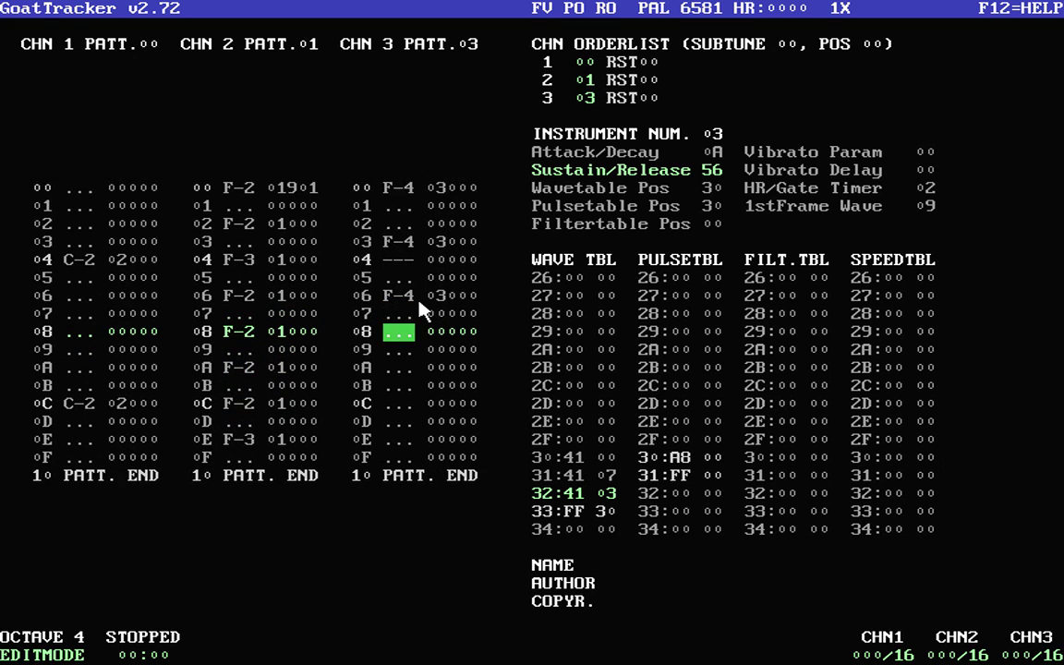
{"action": "key", "text": "a"}
Step: Add F-4 at rows 09, 0C and 0F with key-offs at 0A and 0E, then play the song
{"action": "key", "text": "v"}
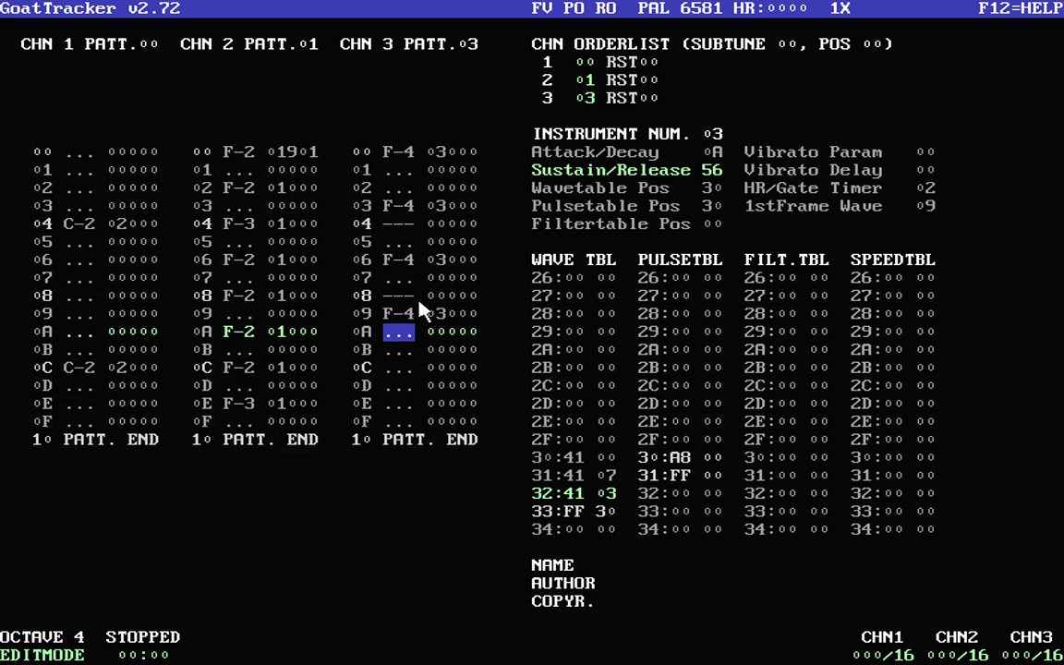
{"action": "key", "text": "a"}
{"action": "key", "text": "Down"}
{"action": "key", "text": "v"}
{"action": "key", "text": "Down"}
{"action": "key", "text": "Down"}
{"action": "key", "text": "Down"}
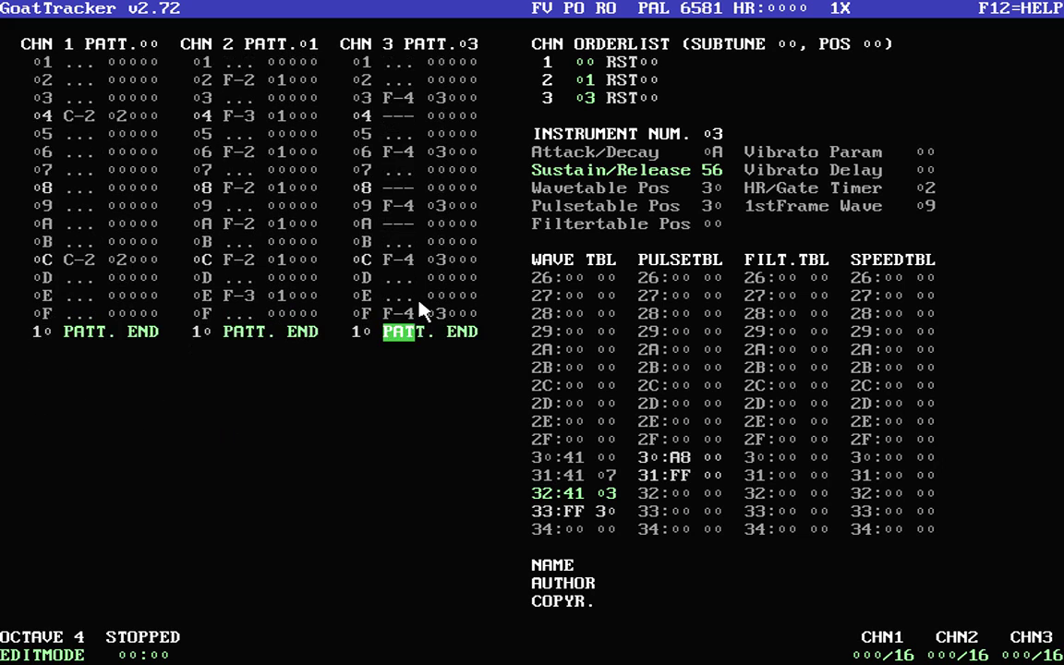
{"action": "key", "text": "Up"}
{"action": "key", "text": "Up"}
{"action": "key", "text": "a"}
{"action": "key", "text": "Up"}
{"action": "key", "text": "Up"}
{"action": "key", "text": "Up"}
{"action": "key", "text": "Up"}
{"action": "key", "text": "Up"}
{"action": "key", "text": "Up"}
{"action": "key", "text": "Up"}
{"action": "key", "text": "Up"}
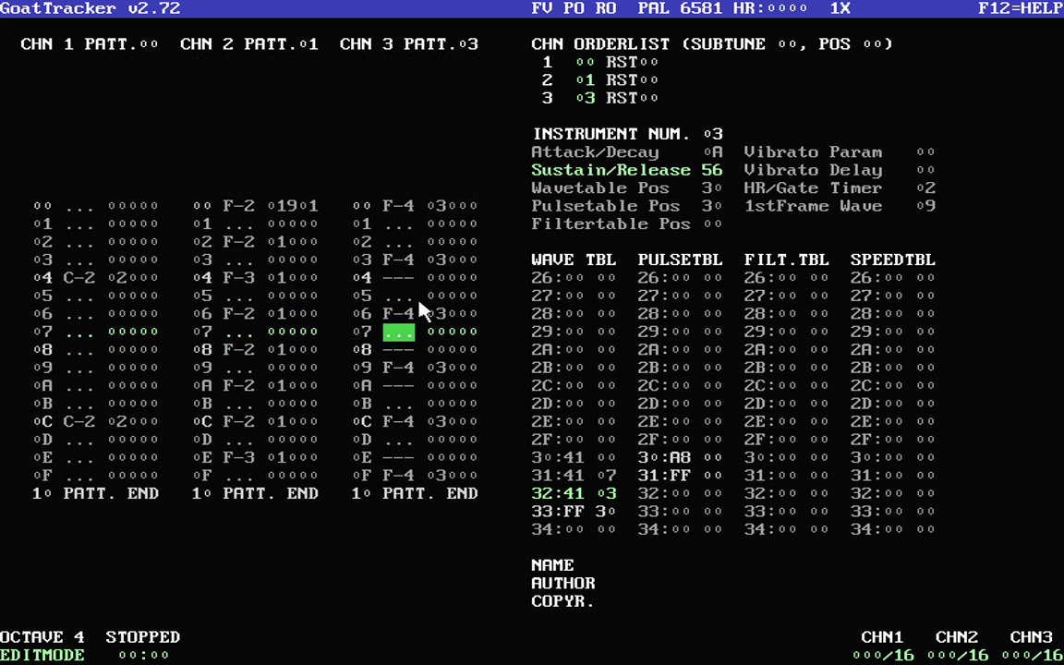
{"action": "key", "text": "F1"}
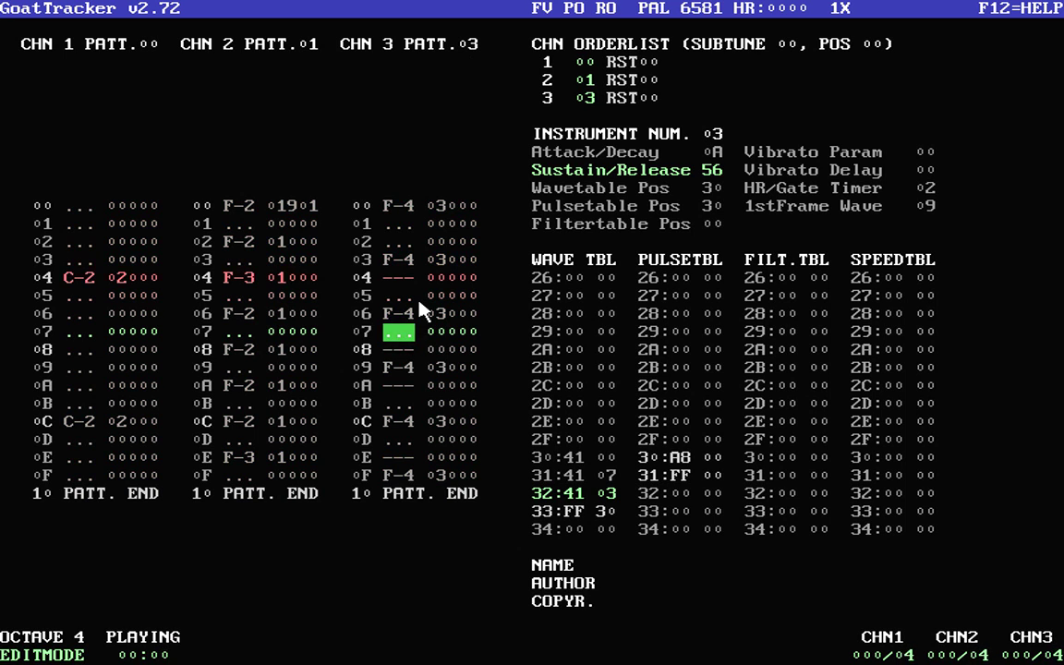
Step: Stop playback and set instrument 03's Sustain/Release to 56
{"action": "key", "text": "F4"}
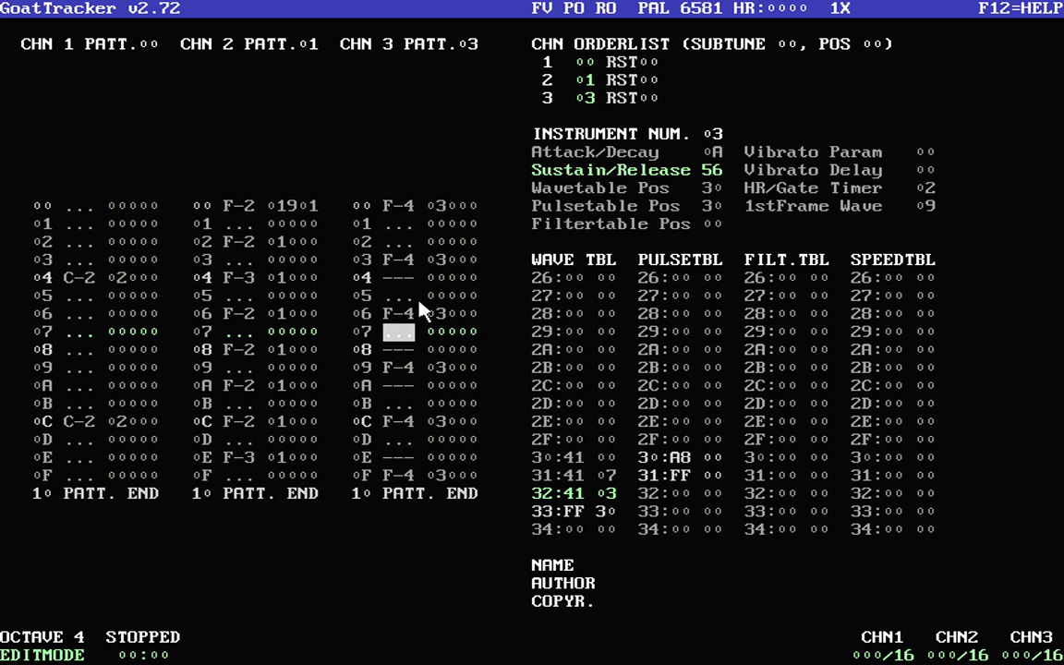
{"action": "key", "text": "F7"}
{"action": "type", "text": "6"}
{"action": "key", "text": "Right"}
Step: Check instrument 03's HR/Gate Timer, vibrato and 1stFrame Wave values, then bring up the F12 help
{"action": "key", "text": "Down"}
{"action": "key", "text": "Up"}
{"action": "key", "text": "Up"}
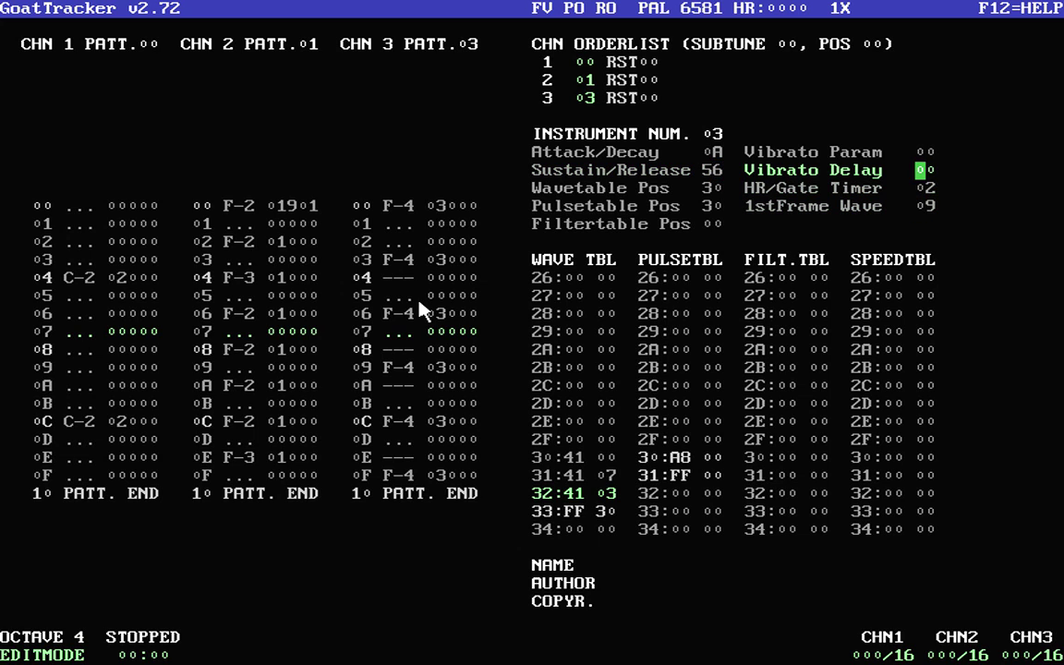
{"action": "key", "text": "Up"}
{"action": "key", "text": "Down"}
{"action": "key", "text": "Down"}
{"action": "key", "text": "Down"}
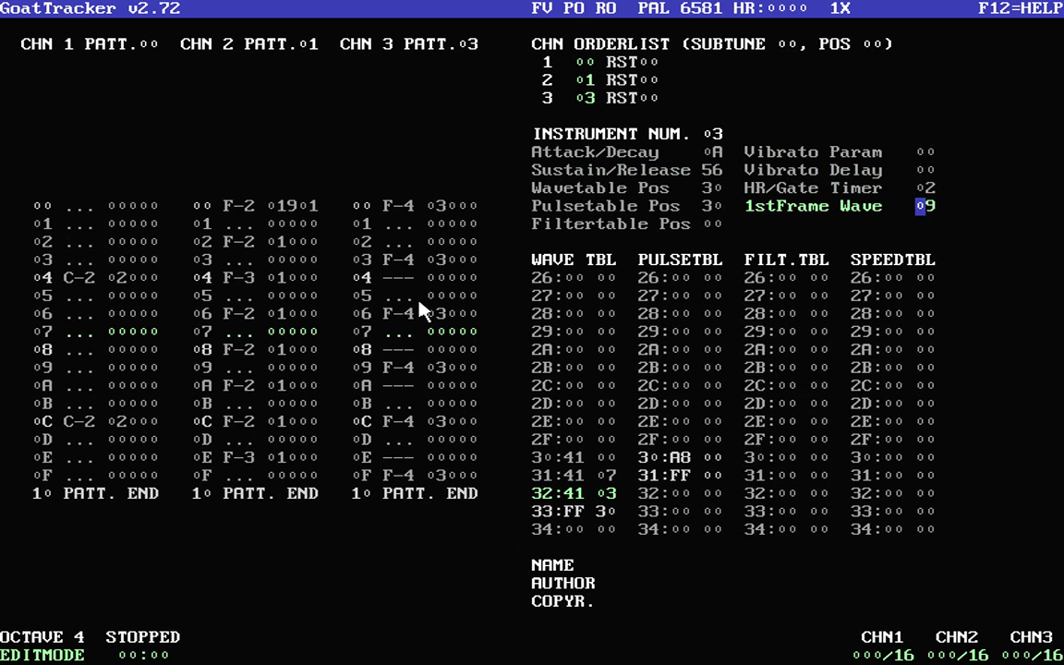
{"action": "key", "text": "Up"}
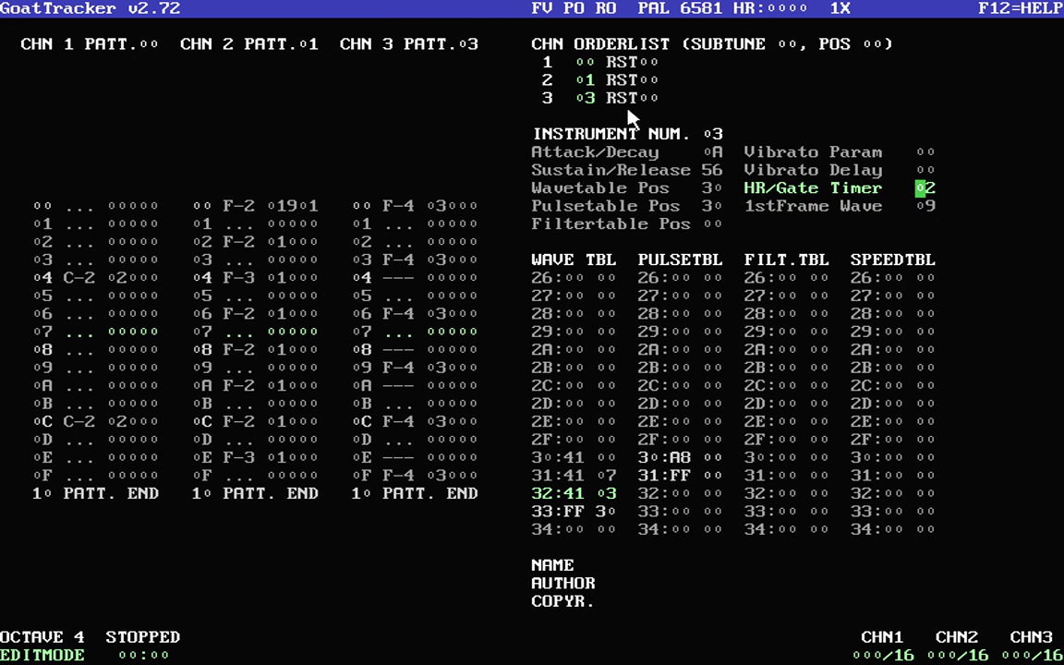
{"action": "key", "text": "Tab"}
{"action": "key", "text": "Tab"}
{"action": "key", "text": "Tab"}
{"action": "key", "text": "Tab"}
{"action": "key", "text": "F12"}
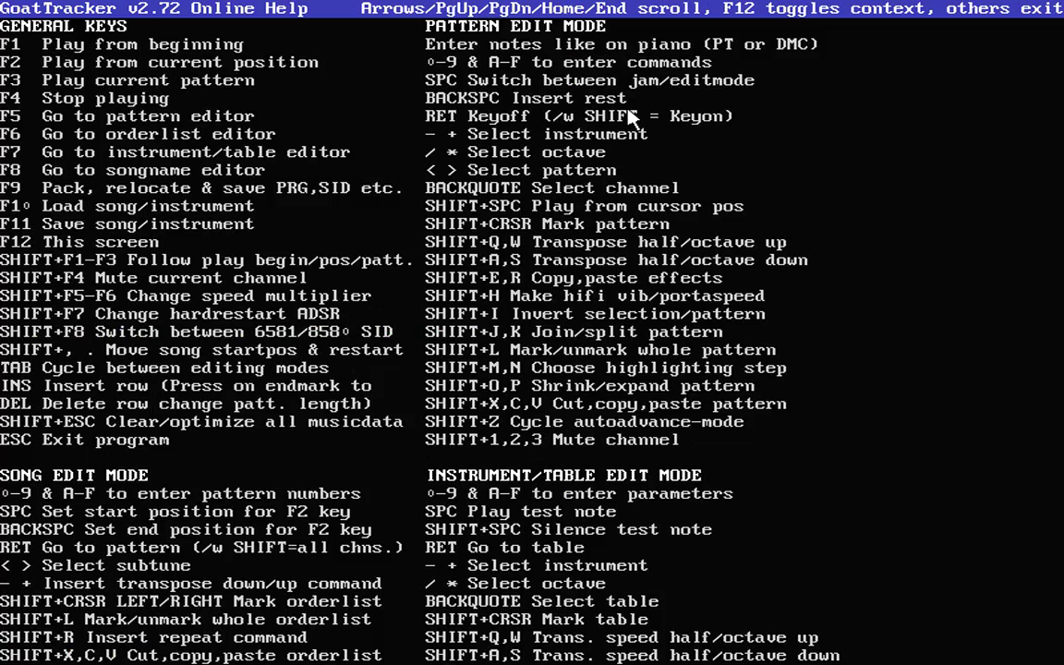
Step: Read the help's pattern command and instrument/table notes, then close it
{"action": "key", "text": "Down"}
{"action": "key", "text": "Down"}
{"action": "key", "text": "Down"}
{"action": "key", "text": "Down"}
{"action": "key", "text": "Down"}
{"action": "key", "text": "Down"}
{"action": "key", "text": "Down"}
{"action": "key", "text": "Down"}
{"action": "key", "text": "Down"}
{"action": "key", "text": "Down"}
{"action": "key", "text": "Down"}
{"action": "key", "text": "Down"}
{"action": "key", "text": "Down"}
{"action": "key", "text": "Down"}
{"action": "key", "text": "Down"}
{"action": "key", "text": "Down"}
{"action": "key", "text": "Down"}
{"action": "key", "text": "Down"}
{"action": "key", "text": "Down"}
{"action": "key", "text": "Down"}
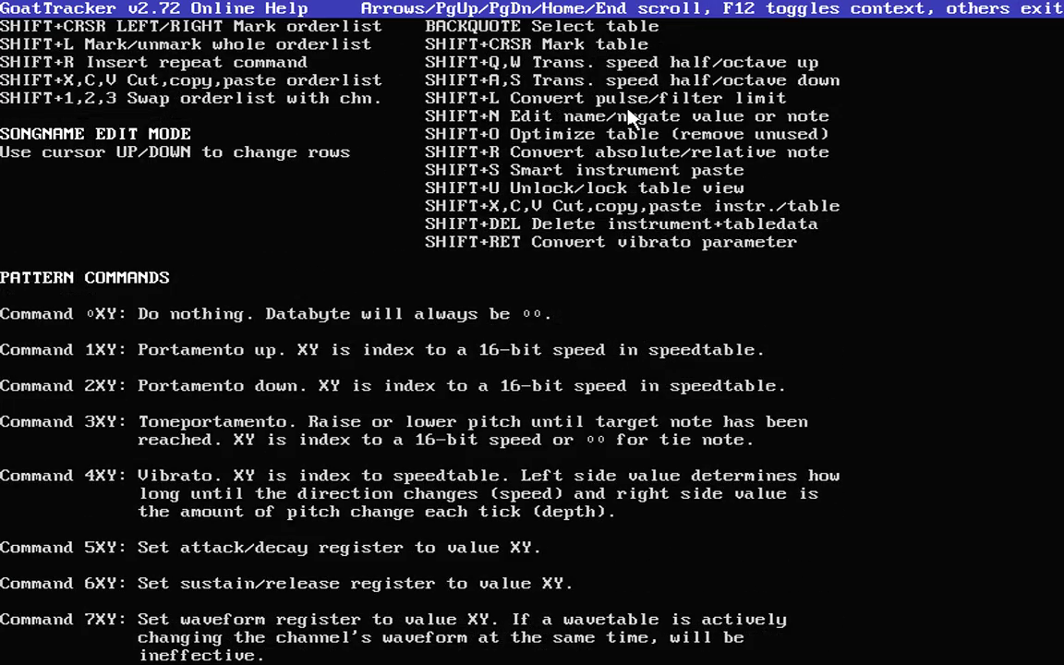
{"action": "key", "text": "Down"}
{"action": "key", "text": "Down"}
{"action": "key", "text": "Down"}
{"action": "key", "text": "Down"}
{"action": "key", "text": "Down"}
{"action": "key", "text": "Down"}
{"action": "key", "text": "Down"}
{"action": "key", "text": "Down"}
{"action": "key", "text": "Down"}
{"action": "key", "text": "Down"}
{"action": "key", "text": "Down"}
{"action": "key", "text": "Down"}
{"action": "key", "text": "Down"}
{"action": "key", "text": "Down"}
{"action": "key", "text": "Down"}
{"action": "key", "text": "Down"}
{"action": "key", "text": "Down"}
{"action": "key", "text": "Down"}
{"action": "key", "text": "Down"}
{"action": "key", "text": "Down"}
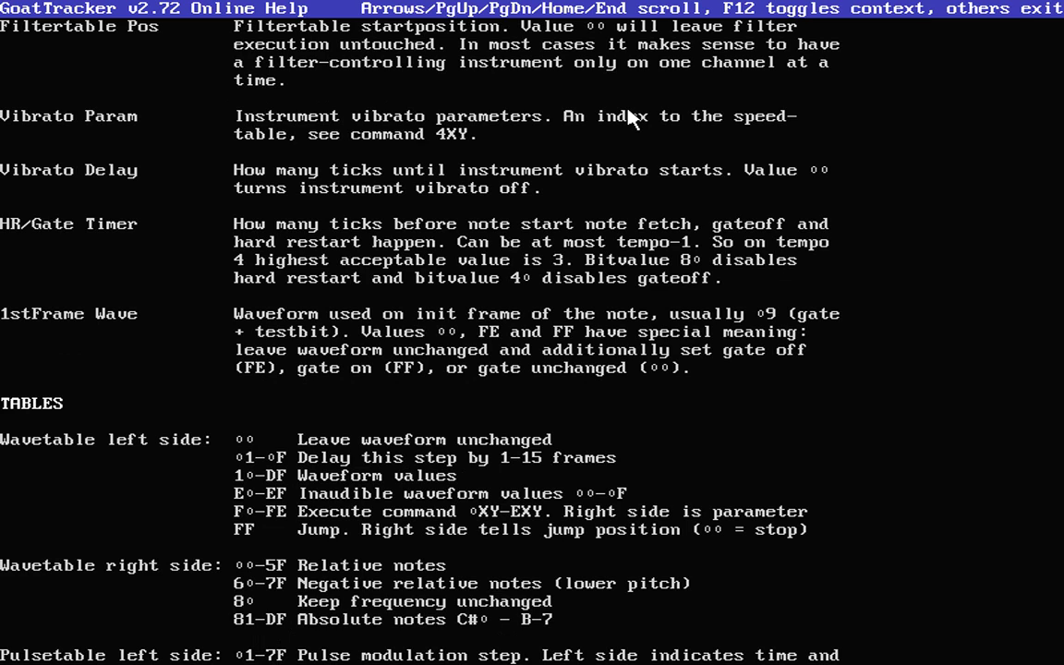
{"action": "key", "text": "Escape"}
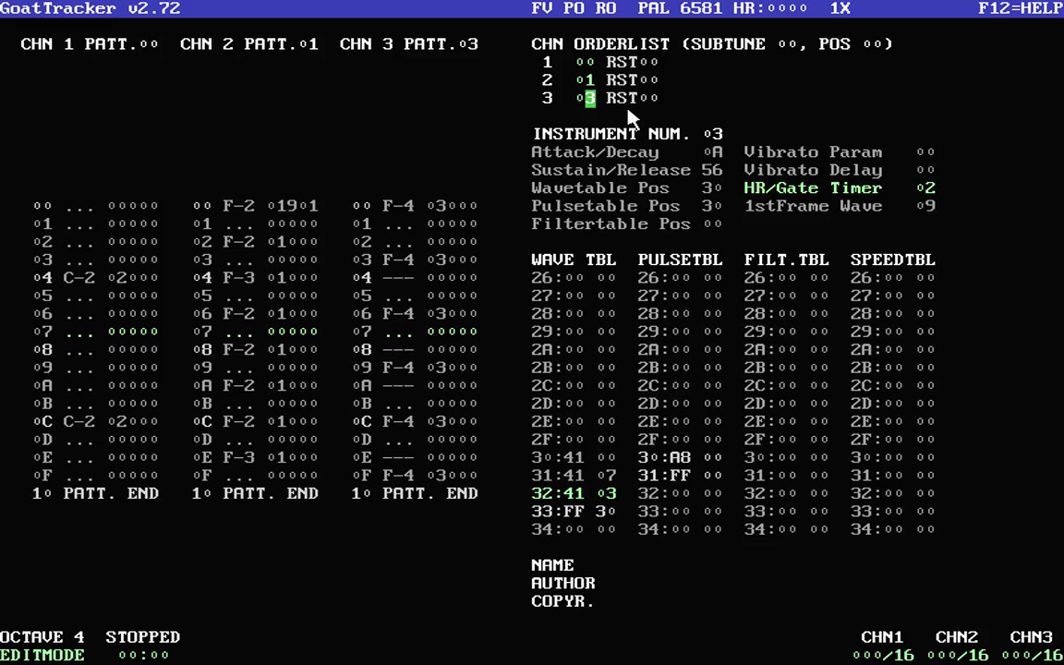
Step: Reopen the F12 help, scroll down and back up through it, and exit with Esc
{"action": "key", "text": "F12"}
{"action": "scroll", "coordinate": [631, 115], "scroll_direction": "down", "scroll_amount": 15}
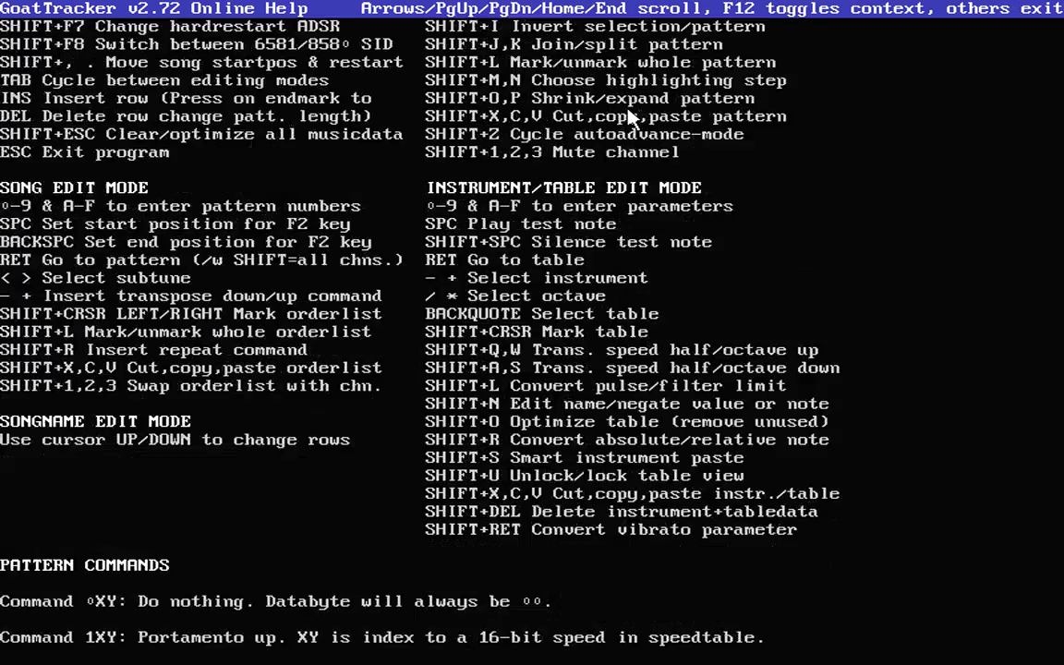
{"action": "scroll", "coordinate": [631, 115], "scroll_direction": "down", "scroll_amount": 20}
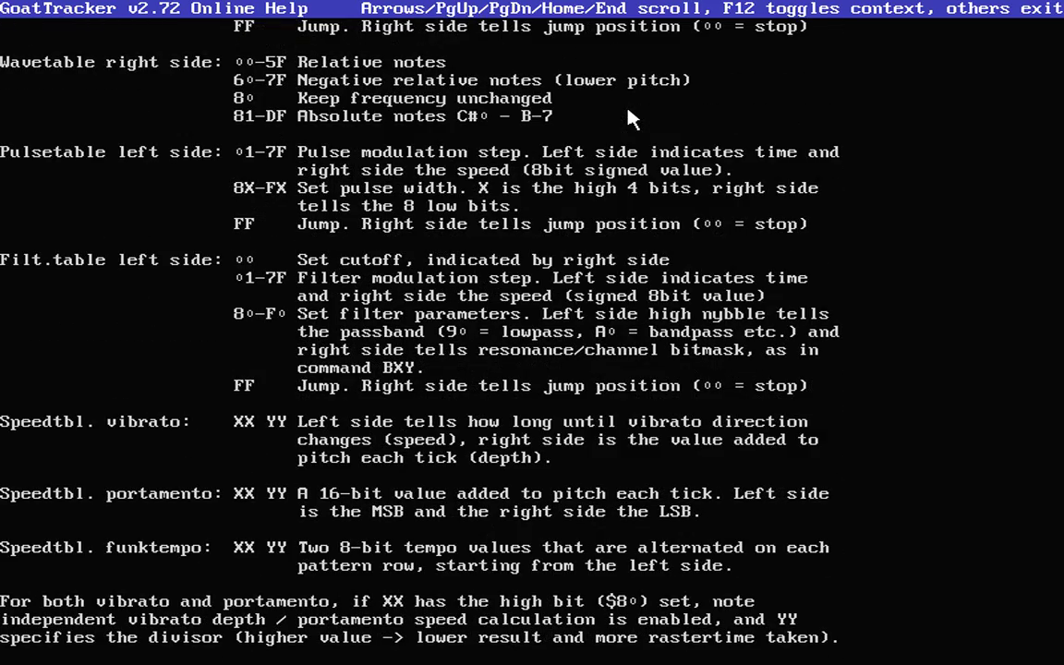
{"action": "scroll", "coordinate": [630, 116], "scroll_direction": "up", "scroll_amount": 20}
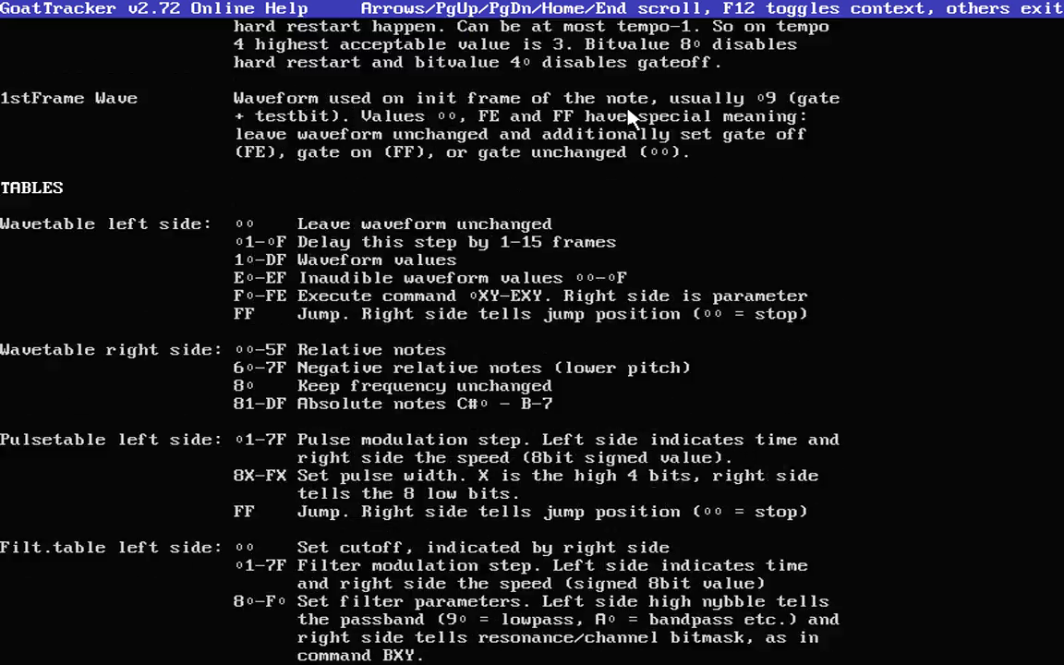
{"action": "scroll", "coordinate": [631, 116], "scroll_direction": "up", "scroll_amount": 20}
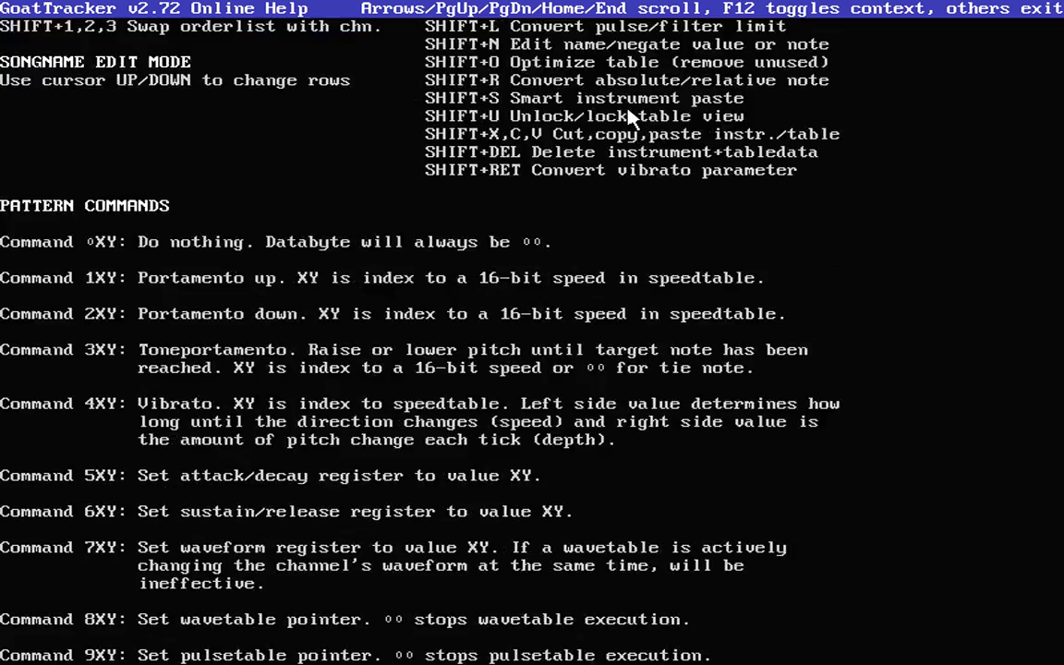
{"action": "key", "text": "Escape"}
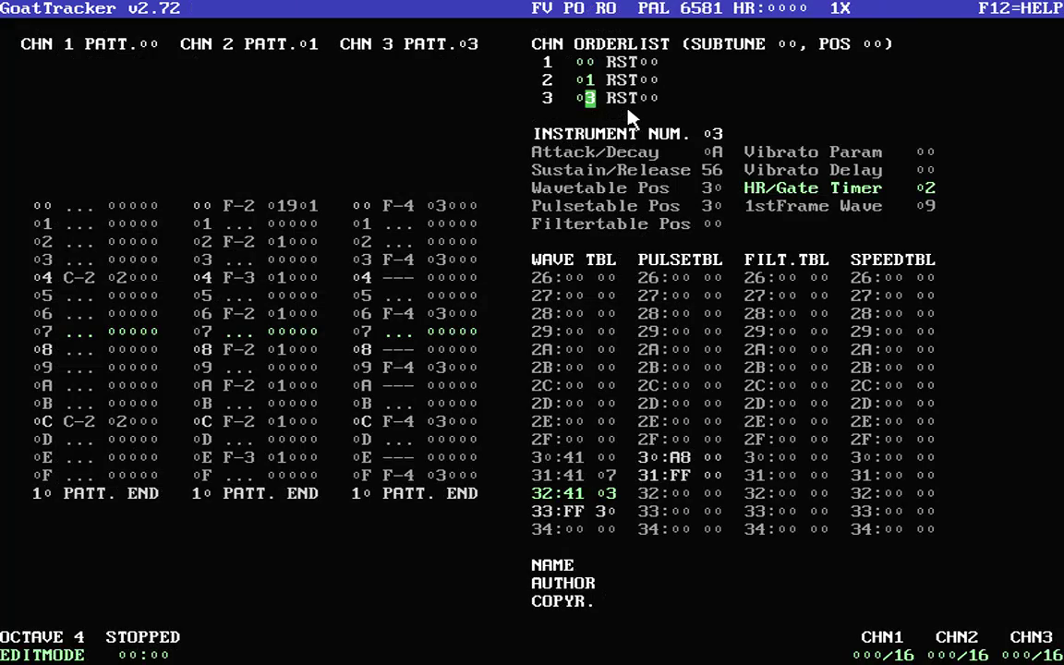
Step: Insert extra entries into all three channel orderlists and delete the surplus ones
{"action": "key", "text": "Up"}
{"action": "key", "text": "Up"}
{"action": "key", "text": "Insert"}
{"action": "key", "text": "Insert"}
{"action": "key", "text": "Insert"}
{"action": "key", "text": "Insert"}
{"action": "key", "text": "Down"}
{"action": "key", "text": "Insert"}
{"action": "key", "text": "Insert"}
{"action": "key", "text": "Insert"}
{"action": "key", "text": "Insert"}
{"action": "key", "text": "Insert"}
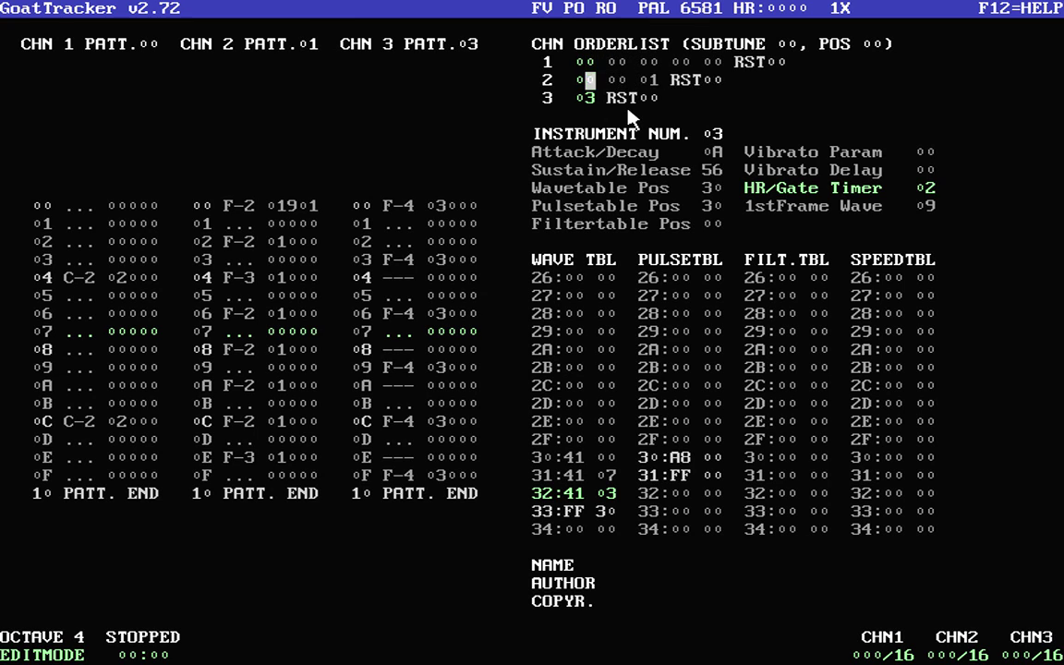
{"action": "key", "text": "Down"}
{"action": "key", "text": "Insert"}
{"action": "key", "text": "Insert"}
{"action": "key", "text": "Insert"}
{"action": "key", "text": "Insert"}
{"action": "key", "text": "Insert"}
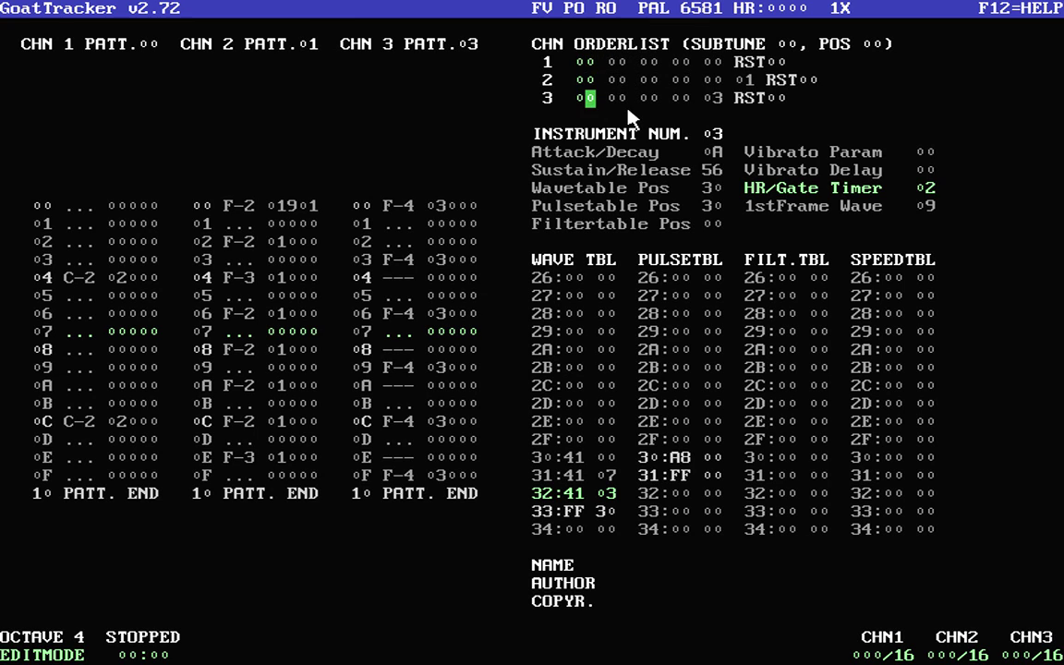
{"action": "key", "text": "Right"}
{"action": "key", "text": "Delete"}
{"action": "key", "text": "Down"}
{"action": "key", "text": "Delete"}
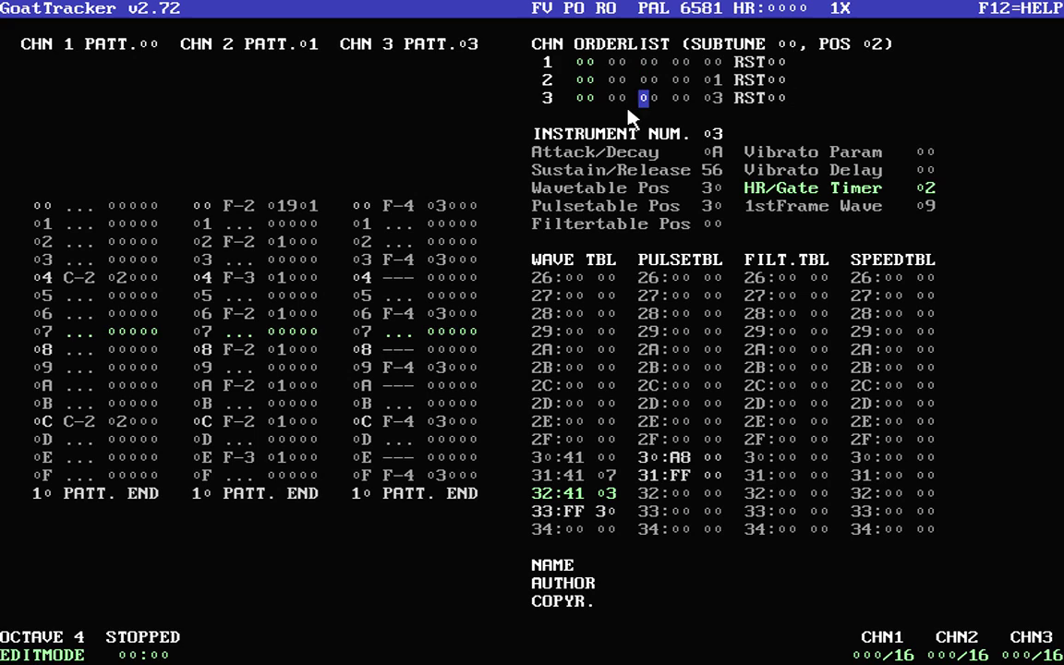
Step: Fill channel 2's orderlist with 01 01 01 01 and channel 3's with 03 03 03
{"action": "key", "text": "Left"}
{"action": "type", "text": "01010101"}
{"action": "key", "text": "Left"}
{"action": "key", "text": "Down"}
{"action": "key", "text": "Left"}
{"action": "key", "text": "Left"}
{"action": "key", "text": "Left"}
{"action": "type", "text": "03 03 03"}
{"action": "key", "text": "Delete"}
Step: Trim channel 2's extra 01 entries, insert one at its start, and move to channel 3's fourth slot
{"action": "key", "text": "Up"}
{"action": "key", "text": "Delete"}
{"action": "key", "text": "Delete"}
{"action": "key", "text": "Home"}
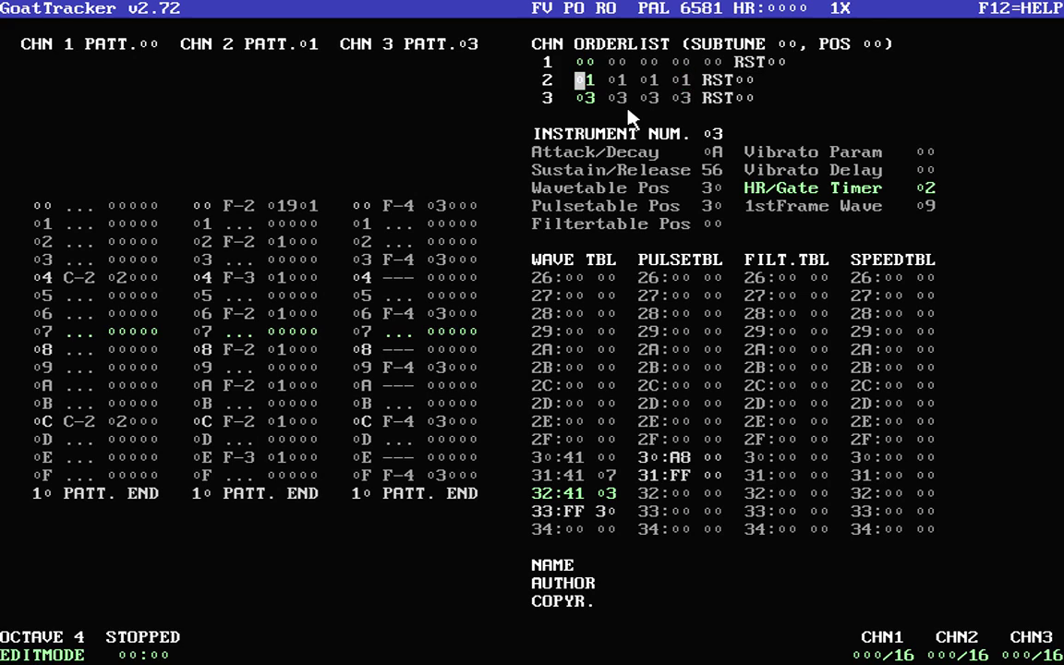
{"action": "key", "text": "Insert"}
{"action": "key", "text": "Up"}
{"action": "key", "text": "Right"}
{"action": "key", "text": "Right"}
{"action": "key", "text": "Down"}
{"action": "key", "text": "Right"}
{"action": "key", "text": "Down"}
{"action": "key", "text": "Left"}
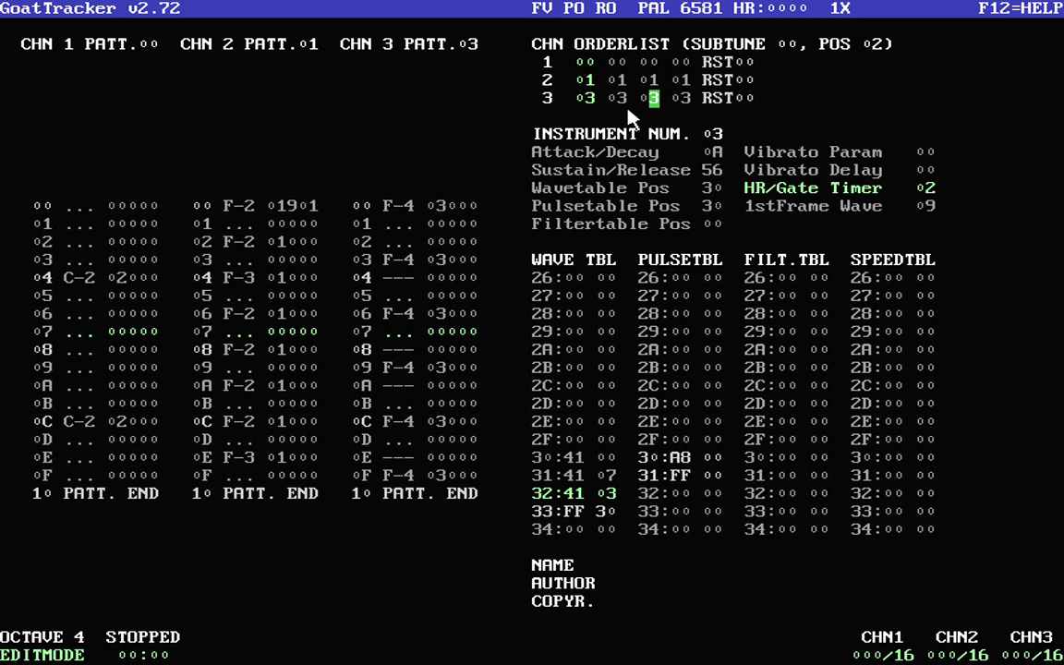
{"action": "key", "text": "Right"}
Step: Set channel 3's last orderlist slots to pattern 02 and open pattern 02 for editing
{"action": "type", "text": "02"}
{"action": "key", "text": "Left"}
{"action": "key", "text": "Left"}
{"action": "type", "text": "02"}
{"action": "key", "text": "Return"}
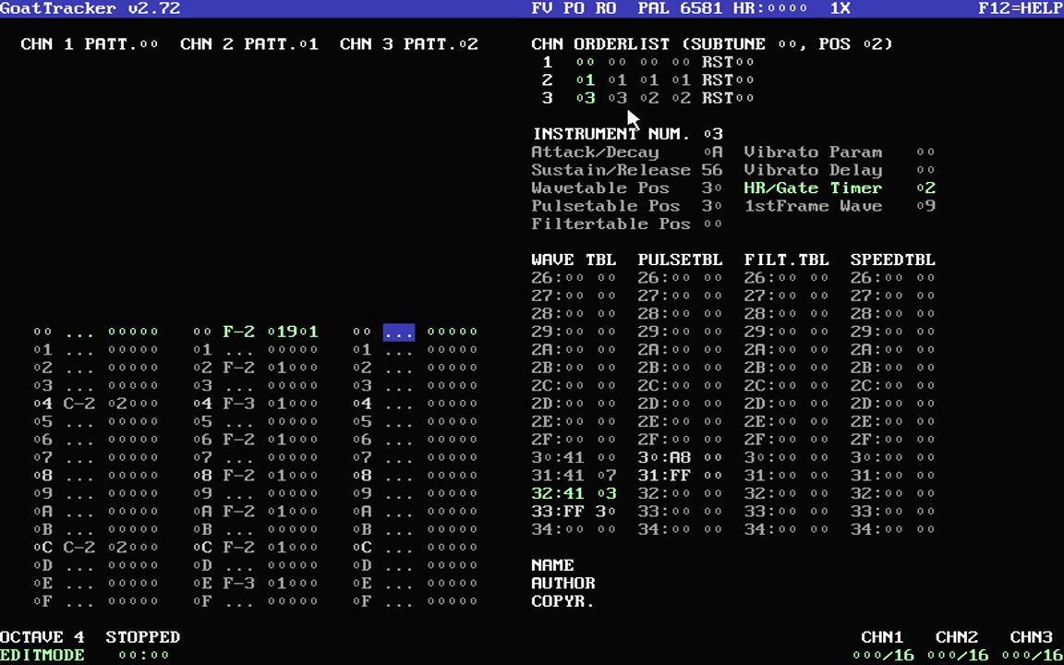
Step: Enter D#4 notes on instrument 03 on every even row from 00 to 0E
{"action": "key", "text": "b"}
{"action": "key", "text": "Up"}
{"action": "key", "text": "c"}
{"action": "key", "text": "Up"}
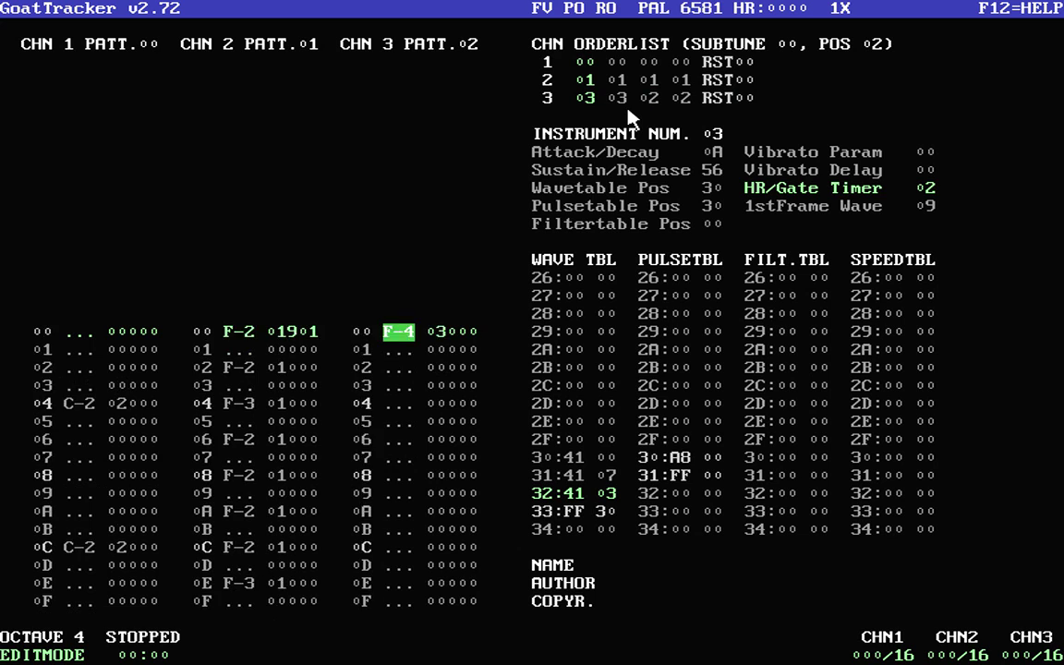
{"action": "key", "text": "c"}
{"action": "key", "text": "Down"}
{"action": "key", "text": "d"}
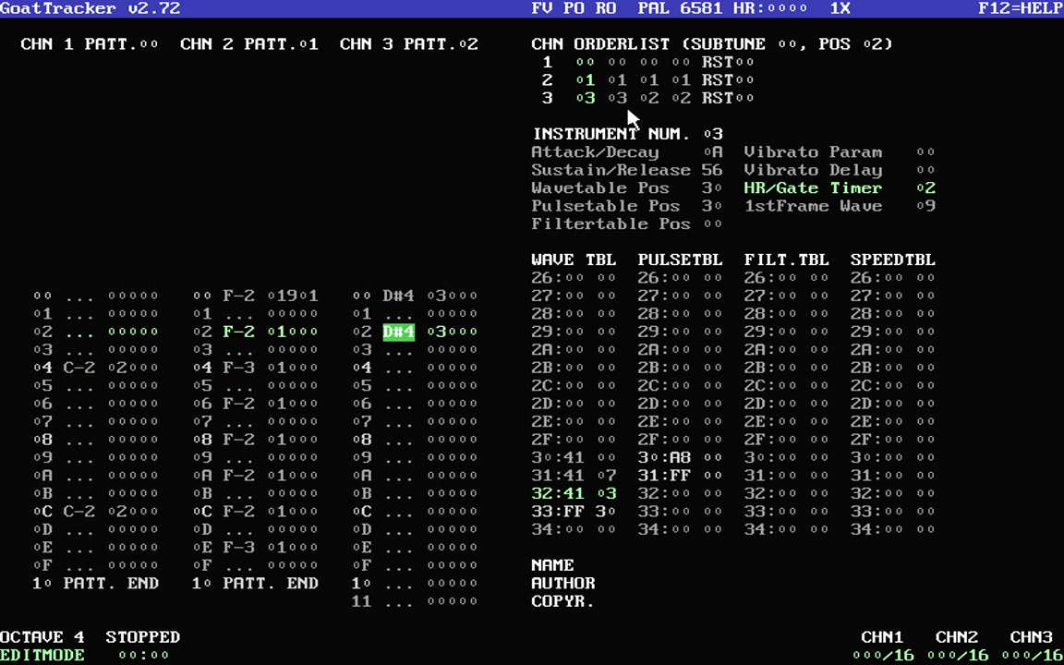
{"action": "key", "text": "Down"}
{"action": "key", "text": "d"}
{"action": "key", "text": "Down"}
{"action": "key", "text": "d"}
{"action": "key", "text": "Down"}
{"action": "key", "text": "d"}
{"action": "key", "text": "Down"}
{"action": "key", "text": "d"}
{"action": "key", "text": "Down"}
{"action": "key", "text": "d"}
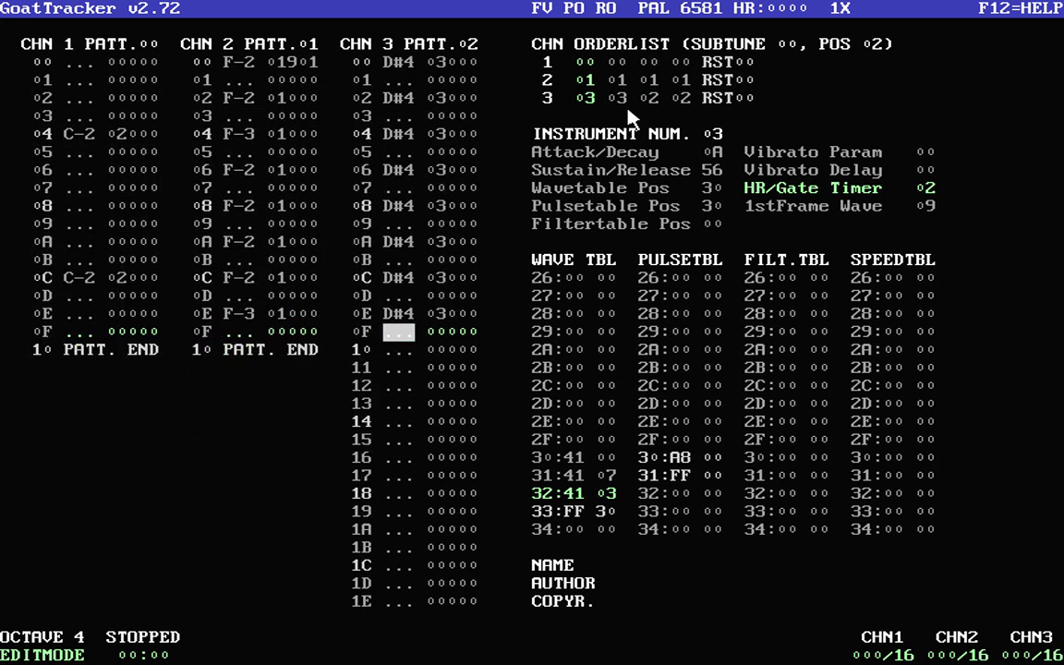
{"action": "key", "text": "Down"}
{"action": "key", "text": "d"}
{"action": "key", "text": "Down"}
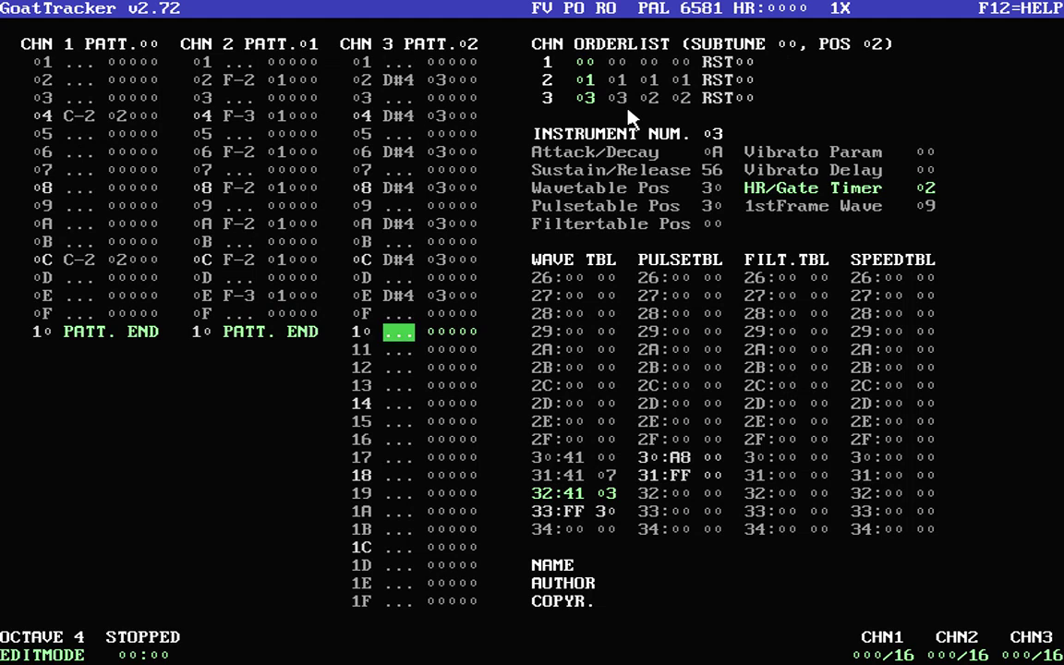
Step: Cut pattern 02 to 16 rows at row 10 and play the song from the start
{"action": "key", "text": "Down"}
{"action": "key", "text": "Down"}
{"action": "key", "text": "Down"}
{"action": "key", "text": "Down"}
{"action": "key", "text": "Down"}
{"action": "key", "text": "Down"}
{"action": "key", "text": "Down"}
{"action": "key", "text": "Down"}
{"action": "key", "text": "Down"}
{"action": "key", "text": "Down"}
{"action": "key", "text": "Down"}
{"action": "key", "text": "Down"}
{"action": "key", "text": "Down"}
{"action": "key", "text": "Down"}
{"action": "key", "text": "Down"}
{"action": "key", "text": "Down"}
{"action": "key", "text": "Down"}
{"action": "key", "text": "Down"}
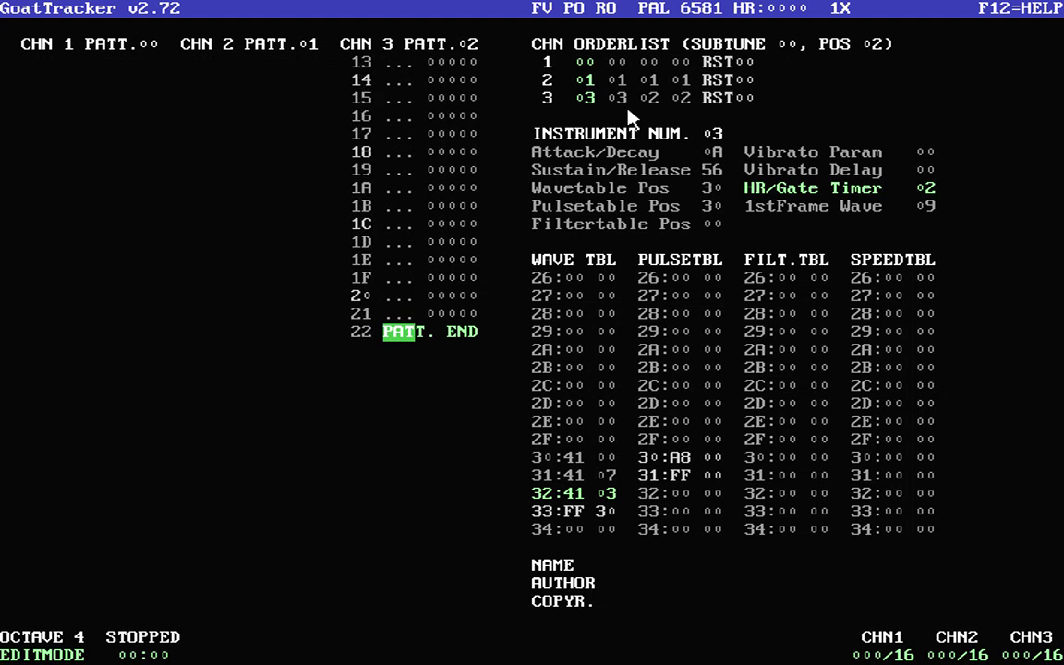
{"action": "key", "text": "Delete"}
{"action": "key", "text": "Delete"}
{"action": "key", "text": "Delete"}
{"action": "key", "text": "Delete"}
{"action": "key", "text": "Delete"}
{"action": "key", "text": "Delete"}
{"action": "key", "text": "Delete"}
{"action": "key", "text": "Delete"}
{"action": "key", "text": "Delete"}
{"action": "key", "text": "Delete"}
{"action": "key", "text": "Delete"}
{"action": "key", "text": "Delete"}
{"action": "key", "text": "Delete"}
{"action": "key", "text": "Delete"}
{"action": "key", "text": "Delete"}
{"action": "key", "text": "Delete"}
{"action": "key", "text": "Delete"}
{"action": "key", "text": "Delete"}
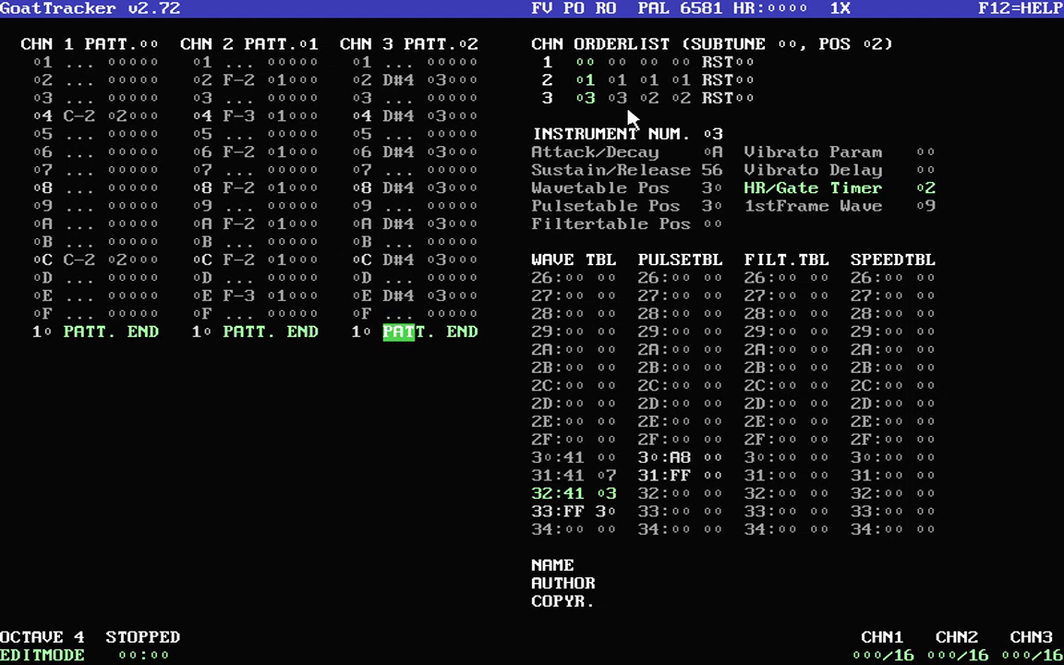
{"action": "key", "text": "F1"}
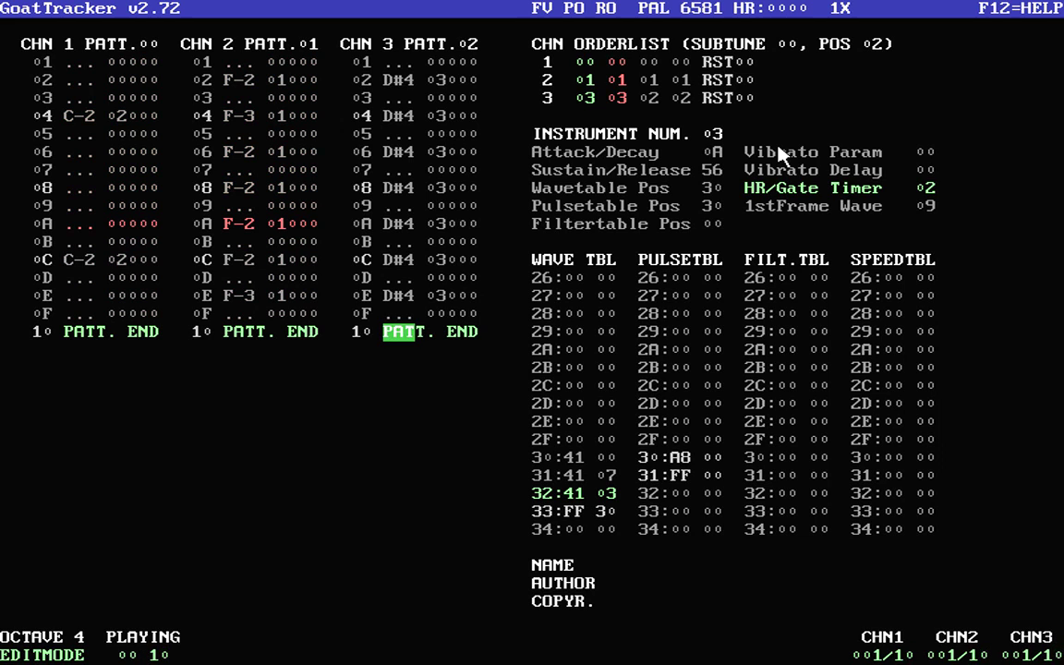
Step: Stop playback with F4 once the 03 03 02 02 arrangement has played through
{"action": "key", "text": "F4"}
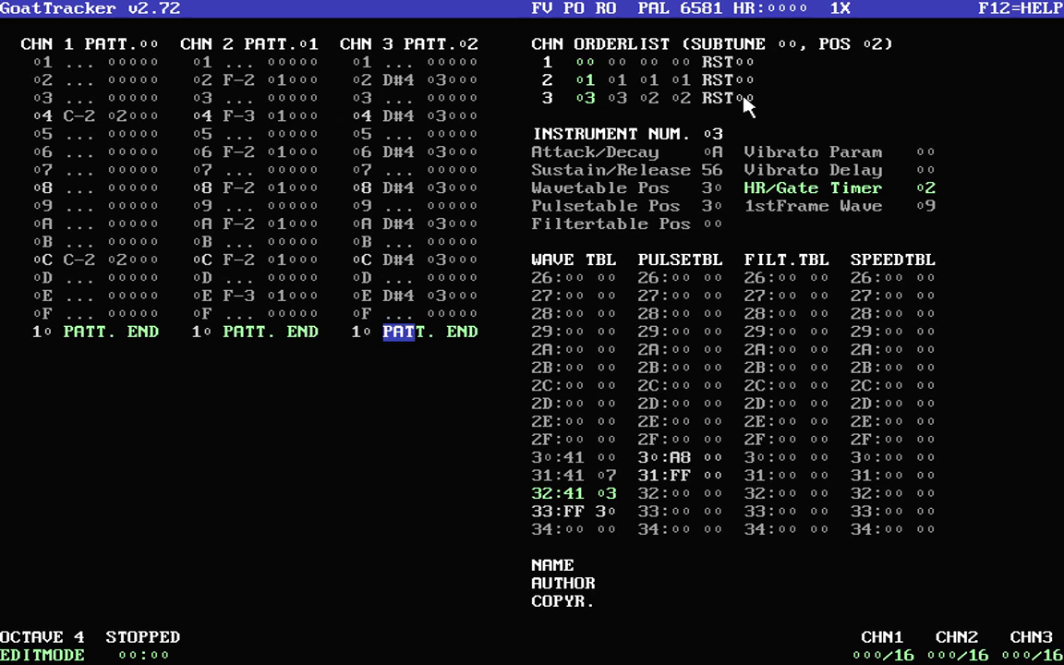
Step: Leave channel 3's pattern and go to the second entry of channel 2's orderlist
{"action": "key", "text": "Up"}
{"action": "key", "text": "Up"}
{"action": "key", "text": "Up"}
{"action": "key", "text": "Up"}
{"action": "key", "text": "Up"}
{"action": "key", "text": "Up"}
{"action": "key", "text": "Up"}
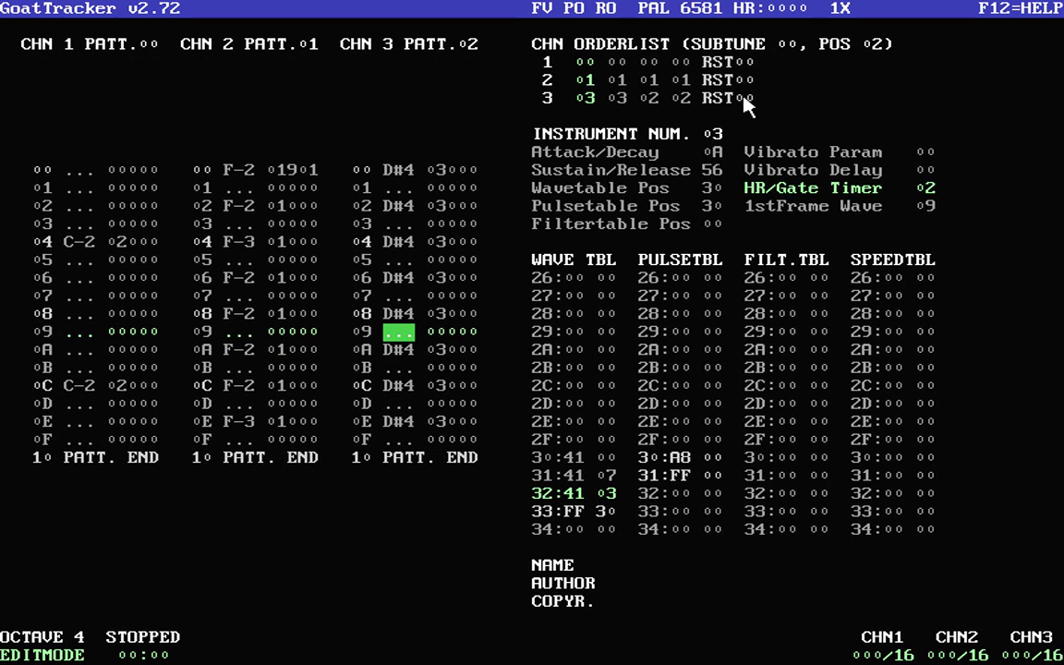
{"action": "key", "text": "Up"}
{"action": "key", "text": "Up"}
{"action": "key", "text": "Up"}
{"action": "key", "text": "Up"}
{"action": "key", "text": "Up"}
{"action": "key", "text": "Up"}
{"action": "key", "text": "Up"}
{"action": "key", "text": "Up"}
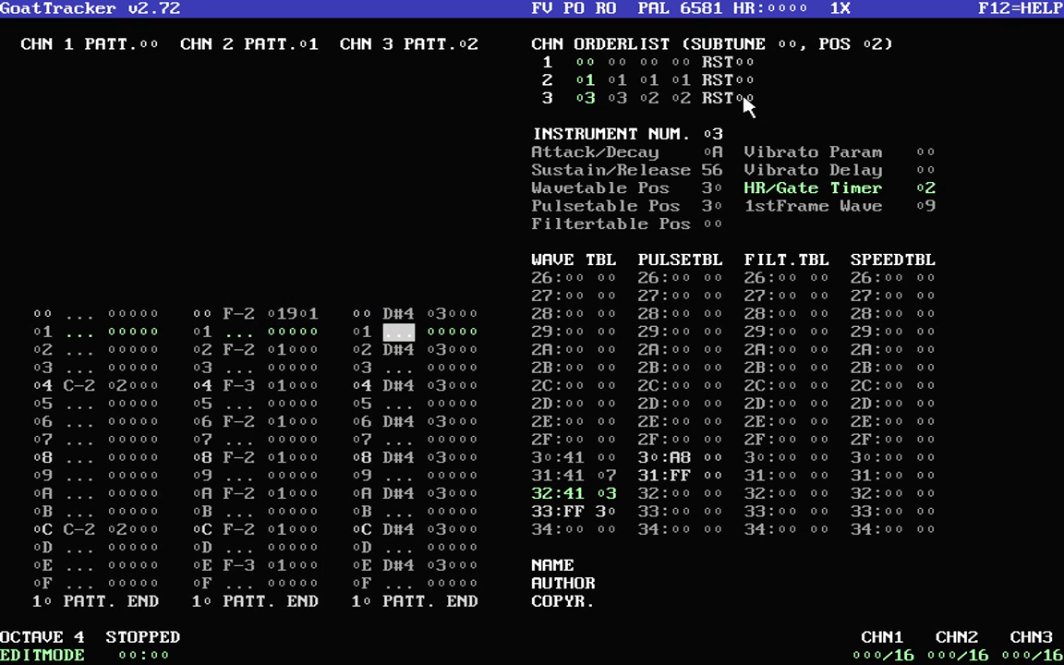
{"action": "key", "text": "Tab"}
{"action": "key", "text": "Up"}
{"action": "key", "text": "Left"}
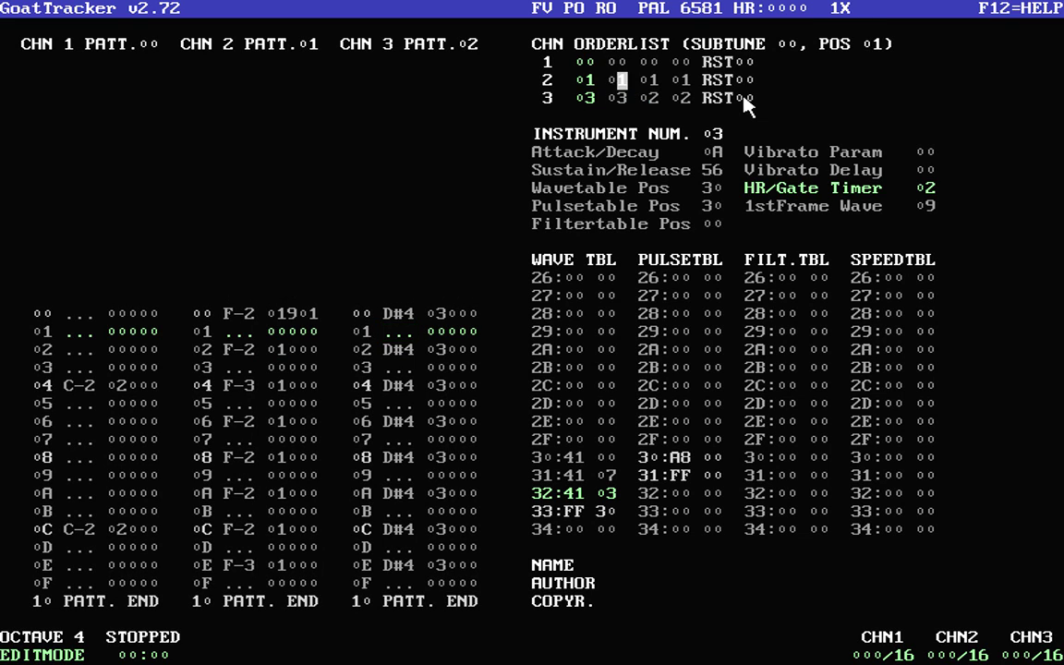
{"action": "key", "text": "Left"}
Step: Try an R23 repeat on channel 2's second entry, then delete it and the duplicate 01 entries
{"action": "key", "text": "r"}
{"action": "key", "text": "2"}
{"action": "key", "text": "3"}
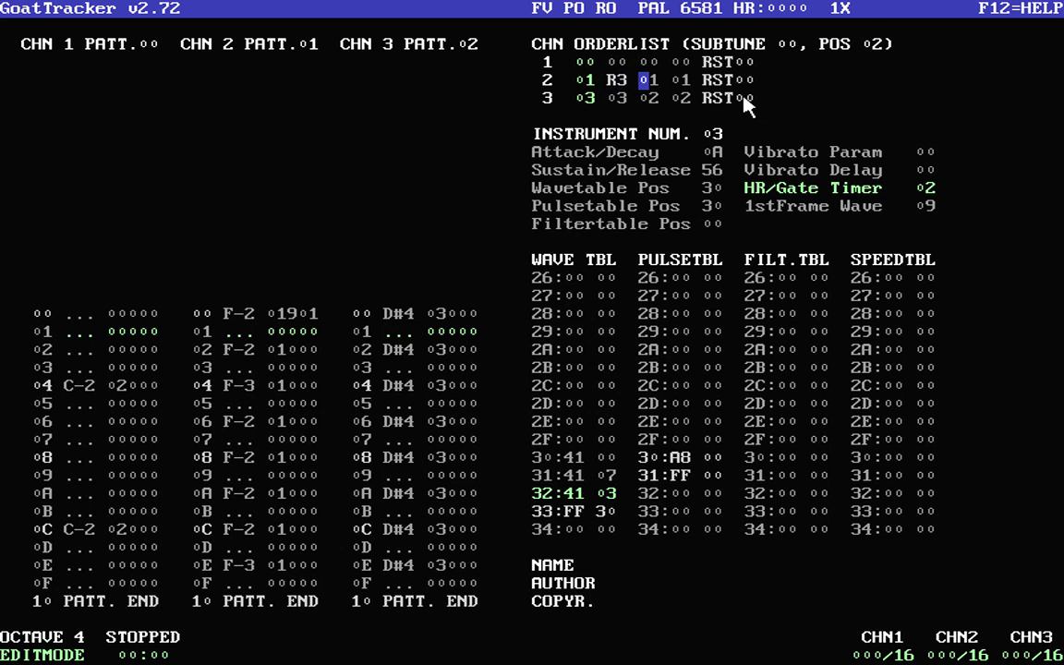
{"action": "key", "text": "Left"}
{"action": "key", "text": "Left"}
{"action": "key", "text": "Delete"}
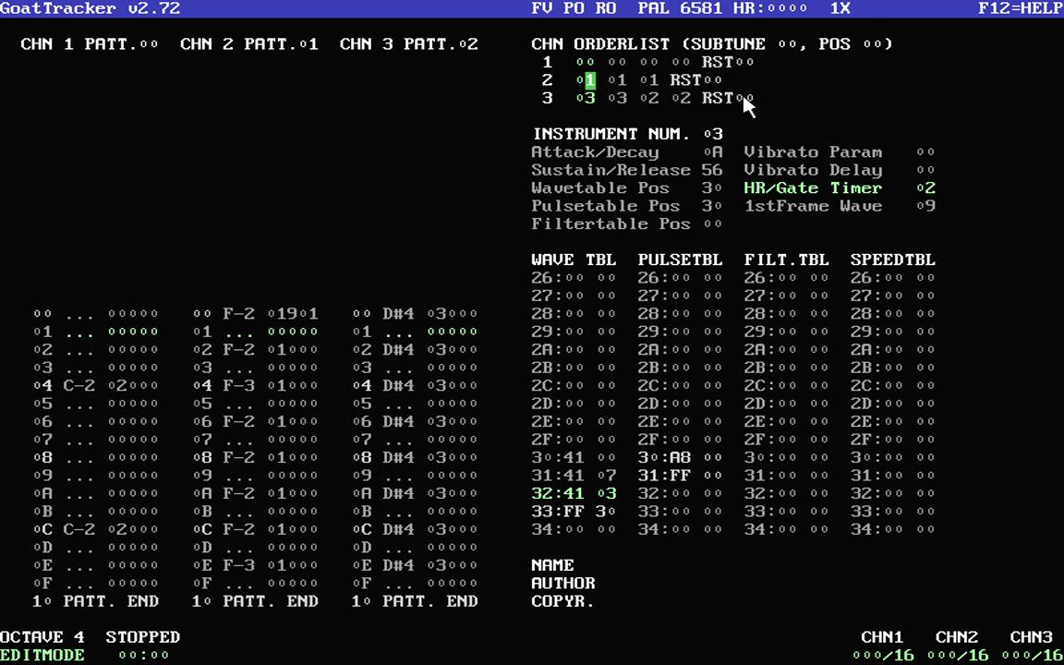
{"action": "key", "text": "Left"}
{"action": "key", "text": "Delete"}
Step: Insert R2 repeat entries at the start of the channel 1 and channel 2 orderlists
{"action": "key", "text": "Delete"}
{"action": "key", "text": "Insert"}
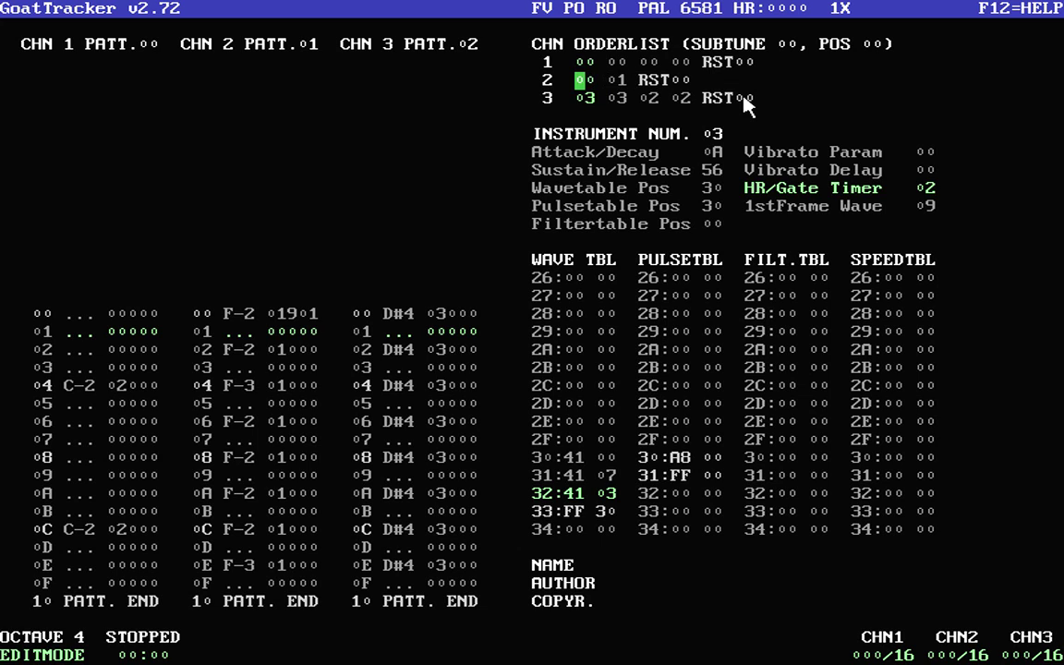
{"action": "key", "text": "Up"}
{"action": "key", "text": "Delete"}
{"action": "key", "text": "Delete"}
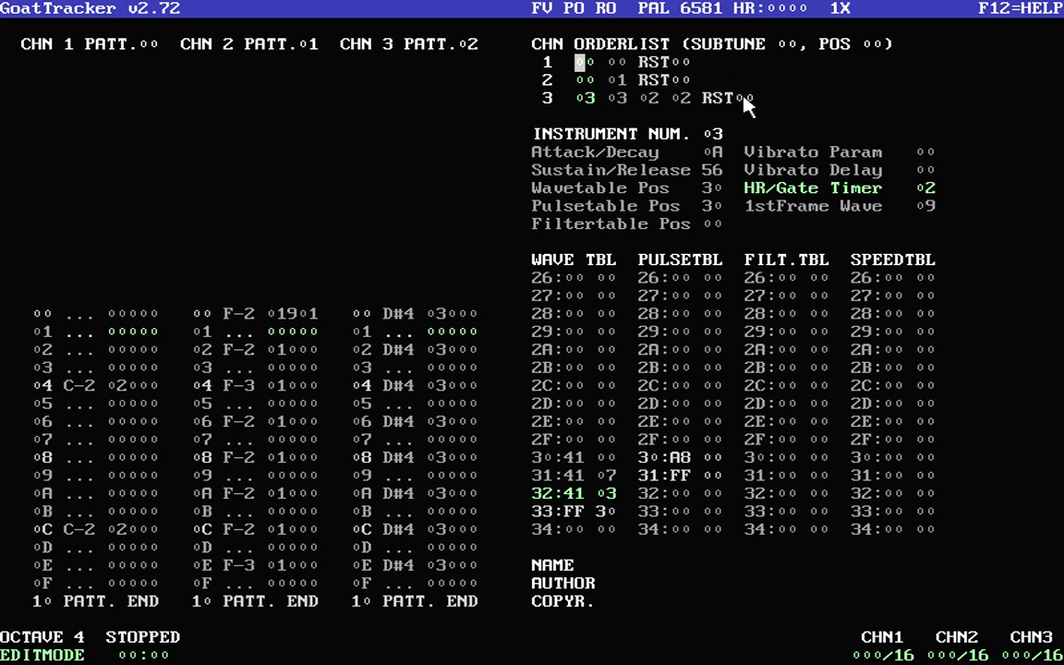
{"action": "type", "text": "r2"}
{"action": "key", "text": "Down"}
{"action": "type", "text": "r2"}
{"action": "key", "text": "Up"}
Step: Change both repeats to R4, play the song to hear them, then stop
{"action": "type", "text": "r4"}
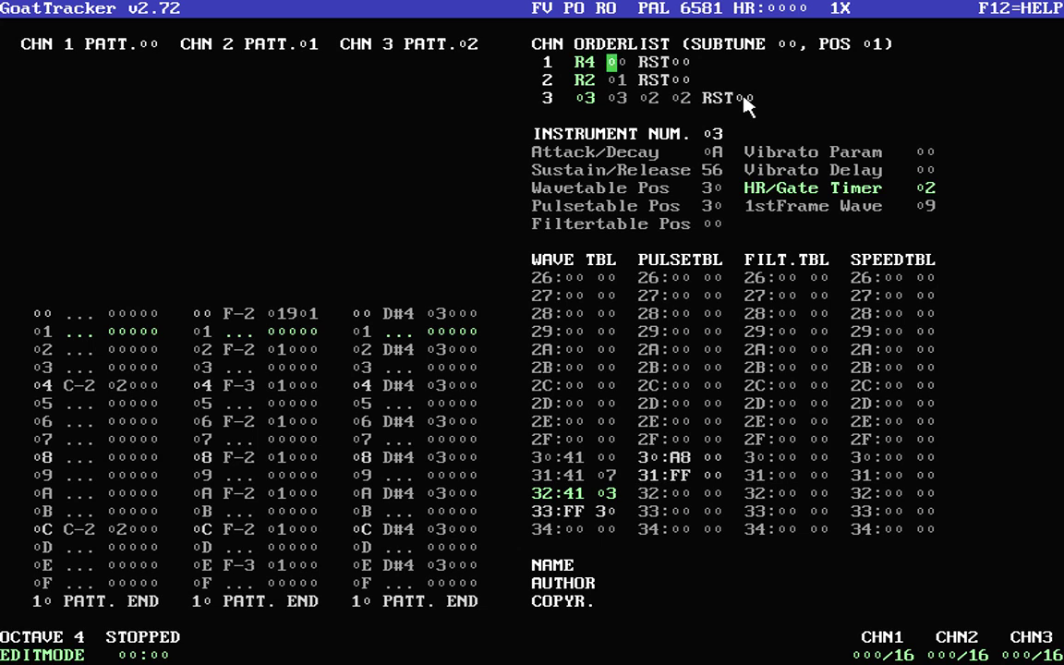
{"action": "key", "text": "Down"}
{"action": "key", "text": "Left"}
{"action": "type", "text": "r4"}
{"action": "key", "text": "F1"}
{"action": "key", "text": "Down"}
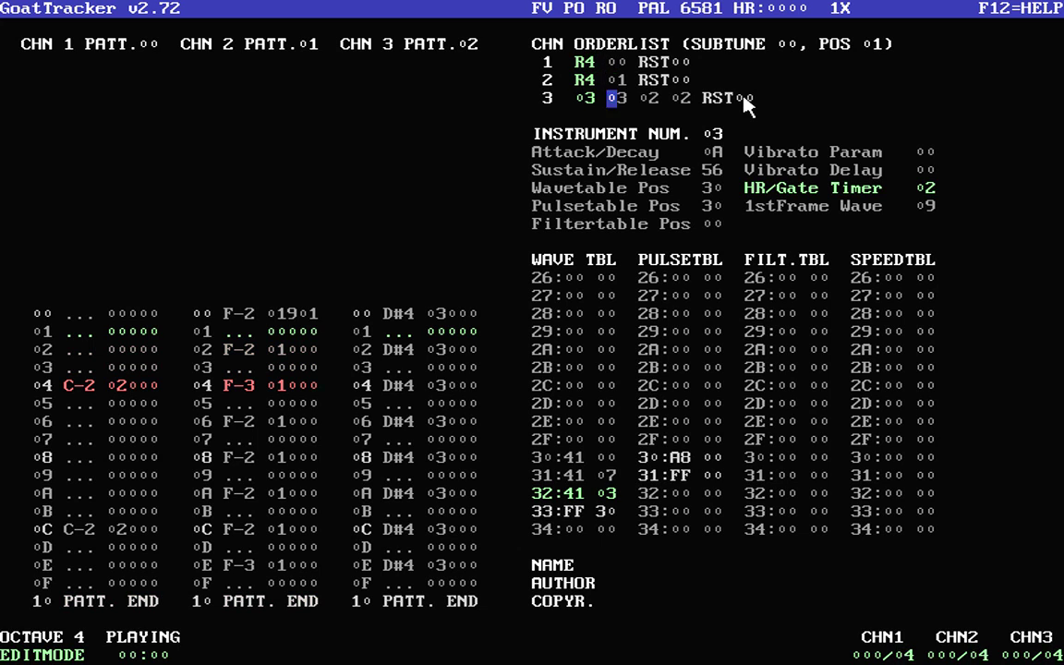
{"action": "key", "text": "Down"}
{"action": "key", "text": "Right"}
{"action": "key", "text": "Right"}
{"action": "key", "text": "Right"}
{"action": "key", "text": "Right"}
{"action": "key", "text": "Left"}
{"action": "key", "text": "Left"}
{"action": "key", "text": "F4"}
Step: Delete the R4 entries so the orderlists read 00 RST00 and 01 RST00, then play and stop
{"action": "key", "text": "Left"}
{"action": "key", "text": "Delete"}
{"action": "key", "text": "Down"}
{"action": "key", "text": "Delete"}
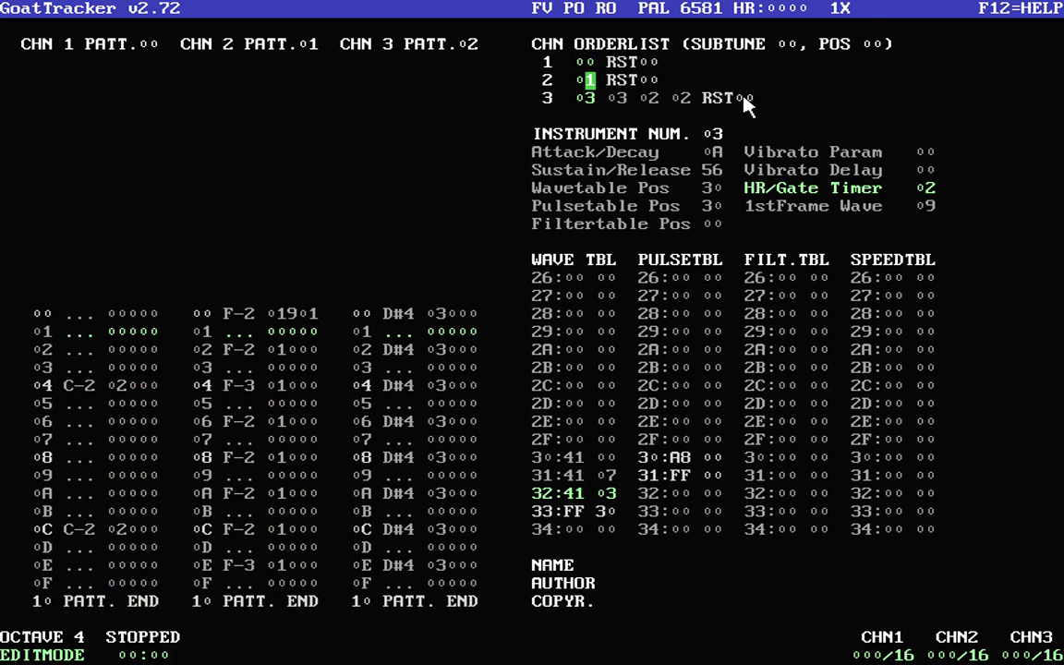
{"action": "key", "text": "Right"}
{"action": "key", "text": "Right"}
{"action": "key", "text": "F1"}
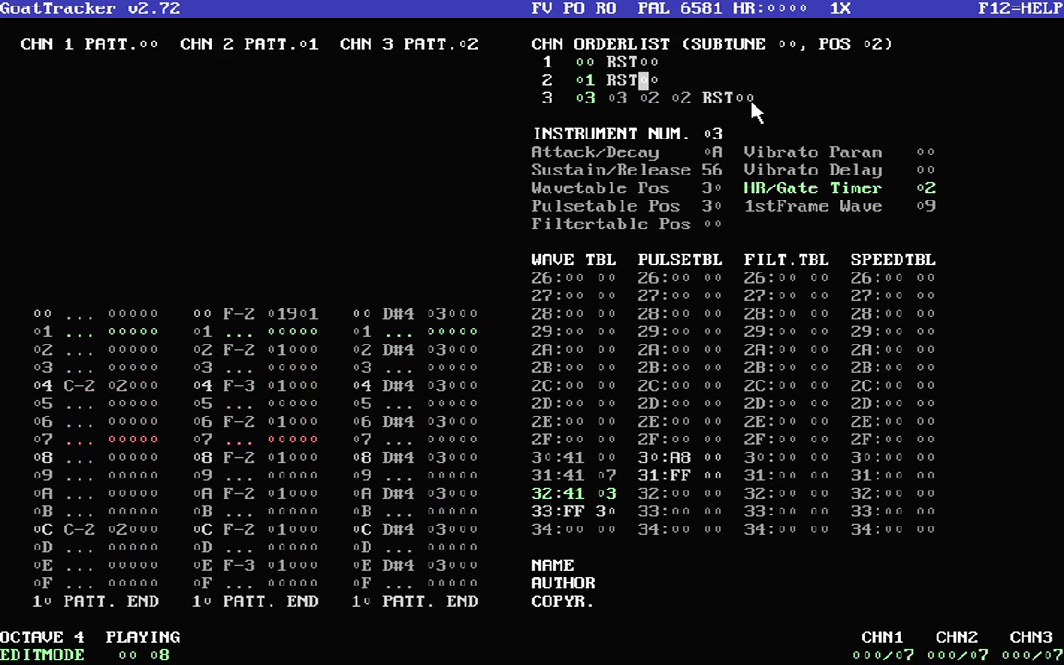
{"action": "key", "text": "F4"}
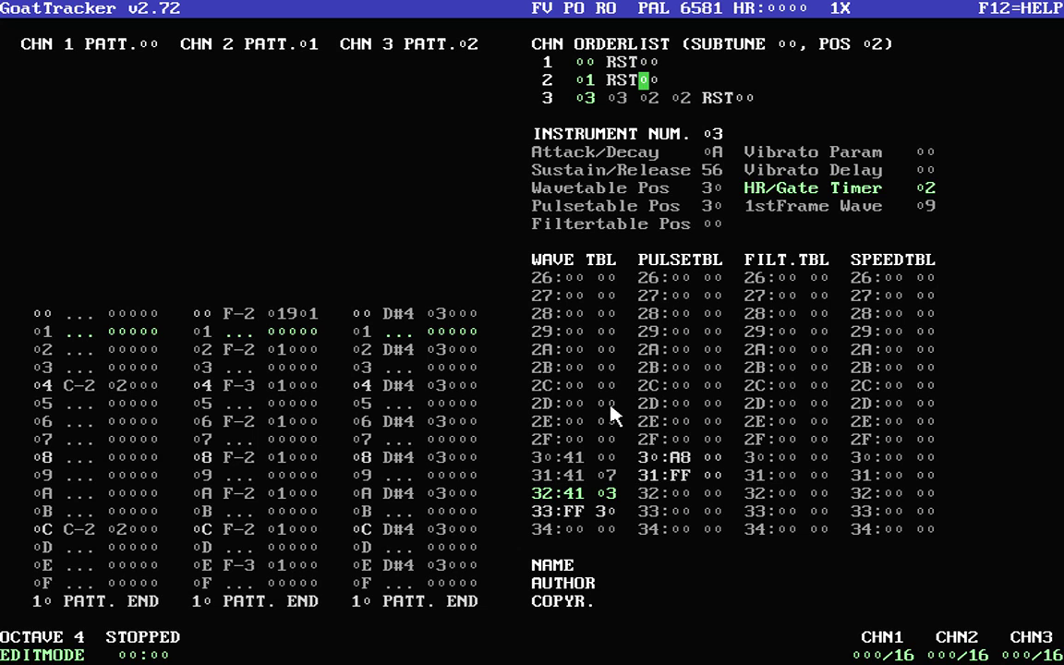
Step: Mark channel 3's rows from row 6, clear them and paste the notes back at row 6
{"action": "left_click", "coordinate": [391, 423]}
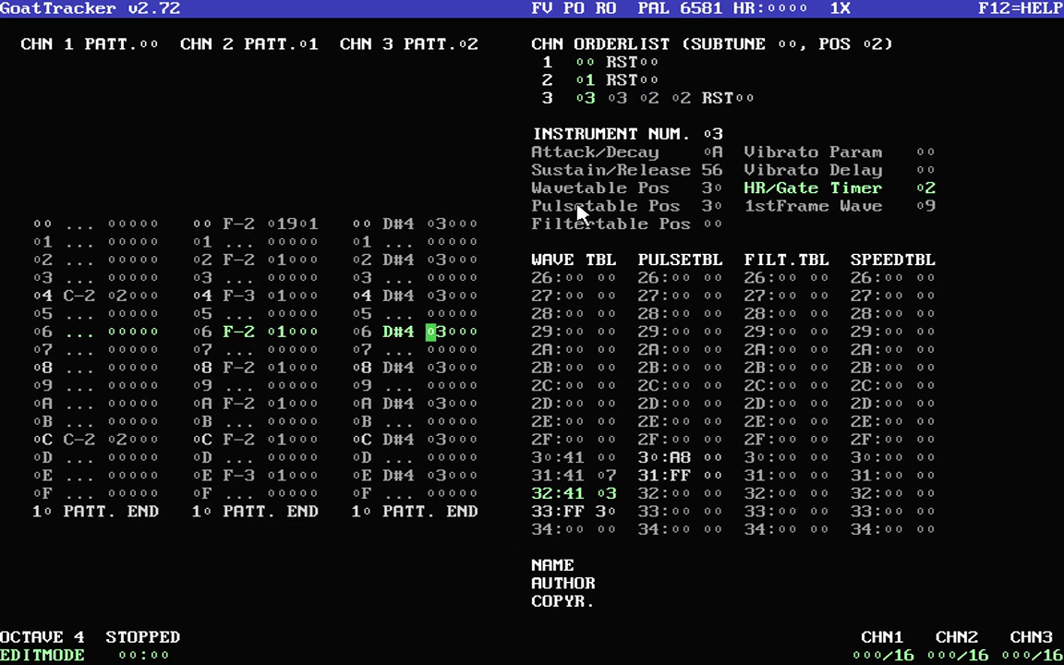
{"action": "key", "text": "shift+Down"}
{"action": "key", "text": "shift+Down"}
{"action": "key", "text": "shift+Down"}
{"action": "key", "text": "shift+Down"}
{"action": "key", "text": "shift+Down"}
{"action": "key", "text": "shift+Down"}
{"action": "key", "text": "shift+Down"}
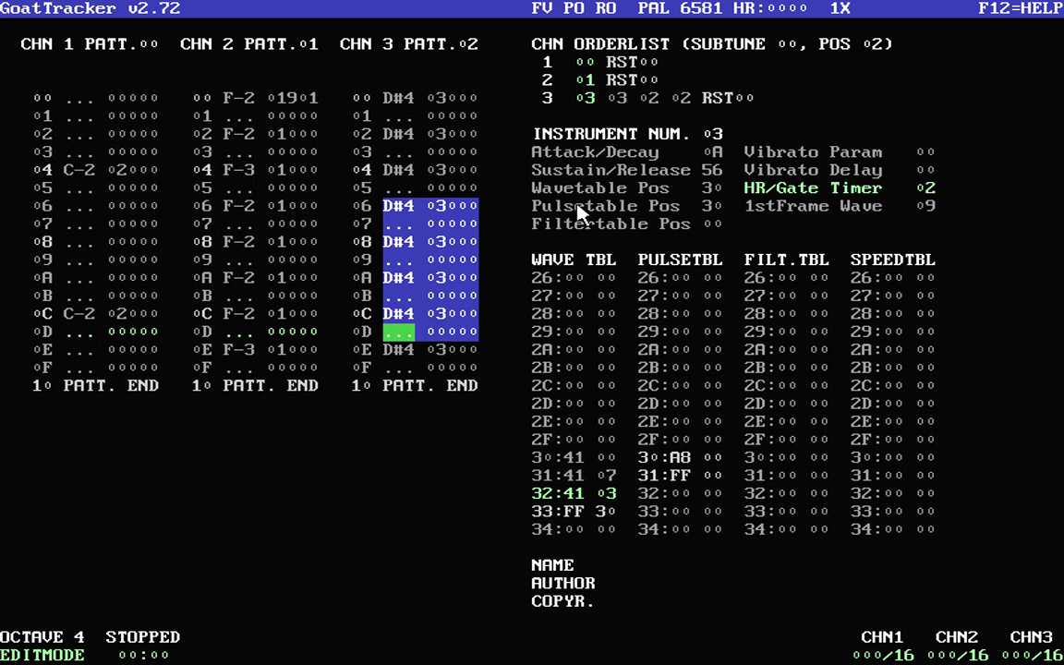
{"action": "key", "text": "shift+x"}
{"action": "key", "text": "Up"}
{"action": "key", "text": "Up"}
{"action": "key", "text": "Up"}
{"action": "key", "text": "Up"}
{"action": "key", "text": "Up"}
{"action": "key", "text": "Up"}
{"action": "key", "text": "Up"}
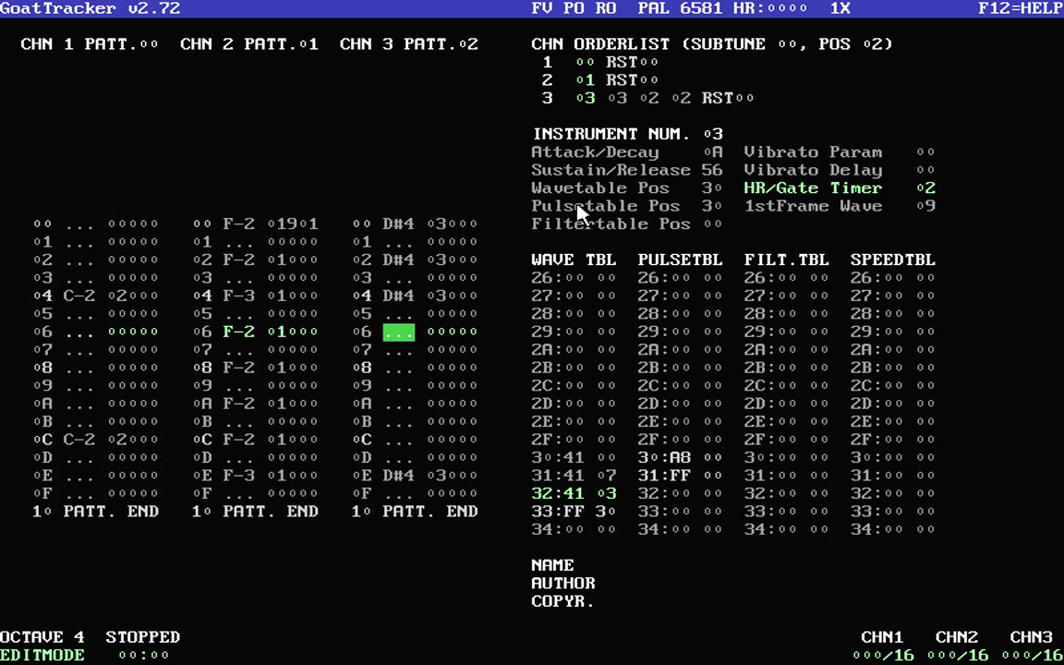
{"action": "key", "text": "shift+v"}
Step: Split channel 3's D#4 pattern at row 8 with Shift+K
{"action": "key", "text": "Page_Up"}
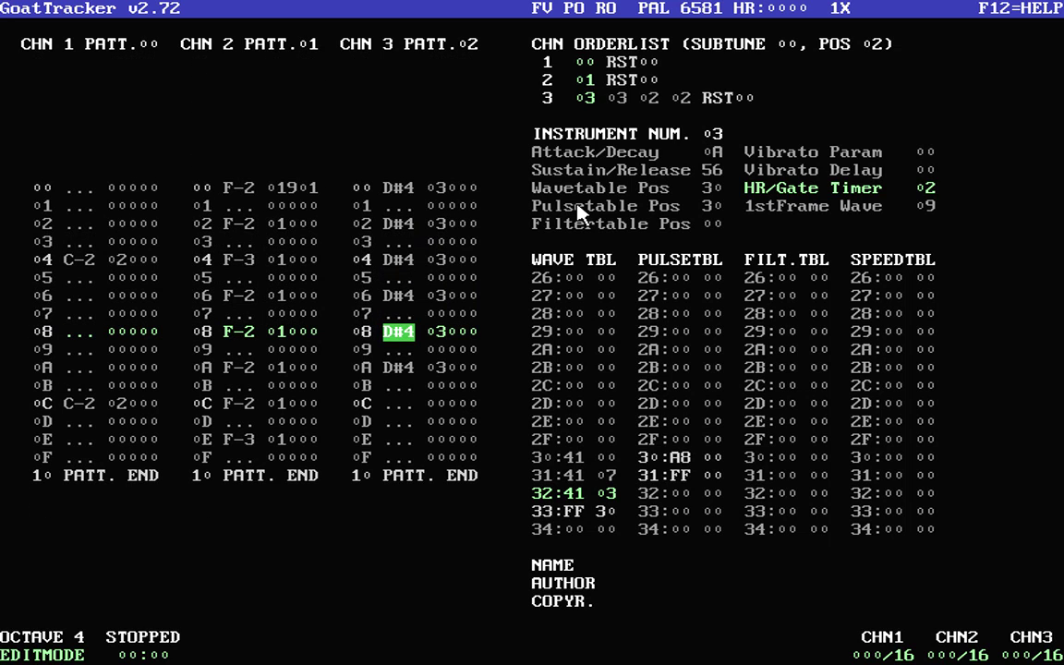
{"action": "key", "text": "Up"}
{"action": "key", "text": "Up"}
{"action": "key", "text": "Up"}
{"action": "key", "text": "Up"}
{"action": "key", "text": "Down"}
{"action": "key", "text": "Down"}
{"action": "key", "text": "Down"}
{"action": "key", "text": "Down"}
{"action": "key", "text": "shift+k"}
Step: Find the new 03 entry in channel 3's orderlist and view pattern 03
{"action": "key", "text": "Tab"}
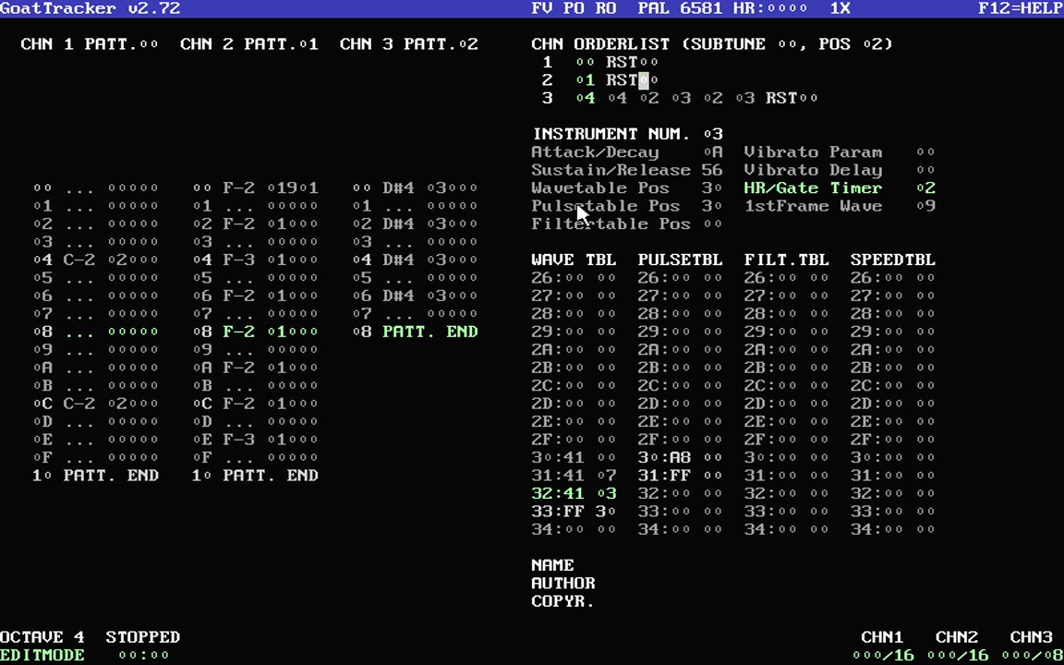
{"action": "key", "text": "Down"}
{"action": "key", "text": "Right"}
{"action": "key", "text": "Right"}
{"action": "key", "text": "Left"}
{"action": "key", "text": "Left"}
{"action": "key", "text": "Right"}
{"action": "key", "text": "Return"}
{"action": "key", "text": "Left"}
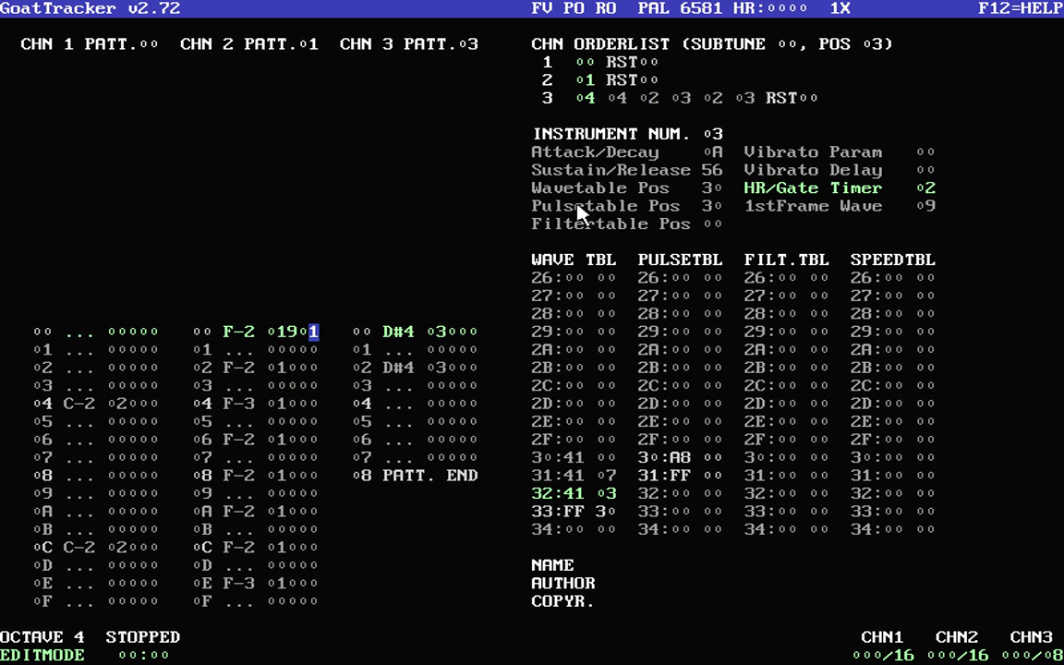
{"action": "key", "text": "Tab"}
Step: Step through channel 3's orderlist, viewing patterns 04, 02 and 03
{"action": "key", "text": "Left"}
{"action": "key", "text": "Left"}
{"action": "key", "text": "Right"}
{"action": "key", "text": "Right"}
{"action": "key", "text": "Left"}
{"action": "key", "text": "Left"}
{"action": "key", "text": "Left"}
{"action": "key", "text": "Return"}
{"action": "key", "text": "Tab"}
{"action": "key", "text": "Right"}
{"action": "key", "text": "Return"}
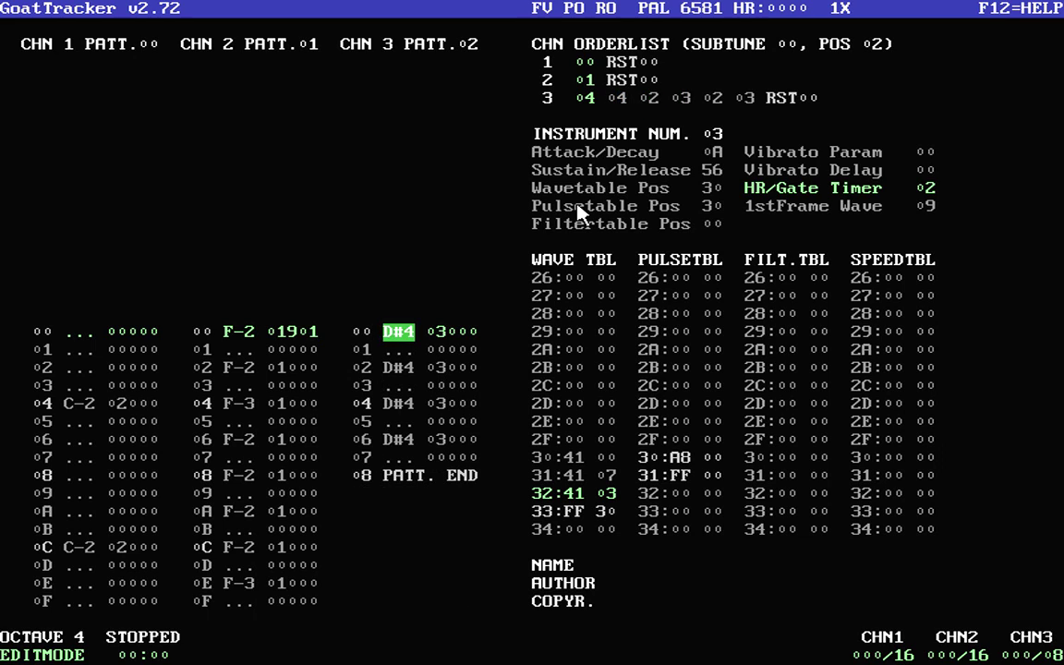
{"action": "key", "text": "Right"}
{"action": "key", "text": "Tab"}
{"action": "key", "text": "Right"}
{"action": "key", "text": "Return"}
Step: Move editing over to the wave table
{"action": "key", "text": "Tab"}
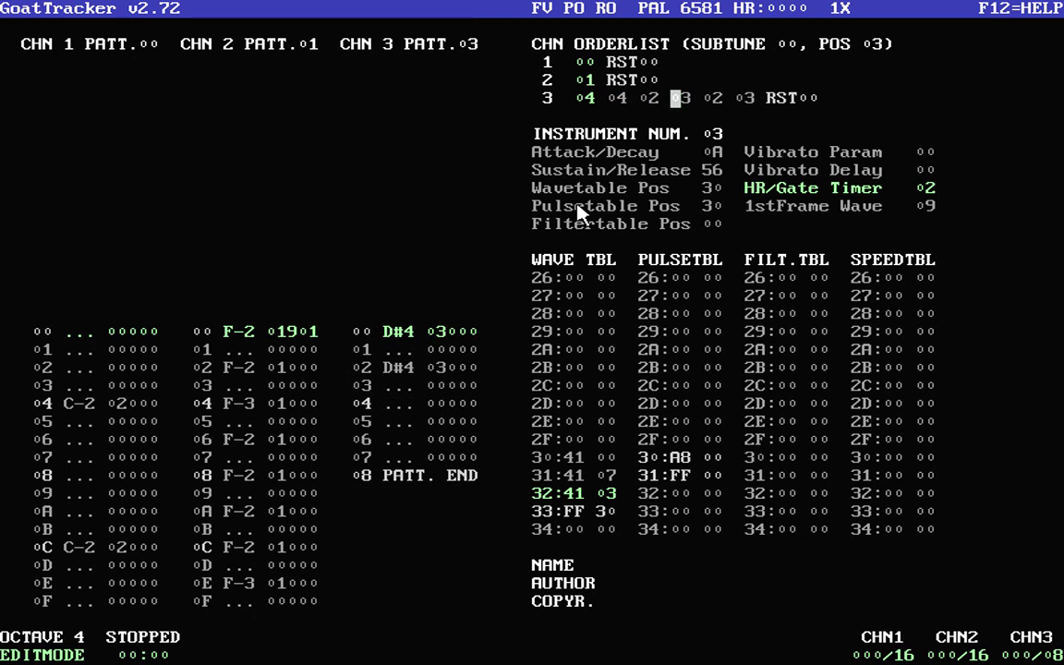
{"action": "key", "text": "Tab"}
{"action": "key", "text": "Tab"}
{"action": "key", "text": "Up"}
{"action": "key", "text": "Up"}
{"action": "key", "text": "Up"}
{"action": "key", "text": "Up"}
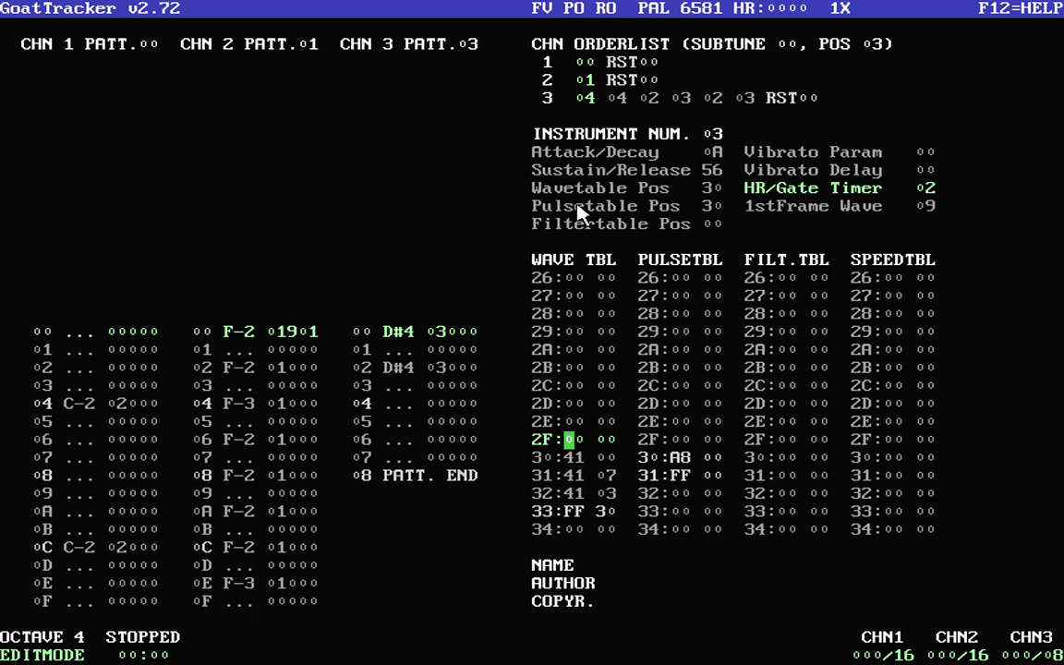
Step: Enter wave entries 41, 41, FF starting at row 02 and set row 04's waveform to 21
{"action": "key", "text": "Page_Up"}
{"action": "key", "text": "Page_Up"}
{"action": "key", "text": "Page_Up"}
{"action": "key", "text": "Page_Up"}
{"action": "key", "text": "Page_Up"}
{"action": "key", "text": "Page_Up"}
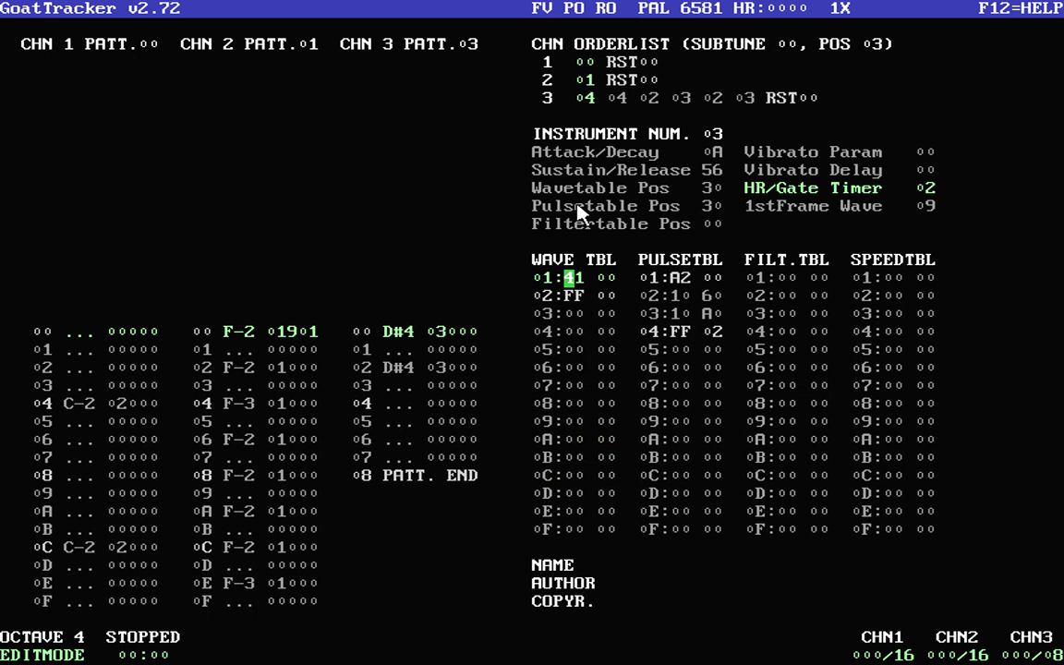
{"action": "key", "text": "Down"}
{"action": "key", "text": "Down"}
{"action": "type", "text": "4141"}
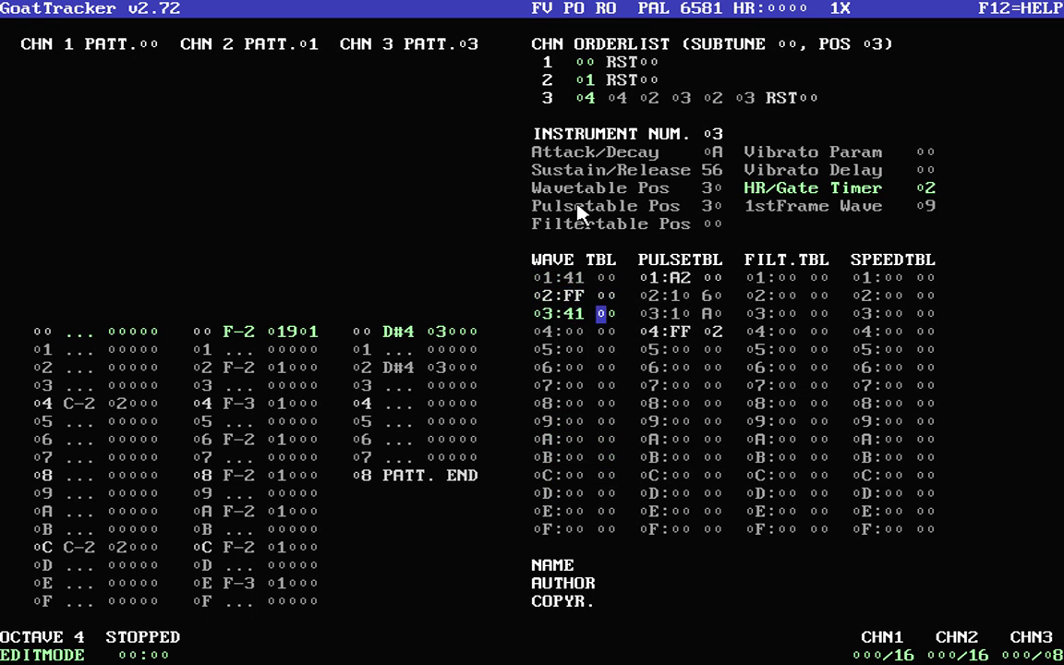
{"action": "type", "text": "FF"}
{"action": "key", "text": "Up"}
{"action": "key", "text": "Left"}
{"action": "key", "text": "Left"}
{"action": "type", "text": "2"}
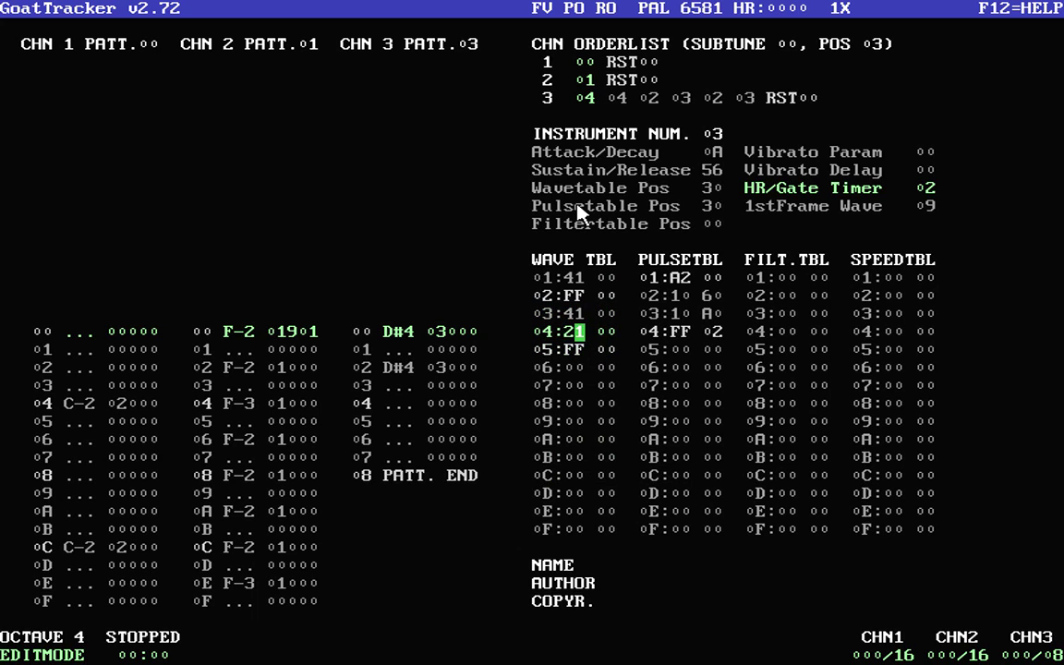
{"action": "type", "text": "1"}
Step: Set the wave table's loop row so row 05 reads FF 03
{"action": "key", "text": "Down"}
{"action": "key", "text": "Down"}
{"action": "key", "text": "Up"}
{"action": "type", "text": "02"}
{"action": "key", "text": "Up"}
{"action": "key", "text": "Up"}
{"action": "key", "text": "Up"}
{"action": "key", "text": "Right"}
{"action": "key", "text": "Right"}
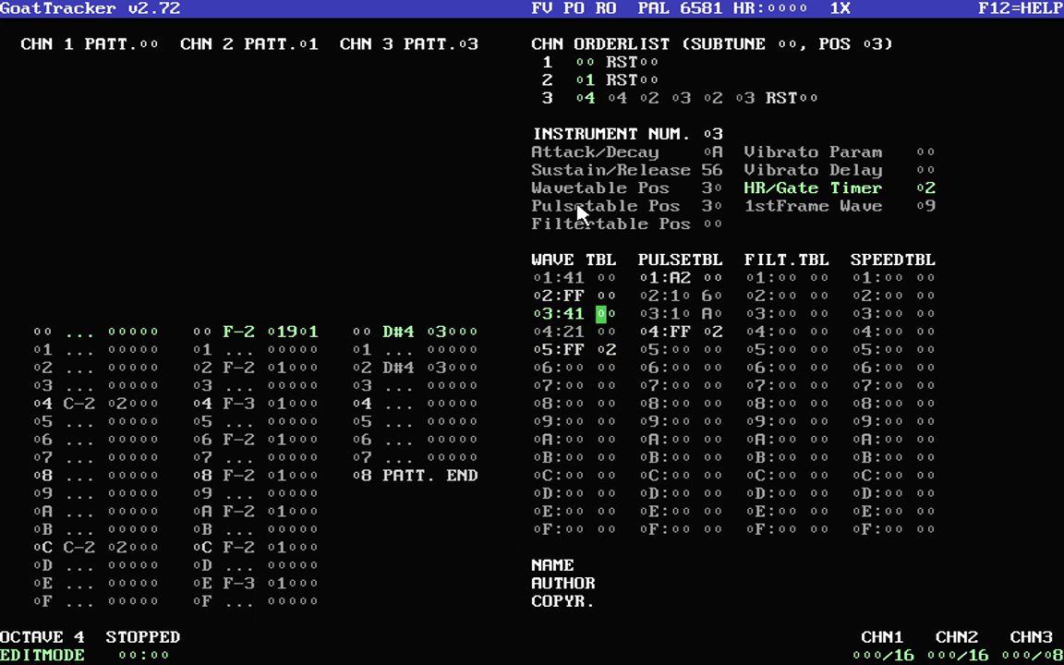
{"action": "key", "text": "Down"}
{"action": "key", "text": "Down"}
{"action": "type", "text": "03"}
{"action": "key", "text": "Up"}
{"action": "key", "text": "Up"}
{"action": "key", "text": "Up"}
{"action": "key", "text": "Up"}
{"action": "key", "text": "Up"}
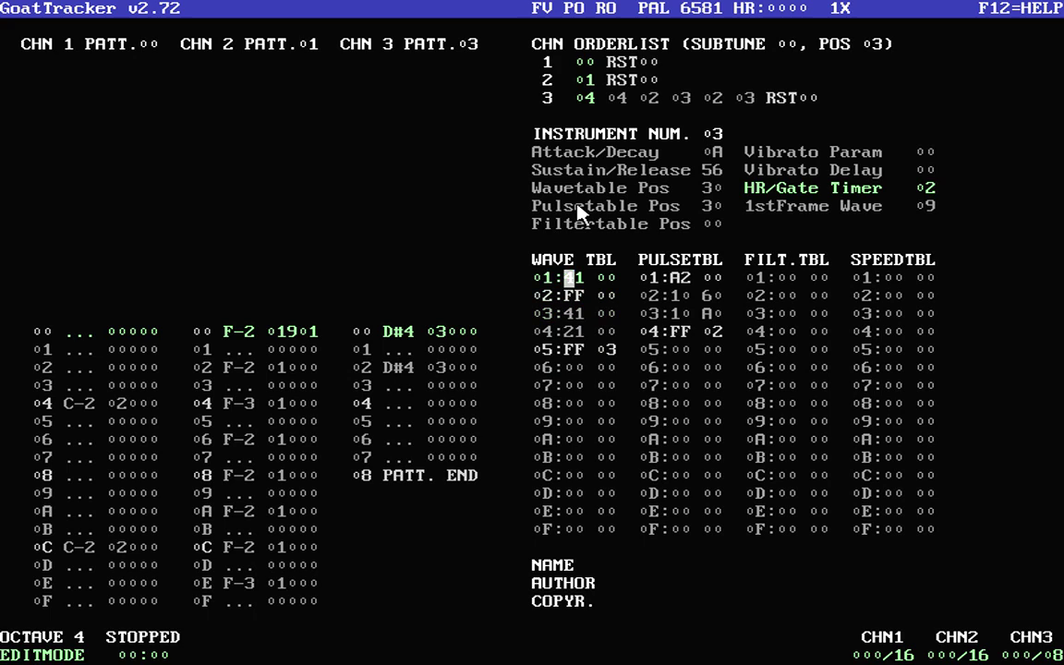
Step: For instrument 01, insert eight empty wave rows at row 02 and enter 41
{"action": "key", "text": "less"}
{"action": "key", "text": "less"}
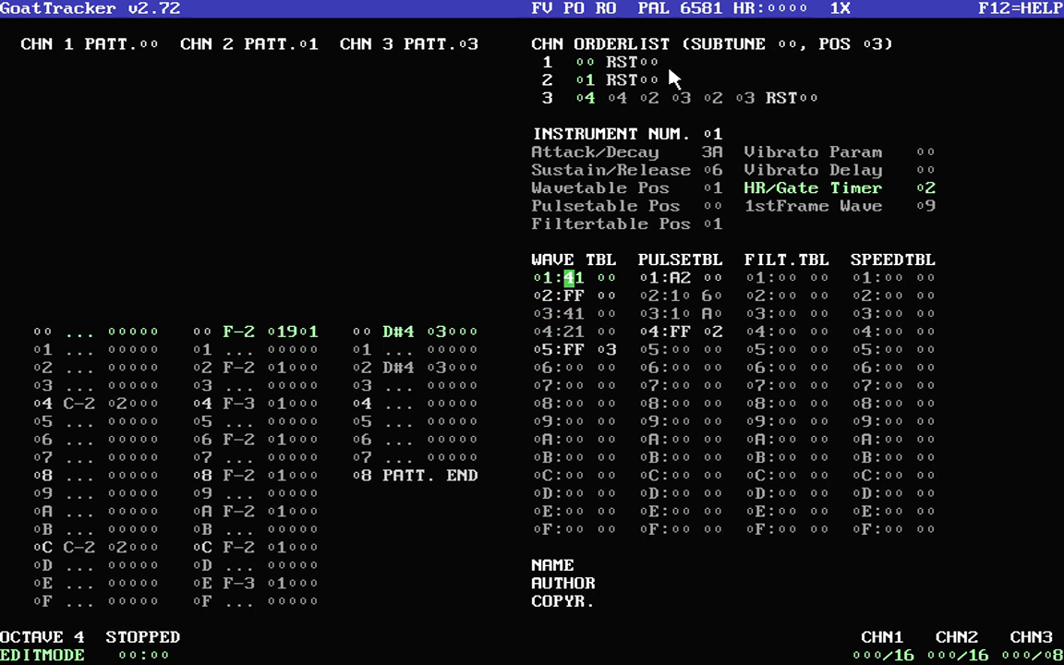
{"action": "key", "text": "Down"}
{"action": "key", "text": "Insert"}
{"action": "key", "text": "Insert"}
{"action": "key", "text": "Insert"}
{"action": "key", "text": "Insert"}
{"action": "key", "text": "Insert"}
{"action": "key", "text": "Insert"}
{"action": "key", "text": "Insert"}
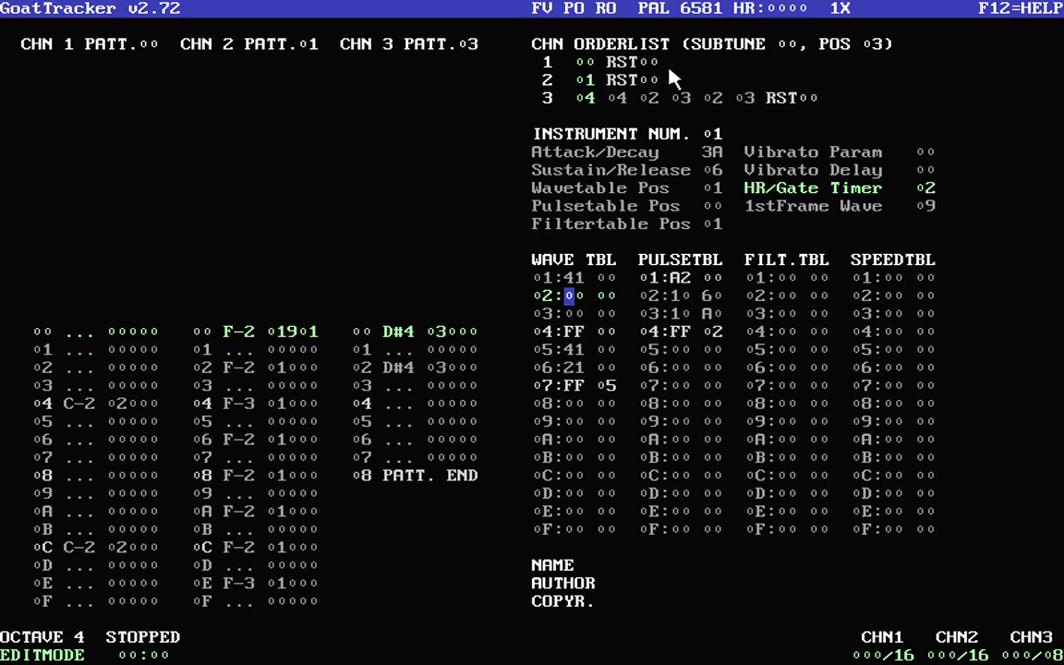
{"action": "key", "text": "Insert"}
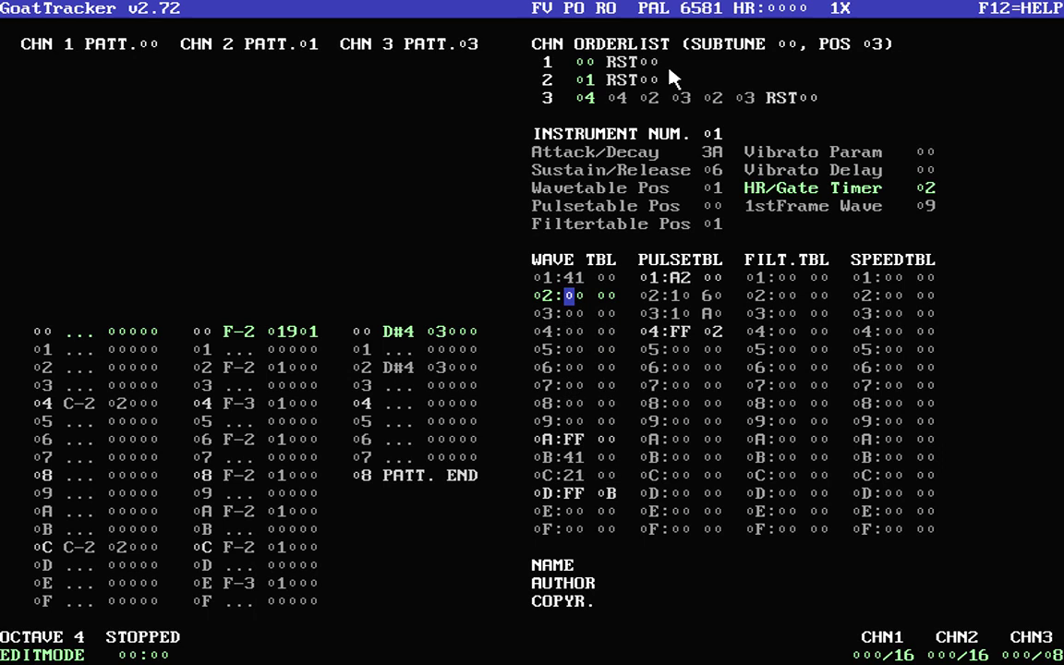
{"action": "type", "text": "41"}
{"action": "key", "text": "Down"}
{"action": "key", "text": "Down"}
{"action": "key", "text": "Down"}
{"action": "key", "text": "Down"}
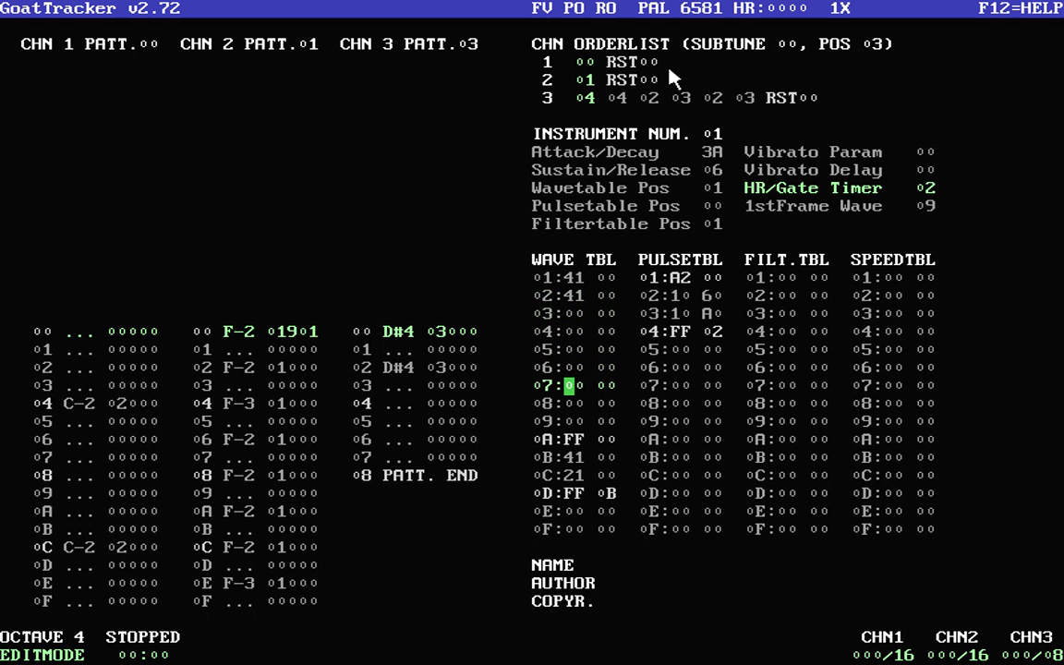
{"action": "key", "text": "KP_Multiply"}
{"action": "key", "text": "Down"}
{"action": "key", "text": "Down"}
{"action": "key", "text": "Down"}
{"action": "key", "text": "Down"}
{"action": "key", "text": "Down"}
{"action": "key", "text": "Down"}
{"action": "key", "text": "Down"}
{"action": "key", "text": "Down"}
{"action": "key", "text": "Down"}
{"action": "key", "text": "Down"}
{"action": "key", "text": "Down"}
{"action": "key", "text": "Down"}
{"action": "key", "text": "Down"}
{"action": "key", "text": "Down"}
{"action": "key", "text": "Down"}
{"action": "key", "text": "Down"}
{"action": "key", "text": "Down"}
{"action": "key", "text": "Down"}
{"action": "key", "text": "Down"}
{"action": "key", "text": "Down"}
Step: Select instrument 03 and review the relocated wave rows
{"action": "key", "text": "Up"}
{"action": "key", "text": "Up"}
{"action": "key", "text": "Up"}
{"action": "key", "text": "Up"}
{"action": "key", "text": "Up"}
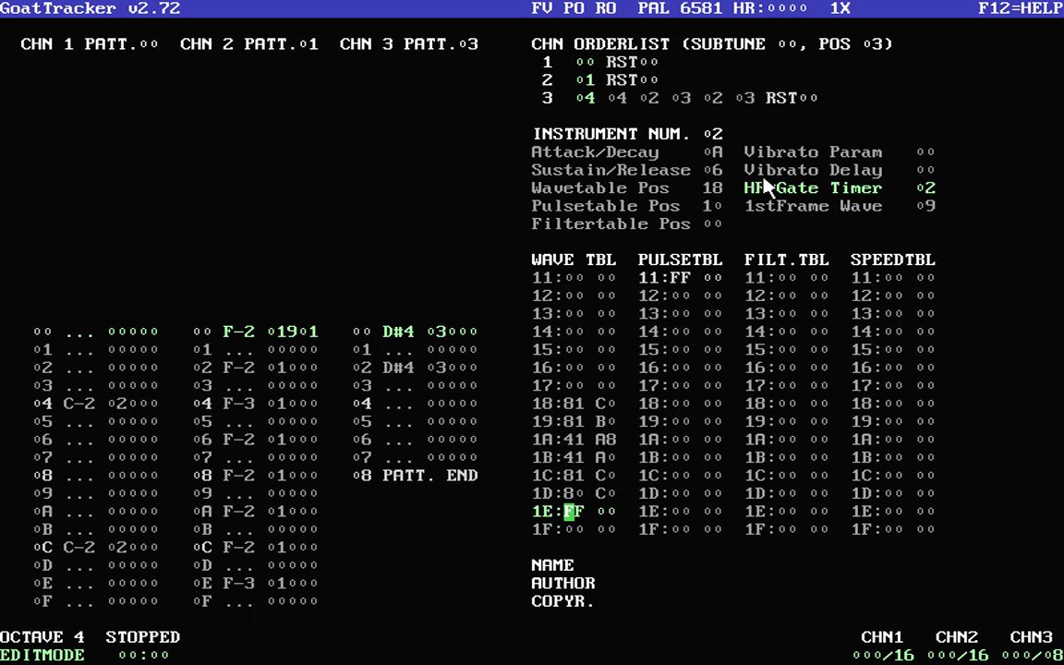
{"action": "key", "text": "Up"}
{"action": "key", "text": "Up"}
{"action": "key", "text": "KP_Add"}
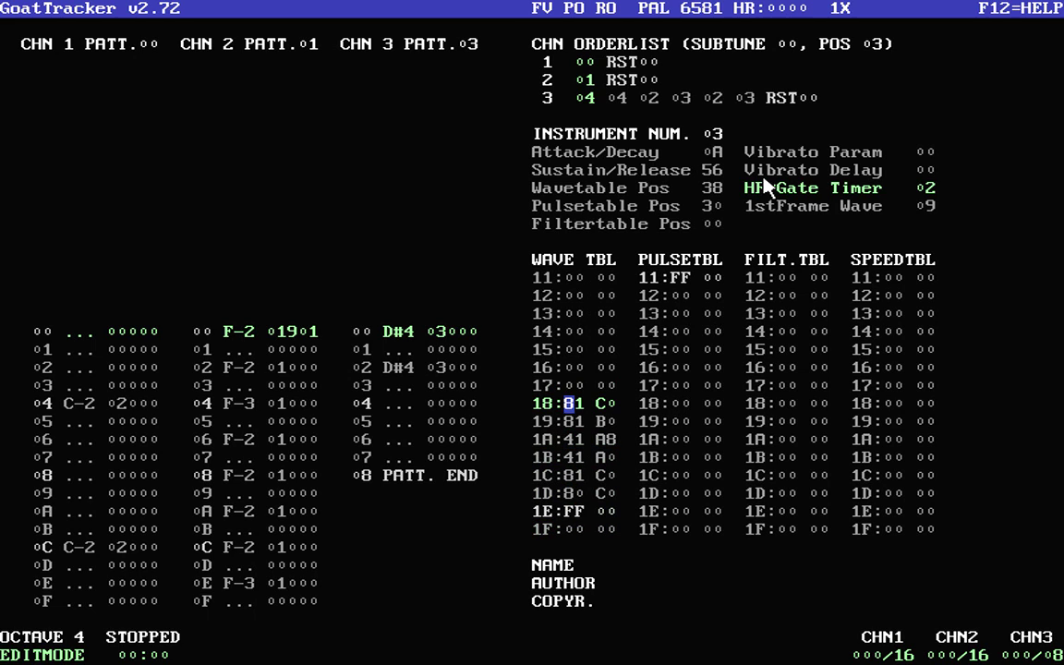
{"action": "key", "text": "Down"}
{"action": "key", "text": "Down"}
{"action": "key", "text": "Down"}
{"action": "key", "text": "Down"}
{"action": "key", "text": "Down"}
{"action": "key", "text": "Down"}
{"action": "key", "text": "Down"}
{"action": "key", "text": "Down"}
{"action": "key", "text": "Down"}
{"action": "key", "text": "Down"}
{"action": "key", "text": "Down"}
{"action": "key", "text": "Down"}
{"action": "key", "text": "Down"}
{"action": "key", "text": "Down"}
{"action": "key", "text": "Down"}
{"action": "key", "text": "Down"}
{"action": "key", "text": "Down"}
{"action": "key", "text": "Down"}
{"action": "key", "text": "Down"}
{"action": "key", "text": "Down"}
{"action": "key", "text": "Down"}
{"action": "key", "text": "Down"}
{"action": "key", "text": "Down"}
{"action": "key", "text": "Down"}
{"action": "key", "text": "Down"}
{"action": "key", "text": "Down"}
{"action": "key", "text": "Down"}
{"action": "key", "text": "Down"}
{"action": "key", "text": "Down"}
{"action": "key", "text": "Down"}
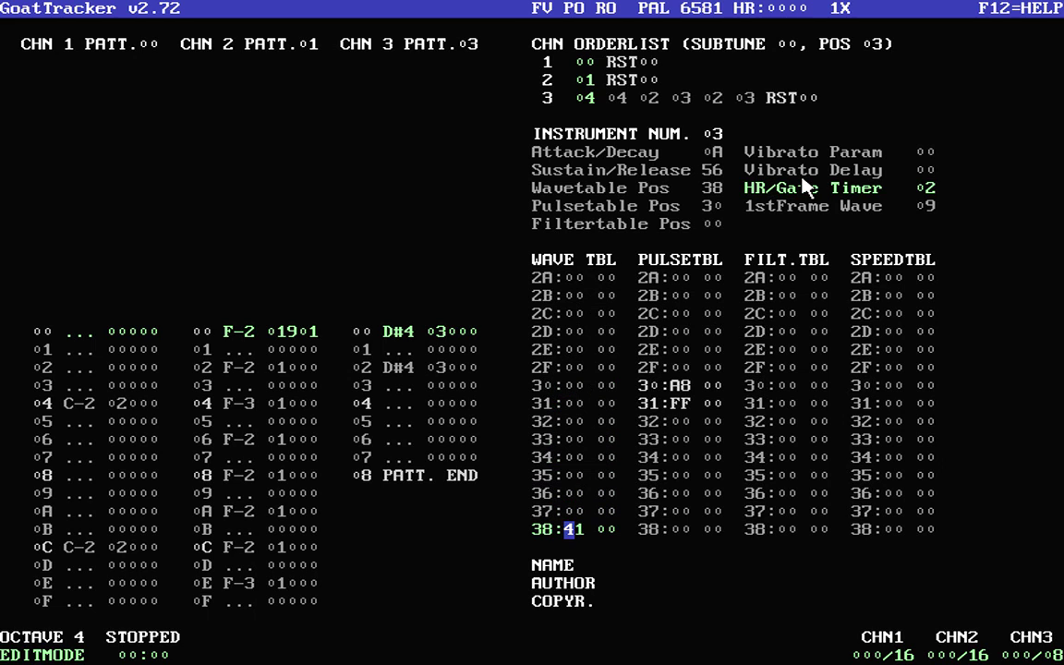
{"action": "key", "text": "Up"}
{"action": "key", "text": "Up"}
{"action": "key", "text": "Up"}
{"action": "key", "text": "Up"}
{"action": "key", "text": "Up"}
{"action": "key", "text": "Up"}
{"action": "key", "text": "Up"}
{"action": "key", "text": "Up"}
{"action": "key", "text": "Up"}
{"action": "key", "text": "Up"}
{"action": "key", "text": "Up"}
{"action": "key", "text": "Up"}
{"action": "key", "text": "Up"}
{"action": "key", "text": "Up"}
{"action": "key", "text": "Up"}
{"action": "key", "text": "Up"}
{"action": "key", "text": "Up"}
{"action": "key", "text": "Up"}
{"action": "key", "text": "Up"}
{"action": "key", "text": "Up"}
{"action": "key", "text": "Up"}
{"action": "key", "text": "Up"}
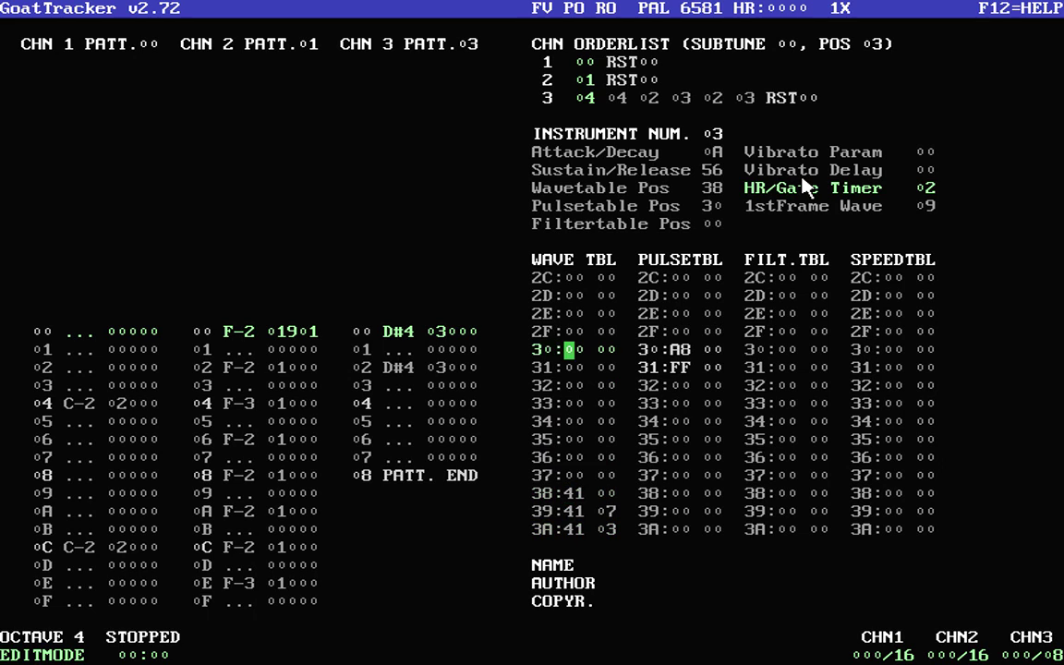
{"action": "key", "text": "Down"}
{"action": "key", "text": "Down"}
{"action": "key", "text": "Down"}
{"action": "key", "text": "Down"}
{"action": "key", "text": "Down"}
{"action": "key", "text": "Down"}
{"action": "key", "text": "Down"}
{"action": "key", "text": "Down"}
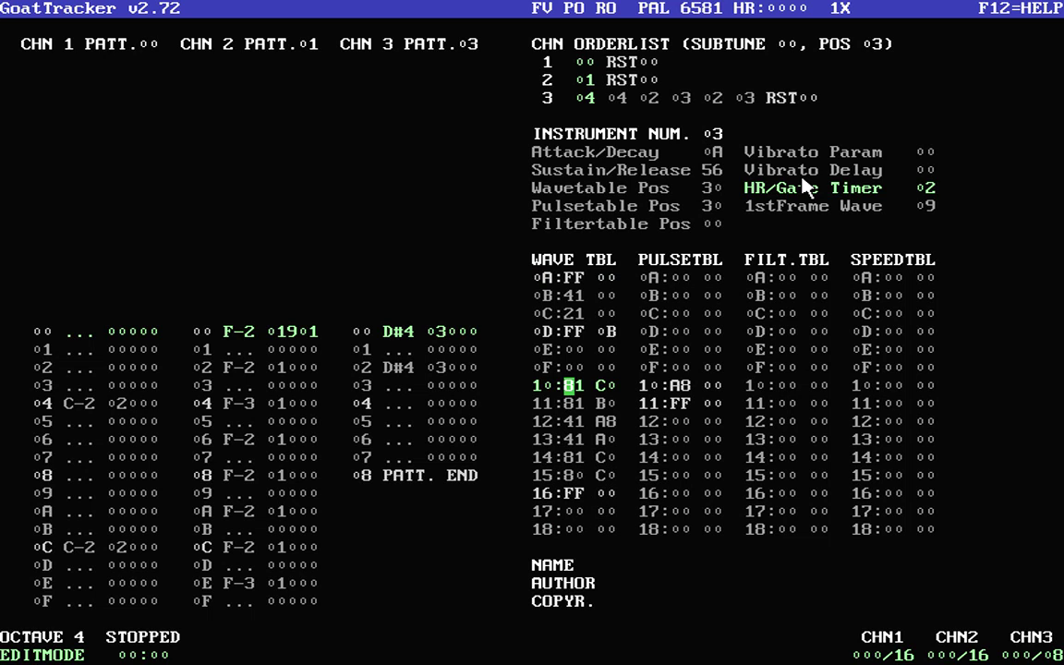
{"action": "key", "text": "Up"}
{"action": "key", "text": "Up"}
{"action": "key", "text": "Delete"}
{"action": "key", "text": "Delete"}
{"action": "key", "text": "Down"}
{"action": "key", "text": "Down"}
{"action": "key", "text": "Down"}
{"action": "key", "text": "Down"}
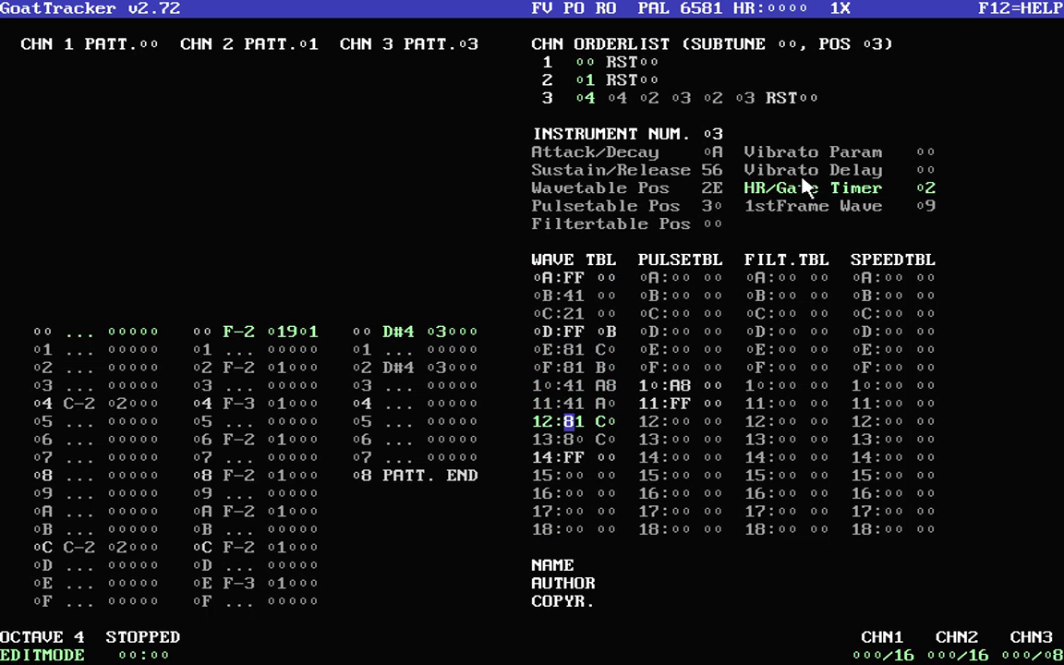
{"action": "key", "text": "Down"}
{"action": "key", "text": "Down"}
{"action": "key", "text": "Down"}
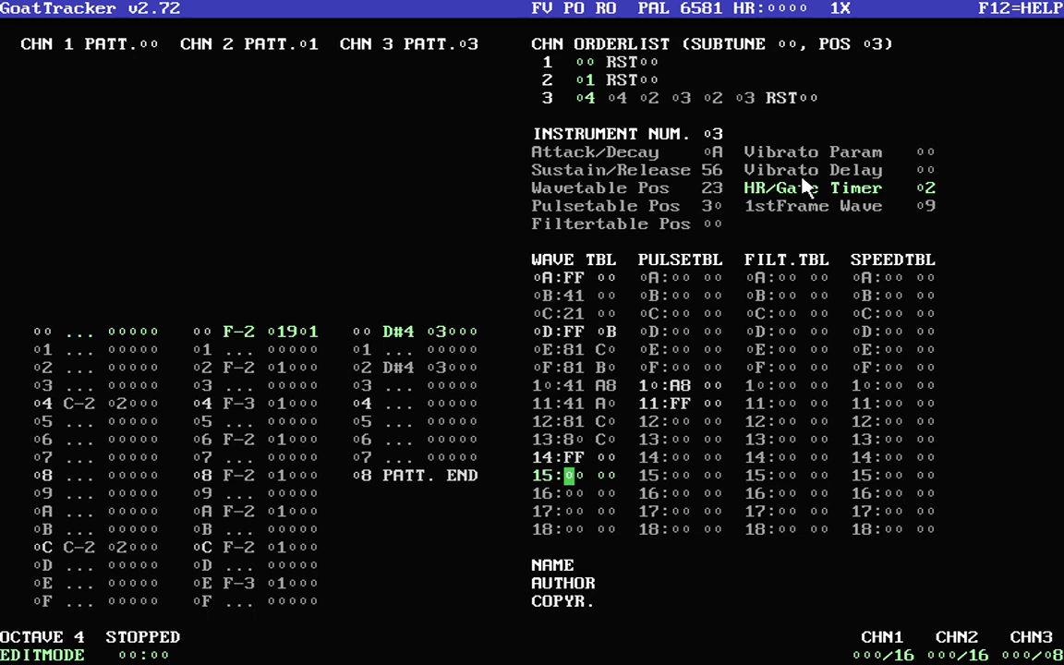
{"action": "type", "text": "410041074103ff15"}
{"action": "key", "text": "Down"}
{"action": "key", "text": "Down"}
{"action": "key", "text": "Down"}
{"action": "key", "text": "Down"}
{"action": "key", "text": "Page_Up"}
{"action": "key", "text": "Page_Up"}
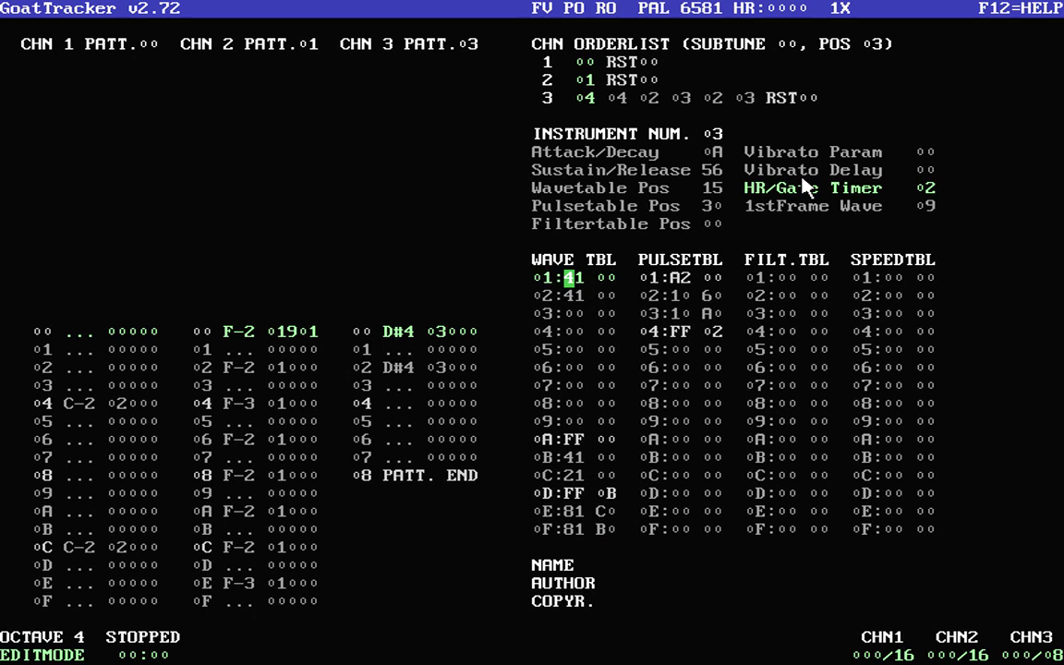
Step: Insert blank rows at pulse table row 01 to push the pulse entries down
{"action": "key", "text": "Right"}
{"action": "key", "text": "Right"}
{"action": "key", "text": "Right"}
{"action": "key", "text": "Right"}
{"action": "key", "text": "Insert"}
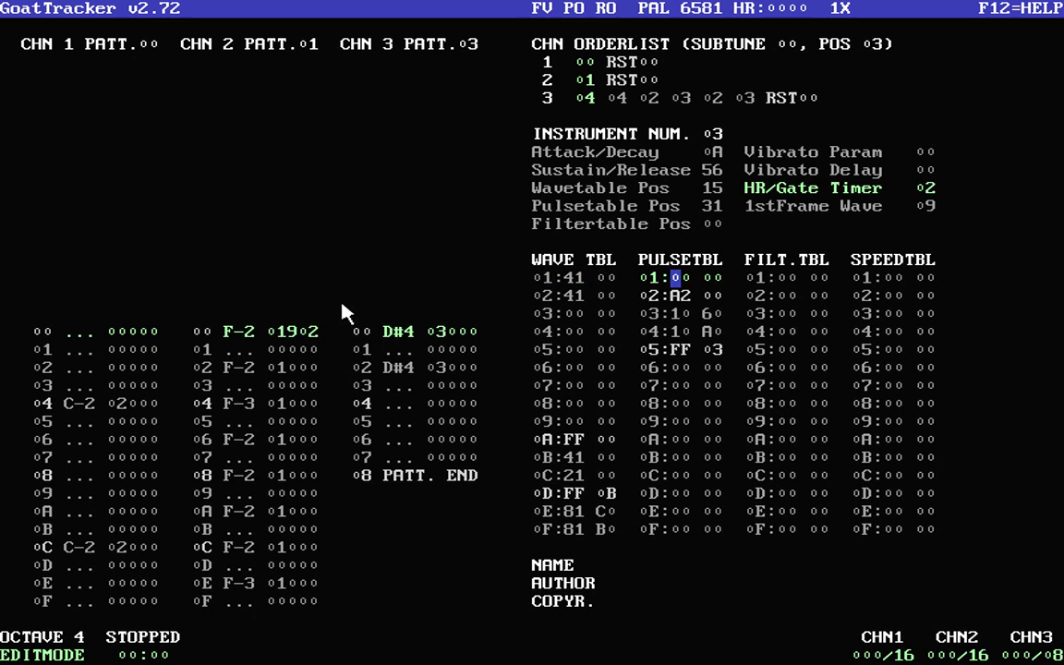
{"action": "key", "text": "Insert"}
{"action": "key", "text": "Insert"}
{"action": "key", "text": "Insert"}
{"action": "key", "text": "Insert"}
{"action": "key", "text": "Insert"}
{"action": "key", "text": "Insert"}
{"action": "key", "text": "Insert"}
{"action": "key", "text": "Insert"}
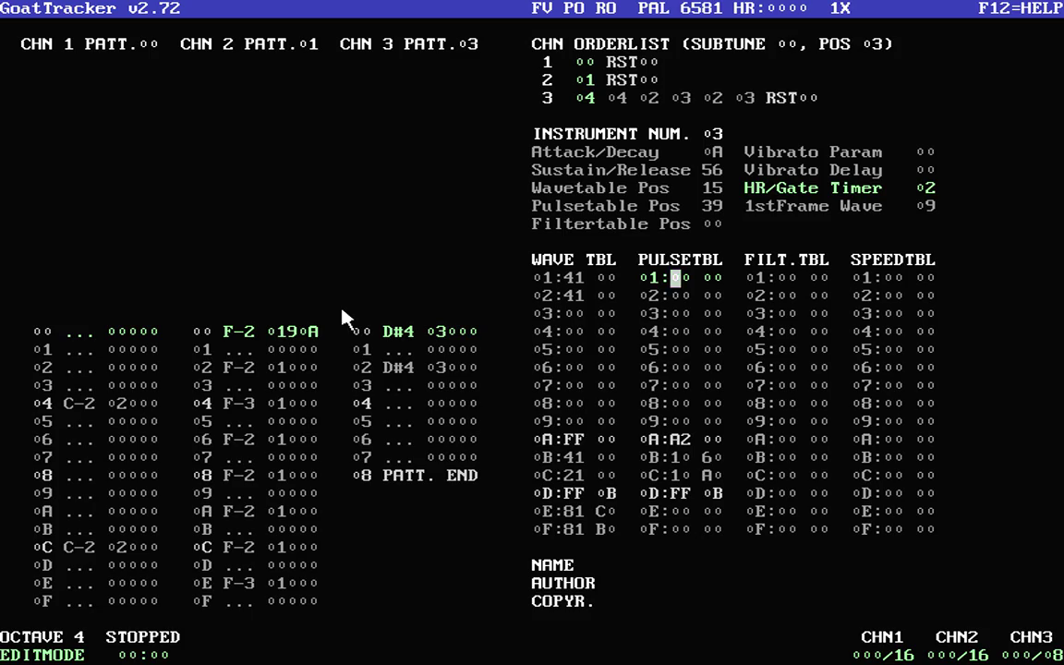
{"action": "key", "text": "F12"}
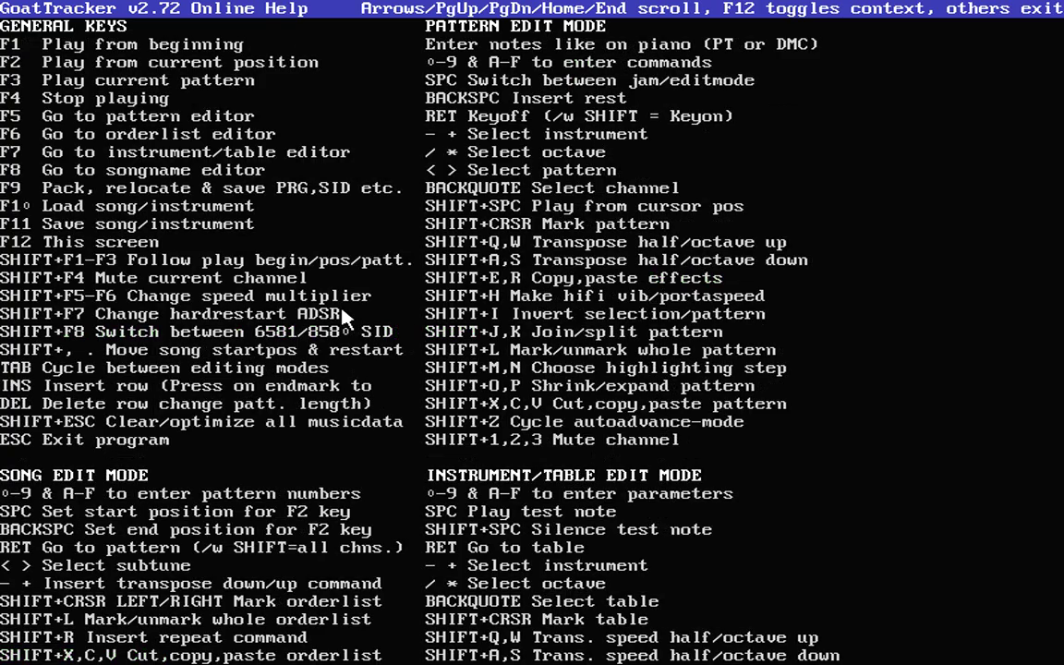
{"action": "key", "text": "Down"}
{"action": "key", "text": "Down"}
{"action": "key", "text": "Down"}
{"action": "key", "text": "Down"}
{"action": "key", "text": "Down"}
{"action": "key", "text": "Down"}
{"action": "key", "text": "Down"}
{"action": "key", "text": "Down"}
{"action": "key", "text": "Down"}
{"action": "key", "text": "Down"}
{"action": "key", "text": "Down"}
{"action": "key", "text": "Down"}
{"action": "key", "text": "Down"}
{"action": "key", "text": "Down"}
{"action": "key", "text": "Down"}
{"action": "key", "text": "Down"}
{"action": "key", "text": "Down"}
{"action": "key", "text": "Down"}
{"action": "key", "text": "Down"}
{"action": "key", "text": "Down"}
{"action": "key", "text": "Down"}
{"action": "key", "text": "Down"}
{"action": "key", "text": "Down"}
{"action": "key", "text": "Down"}
{"action": "key", "text": "Down"}
{"action": "key", "text": "Down"}
{"action": "key", "text": "Down"}
{"action": "key", "text": "Down"}
{"action": "key", "text": "Down"}
{"action": "key", "text": "Down"}
{"action": "key", "text": "Down"}
{"action": "key", "text": "Down"}
{"action": "key", "text": "Down"}
{"action": "key", "text": "Down"}
{"action": "key", "text": "Down"}
{"action": "key", "text": "Down"}
{"action": "key", "text": "Down"}
{"action": "key", "text": "Down"}
{"action": "key", "text": "Down"}
{"action": "key", "text": "Down"}
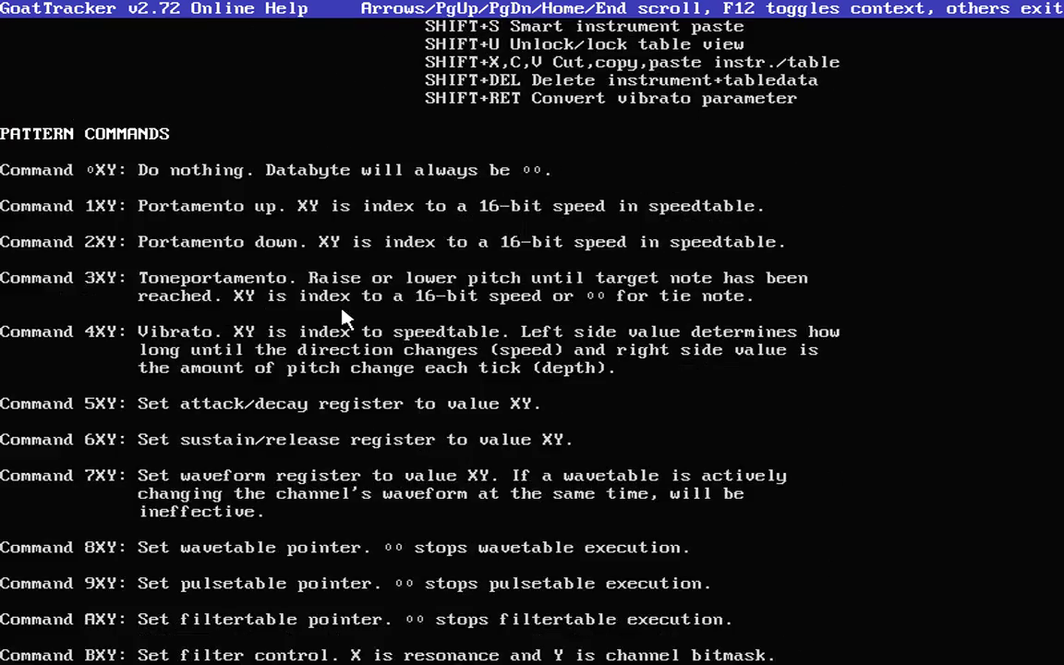
{"action": "key", "text": "Down"}
{"action": "key", "text": "Down"}
{"action": "key", "text": "Down"}
{"action": "key", "text": "Down"}
{"action": "key", "text": "Down"}
{"action": "key", "text": "Down"}
{"action": "key", "text": "Down"}
{"action": "key", "text": "Down"}
{"action": "key", "text": "Down"}
{"action": "key", "text": "Down"}
{"action": "key", "text": "Down"}
{"action": "key", "text": "Down"}
{"action": "key", "text": "Down"}
{"action": "key", "text": "Down"}
{"action": "key", "text": "Down"}
{"action": "key", "text": "Down"}
{"action": "key", "text": "Down"}
{"action": "key", "text": "Down"}
{"action": "key", "text": "Down"}
{"action": "key", "text": "Down"}
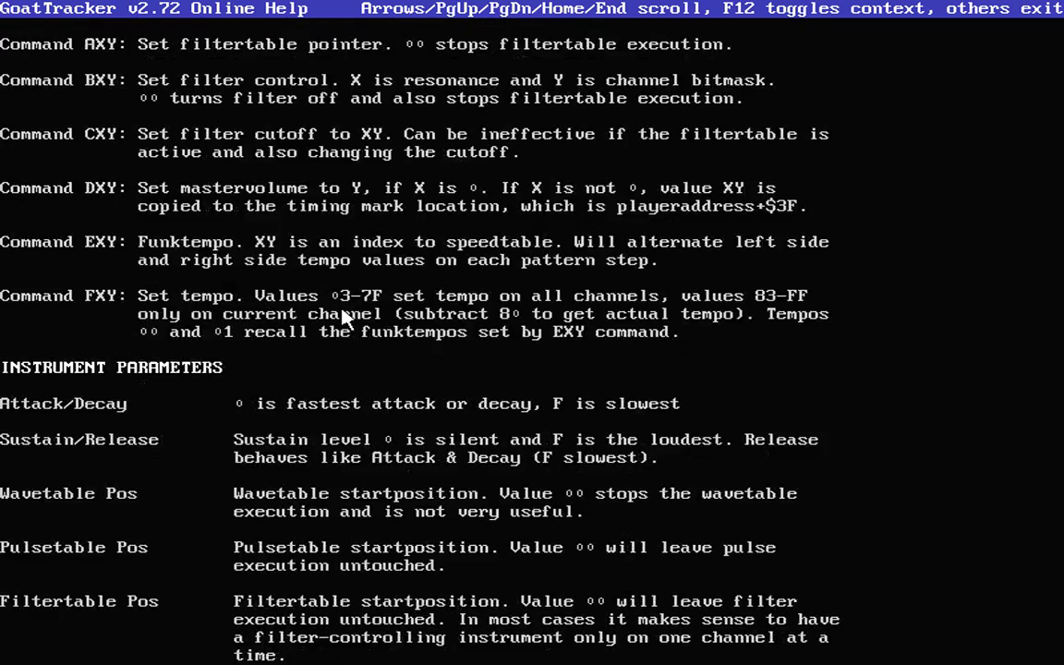
{"action": "key", "text": "Escape"}
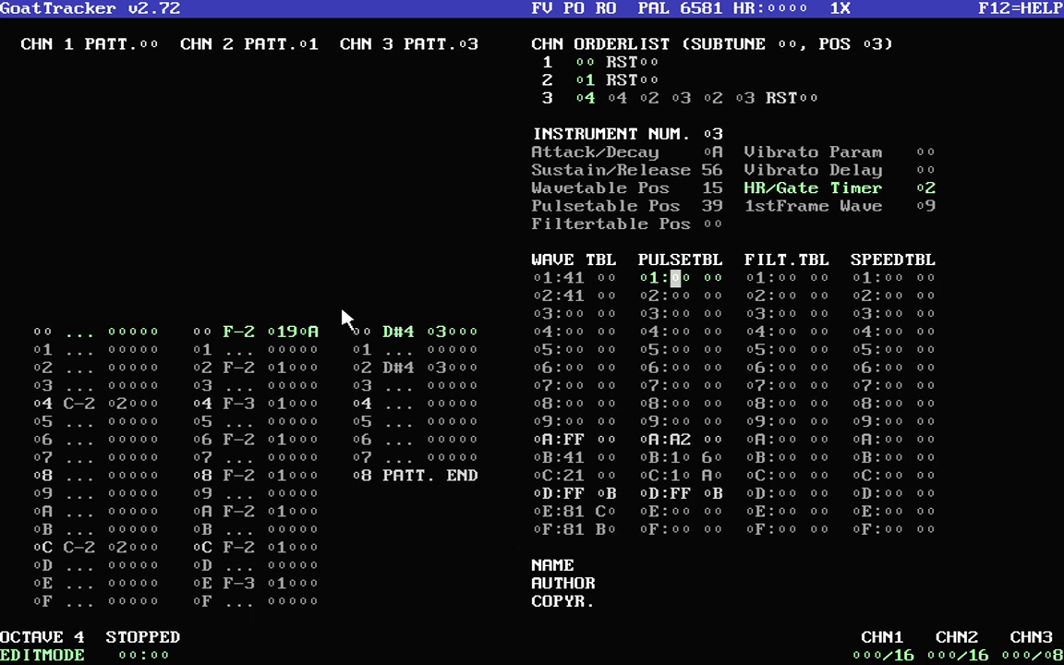
{"action": "key", "text": "Escape"}
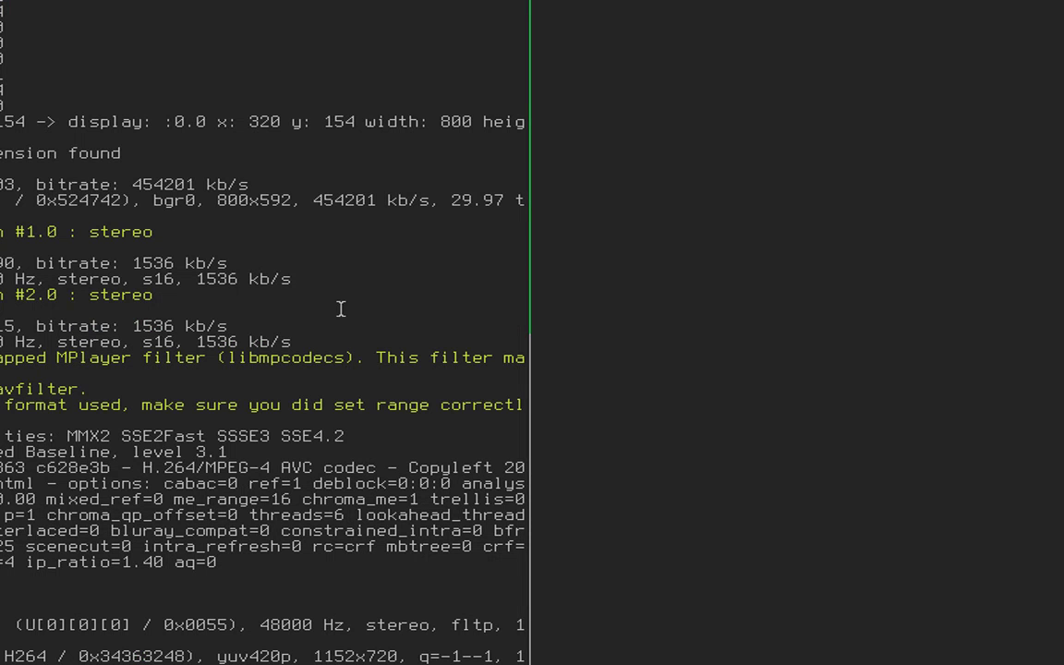
Step: Switch to GoatTracker and back to the terminal showing the ffmpeg recording output
{"action": "key", "text": "alt+Tab"}
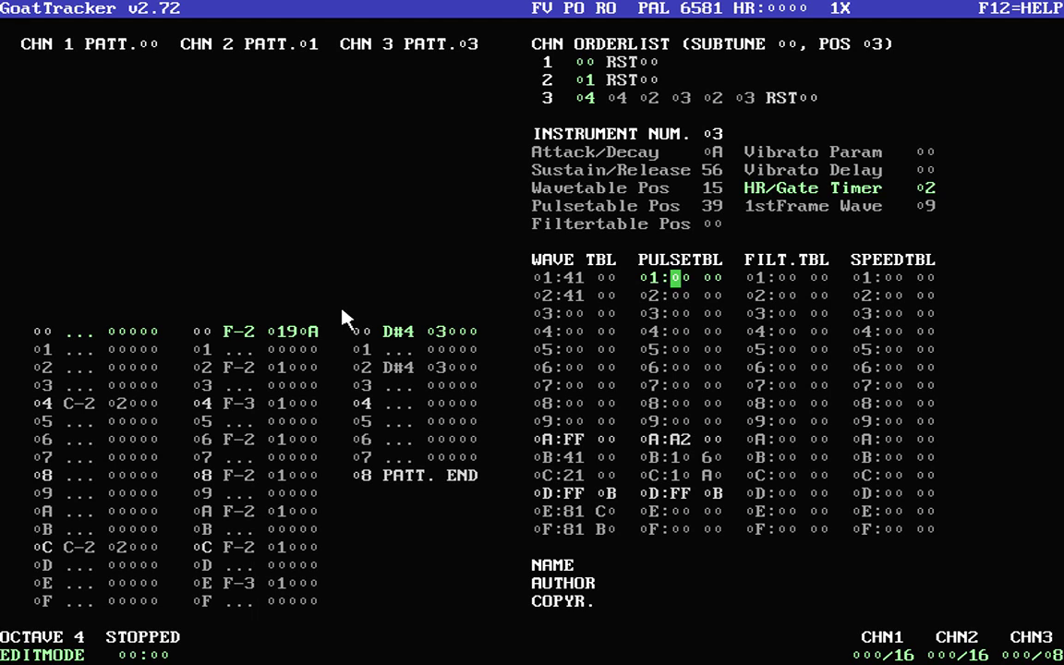
{"action": "key", "text": "alt+Tab"}
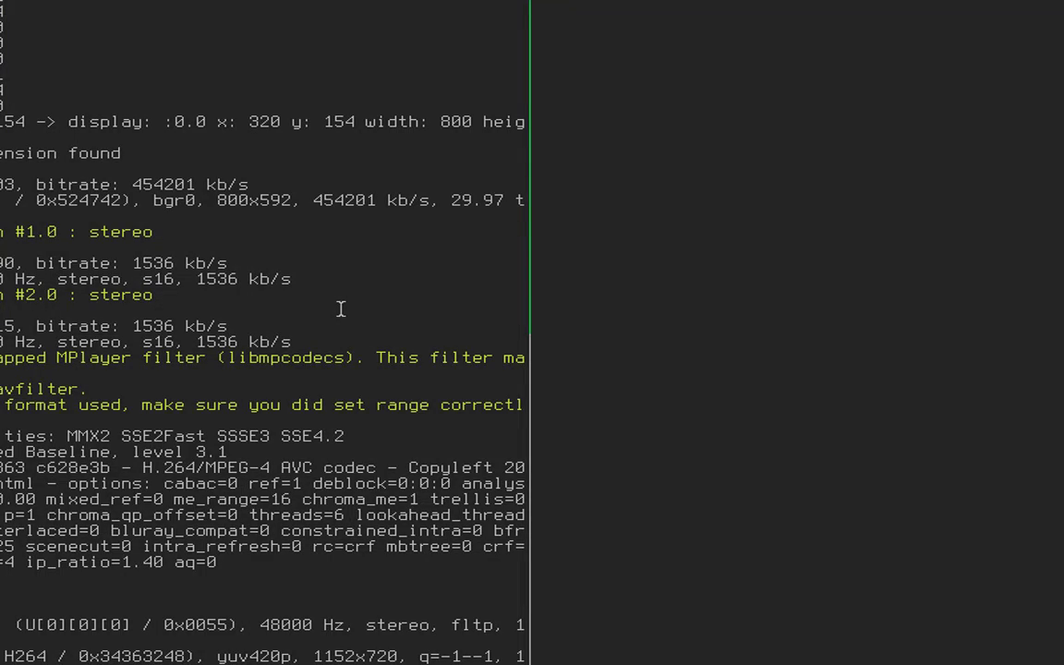